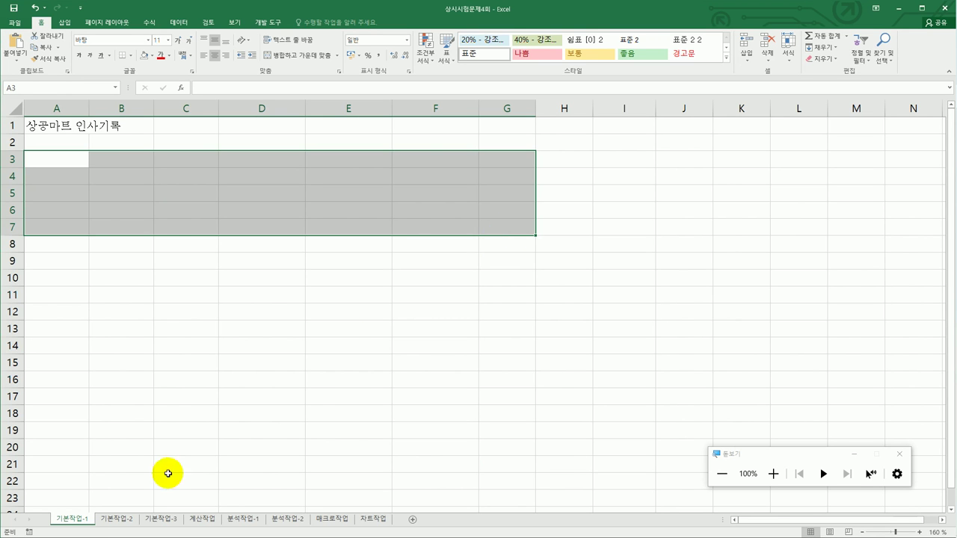
- Switch to the 기본작업-2 worksheet and enlarge its view to 160%
{"action": "left_click", "coordinate": [112, 521]}
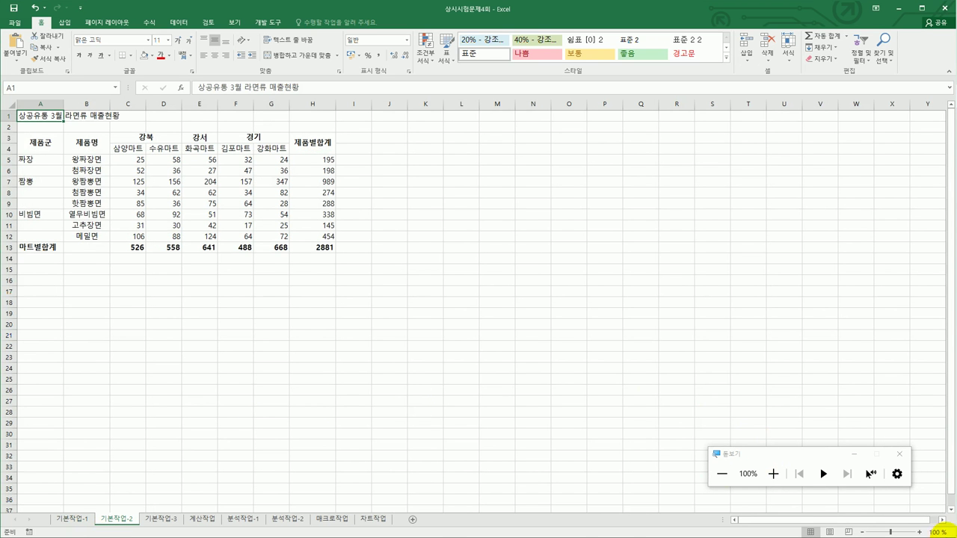
{"action": "left_click", "coordinate": [919, 532]}
{"action": "left_click", "coordinate": [920, 532]}
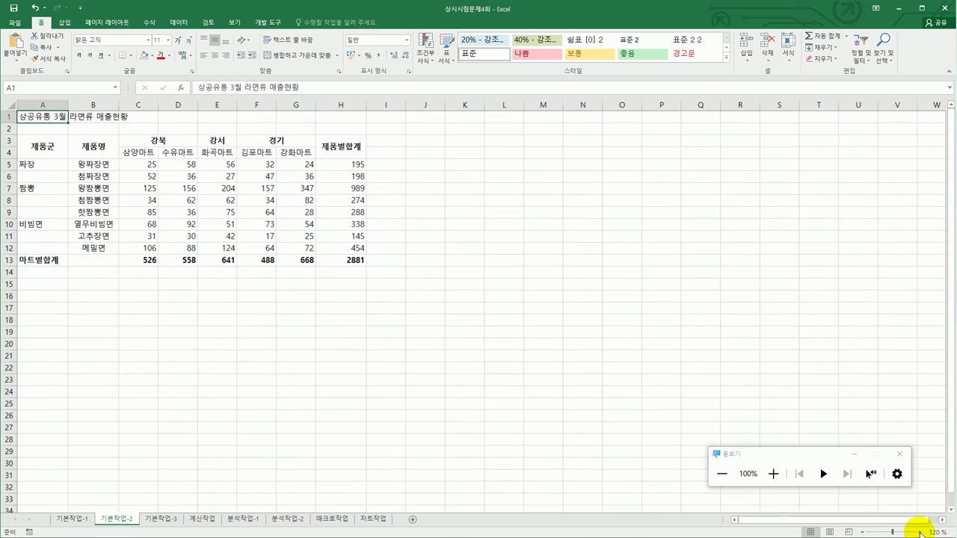
{"action": "left_click", "coordinate": [920, 532]}
{"action": "left_click", "coordinate": [920, 532]}
{"action": "left_click", "coordinate": [919, 532]}
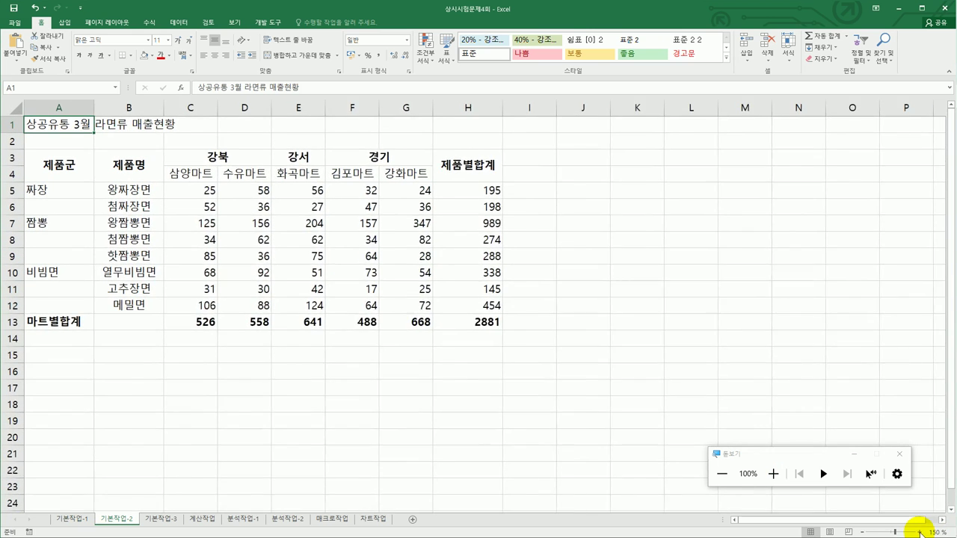
{"action": "left_click", "coordinate": [920, 532]}
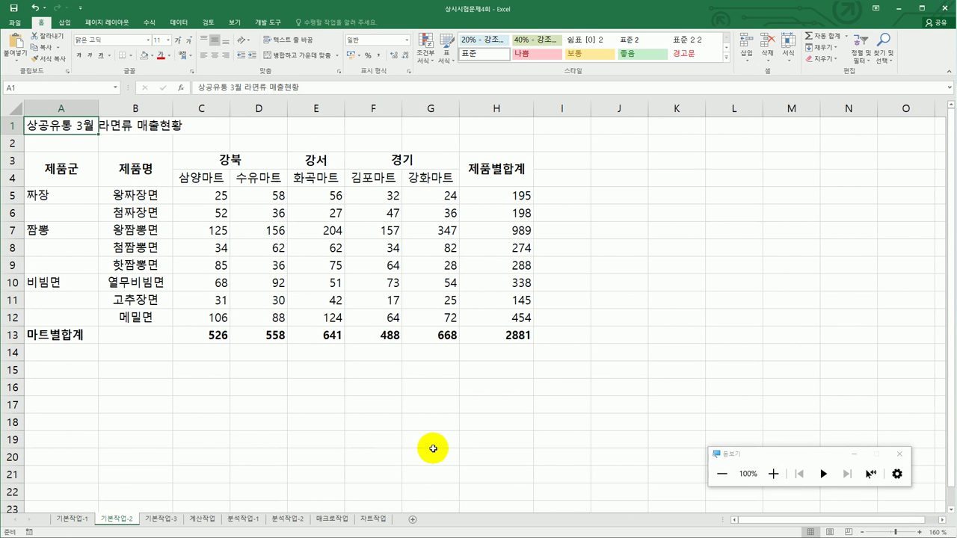
- Merge and center A5:A6, A7:A9, A10:A12 and A13:B13 as separate blocks
{"action": "left_click", "coordinate": [56, 193]}
{"action": "left_click_drag", "start_coordinate": [57, 193], "coordinate": [60, 211]}
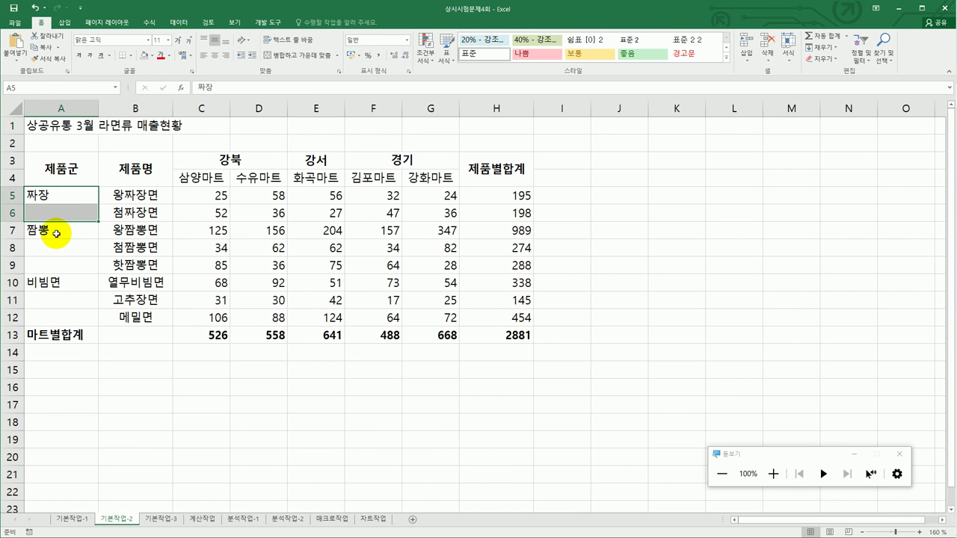
{"action": "left_click_drag", "start_coordinate": [56, 233], "coordinate": [60, 313]}
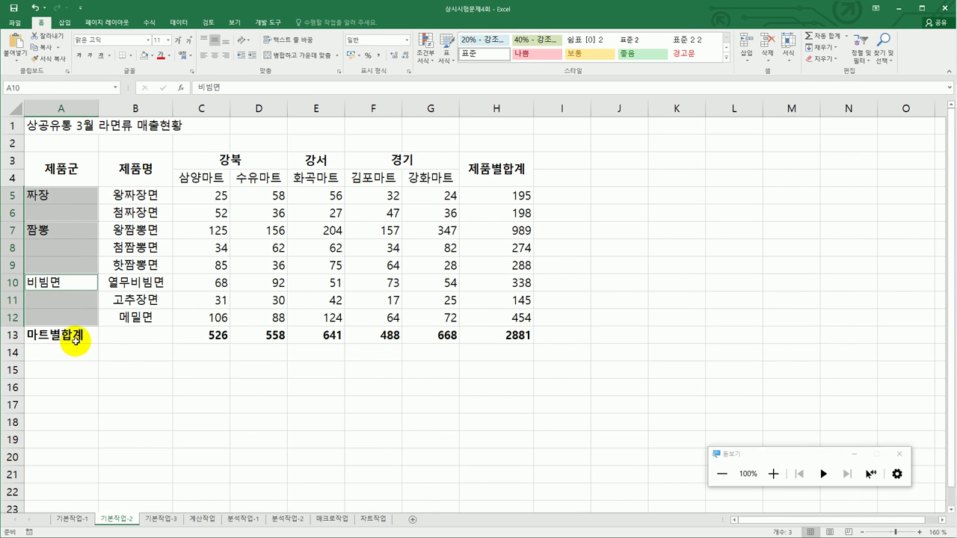
{"action": "left_click_drag", "start_coordinate": [77, 336], "coordinate": [136, 334]}
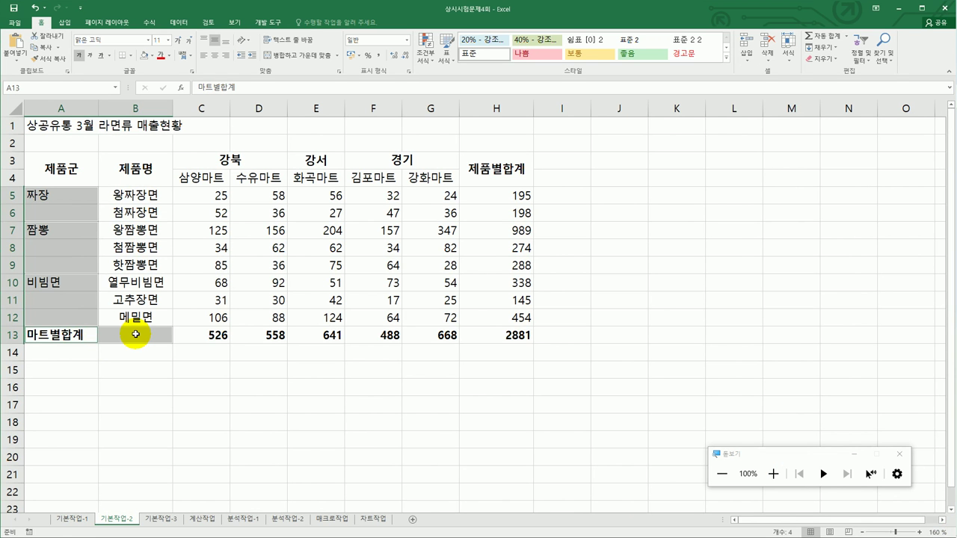
{"action": "left_click", "coordinate": [773, 473]}
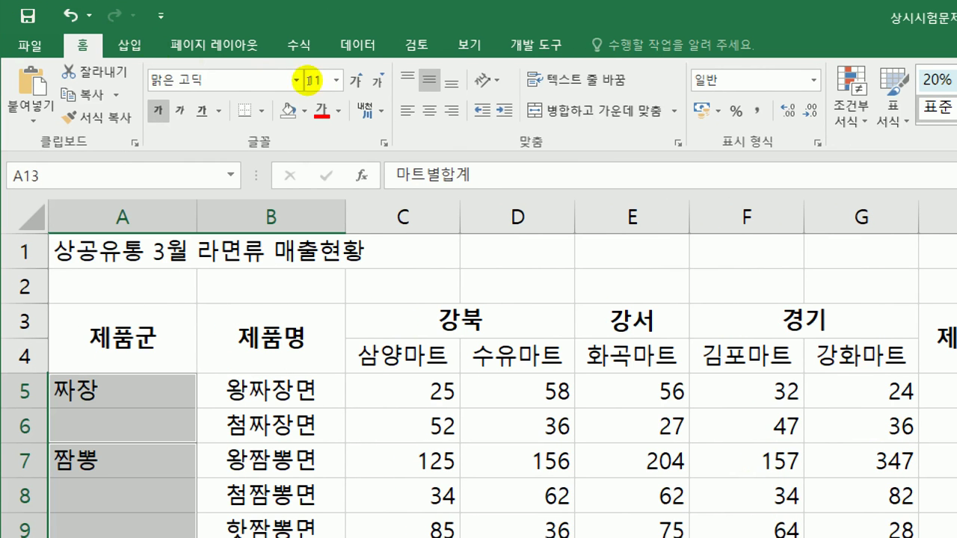
{"action": "key", "text": "alt+h"}
{"action": "key", "text": "m"}
{"action": "key", "text": "c"}
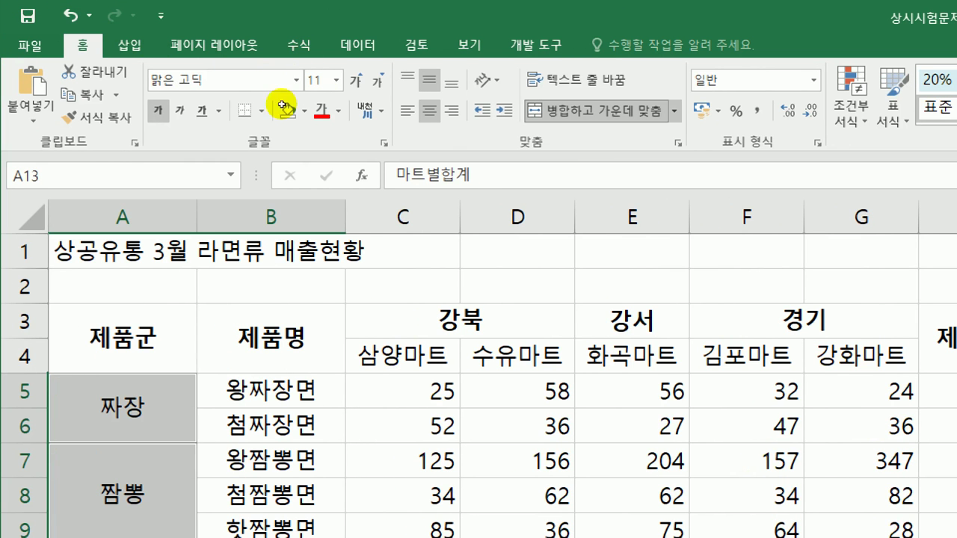
{"action": "scroll", "coordinate": [190, 239], "scroll_direction": "down", "scroll_amount": 2}
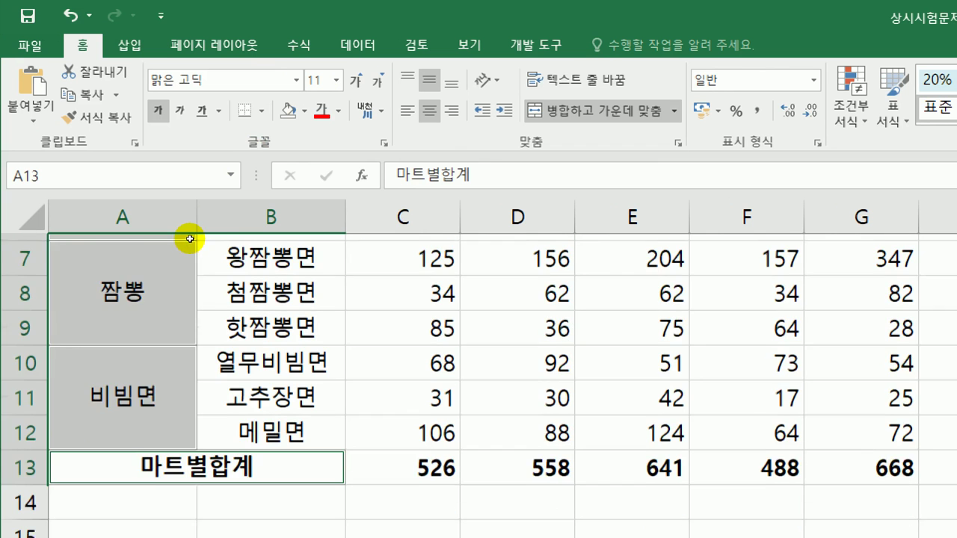
{"action": "scroll", "coordinate": [190, 239], "scroll_direction": "up", "scroll_amount": 2}
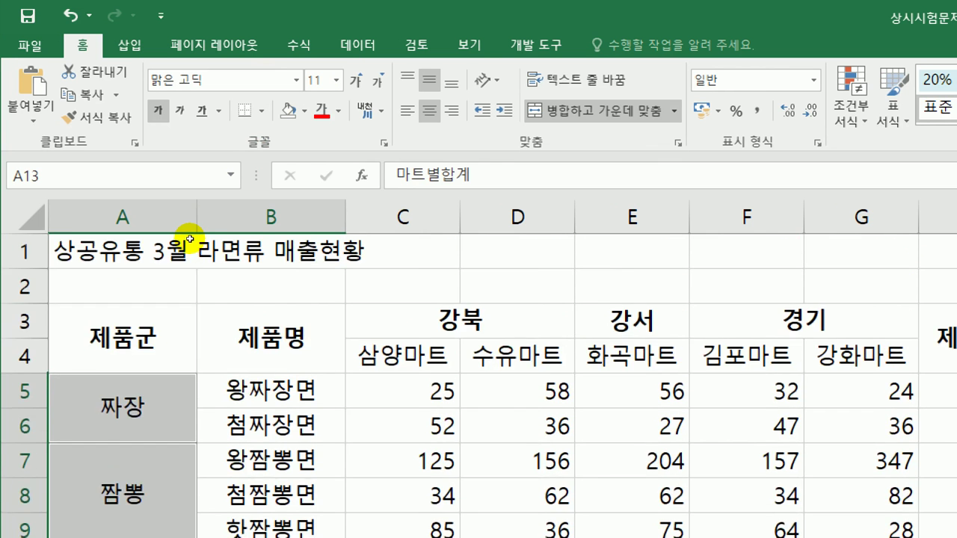
{"action": "scroll", "coordinate": [190, 239], "scroll_direction": "down", "scroll_amount": 2}
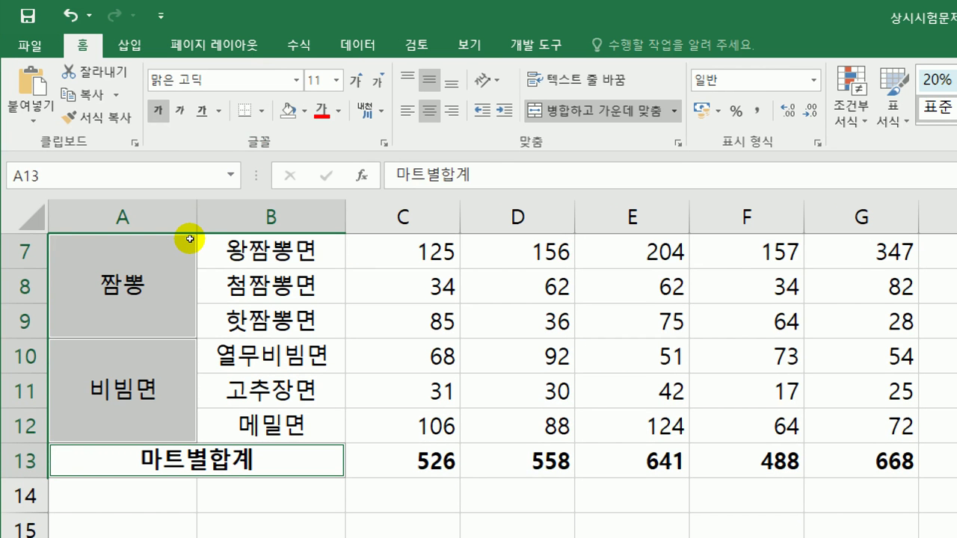
{"action": "scroll", "coordinate": [190, 239], "scroll_direction": "up", "scroll_amount": 2}
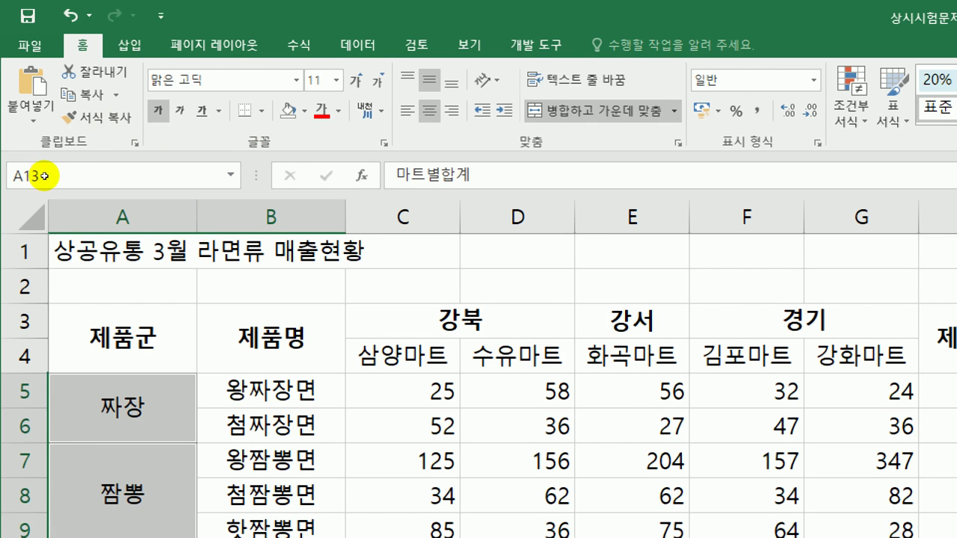
- Make the mart names in C4:G4 bold
{"action": "left_click", "coordinate": [402, 356]}
{"action": "key", "text": "shift+Right"}
{"action": "key", "text": "shift+Right"}
{"action": "key", "text": "shift+Right"}
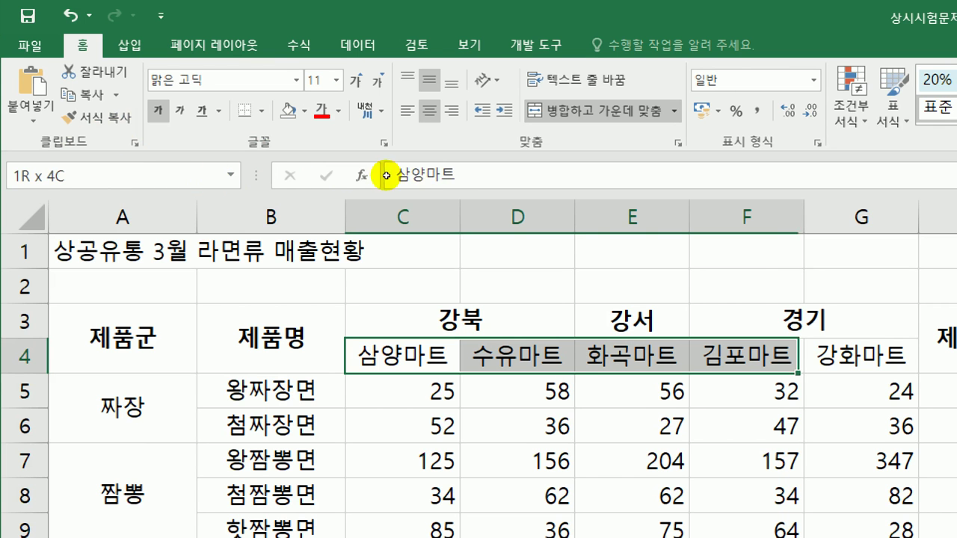
{"action": "key", "text": "shift+Right"}
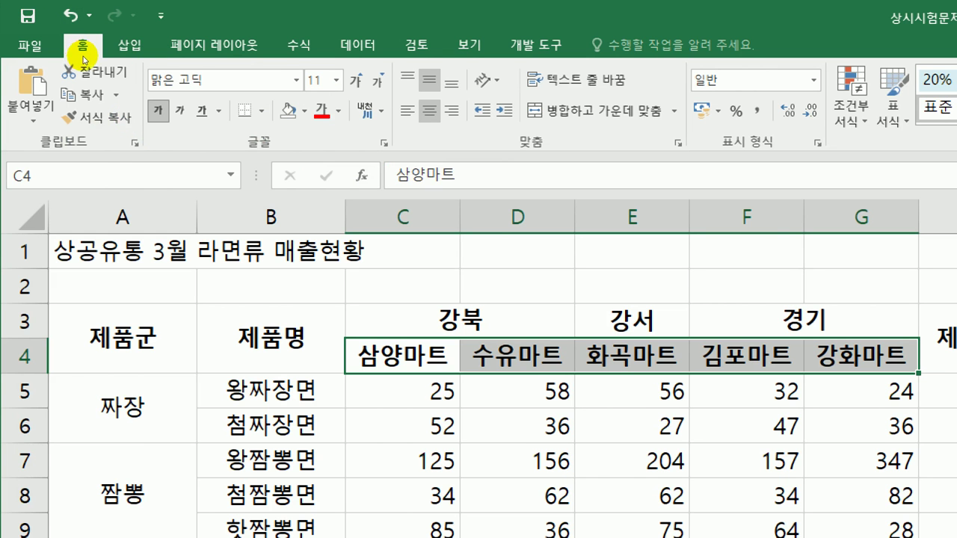
- Fill the mart name cells C4:G4 with the standard yellow color
{"action": "key", "text": "alt+h"}
{"action": "key", "text": "h"}
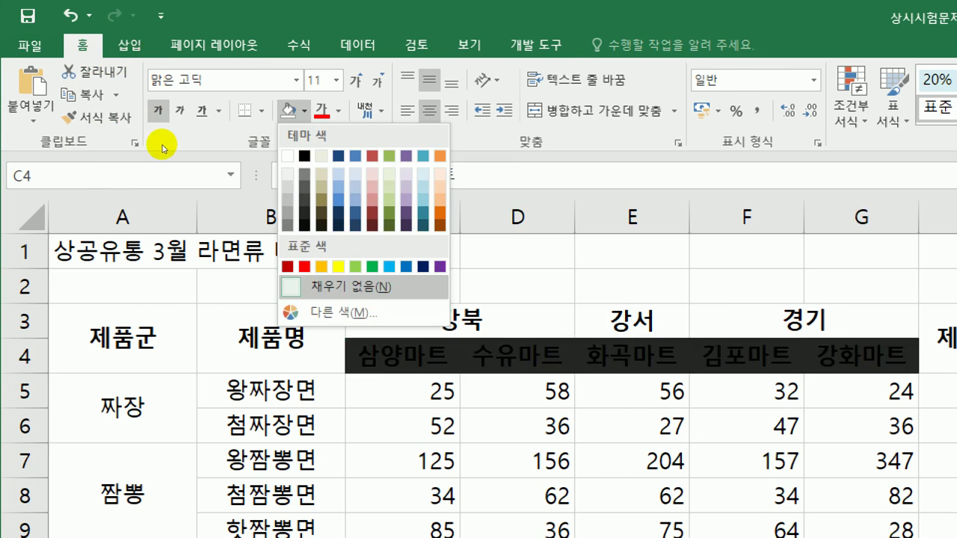
{"action": "key", "text": "Up"}
{"action": "key", "text": "Right"}
{"action": "key", "text": "Right"}
{"action": "key", "text": "Right"}
{"action": "key", "text": "Return"}
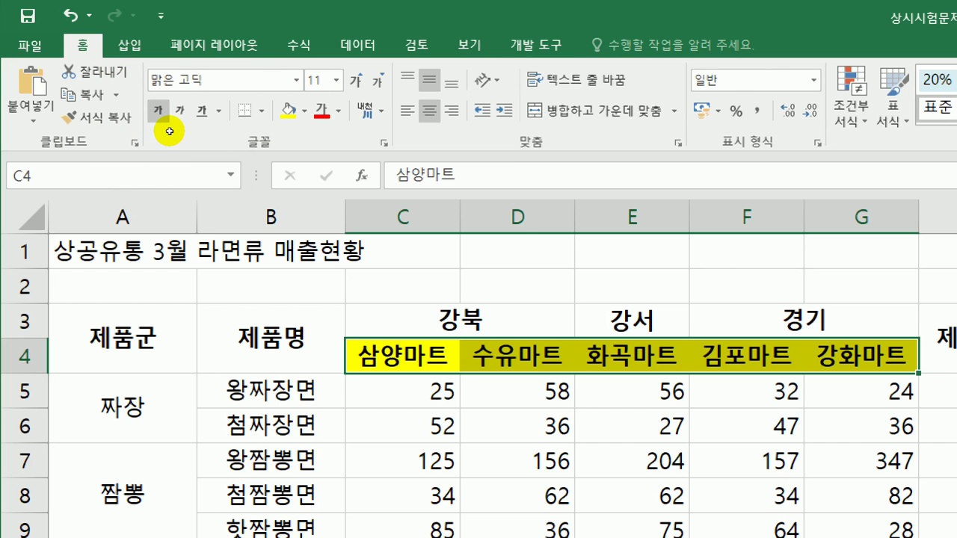
- Apply the custom number format #,##0"개" to the sales figures and totals in C5:H13
{"action": "key", "text": "Down"}
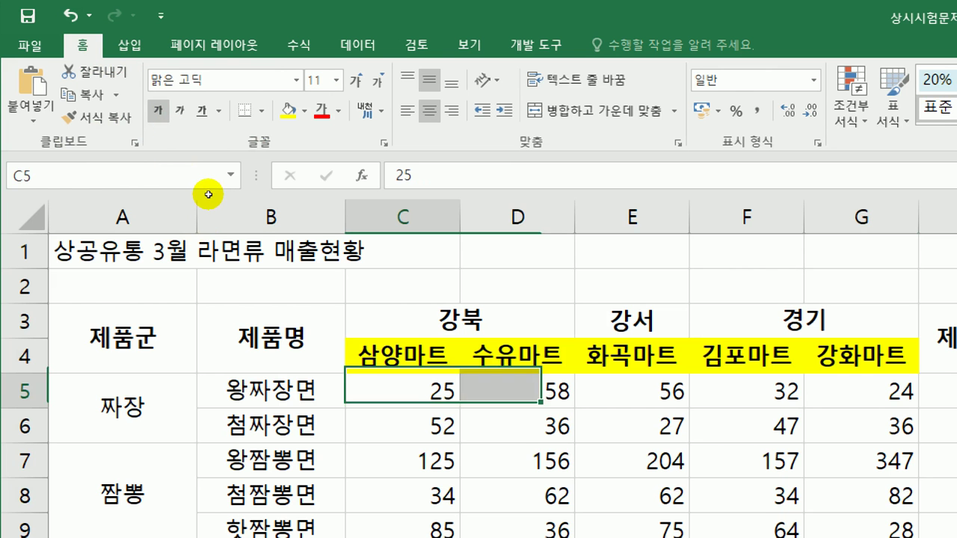
{"action": "key", "text": "shift+Right"}
{"action": "key", "text": "shift+Down"}
{"action": "key", "text": "shift+Right"}
{"action": "key", "text": "shift+Down"}
{"action": "key", "text": "shift+Right"}
{"action": "key", "text": "shift+Down"}
{"action": "key", "text": "shift+Right"}
{"action": "key", "text": "shift+Down"}
{"action": "key", "text": "shift+Down"}
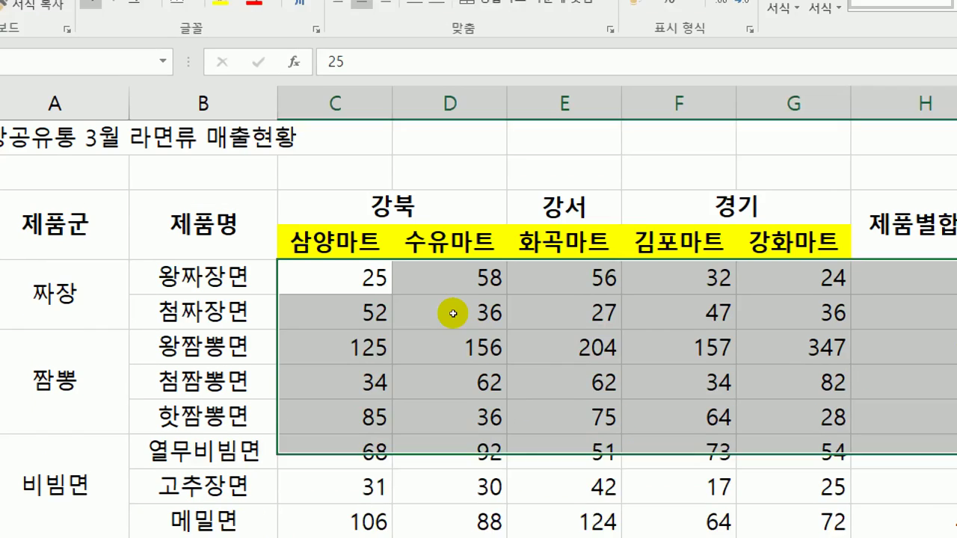
{"action": "key", "text": "shift+Down"}
{"action": "key", "text": "shift+Down"}
{"action": "key", "text": "shift+Down"}
{"action": "key", "text": "shift+Down"}
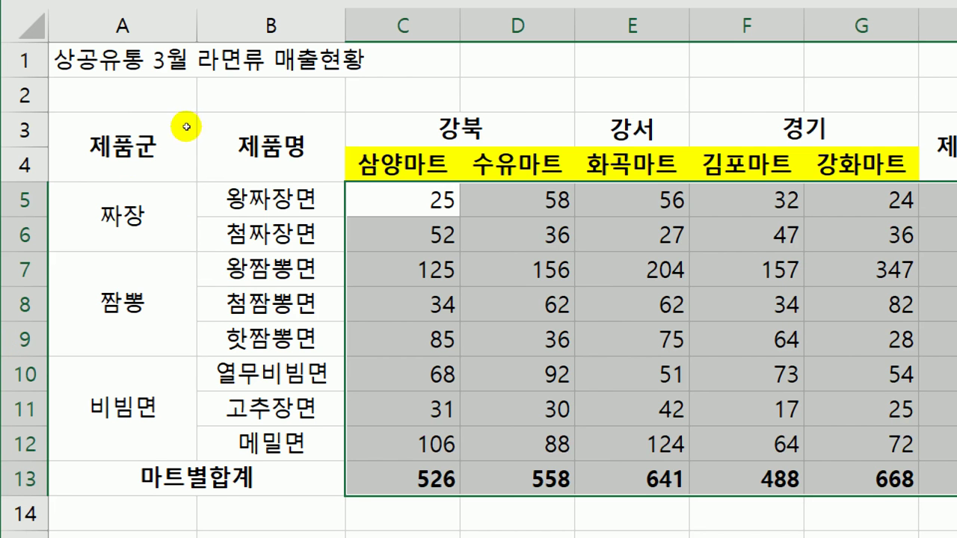
{"action": "key", "text": "shift+F10"}
{"action": "key", "text": "Down"}
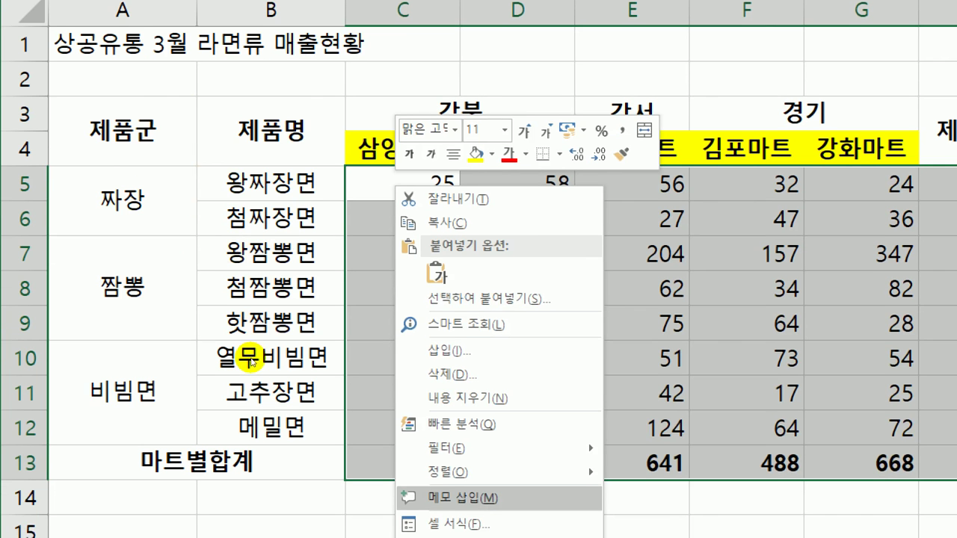
{"action": "key", "text": "Return"}
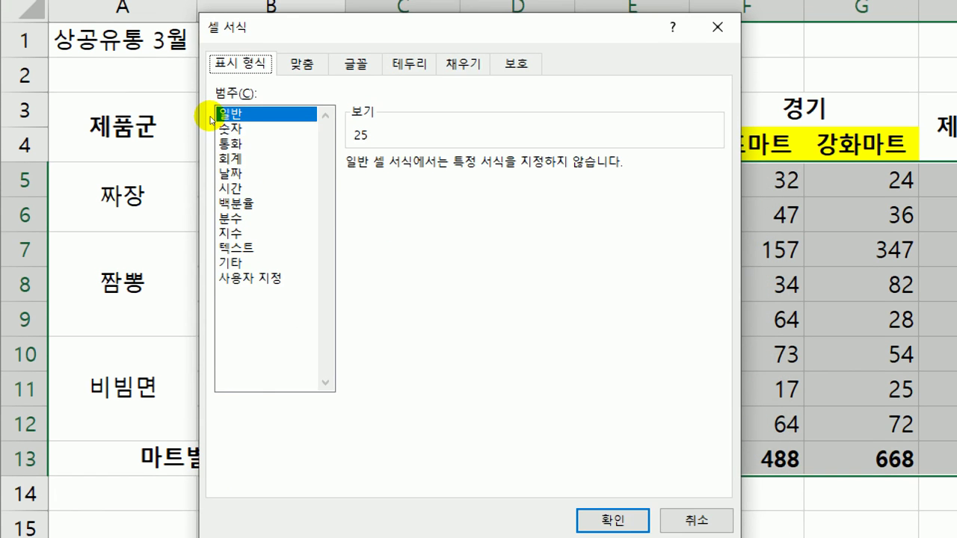
{"action": "key", "text": "End"}
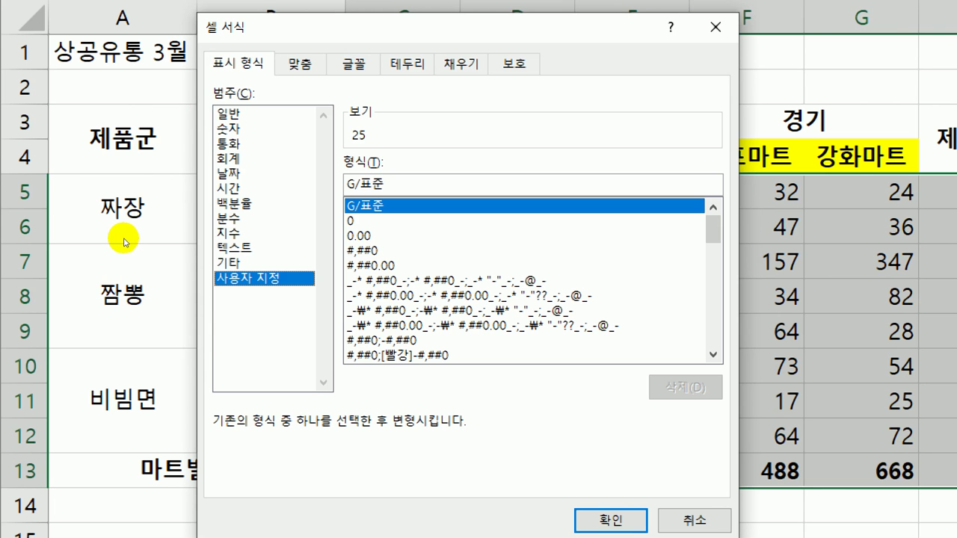
{"action": "key", "text": "Tab"}
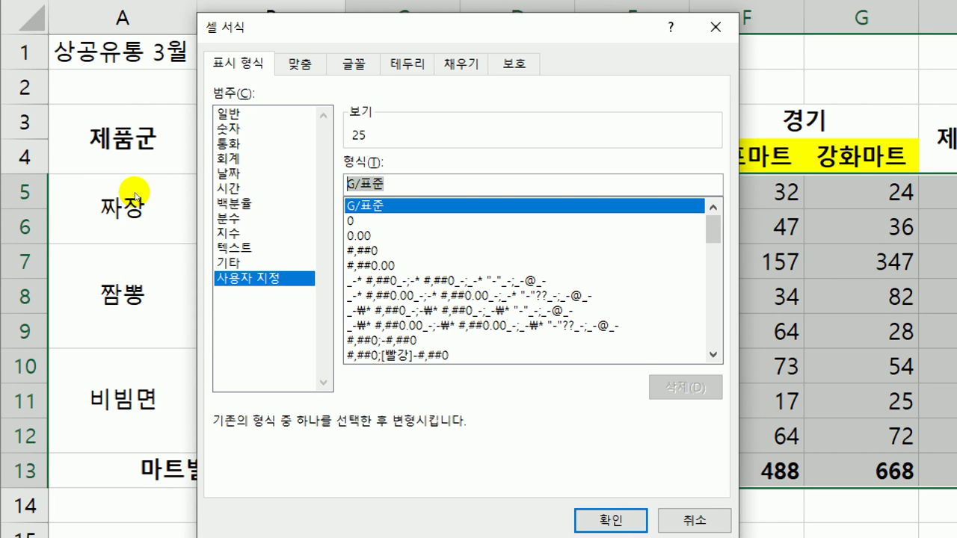
{"action": "type", "text": "#"}
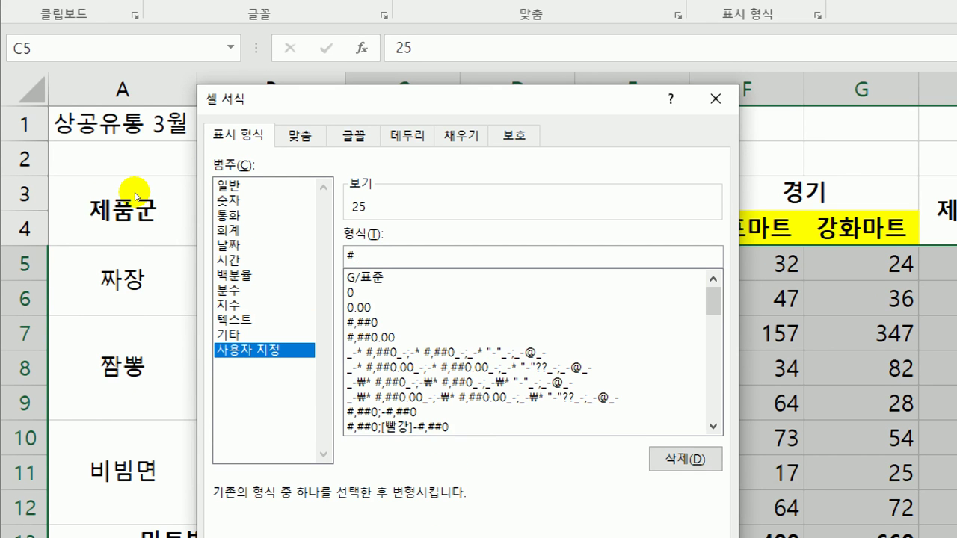
{"action": "type", "text": ",#"}
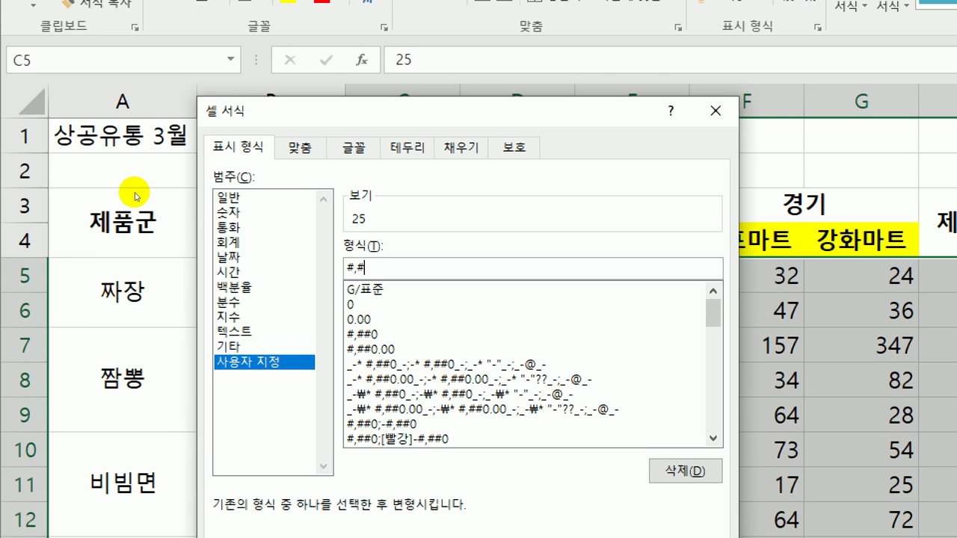
{"action": "type", "text": "#0"}
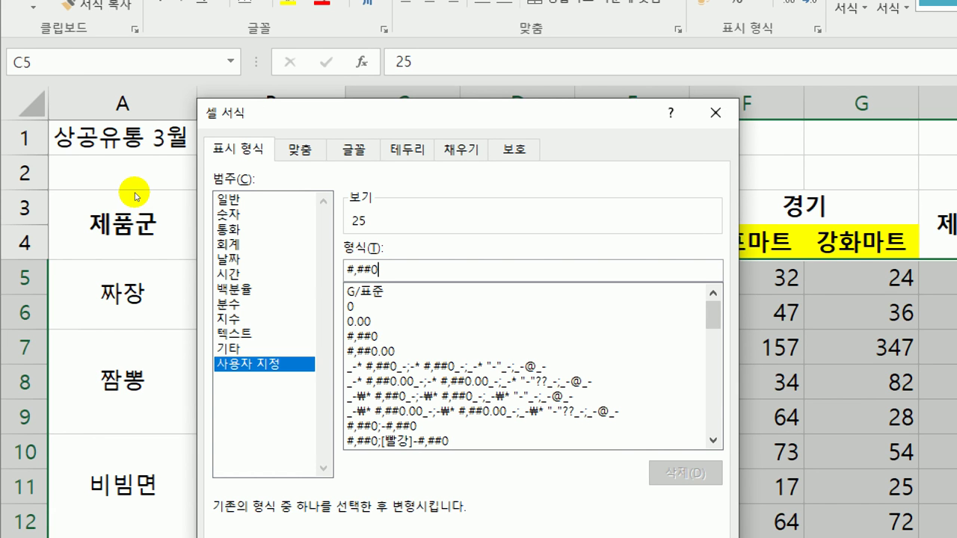
{"action": "type", "text": "\""}
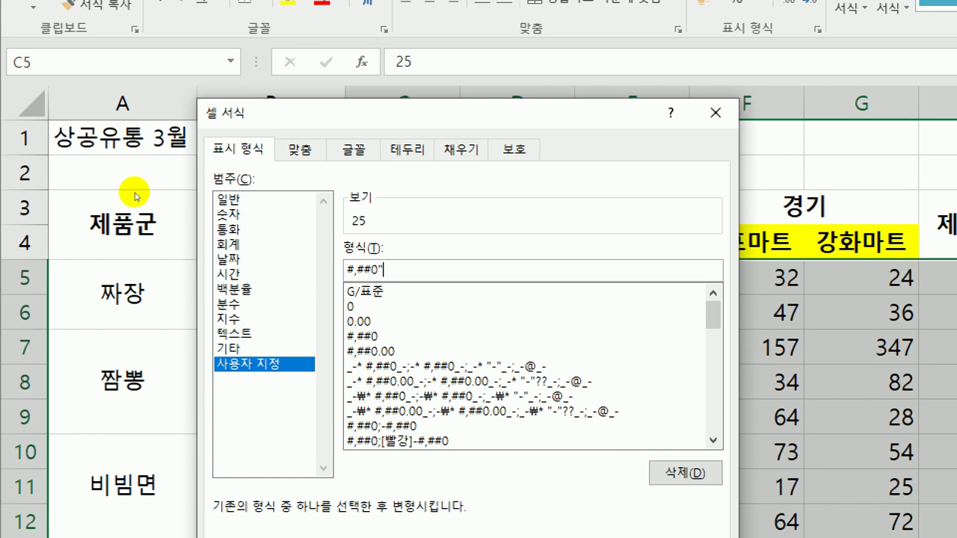
{"action": "type", "text": "개\""}
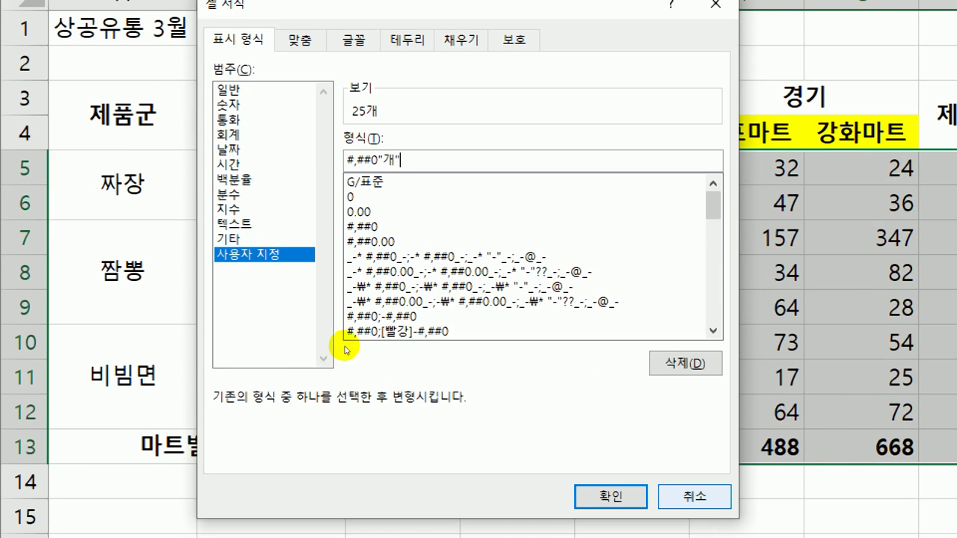
{"action": "key", "text": "Return"}
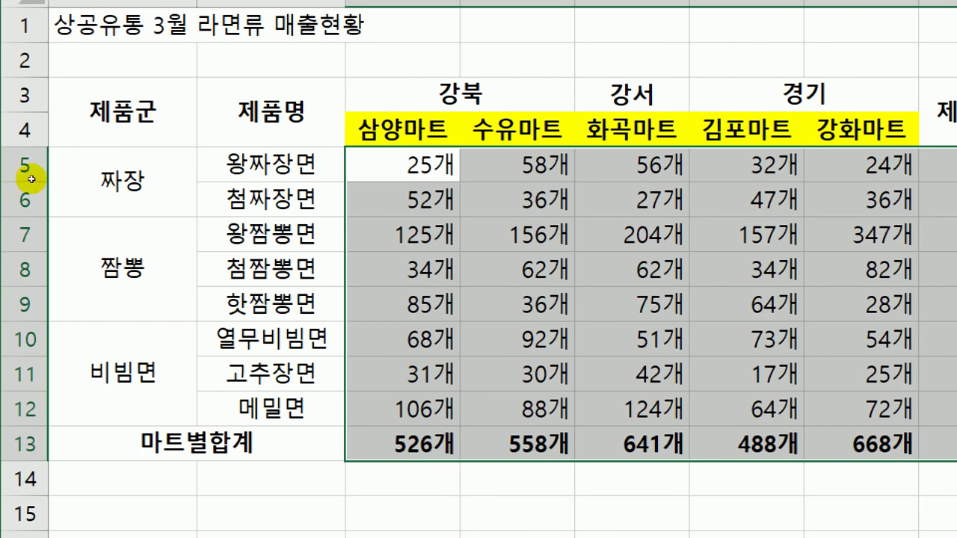
- Apply all borders (모든 테두리) to the whole table A3:H13
{"action": "left_click_drag", "start_coordinate": [56, 138], "coordinate": [671, 330]}
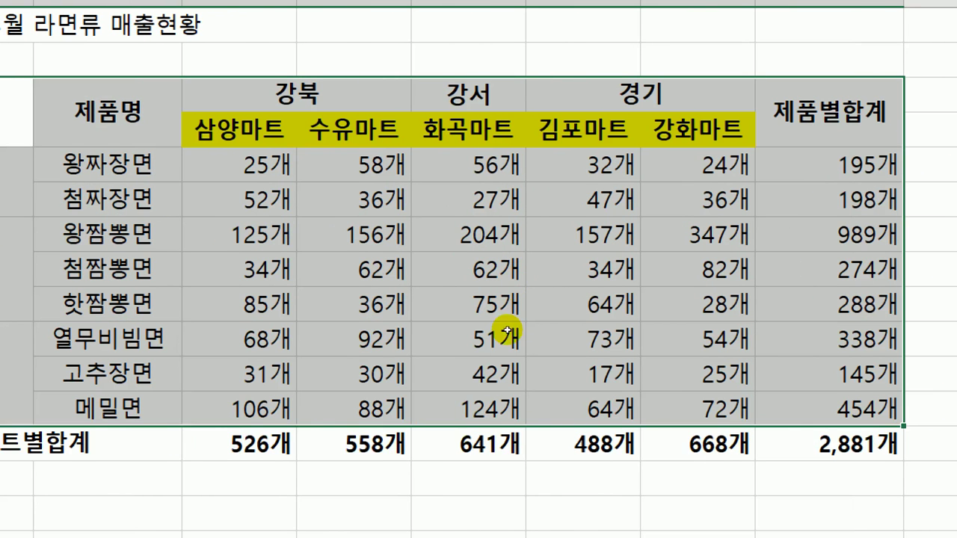
{"action": "left_click_drag", "start_coordinate": [507, 329], "coordinate": [507, 340]}
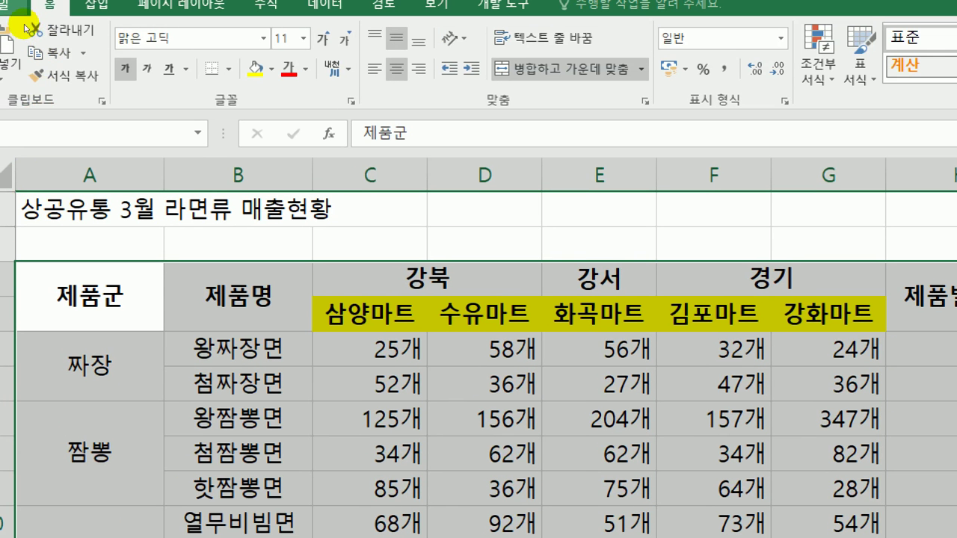
{"action": "left_click", "coordinate": [228, 69]}
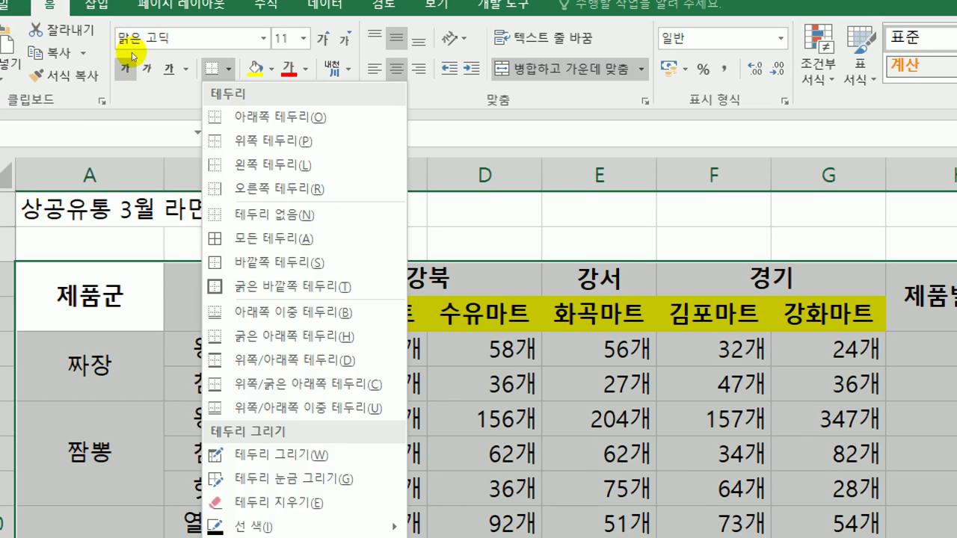
{"action": "left_click", "coordinate": [151, 142]}
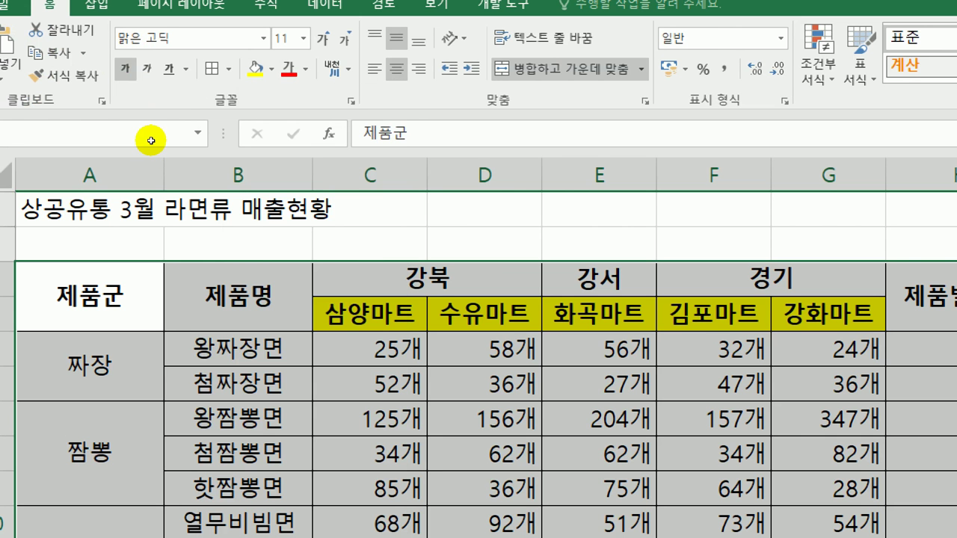
- Apply a thick outside border (굵은 바깥쪽 테두리) around the whole table A3:H13
{"action": "left_click", "coordinate": [228, 69]}
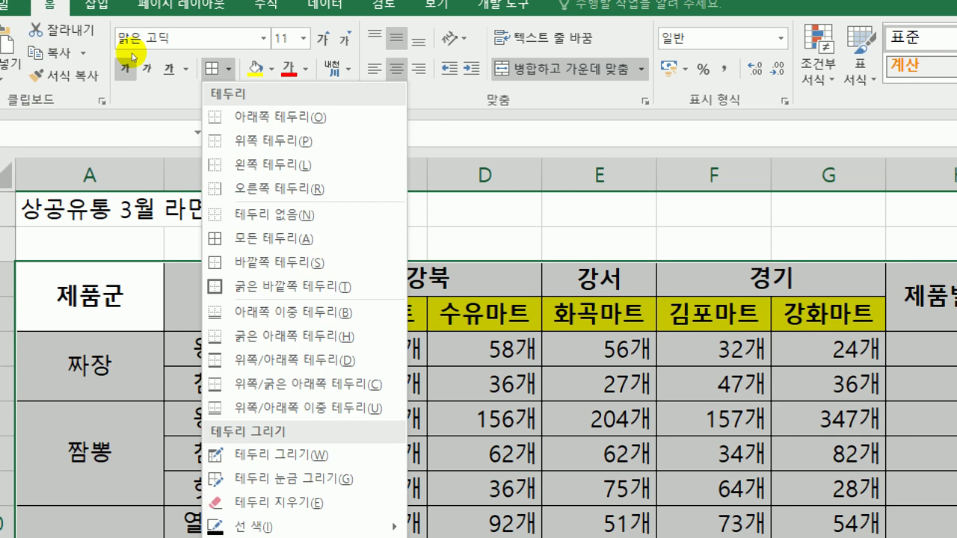
{"action": "left_click", "coordinate": [146, 142]}
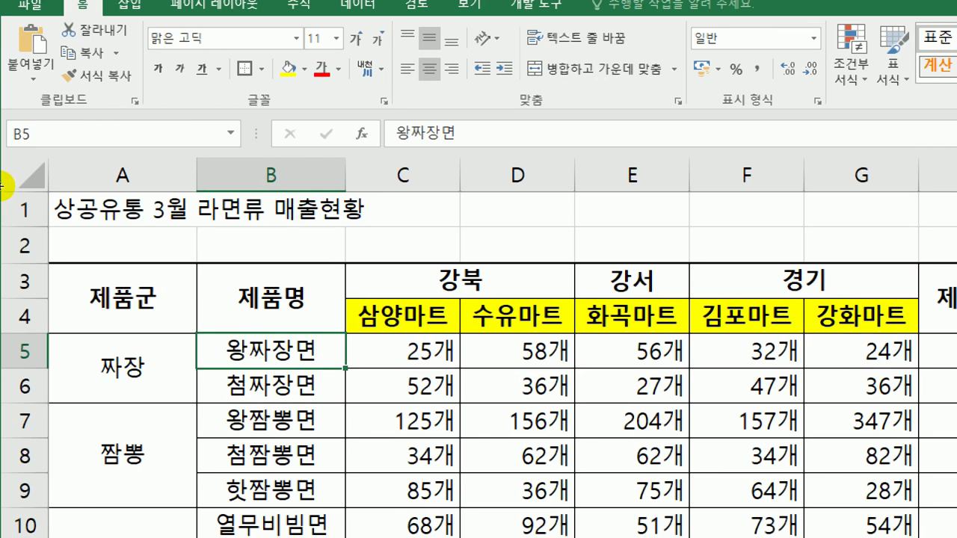
- Define the name 제품명 for the product name cells B5:B12
{"action": "key", "text": "shift+Down"}
{"action": "key", "text": "shift+Down"}
{"action": "key", "text": "shift+Down"}
{"action": "key", "text": "shift+Down"}
{"action": "key", "text": "shift+Down"}
{"action": "key", "text": "shift+Down"}
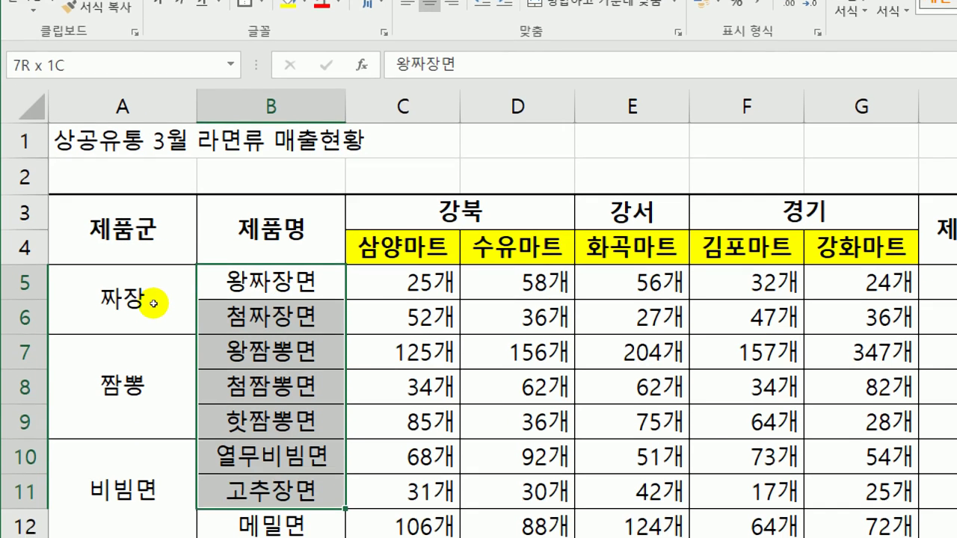
{"action": "key", "text": "shift+Down"}
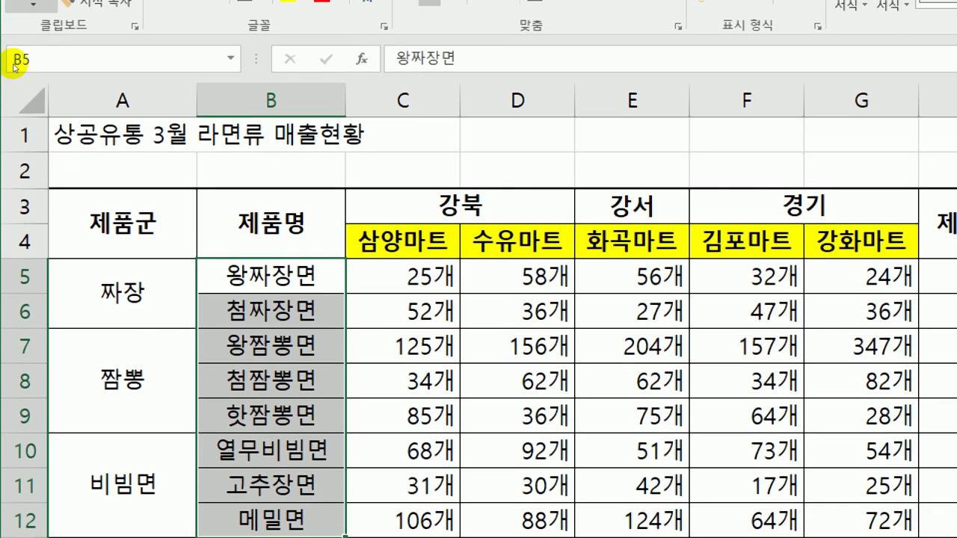
{"action": "left_click", "coordinate": [21, 46]}
{"action": "type", "text": "제품며"}
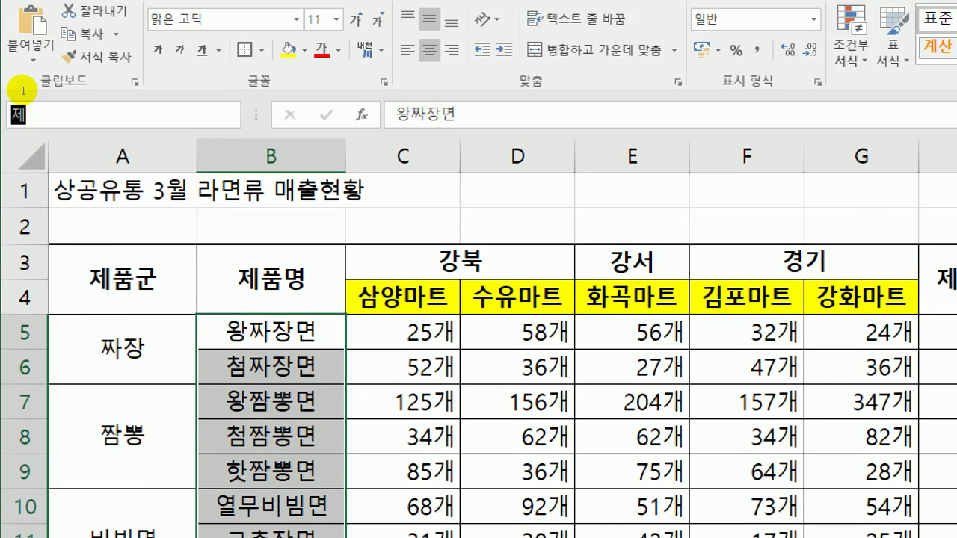
{"action": "type", "text": "ㅇ"}
{"action": "key", "text": "Return"}
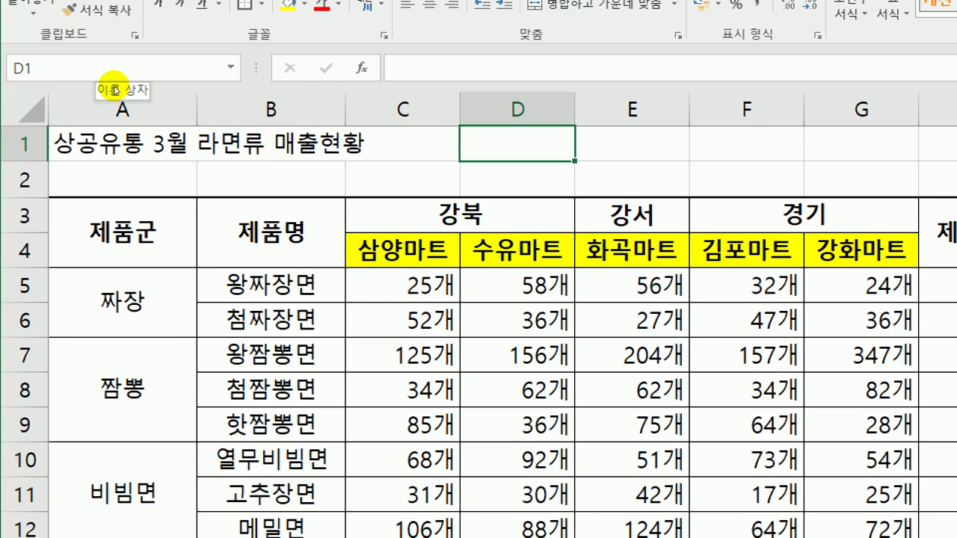
- Check the defined name 제품명 by jumping to its range, and return to cell A1
{"action": "left_click", "coordinate": [231, 68]}
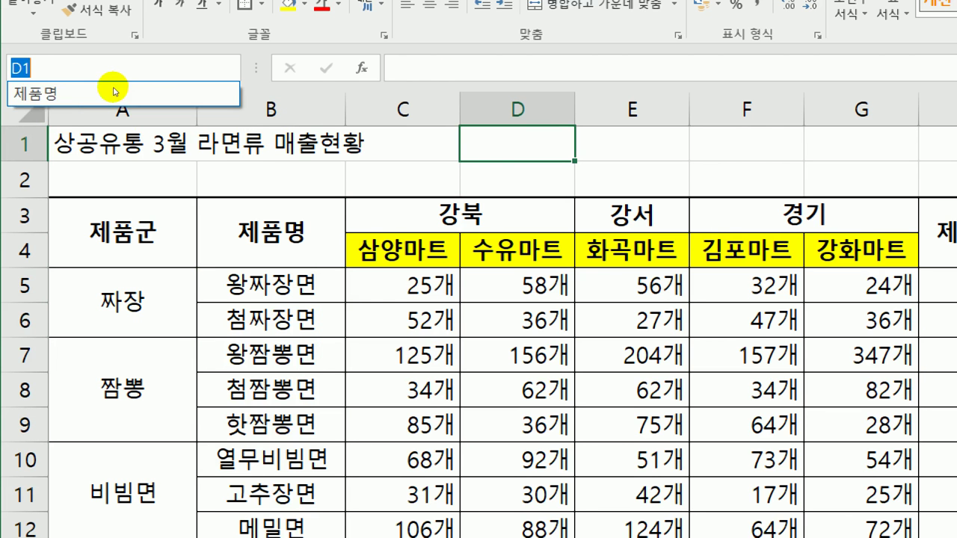
{"action": "left_click", "coordinate": [63, 93]}
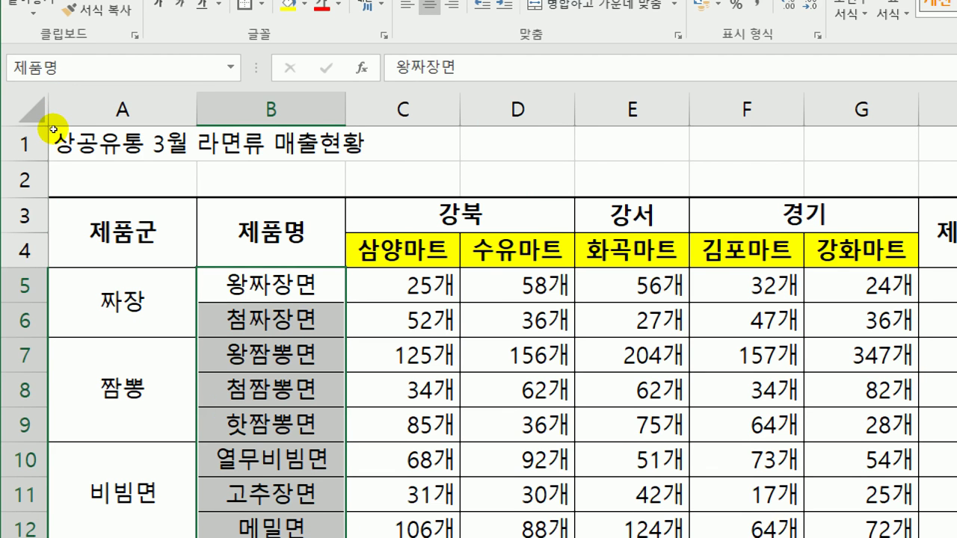
{"action": "left_click", "coordinate": [54, 130]}
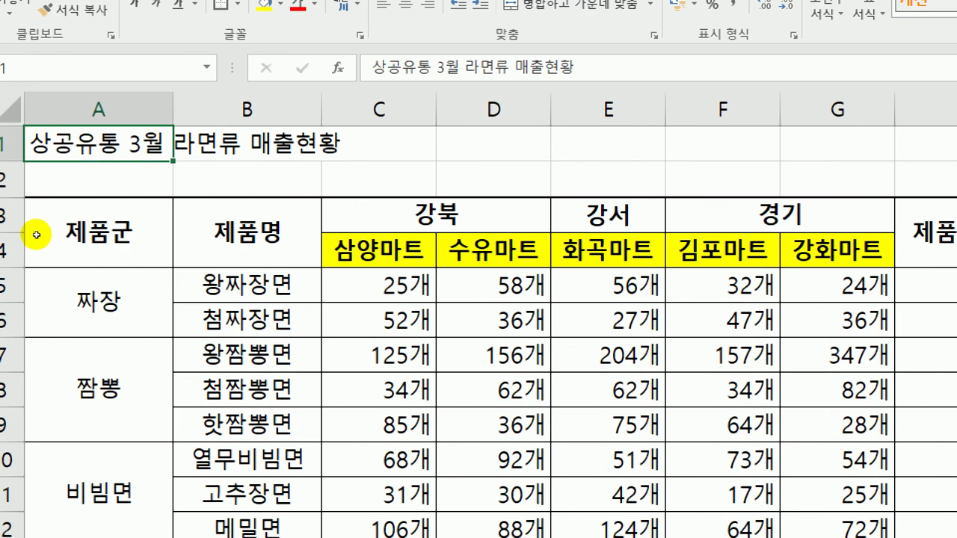
- Insert a comment on cell F7 and replace its default text with 최고인기품목
{"action": "key", "text": "Down"}
{"action": "key", "text": "Down"}
{"action": "key", "text": "Down"}
{"action": "key", "text": "Down"}
{"action": "key", "text": "Down"}
{"action": "key", "text": "Down"}
{"action": "key", "text": "Right"}
{"action": "key", "text": "Right"}
{"action": "key", "text": "Right"}
{"action": "key", "text": "Right"}
{"action": "key", "text": "Right"}
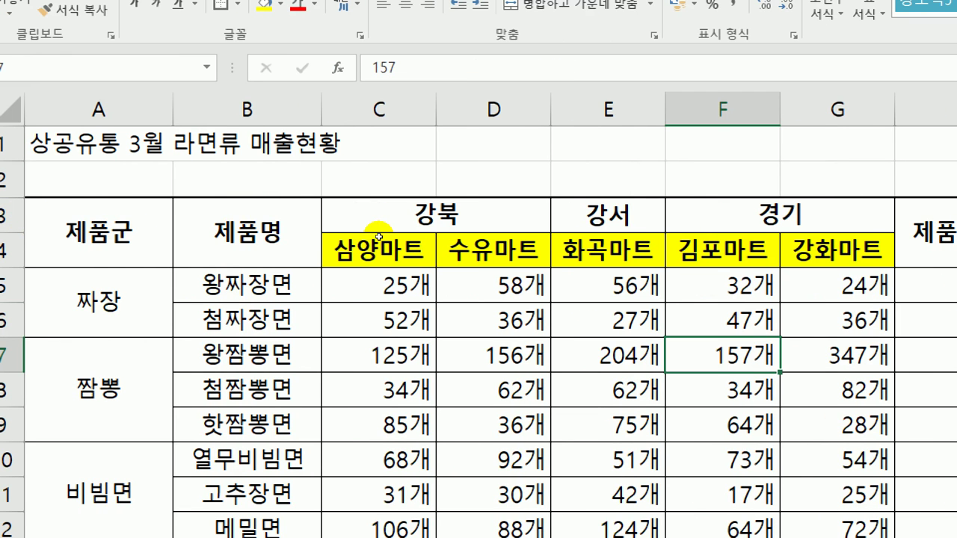
{"action": "key", "text": "shift+F10"}
{"action": "key", "text": "Down"}
{"action": "key", "text": "Down"}
{"action": "key", "text": "Down"}
{"action": "key", "text": "Down"}
{"action": "key", "text": "Down"}
{"action": "key", "text": "Down"}
{"action": "key", "text": "Down"}
{"action": "key", "text": "Down"}
{"action": "key", "text": "Down"}
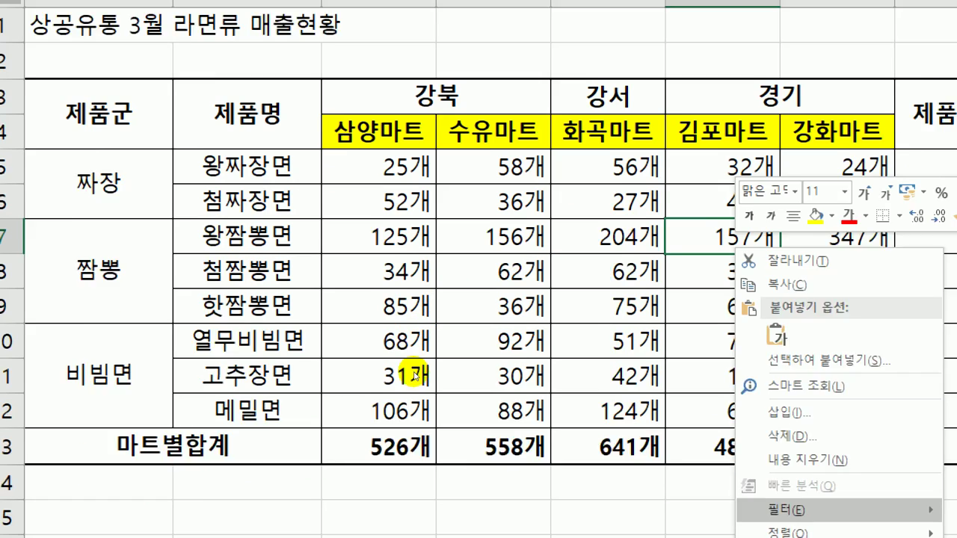
{"action": "key", "text": "Down"}
{"action": "key", "text": "Down"}
{"action": "key", "text": "Return"}
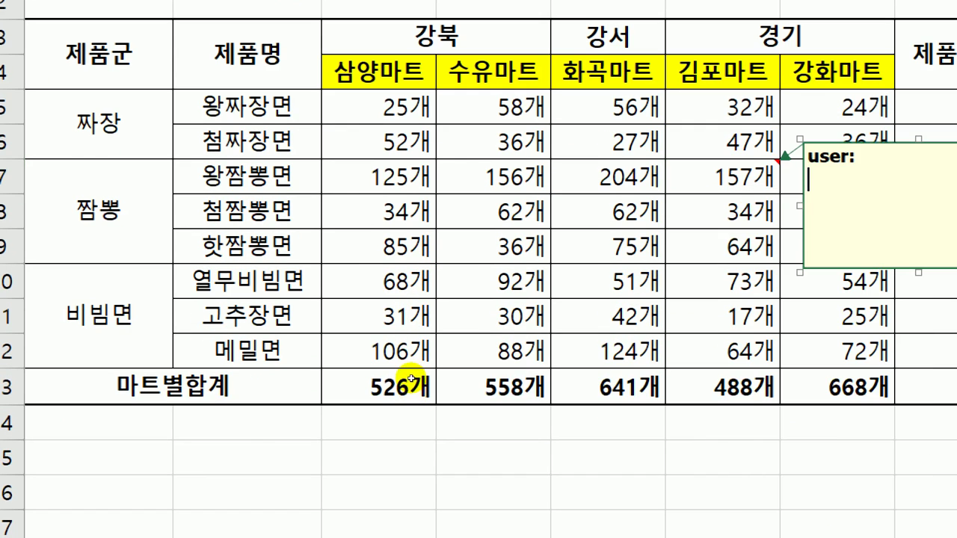
{"action": "key", "text": "ctrl+shift+Home"}
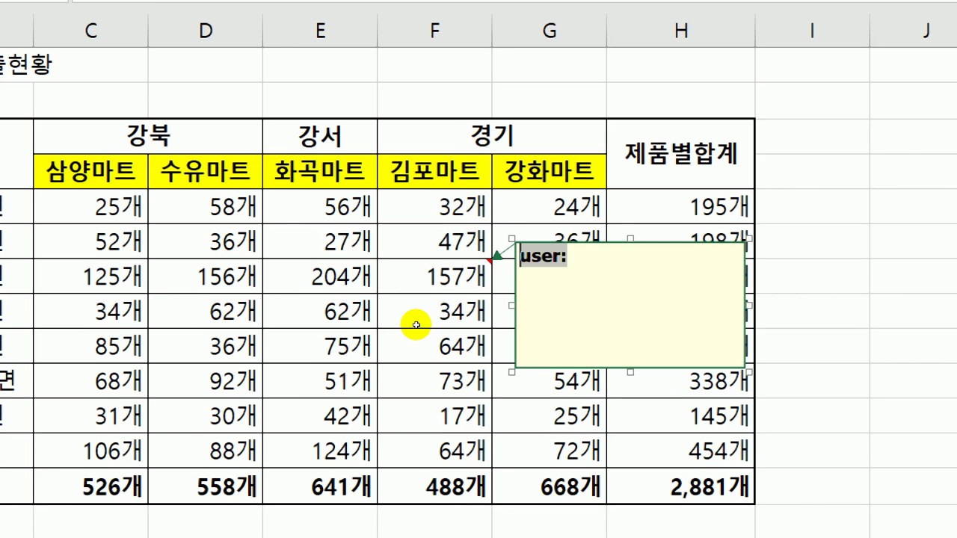
{"action": "type", "text": "최고인기품"}
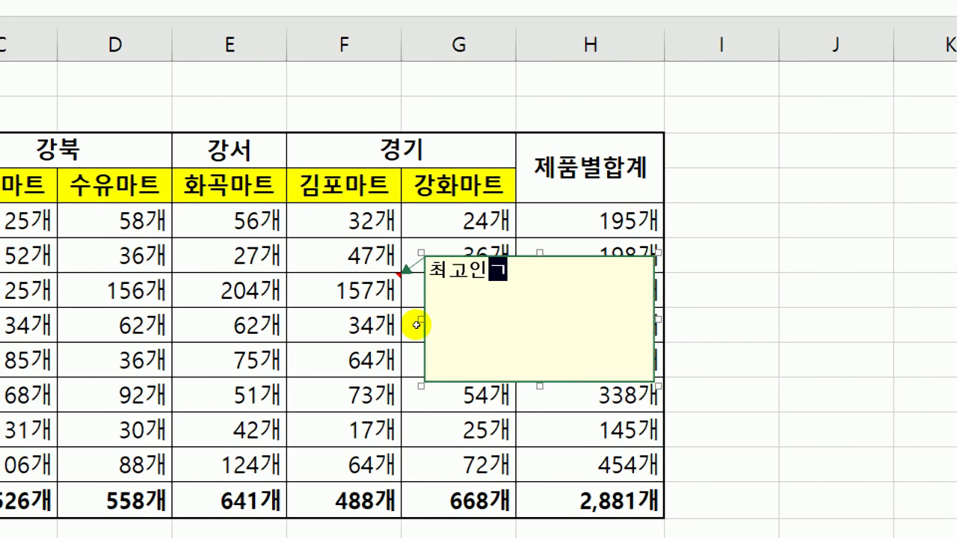
{"action": "type", "text": "목"}
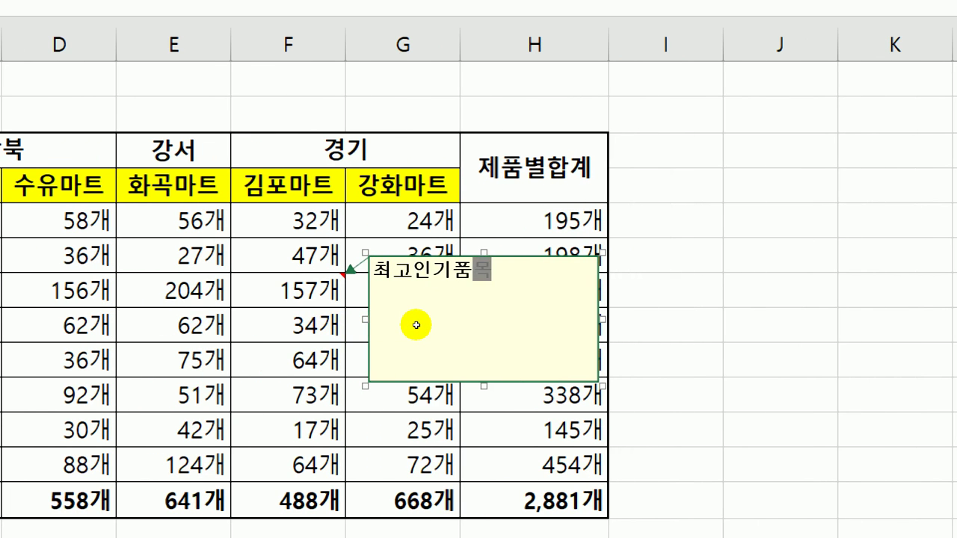
- Set the comment on cell F7 to be always displayed (메모 표시/숨기기)
{"action": "key", "text": "Escape"}
{"action": "key", "text": "shift+F10"}
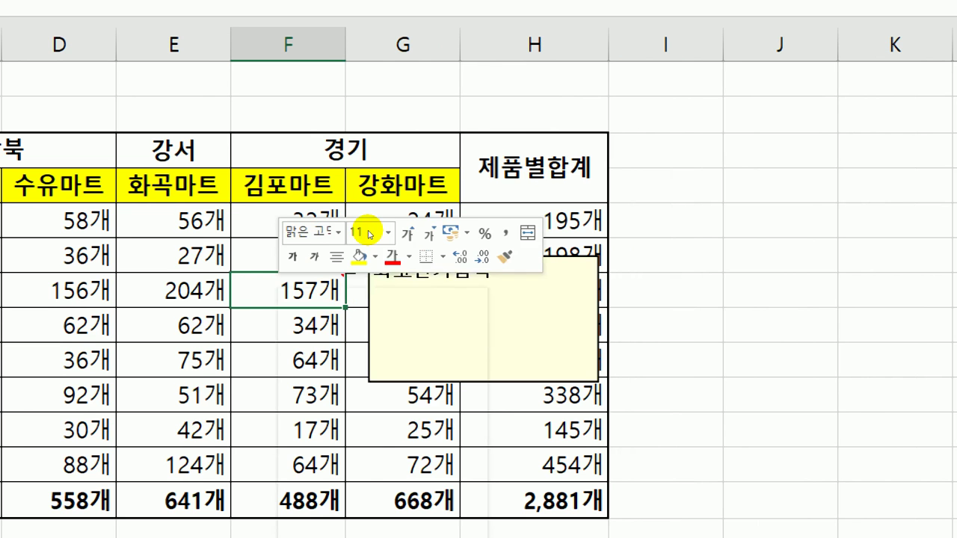
{"action": "key", "text": "Up"}
{"action": "key", "text": "Up"}
{"action": "key", "text": "Up"}
{"action": "key", "text": "Up"}
{"action": "key", "text": "Up"}
{"action": "key", "text": "Up"}
{"action": "key", "text": "Up"}
{"action": "key", "text": "Down"}
{"action": "key", "text": "Return"}
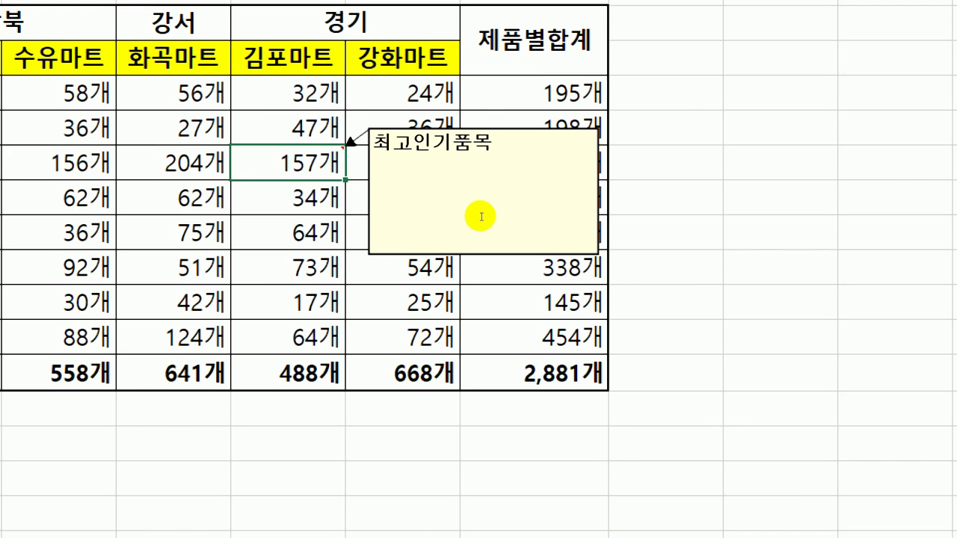
- Turn on automatic sizing (자동 크기) in the alignment settings of the comment on F7
{"action": "left_click", "coordinate": [473, 224]}
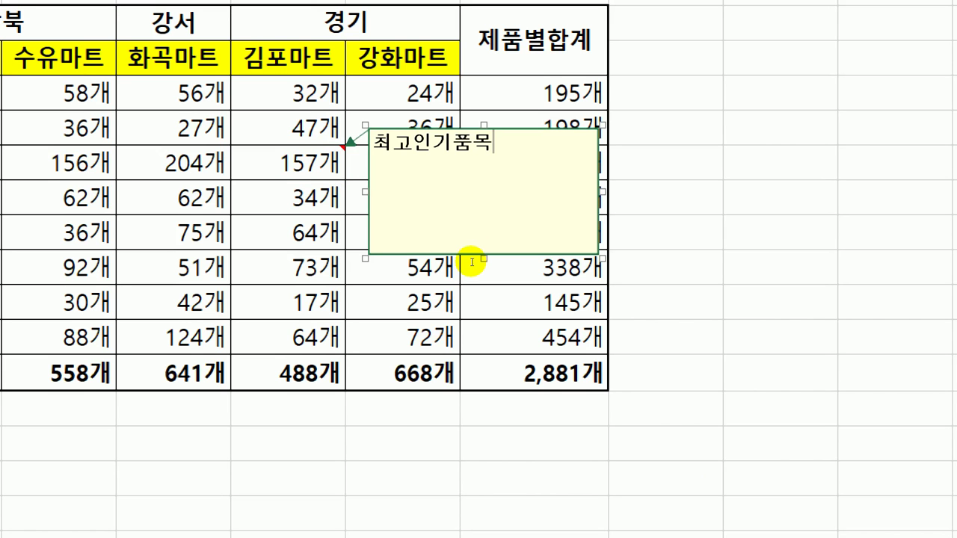
{"action": "right_click", "coordinate": [479, 217]}
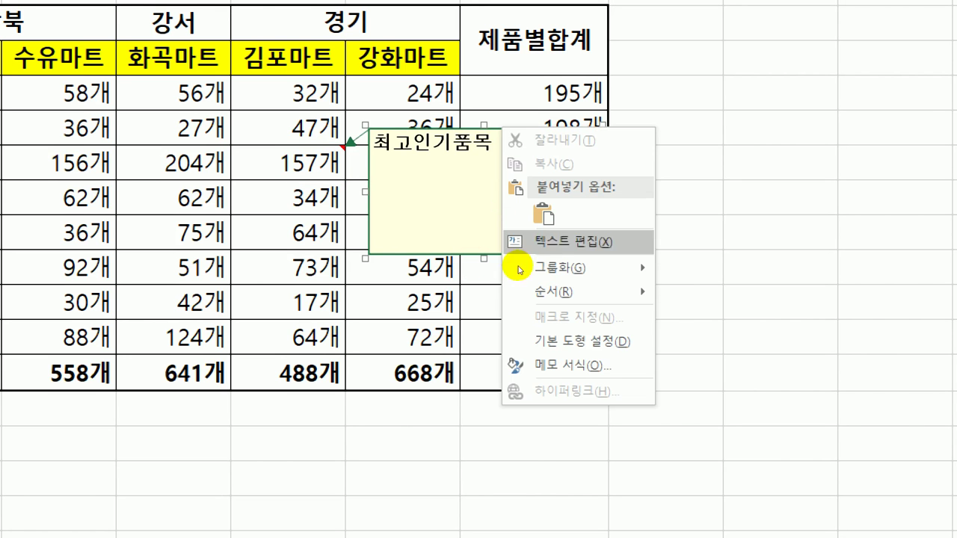
{"action": "key", "text": "Return"}
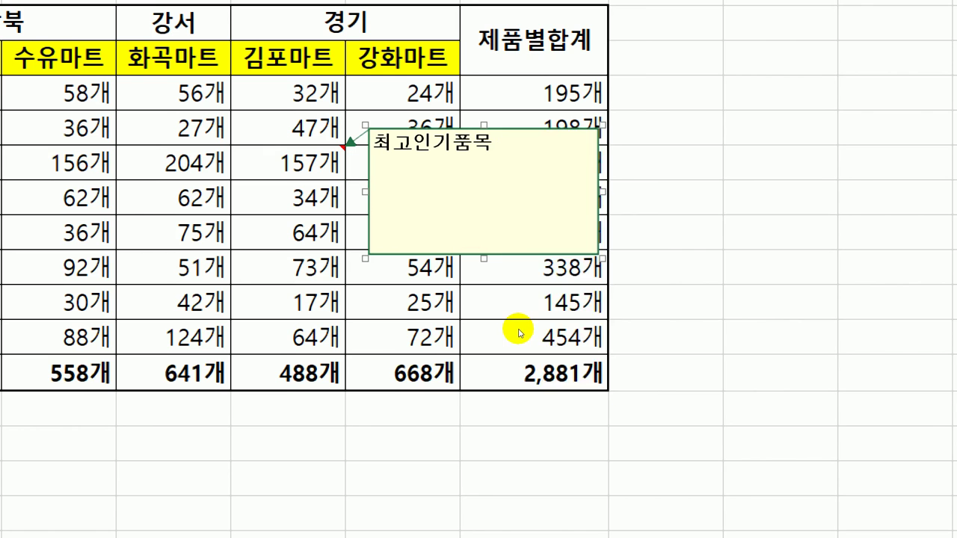
{"action": "key", "text": "ctrl+Tab"}
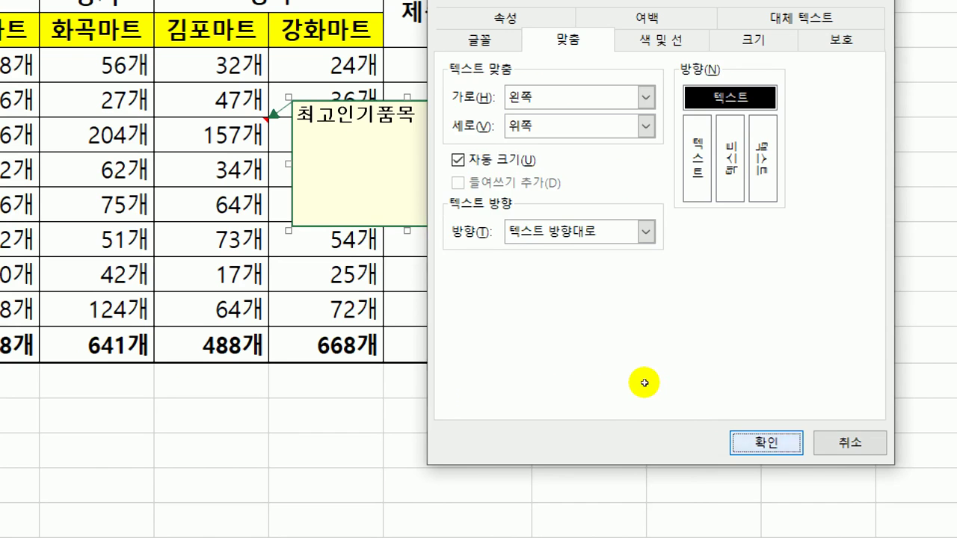
{"action": "key", "text": "Return"}
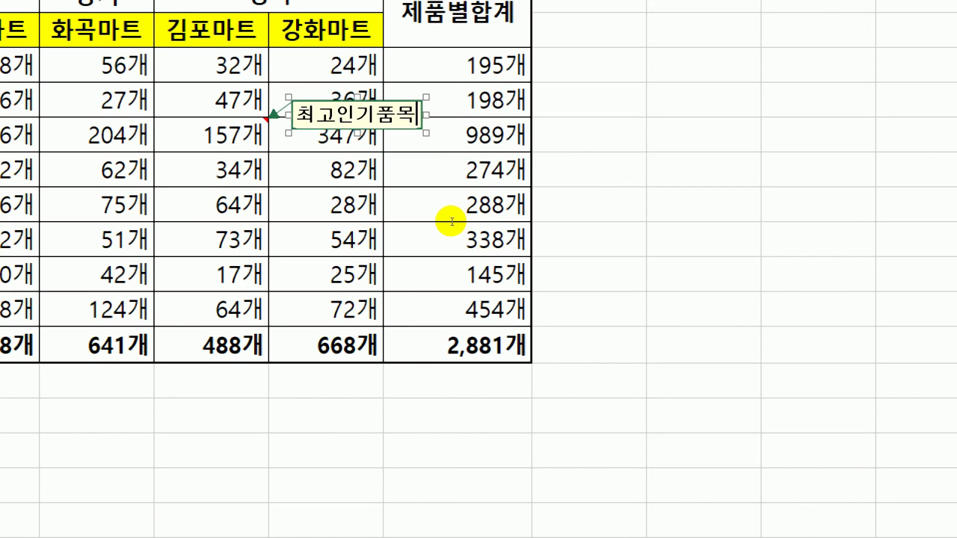
- View the font-only comment format dialog for the comment on F7, cancel it and leave the comment
{"action": "key", "text": "shift+F10"}
{"action": "left_click", "coordinate": [506, 348]}
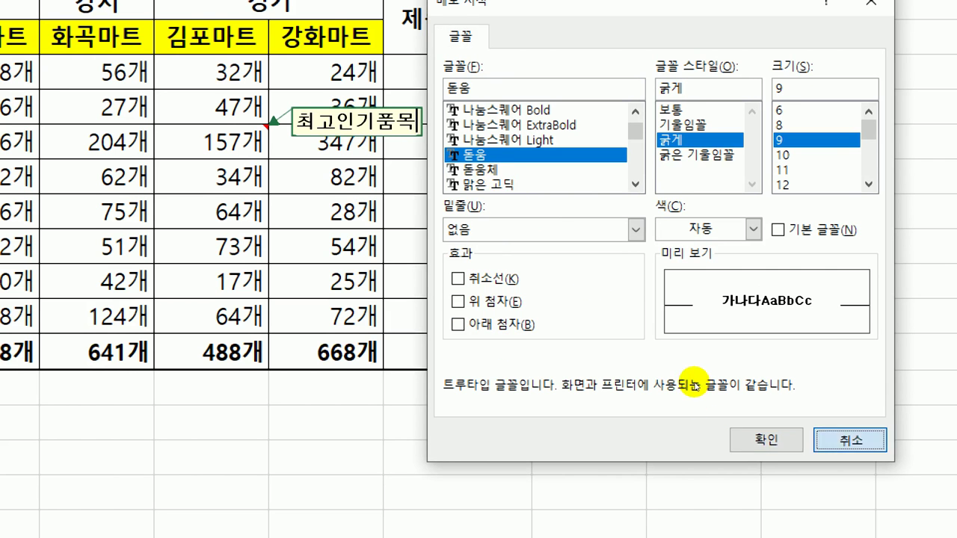
{"action": "key", "text": "Escape"}
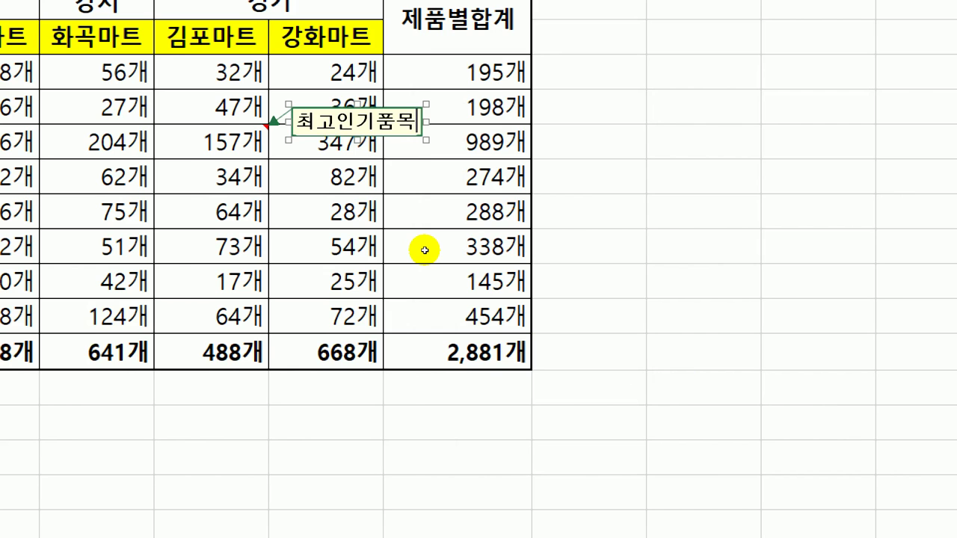
{"action": "key", "text": "super+minus"}
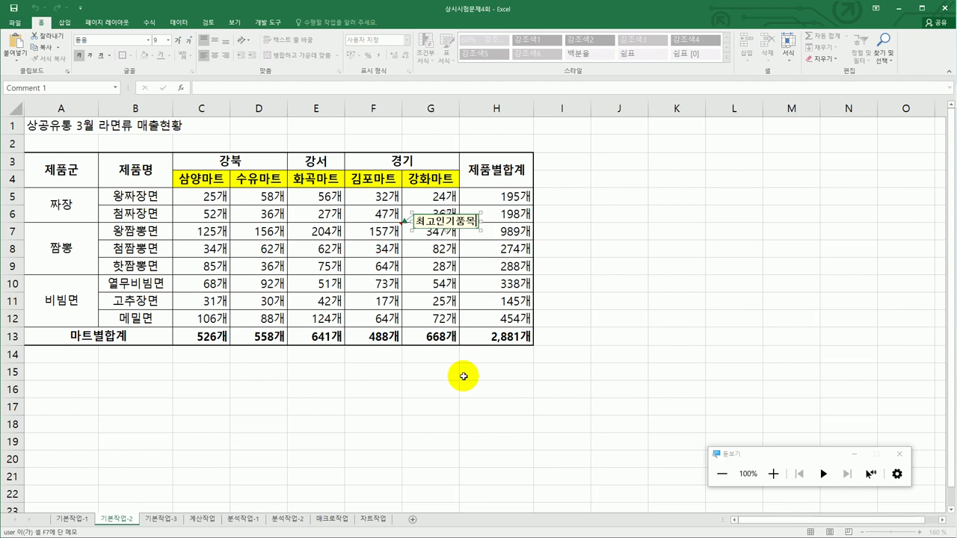
{"action": "left_click", "coordinate": [464, 376]}
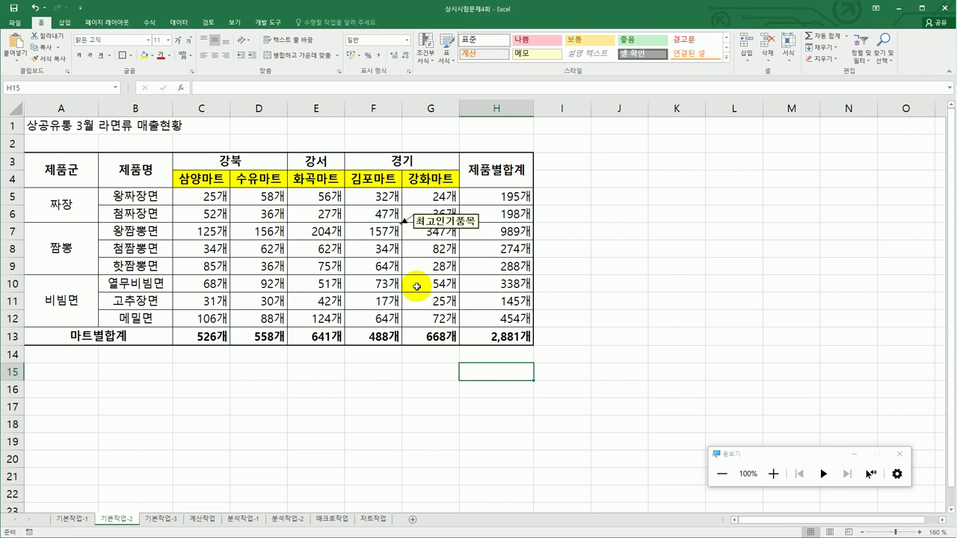
- Delete the comment from cell F7
{"action": "left_click", "coordinate": [383, 234]}
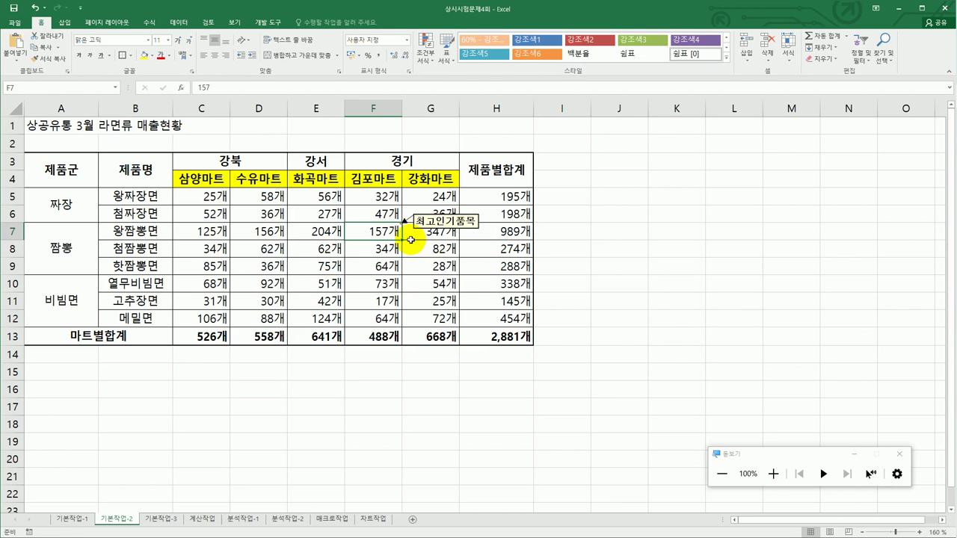
{"action": "right_click", "coordinate": [392, 231]}
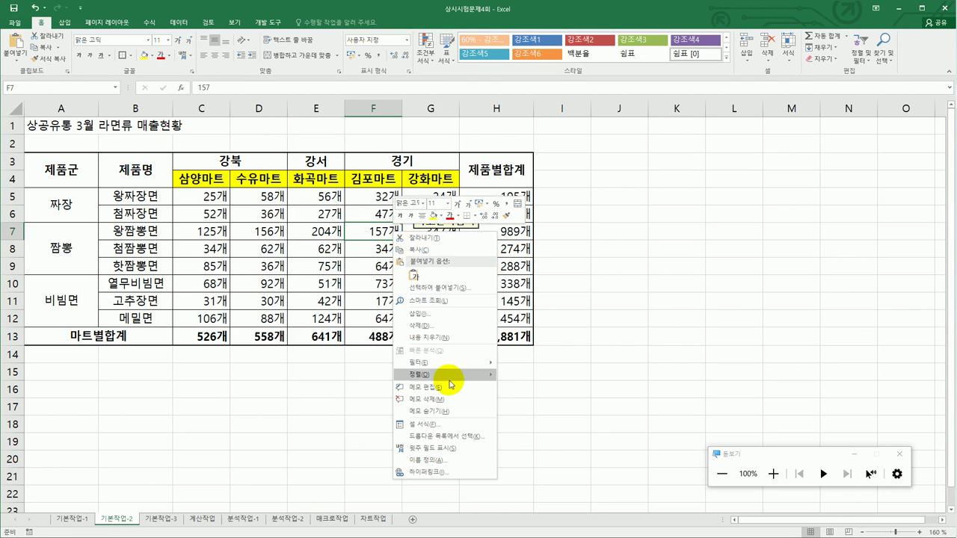
{"action": "left_click", "coordinate": [447, 398]}
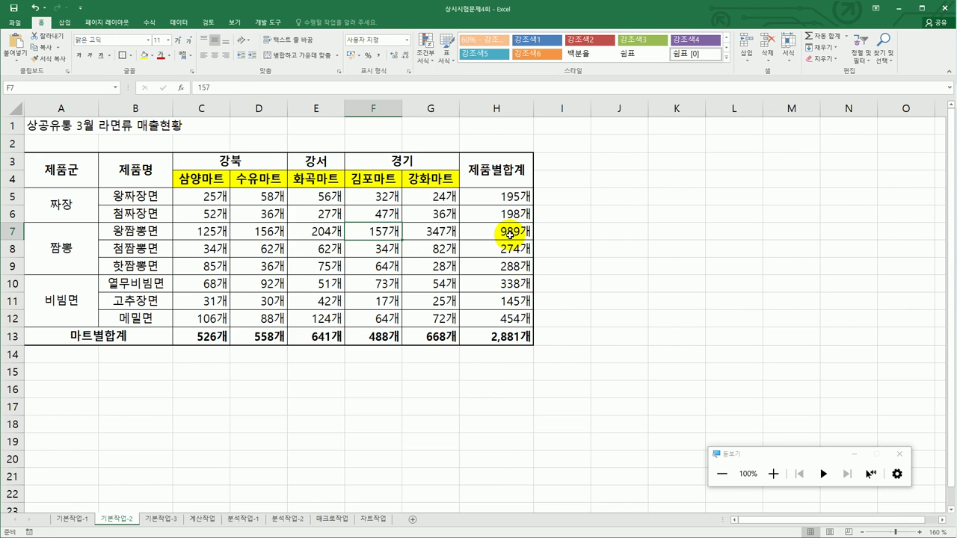
- Insert the comment 최고인기품목 on the 왕짬뽕면 total in H7 and set it to be always displayed
{"action": "left_click", "coordinate": [509, 233]}
{"action": "right_click", "coordinate": [509, 232]}
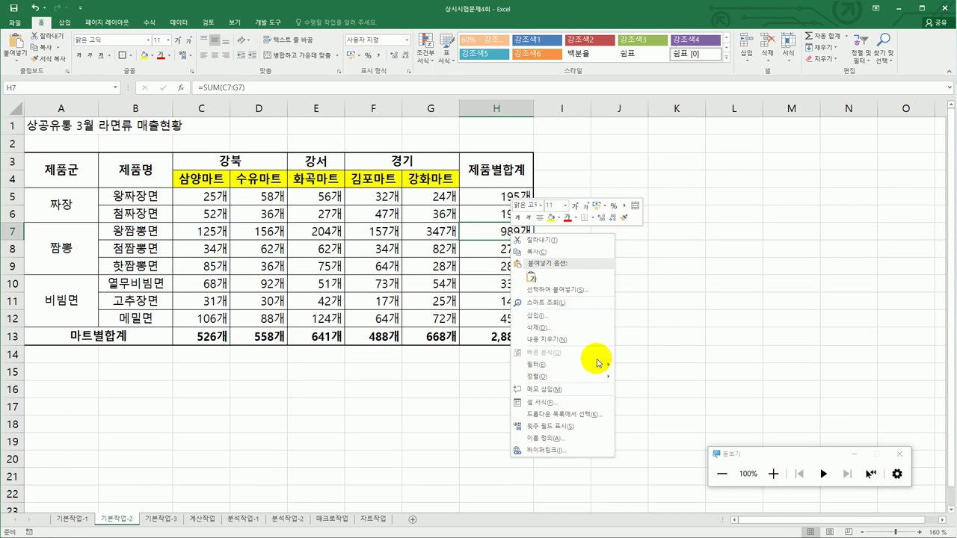
{"action": "left_click", "coordinate": [590, 392]}
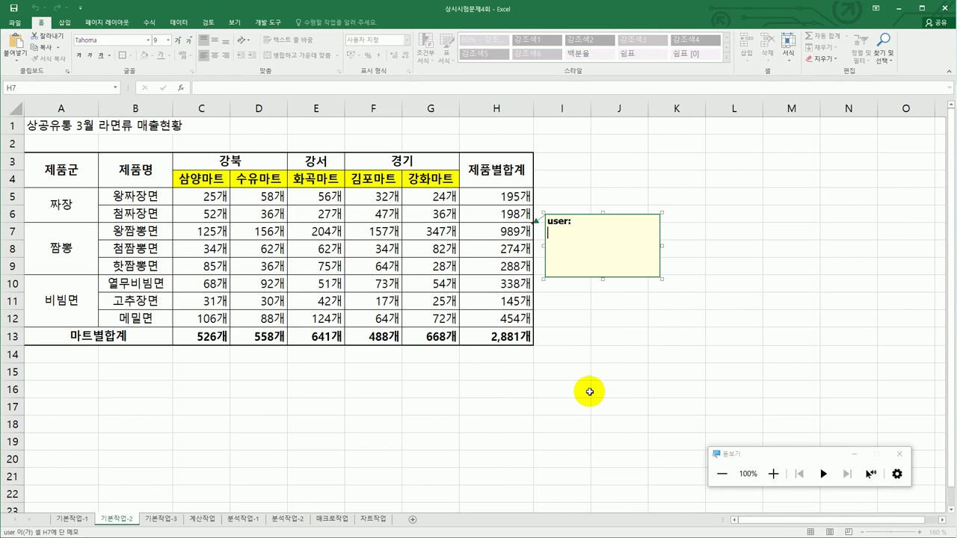
{"action": "key", "text": "ctrl+a"}
{"action": "type", "text": "ㅈ"}
{"action": "type", "text": "최고인"}
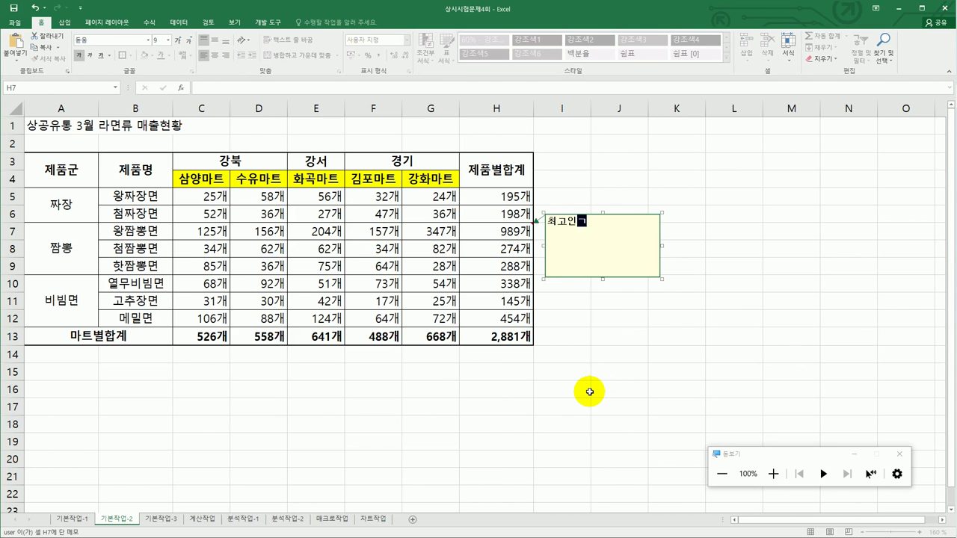
{"action": "type", "text": "기품ㅁ"}
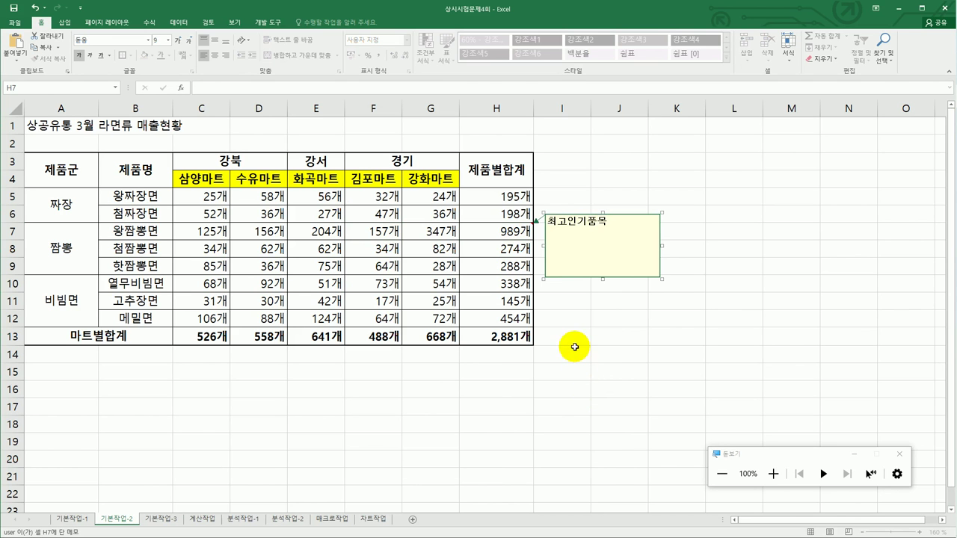
{"action": "right_click", "coordinate": [521, 234]}
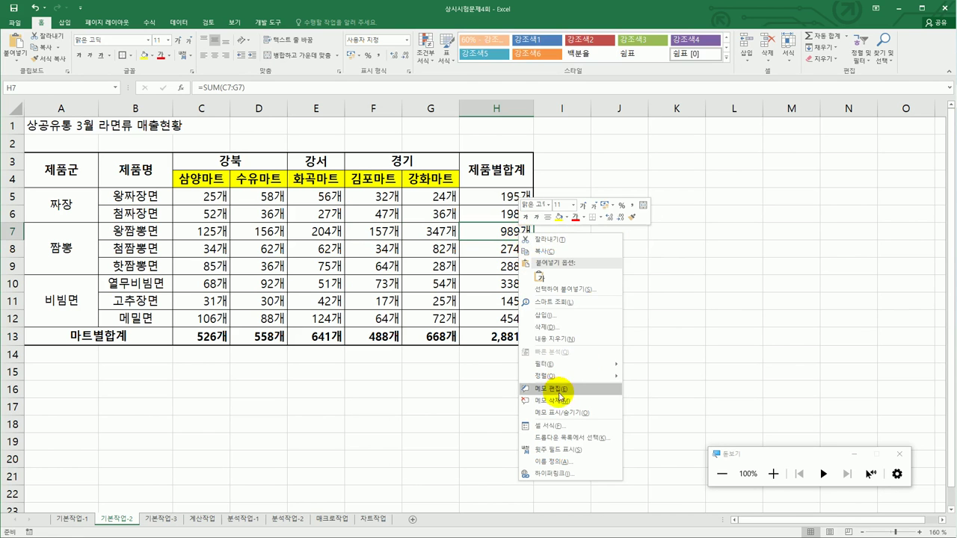
{"action": "left_click", "coordinate": [614, 412]}
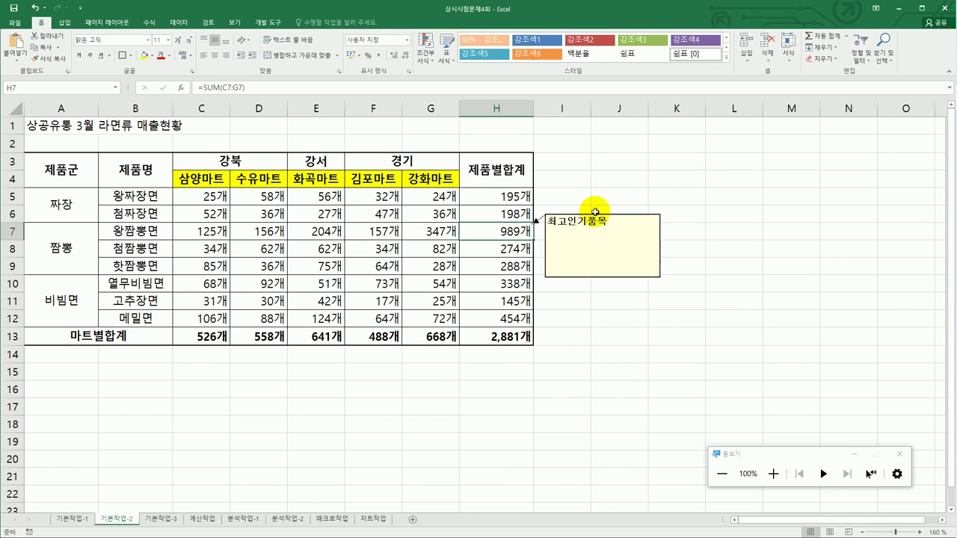
- Turn on automatic sizing (자동 크기) in the alignment settings of the comment on H7
{"action": "right_click", "coordinate": [596, 215]}
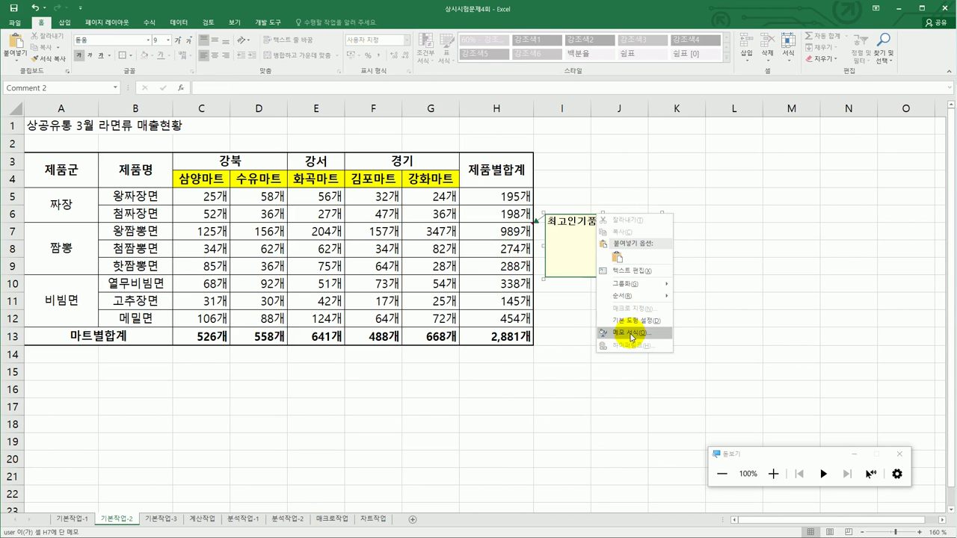
{"action": "left_click", "coordinate": [632, 332]}
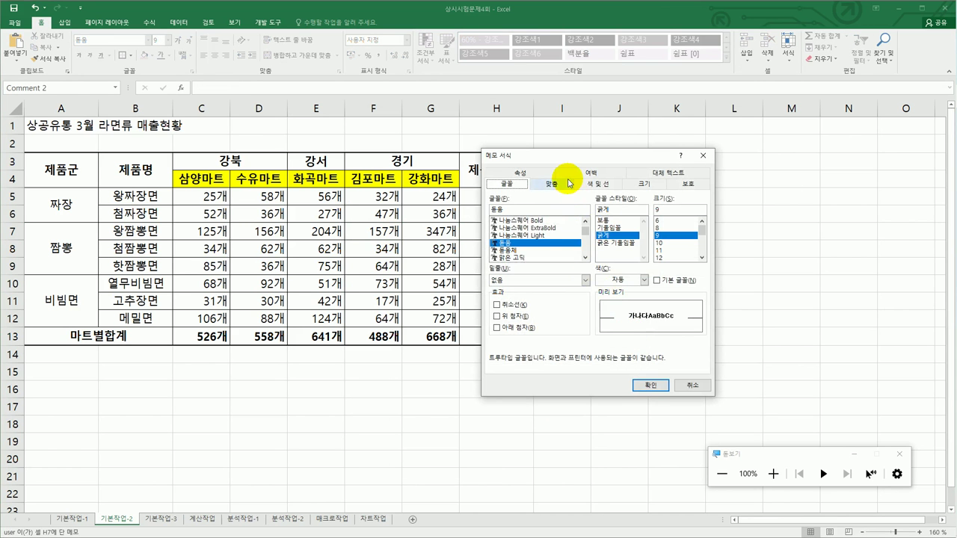
{"action": "left_click", "coordinate": [557, 184]}
{"action": "left_click", "coordinate": [533, 245]}
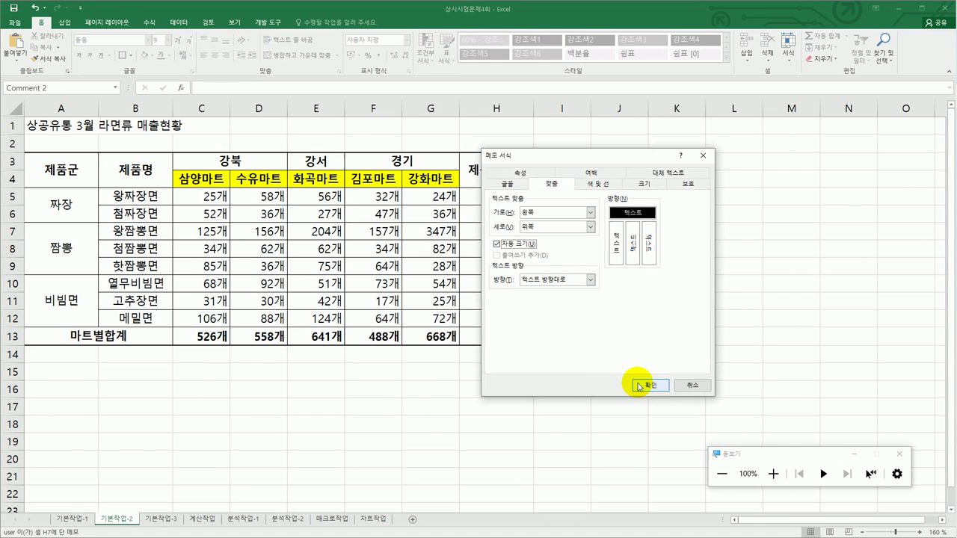
{"action": "left_click", "coordinate": [641, 384]}
{"action": "left_click", "coordinate": [640, 383]}
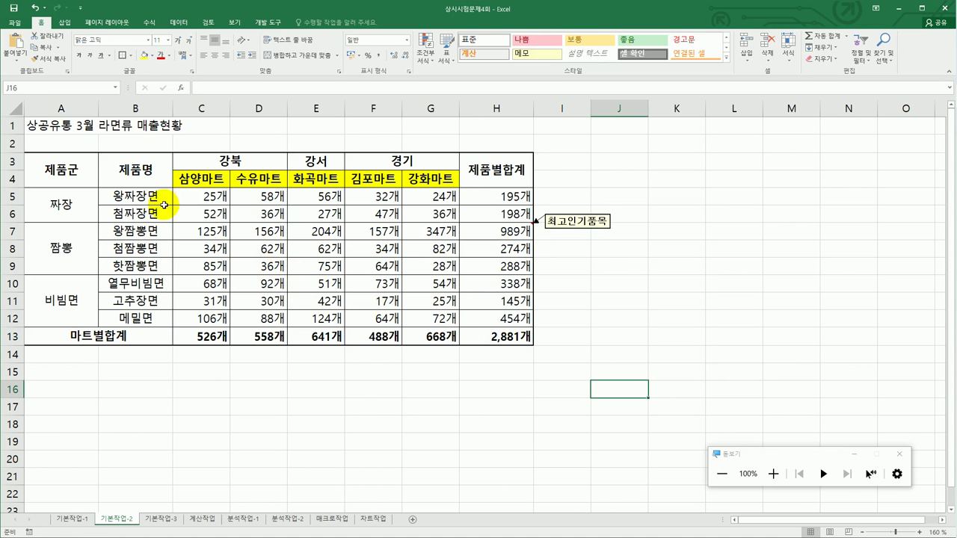
{"action": "left_click", "coordinate": [496, 237]}
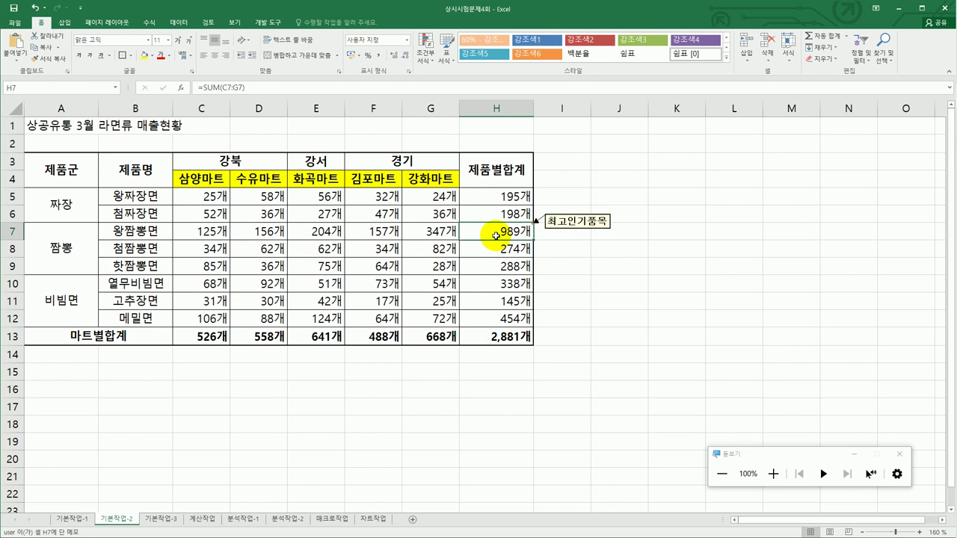
- On the 기본작업-3 sheet, select the payroll data range A4:G15 without its header row
{"action": "left_click", "coordinate": [163, 518]}
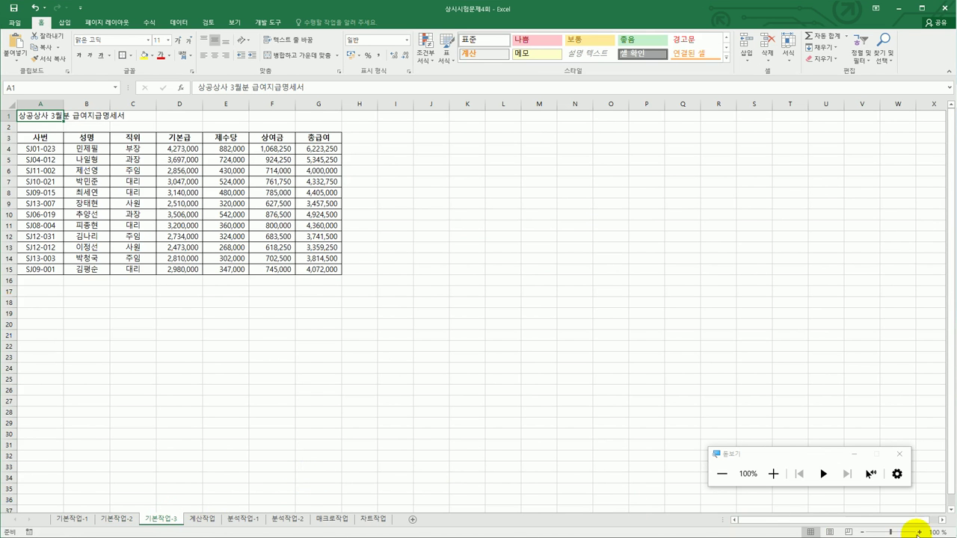
{"action": "left_click", "coordinate": [918, 532]}
{"action": "left_click", "coordinate": [918, 533]}
{"action": "left_click", "coordinate": [918, 533]}
{"action": "left_click", "coordinate": [918, 533]}
{"action": "left_click", "coordinate": [918, 533]}
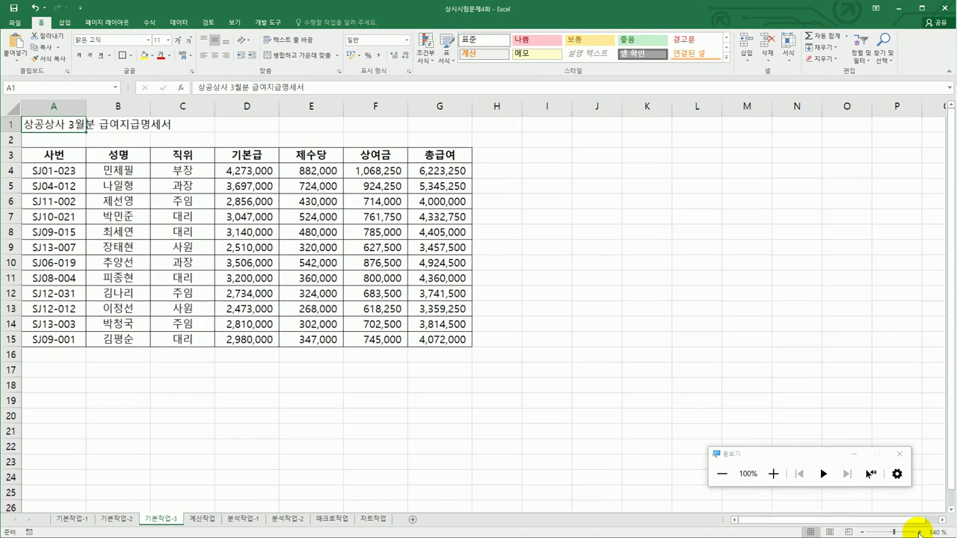
{"action": "left_click", "coordinate": [919, 532]}
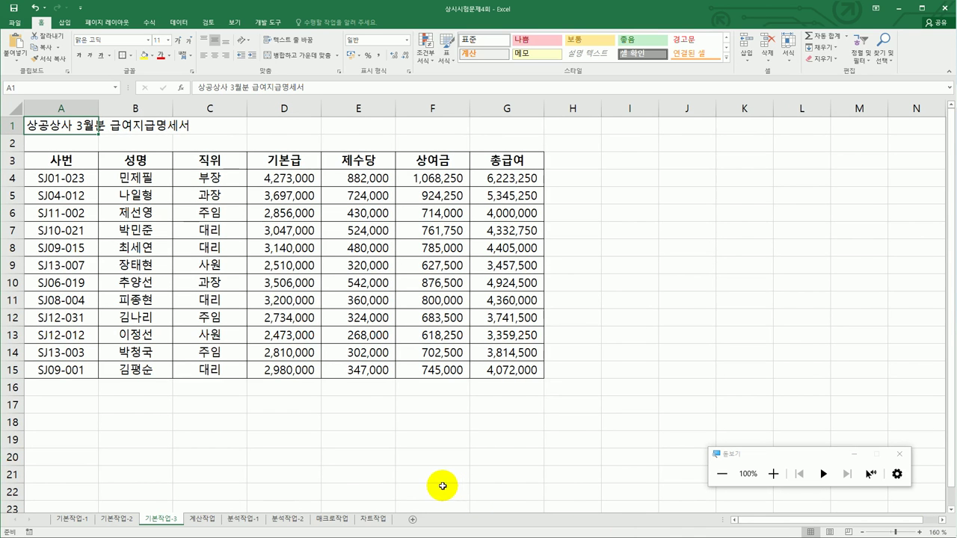
{"action": "left_click_drag", "start_coordinate": [82, 159], "coordinate": [500, 159]}
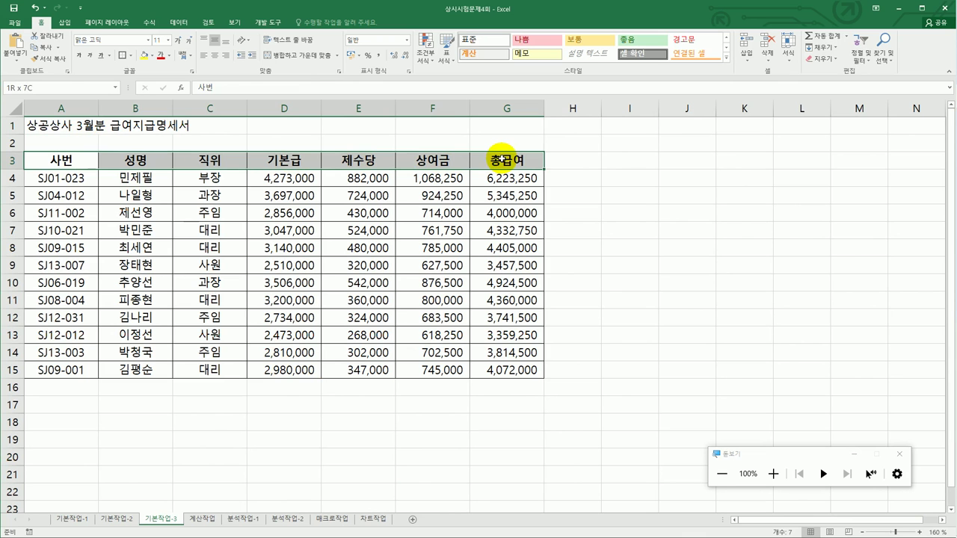
{"action": "left_click_drag", "start_coordinate": [50, 179], "coordinate": [75, 174]}
{"action": "left_click", "coordinate": [611, 369]}
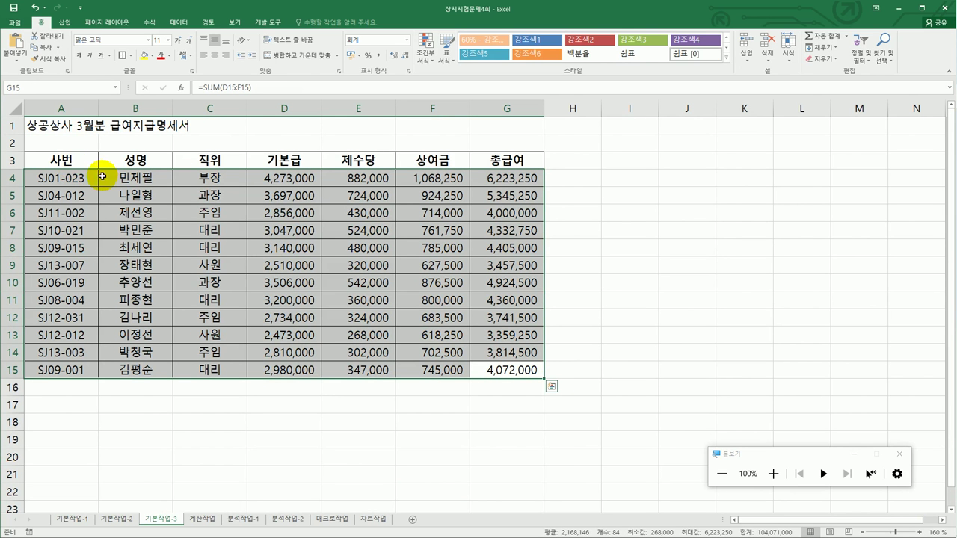
{"action": "left_click_drag", "start_coordinate": [103, 176], "coordinate": [486, 367]}
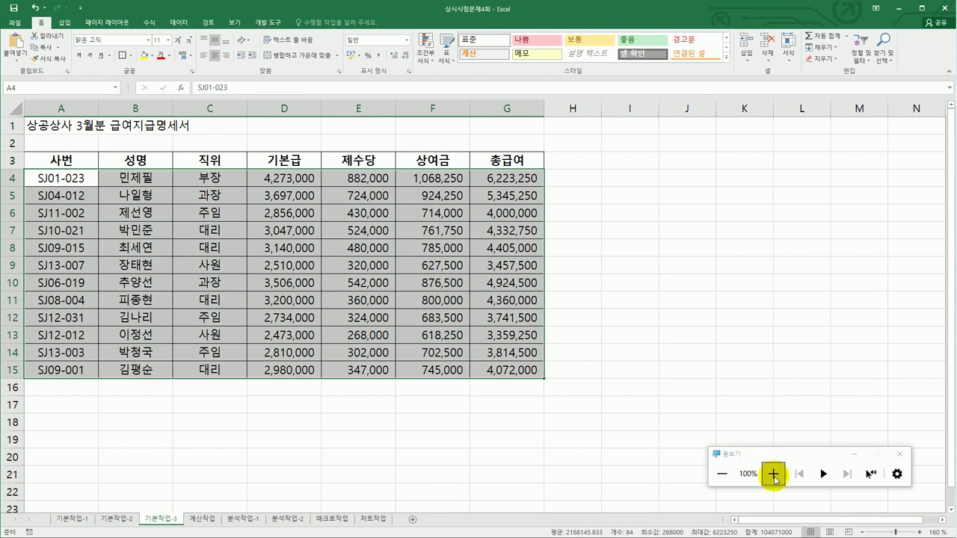
- Create a new conditional formatting rule for the selection with the rule type 수식을 사용하여 서식을 지정할 셀 결정
{"action": "left_click", "coordinate": [773, 474]}
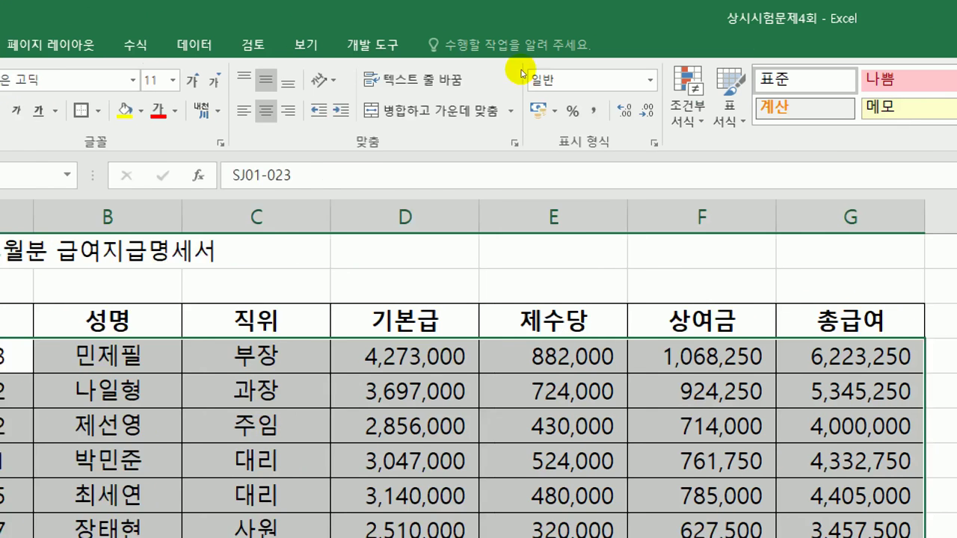
{"action": "key", "text": "alt+h"}
{"action": "key", "text": "l"}
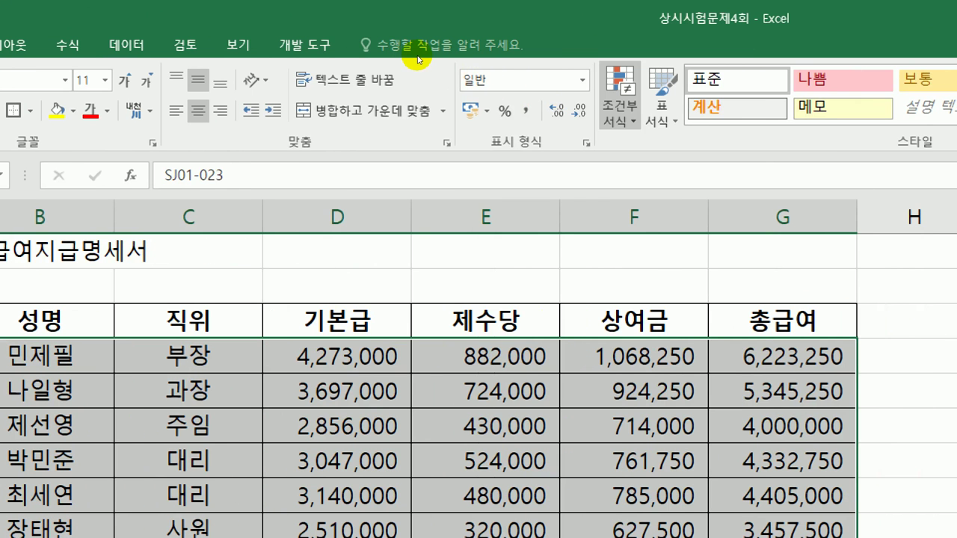
{"action": "key", "text": "Down"}
{"action": "key", "text": "Down"}
{"action": "key", "text": "Down"}
{"action": "key", "text": "Down"}
{"action": "key", "text": "Down"}
{"action": "key", "text": "Down"}
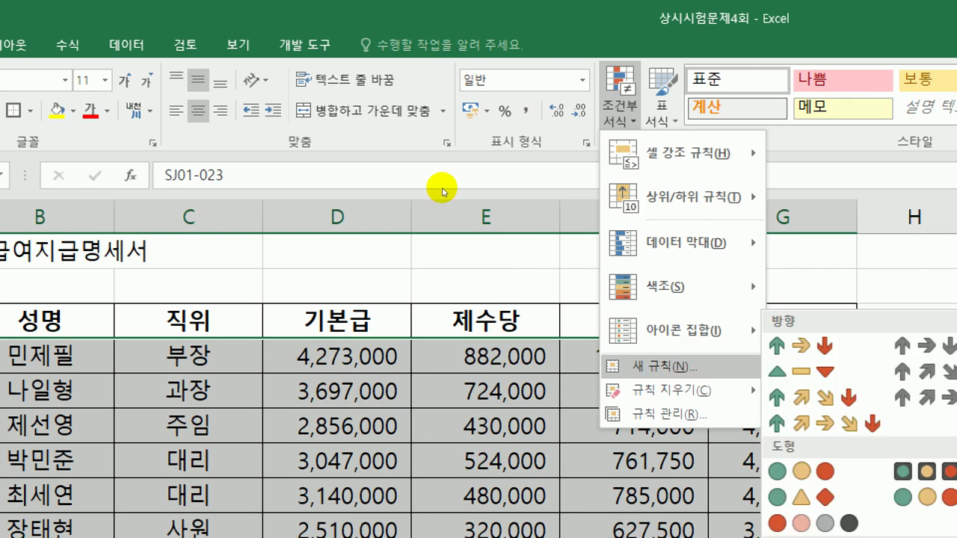
{"action": "key", "text": "Return"}
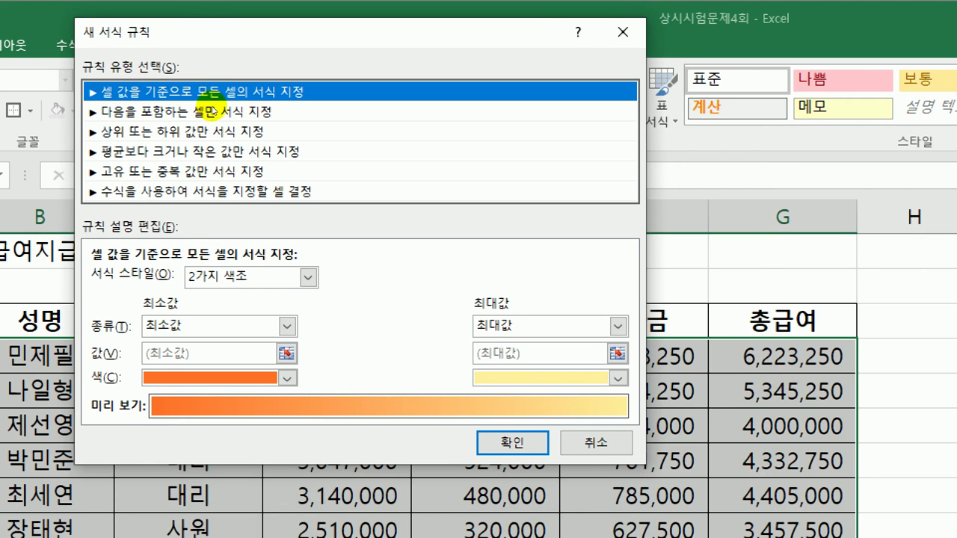
{"action": "key", "text": "End"}
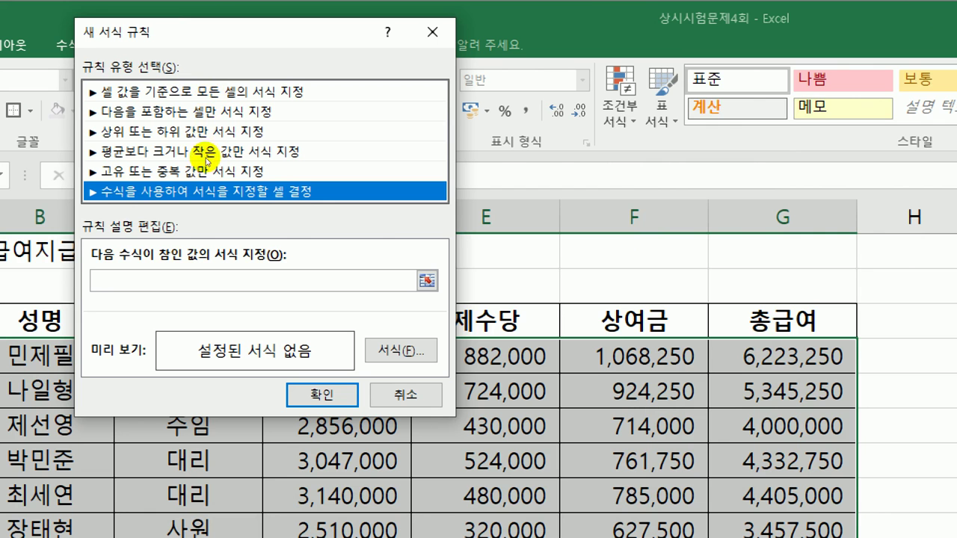
- Begin the rule formula with =and($C4="주임", keeping only the column of the 직위 reference absolute
{"action": "key", "text": "Tab"}
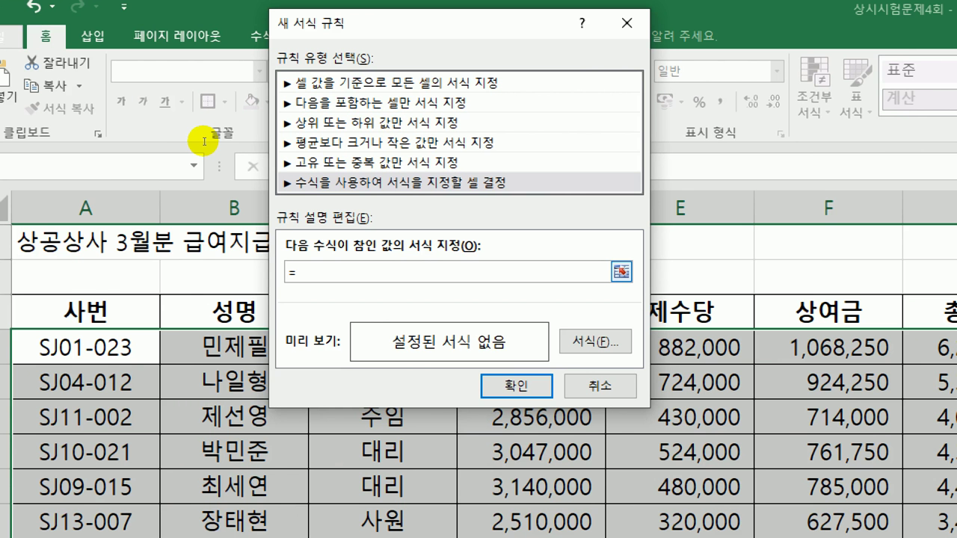
{"action": "key", "text": "BackSpace"}
{"action": "type", "text": "and("}
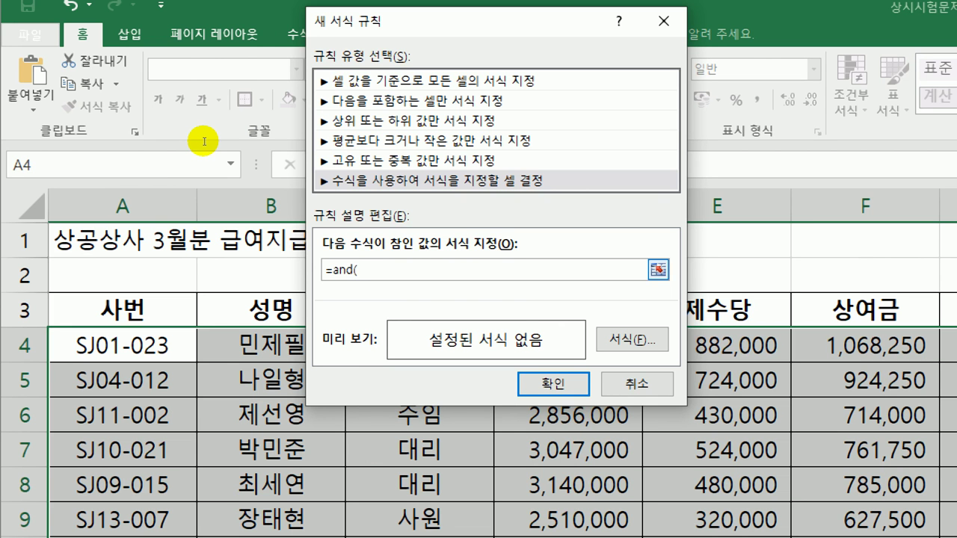
{"action": "left_click_drag", "start_coordinate": [344, 21], "coordinate": [536, 55]}
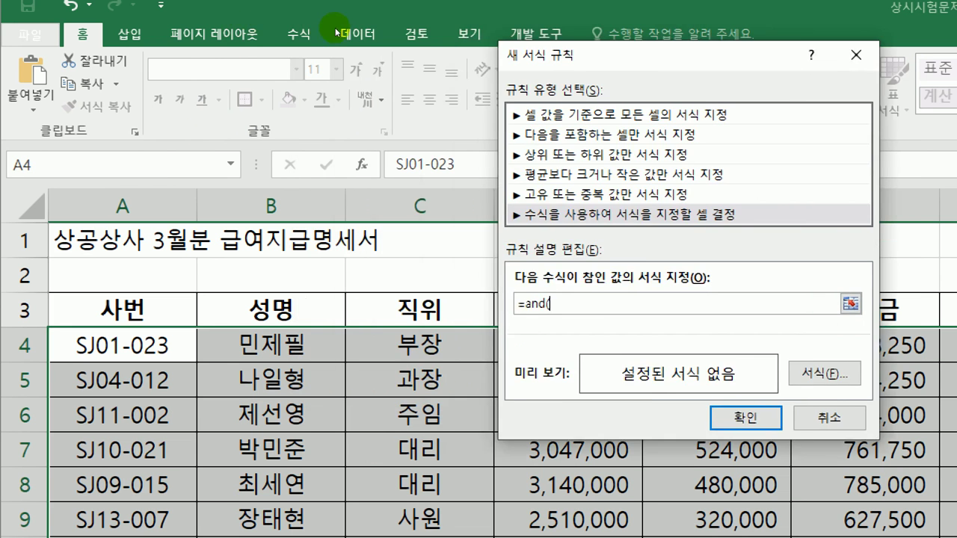
{"action": "key", "text": "Right"}
{"action": "key", "text": "Right"}
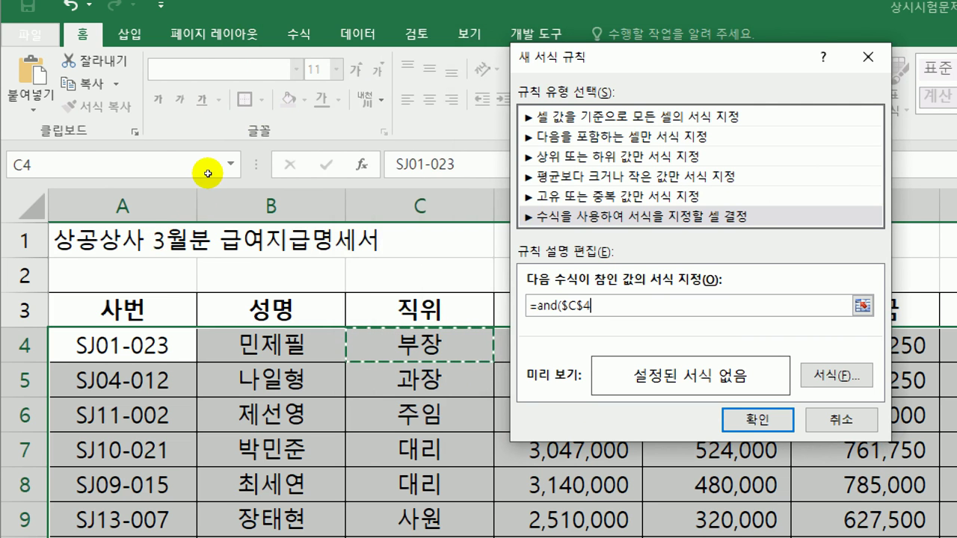
{"action": "key", "text": "F2"}
{"action": "key", "text": "Left"}
{"action": "key", "text": "Left"}
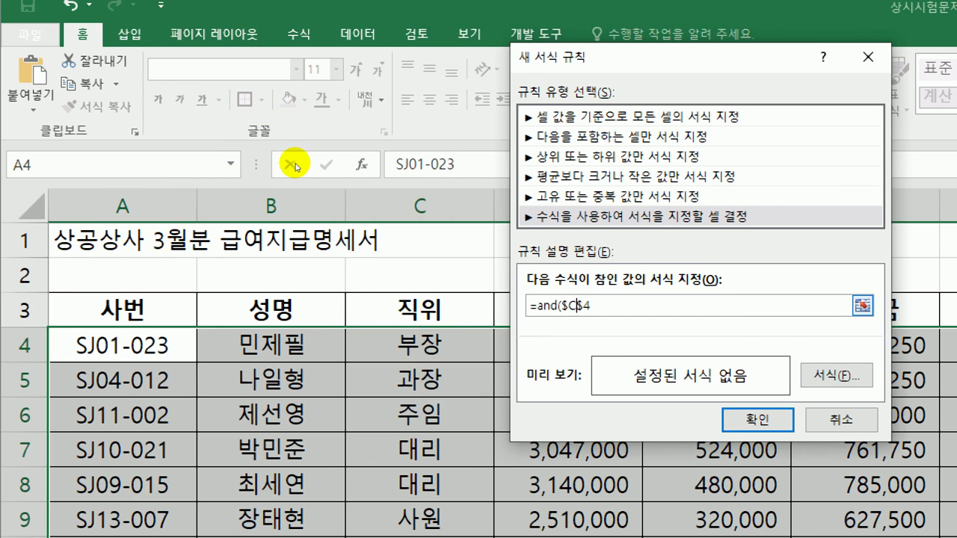
{"action": "key", "text": "Delete"}
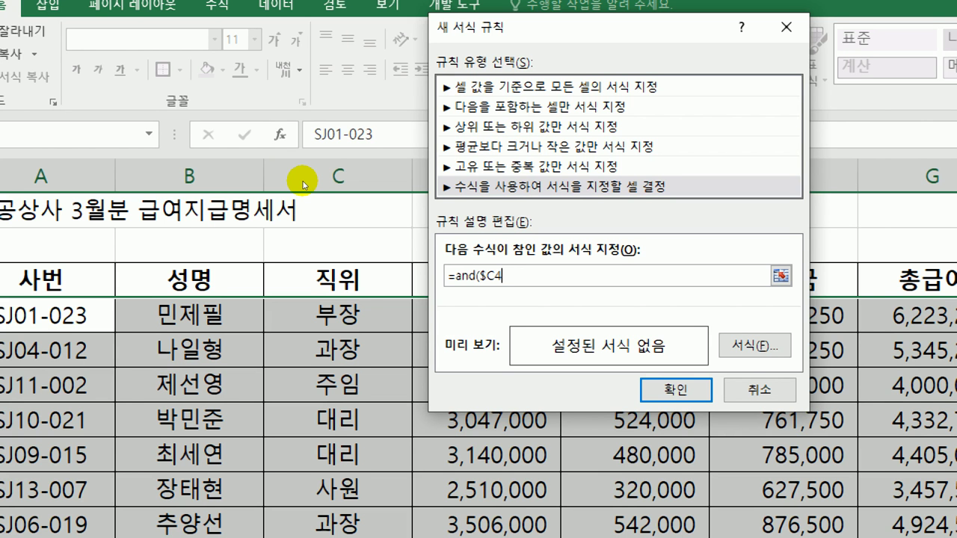
{"action": "type", "text": "=\"주"}
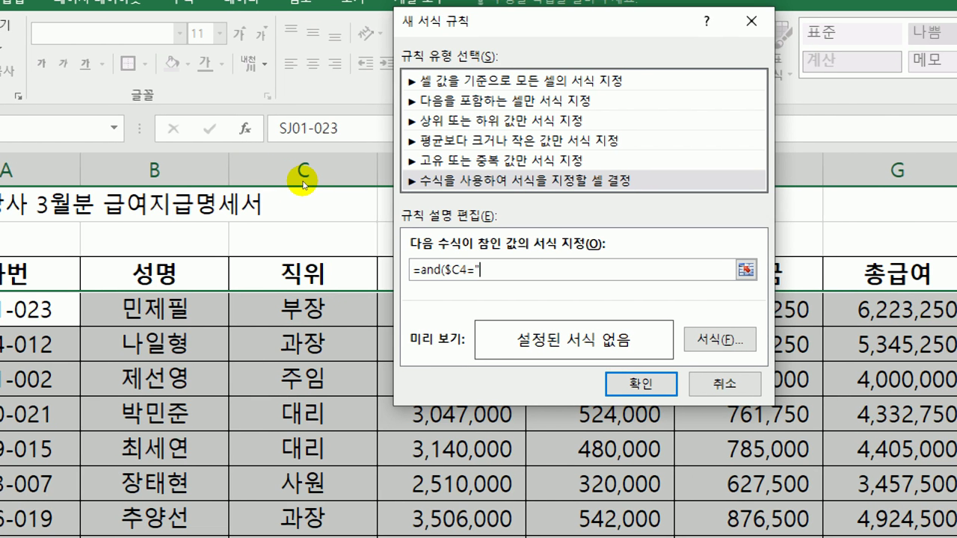
{"action": "type", "text": "임\""}
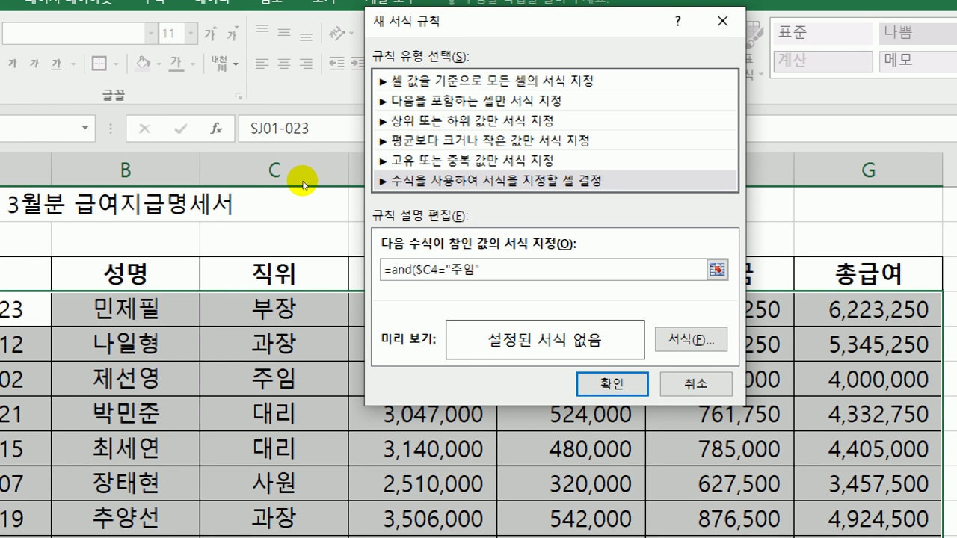
{"action": "type", "text": ","}
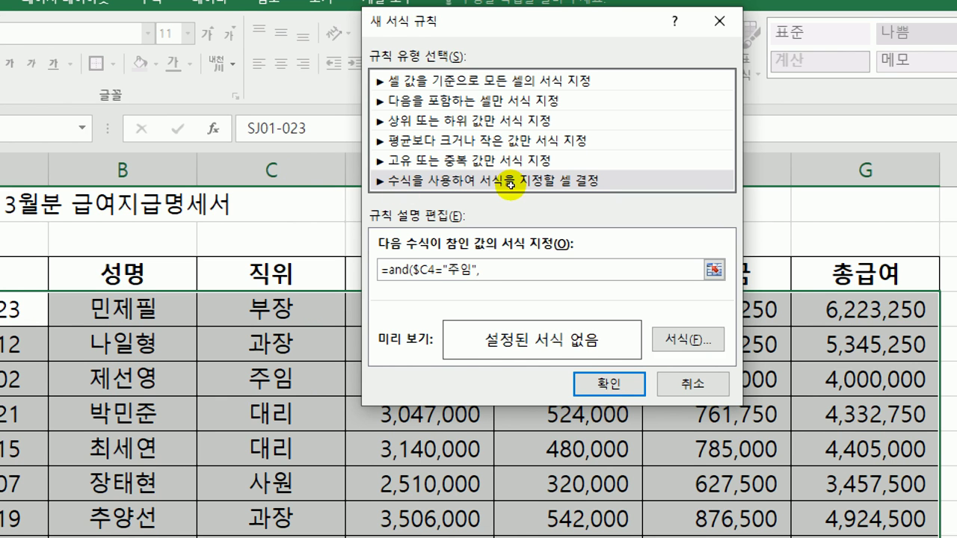
- Complete the rule formula with the 총급여 condition $G4<4000000), keeping only the column absolute
{"action": "type", "text": "$G$4"}
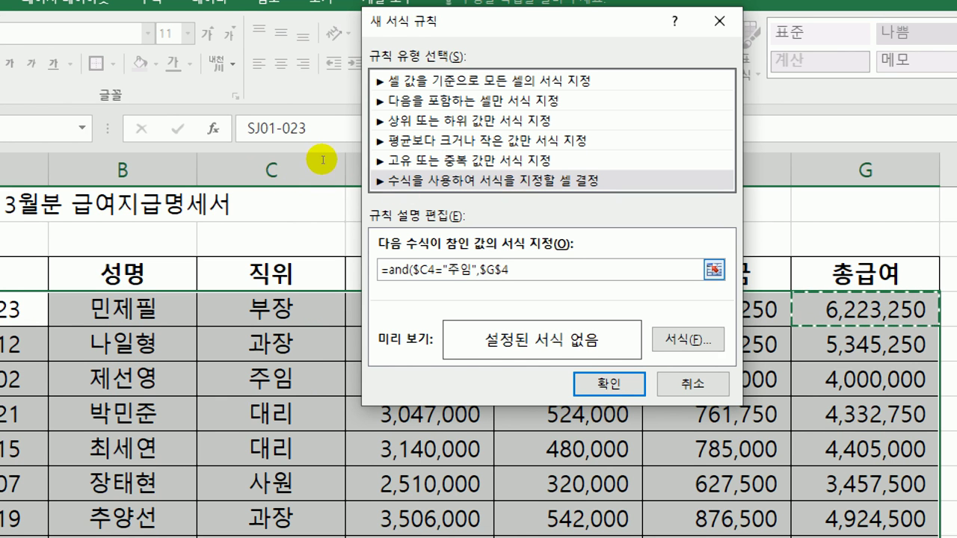
{"action": "key", "text": "F2"}
{"action": "key", "text": "Left"}
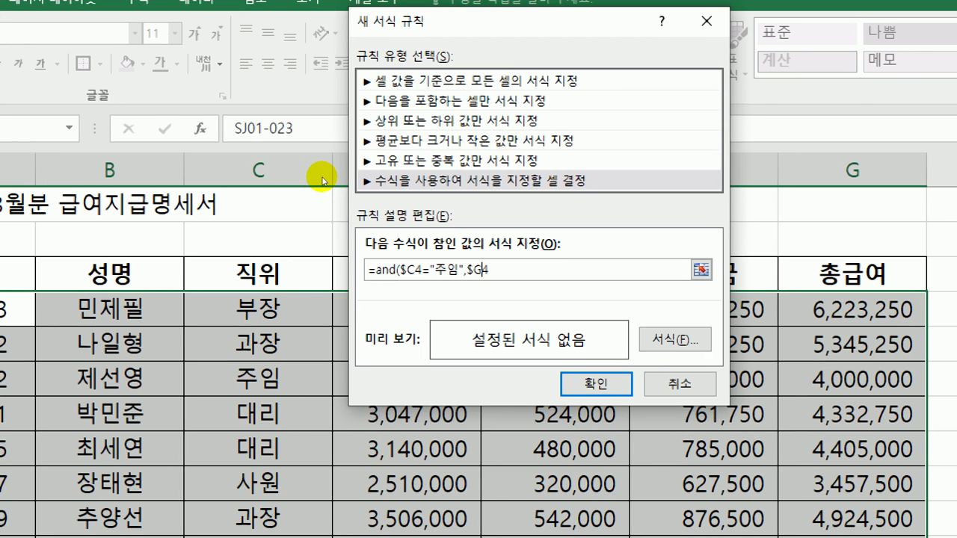
{"action": "key", "text": "BackSpace"}
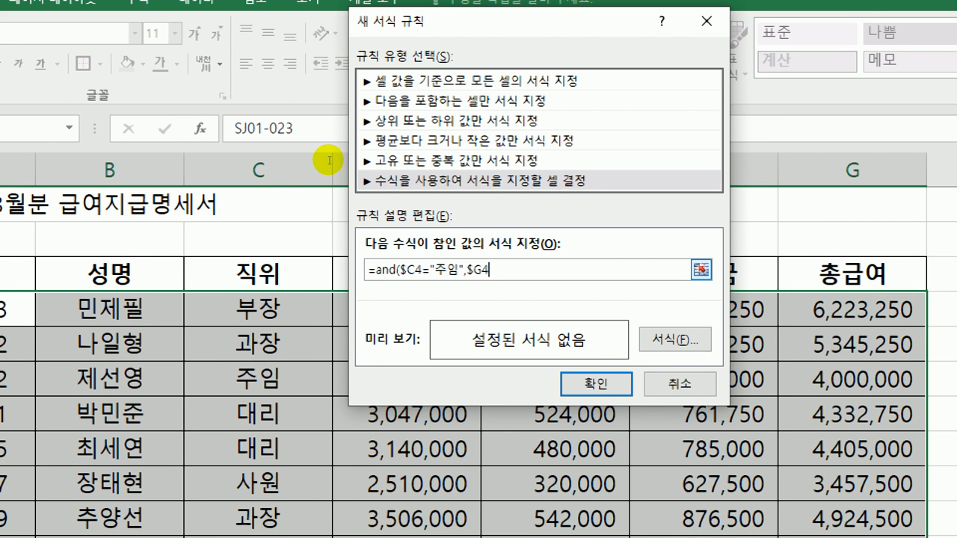
{"action": "type", "text": "<"}
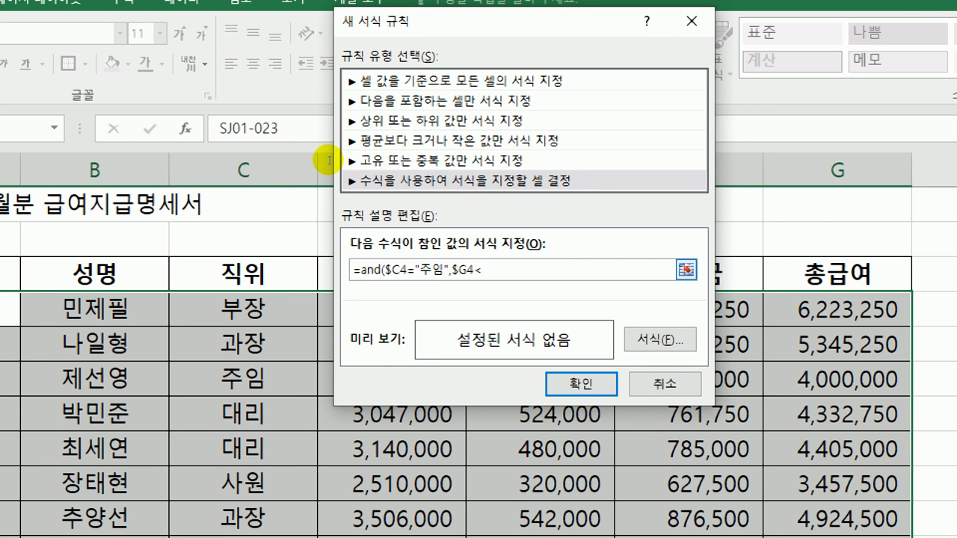
{"action": "type", "text": "="}
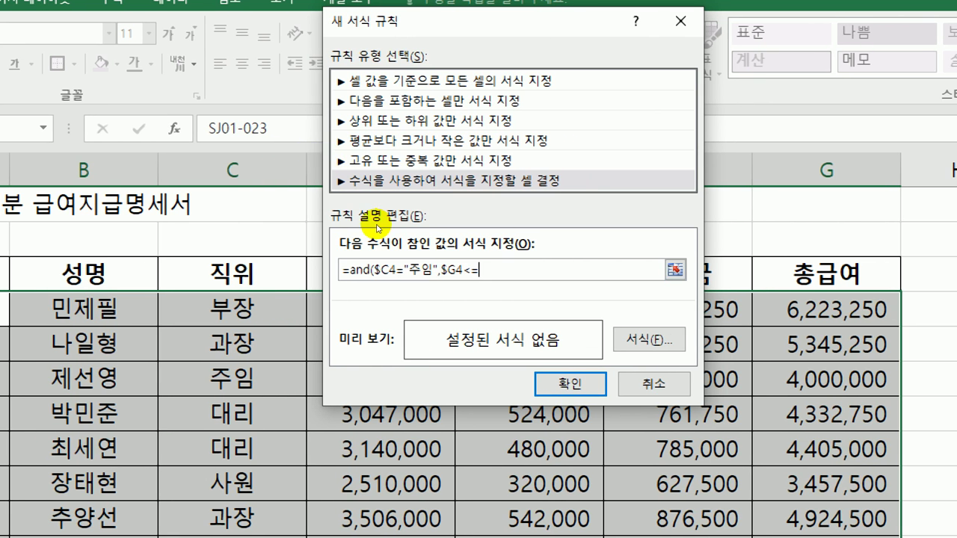
{"action": "key", "text": "BackSpace"}
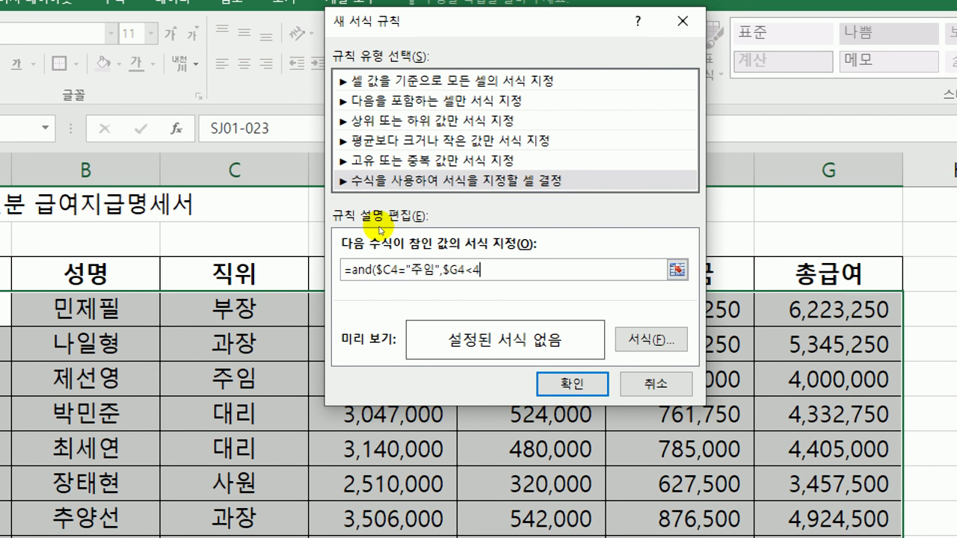
{"action": "type", "text": "4000000"}
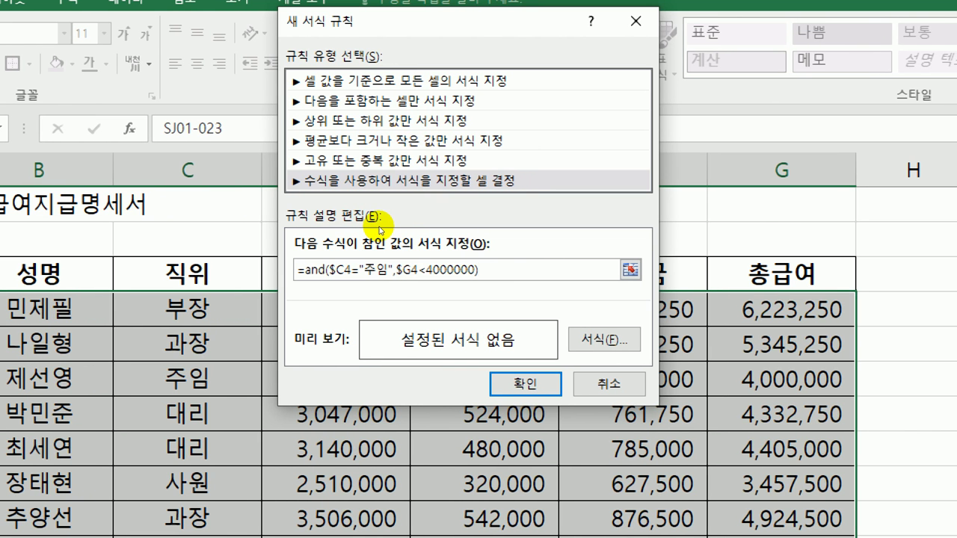
- In the rule's cell format, set the font style to 굵게
{"action": "key", "text": "Tab"}
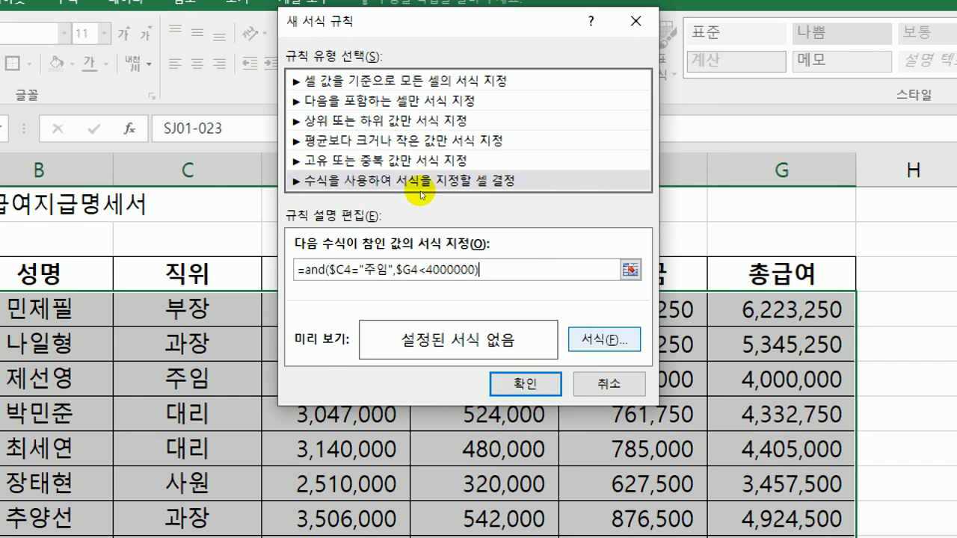
{"action": "key", "text": "Return"}
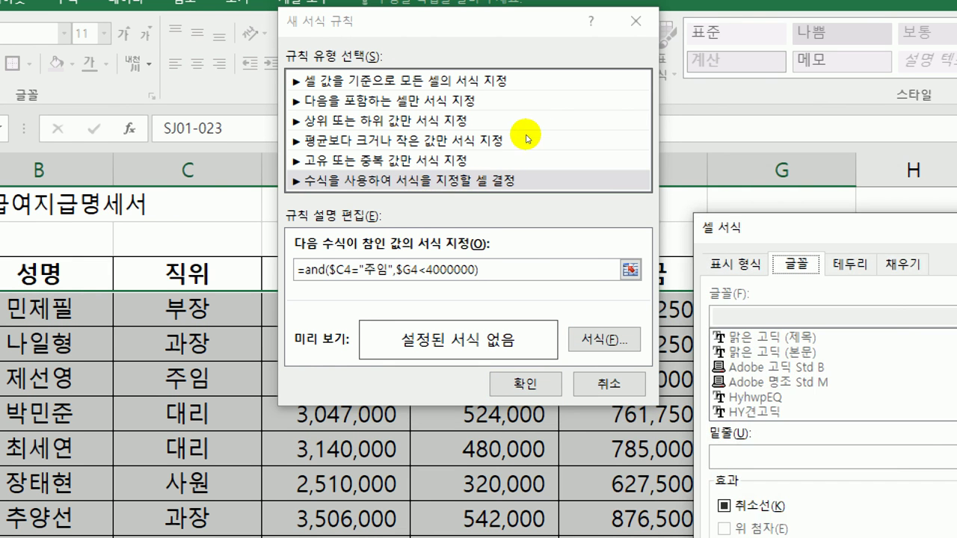
{"action": "key", "text": "alt+o"}
{"action": "key", "text": "Down"}
{"action": "key", "text": "Down"}
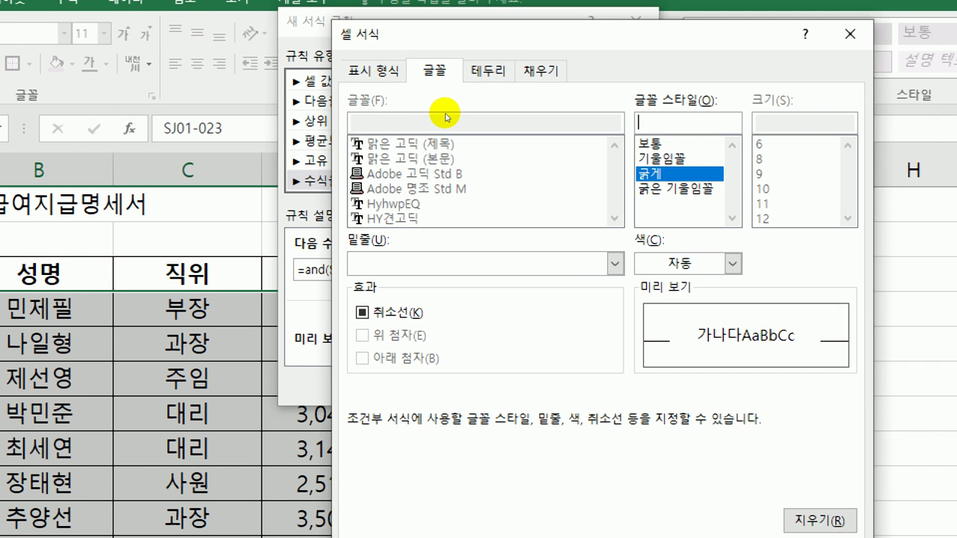
- In the rule's cell format, set the font color to the standard blue (표준 색, 파랑)
{"action": "key", "text": "alt+c"}
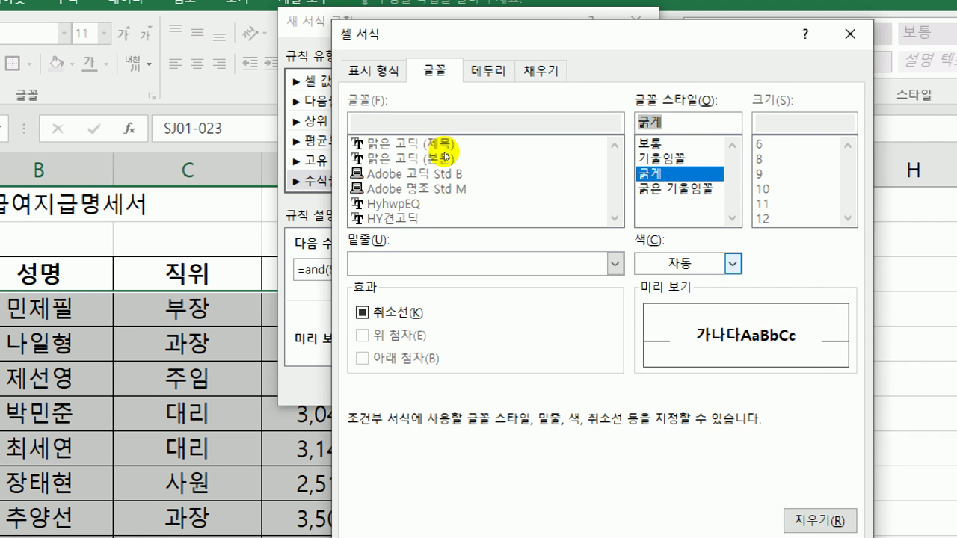
{"action": "key", "text": "alt+Down"}
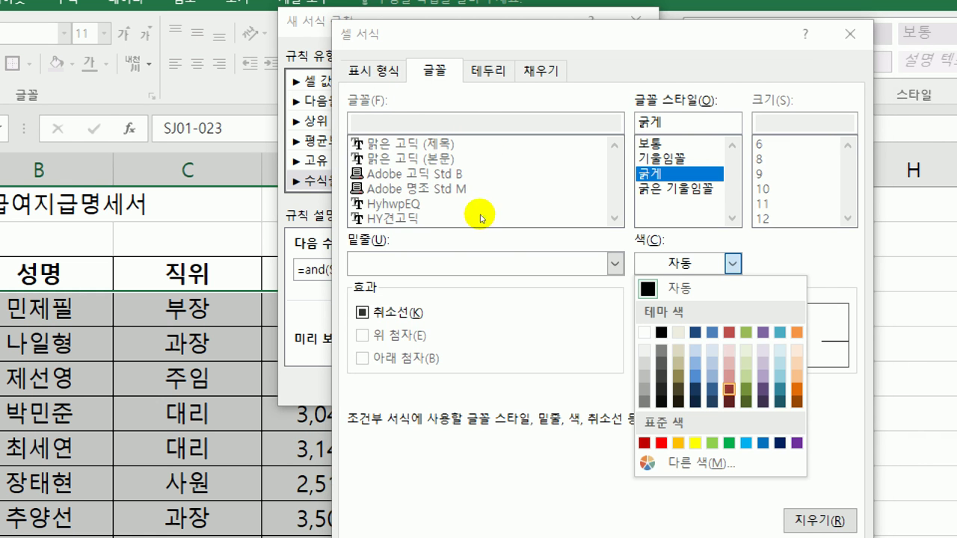
{"action": "key", "text": "Down"}
{"action": "key", "text": "Down"}
{"action": "key", "text": "Down"}
{"action": "key", "text": "Down"}
{"action": "key", "text": "Down"}
{"action": "key", "text": "Down"}
{"action": "key", "text": "Down"}
{"action": "key", "text": "Right"}
{"action": "key", "text": "Right"}
{"action": "key", "text": "Return"}
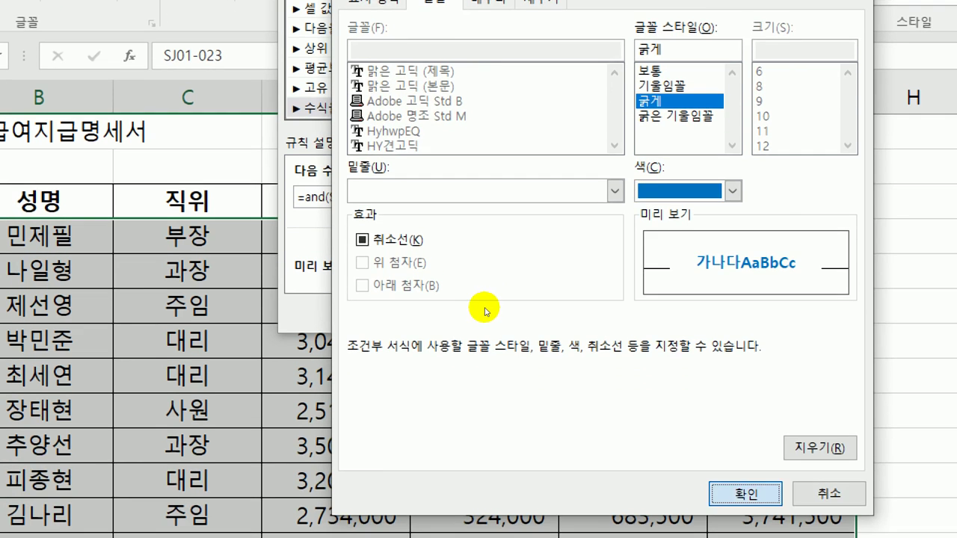
- Apply the conditional formatting rule and check the 직위 and 총급여 cells in rows 12 and 14
{"action": "key", "text": "Return"}
{"action": "key", "text": "Return"}
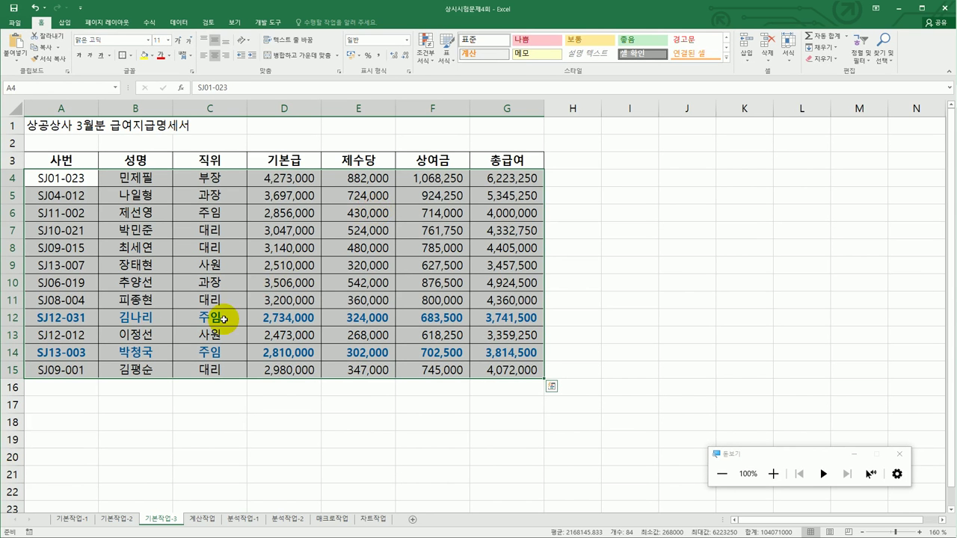
{"action": "left_click", "coordinate": [223, 319]}
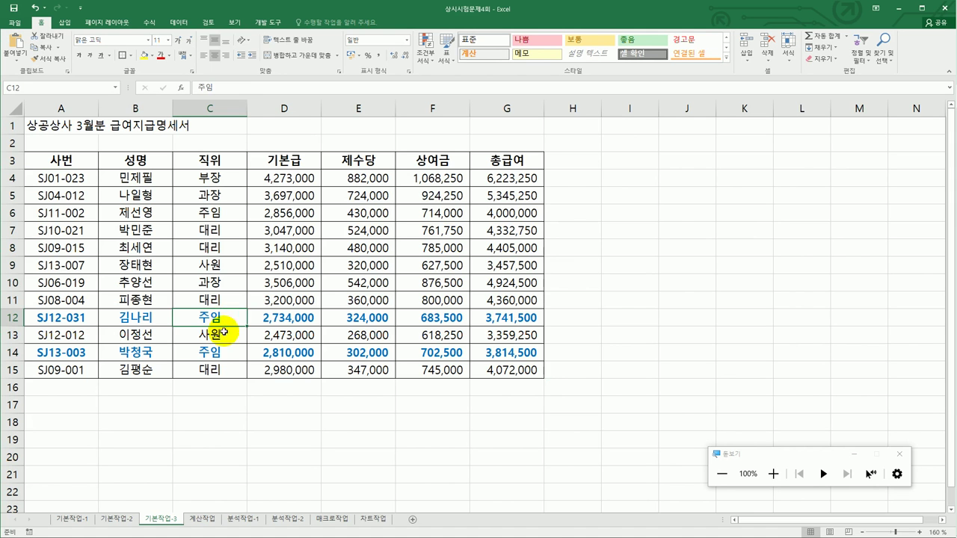
{"action": "left_click", "coordinate": [214, 353]}
{"action": "left_click", "coordinate": [499, 322]}
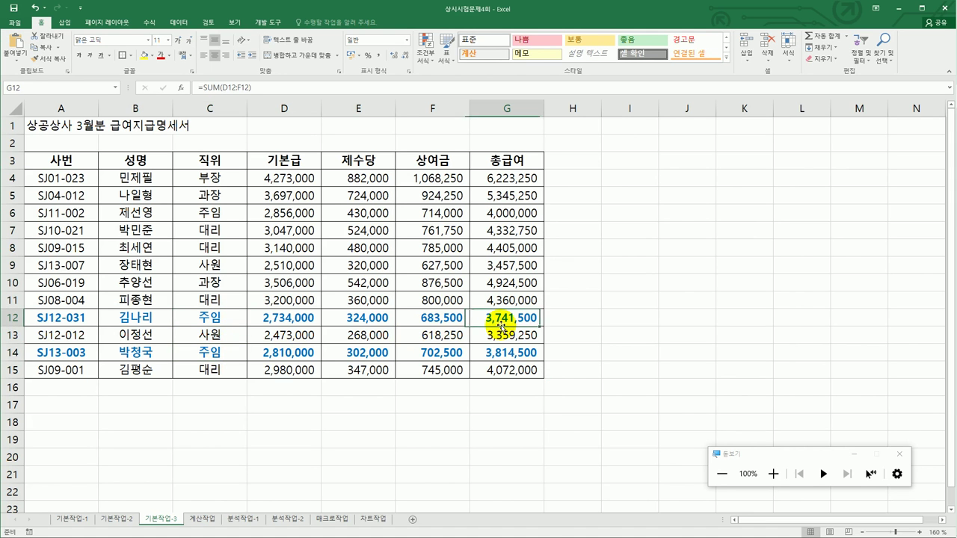
{"action": "left_click", "coordinate": [495, 356]}
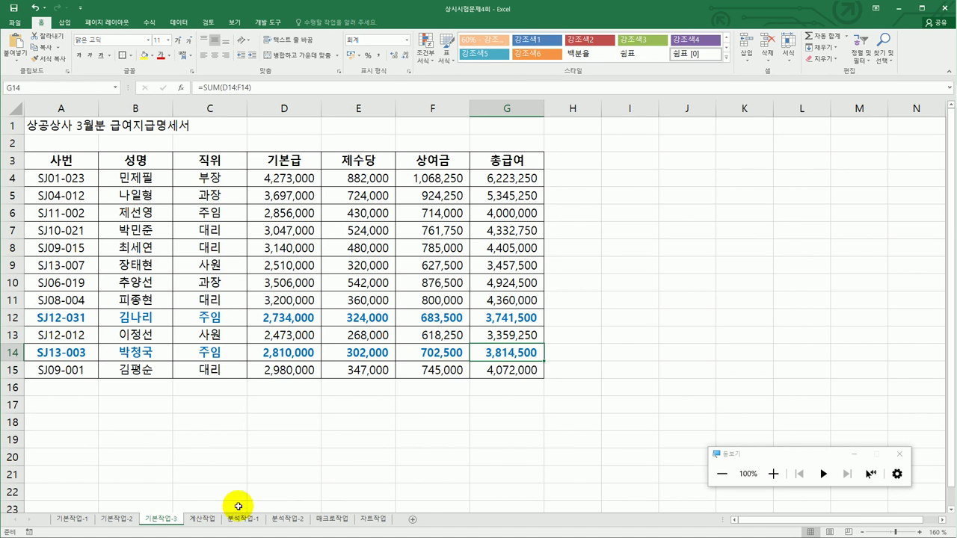
- Switch to the 계산작업 sheet and set its zoom to 160%
{"action": "left_click", "coordinate": [219, 517]}
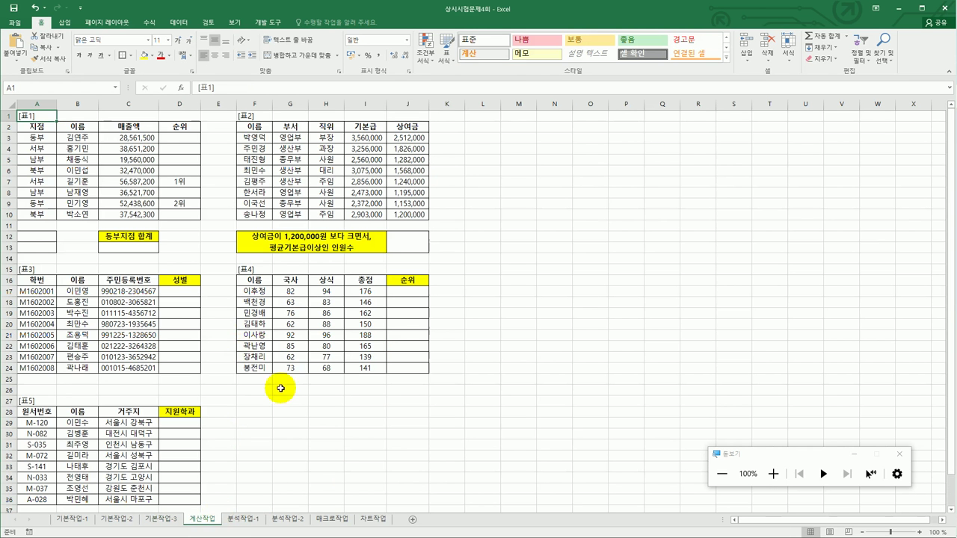
{"action": "left_click", "coordinate": [919, 532]}
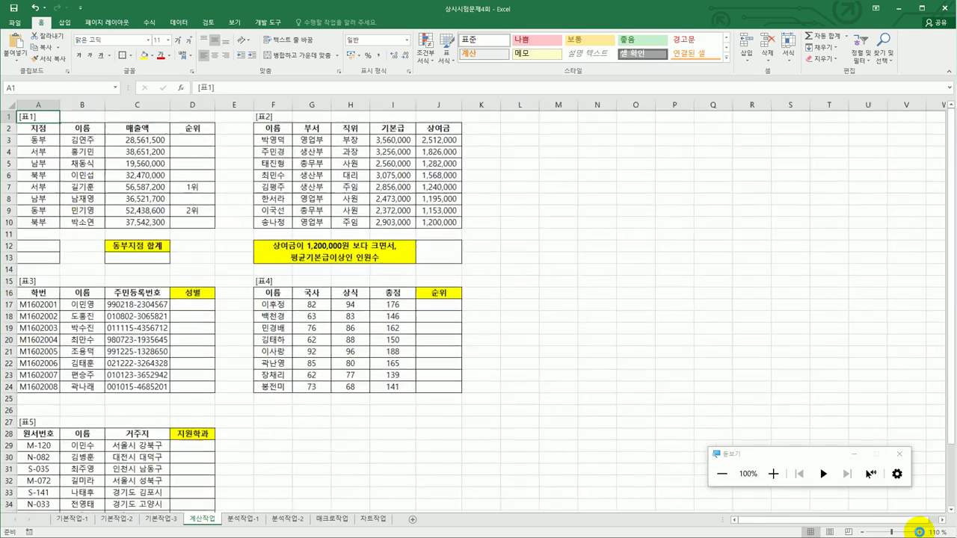
{"action": "left_click", "coordinate": [920, 532]}
{"action": "left_click", "coordinate": [920, 531]}
{"action": "left_click", "coordinate": [919, 532]}
{"action": "left_click", "coordinate": [920, 531]}
{"action": "left_click", "coordinate": [920, 532]}
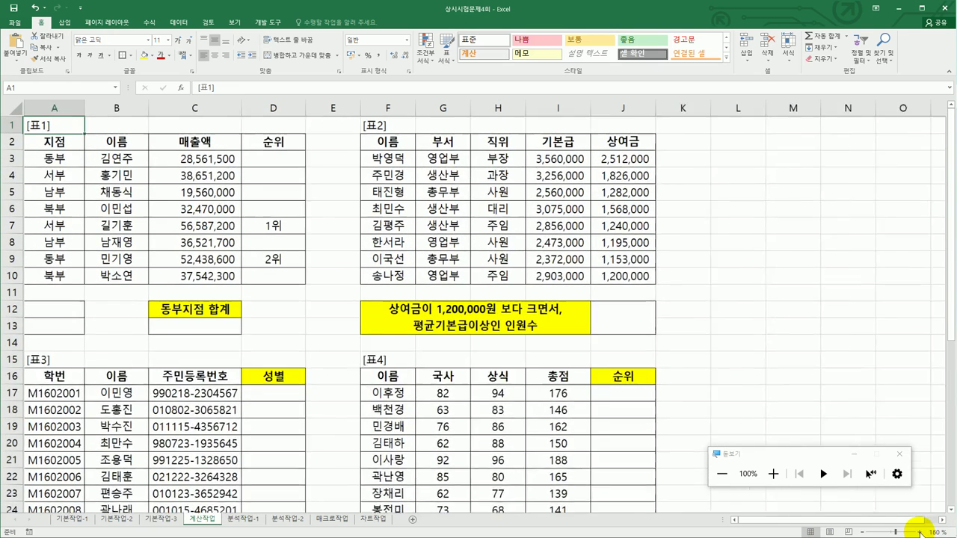
- Copy the 지점 heading and 동부 entry from A2:A3 of 표1 into A12:A13 as the criteria range
{"action": "left_click", "coordinate": [174, 335]}
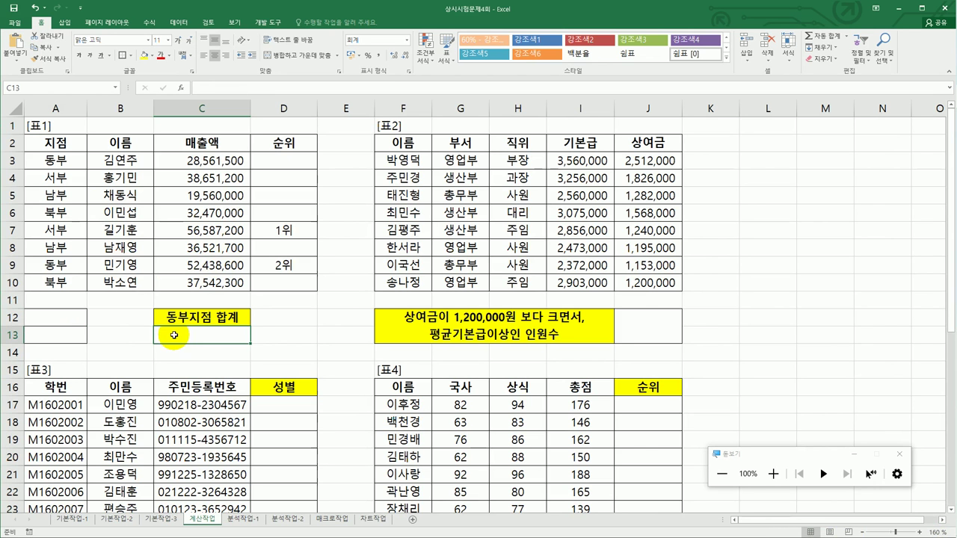
{"action": "left_click_drag", "start_coordinate": [69, 144], "coordinate": [71, 159]}
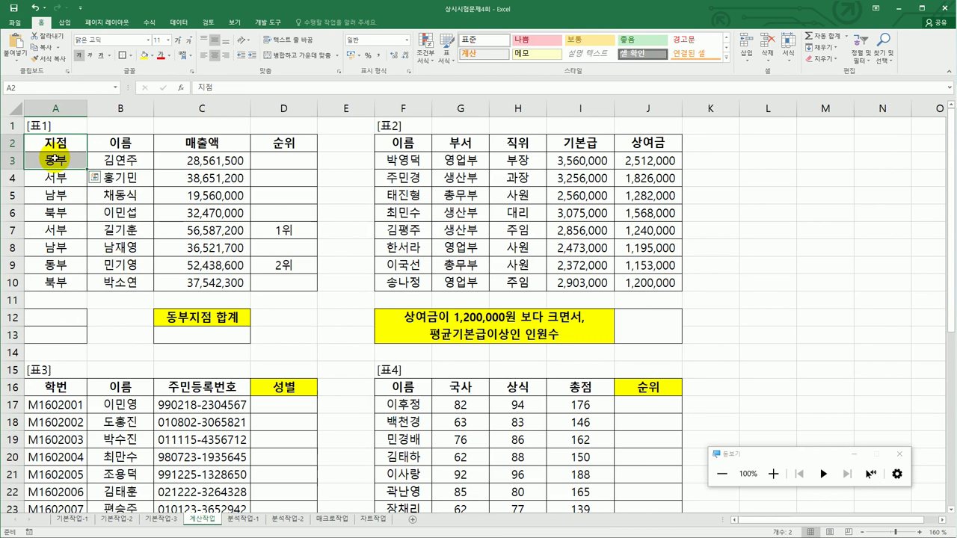
{"action": "key", "text": "ctrl+c"}
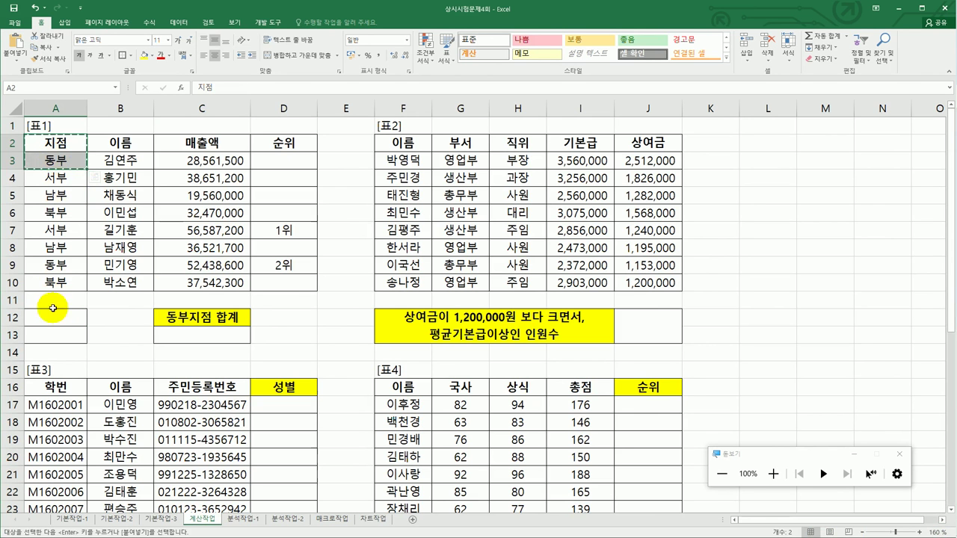
{"action": "left_click", "coordinate": [53, 317]}
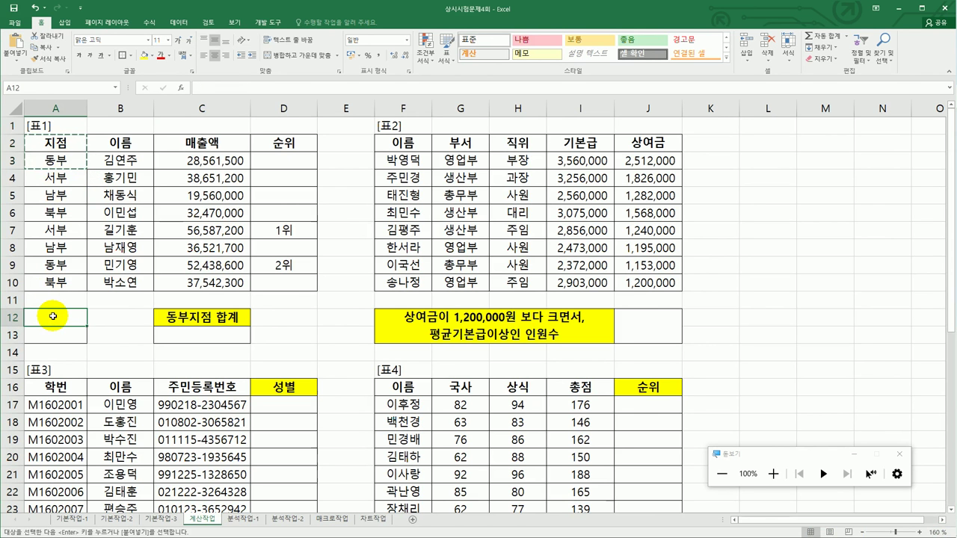
{"action": "key", "text": "ctrl+v"}
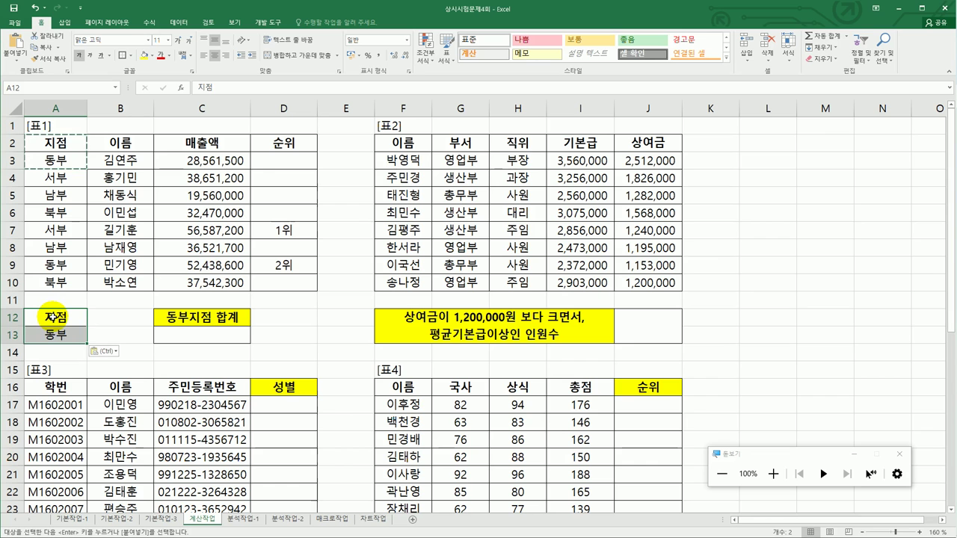
{"action": "left_click", "coordinate": [55, 324]}
{"action": "left_click", "coordinate": [56, 334]}
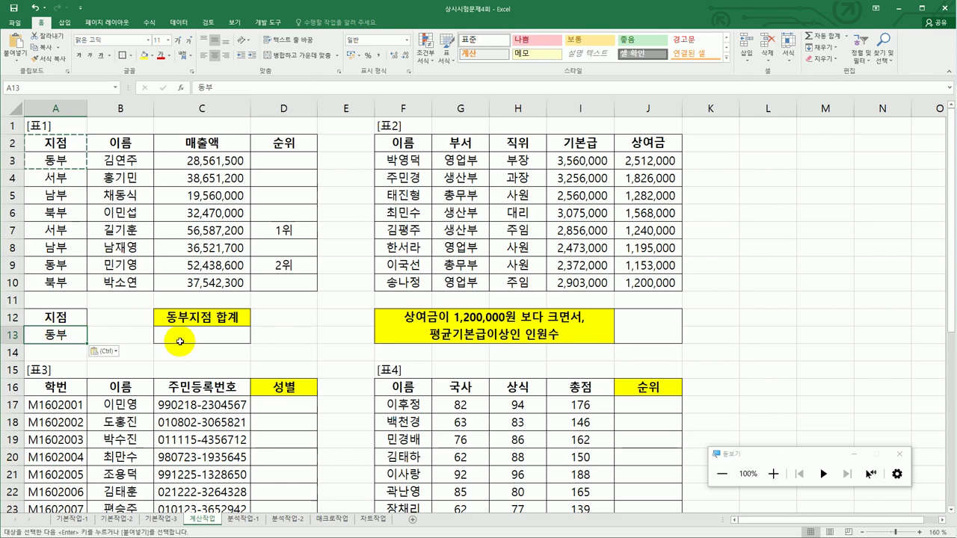
- Start a DSUM formula in C13 under 동부지점 합계 and open its function arguments beside 표1
{"action": "left_click", "coordinate": [185, 338]}
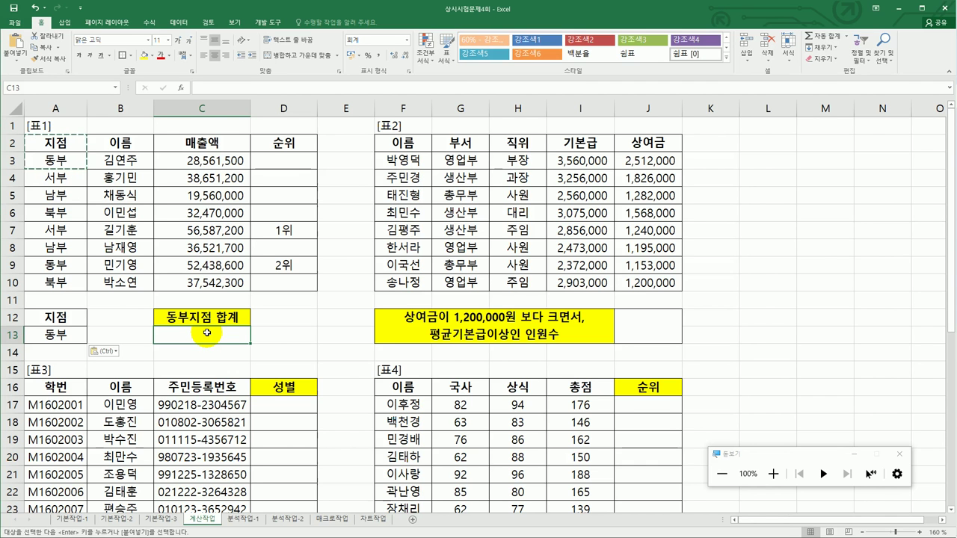
{"action": "type", "text": "=ㅇ"}
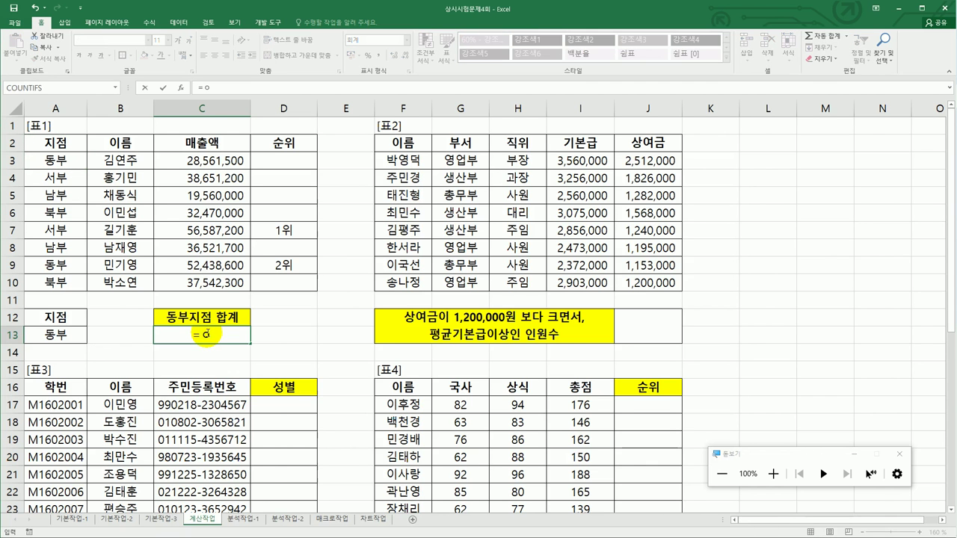
{"action": "key", "text": "BackSpace"}
{"action": "key", "text": "Hangul"}
{"action": "type", "text": "dsu"}
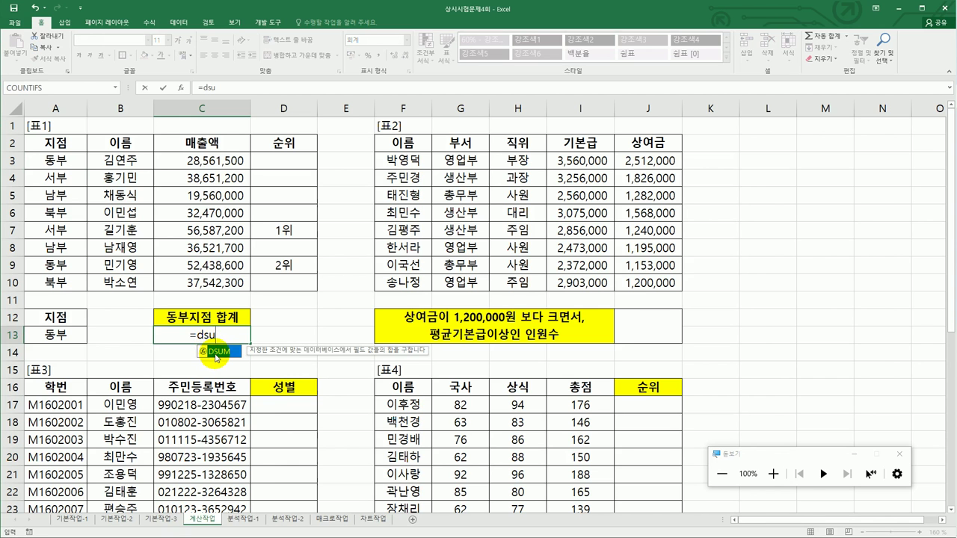
{"action": "double_click", "coordinate": [215, 352]}
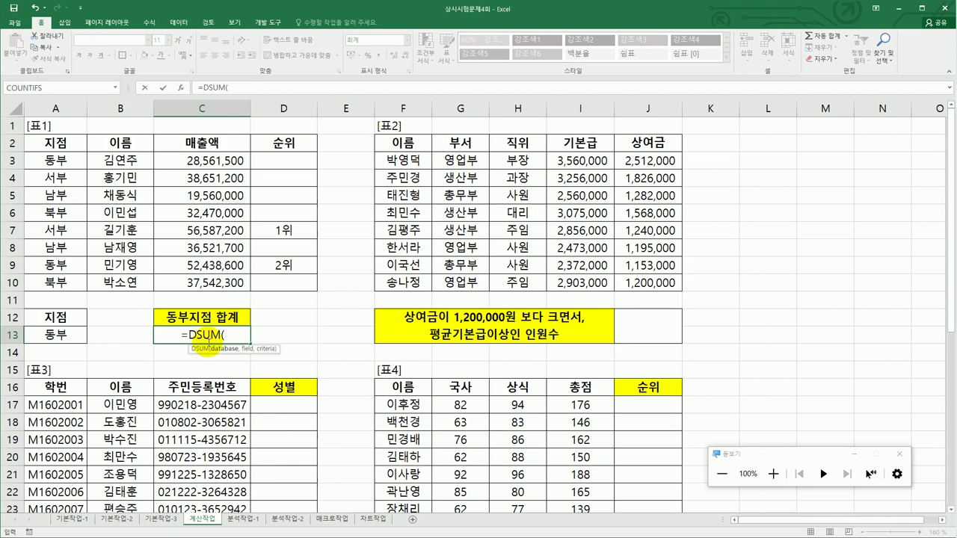
{"action": "left_click", "coordinate": [182, 89]}
{"action": "left_click_drag", "start_coordinate": [320, 32], "coordinate": [441, 172]}
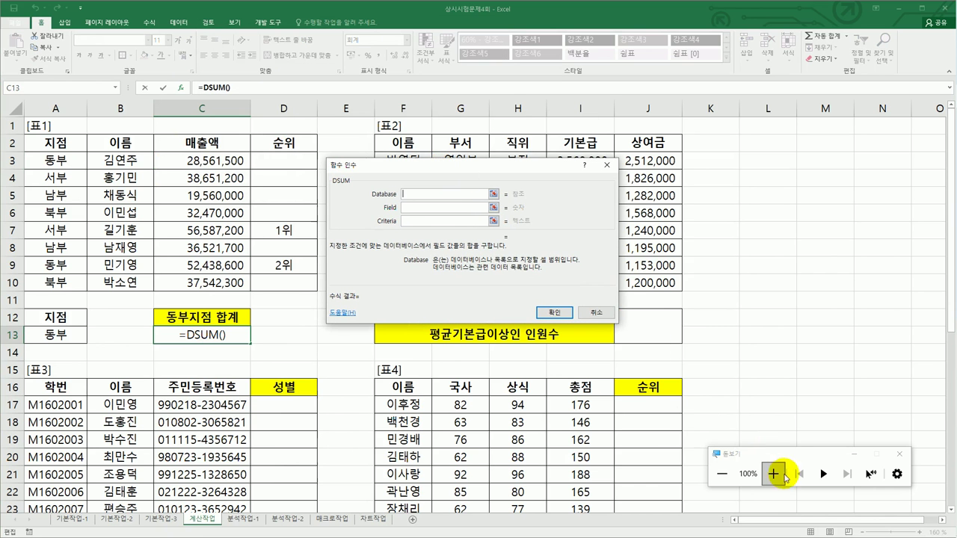
- Set the DSUM Database argument to A2:D10 and the Field argument to the 매출액 heading C2
{"action": "left_click", "coordinate": [774, 474]}
{"action": "left_click", "coordinate": [774, 474]}
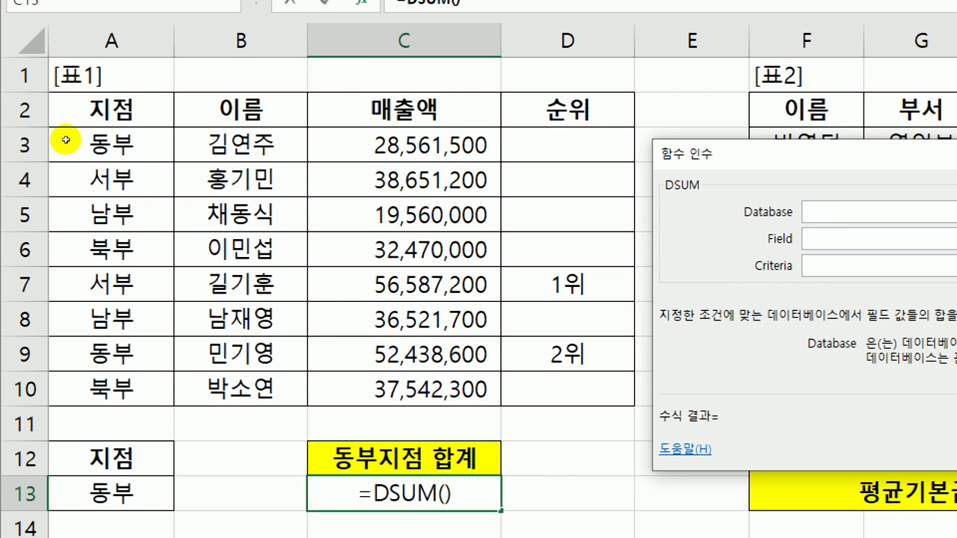
{"action": "left_click_drag", "start_coordinate": [68, 135], "coordinate": [287, 287]}
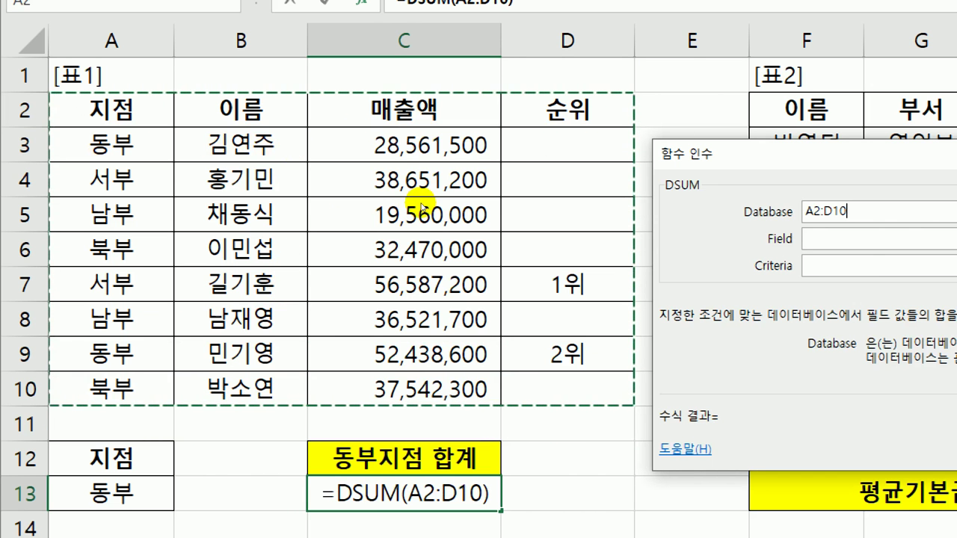
{"action": "key", "text": "Tab"}
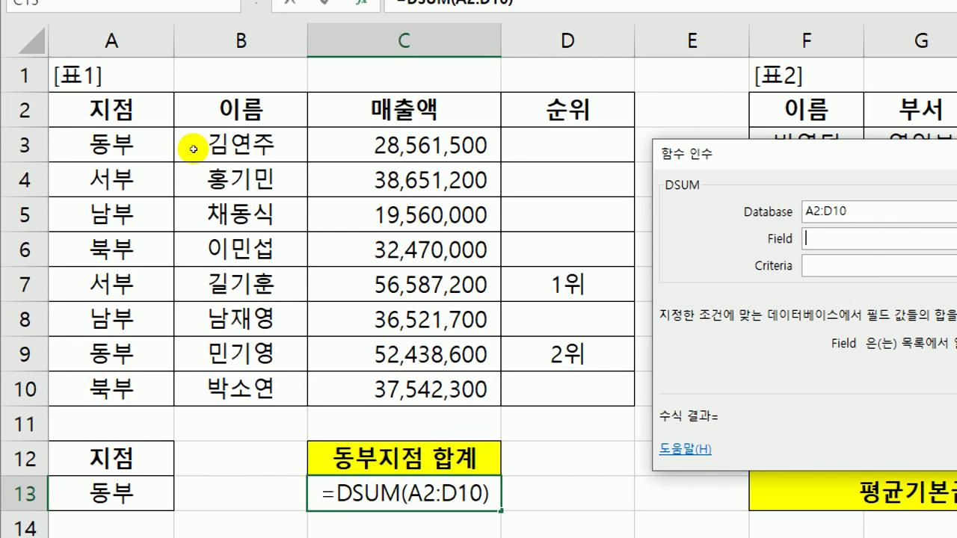
{"action": "type", "text": "C2"}
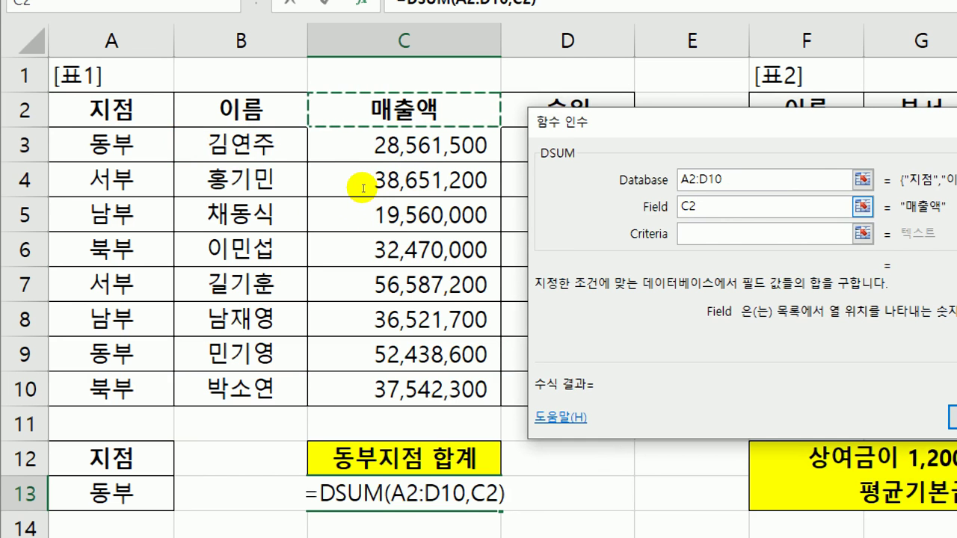
- Replace the DSUM Field argument with 3 and complete the function with A12:A13 as Criteria
{"action": "key", "text": "shift+Home"}
{"action": "type", "text": "3"}
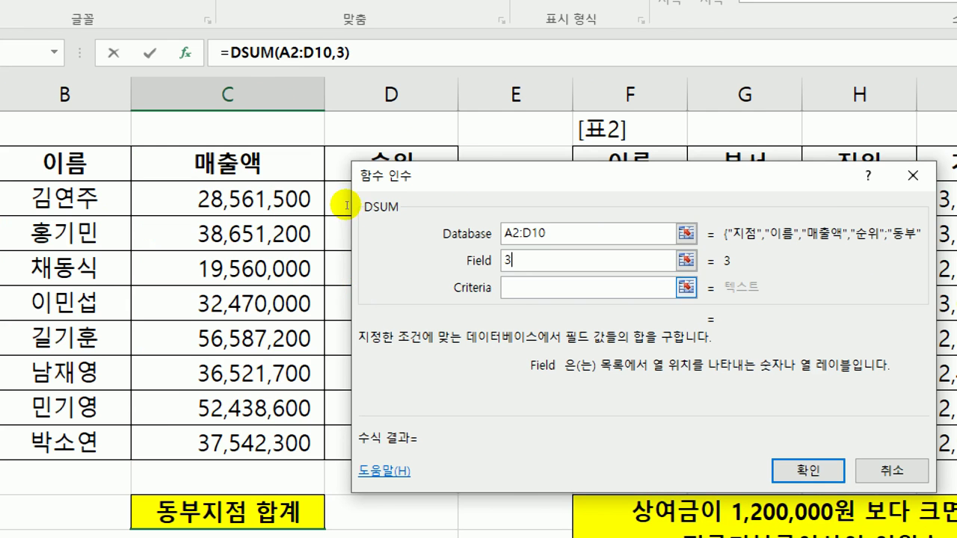
{"action": "key", "text": "Tab"}
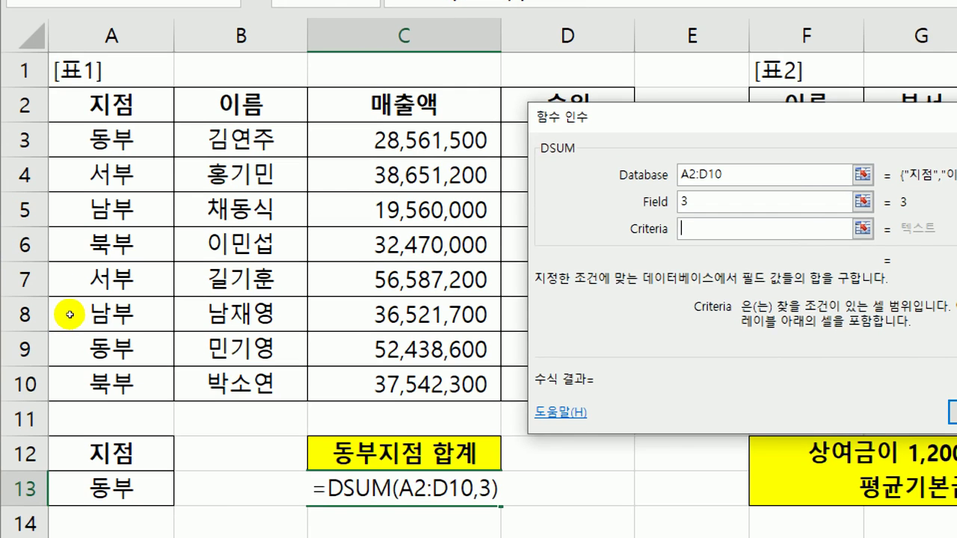
{"action": "left_click_drag", "start_coordinate": [111, 500], "coordinate": [110, 532]}
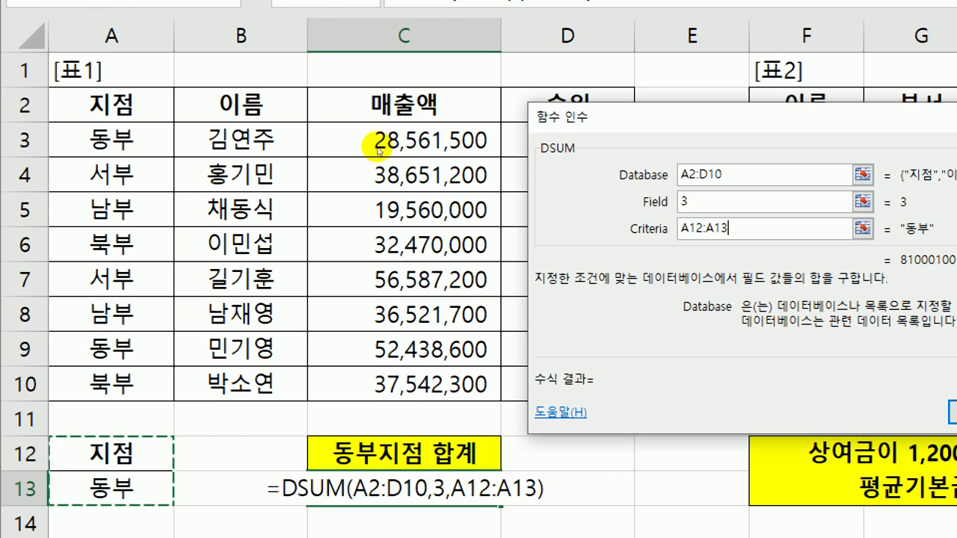
{"action": "left_click_drag", "start_coordinate": [534, 165], "coordinate": [222, 144]}
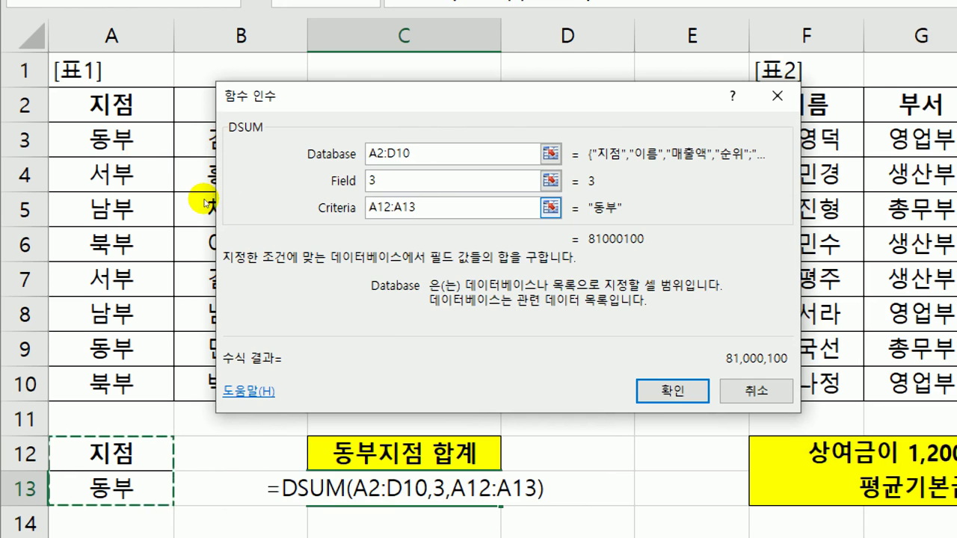
{"action": "key", "text": "Return"}
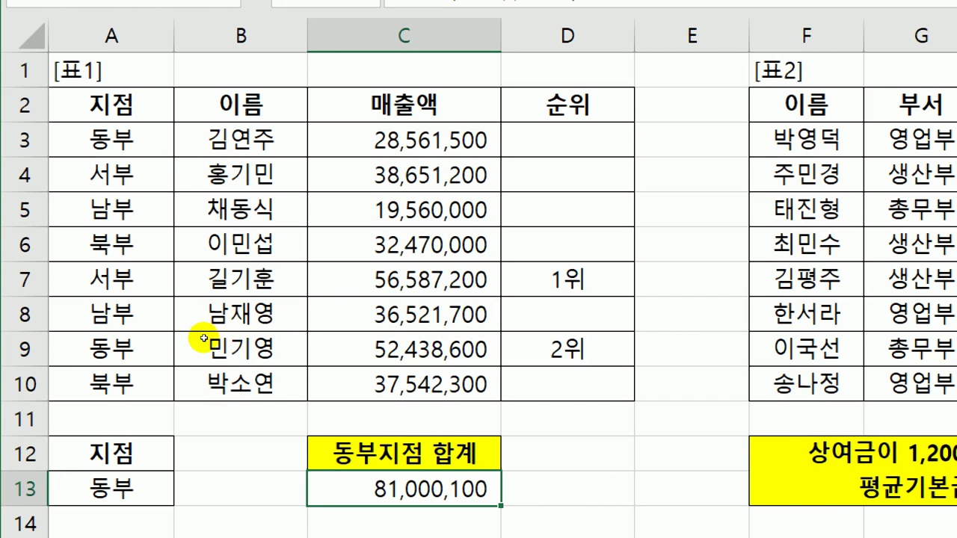
- Edit the C13 formula and insert ROUNDUP( directly before DSUM(A2:D10,3,A12:A13)
{"action": "key", "text": "F2"}
{"action": "scroll", "coordinate": [150, 342], "scroll_direction": "down", "scroll_amount": 2}
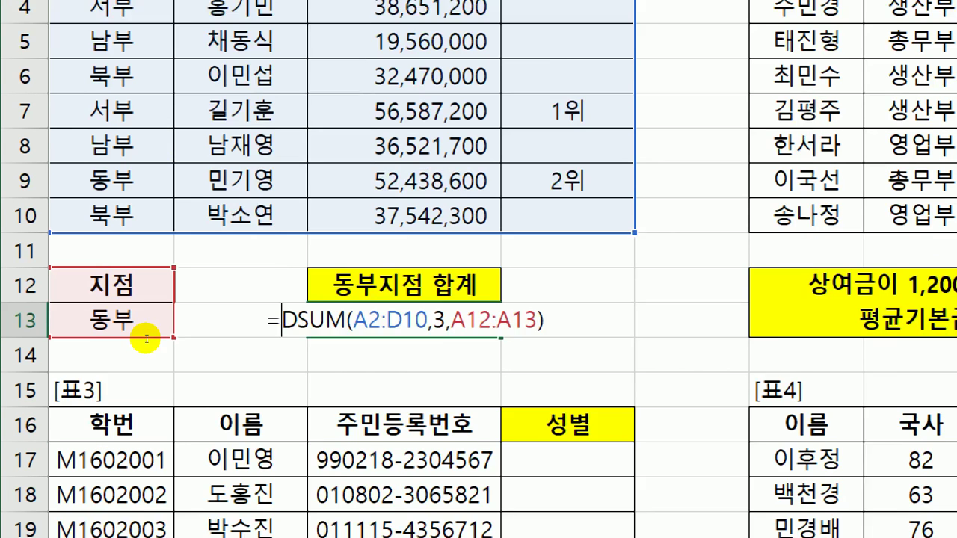
{"action": "type", "text": "r"}
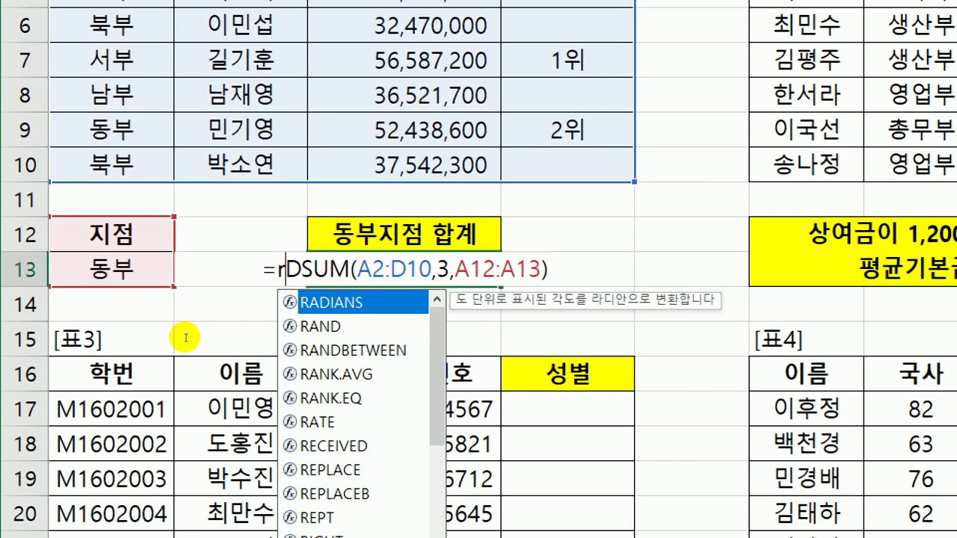
{"action": "type", "text": "ou"}
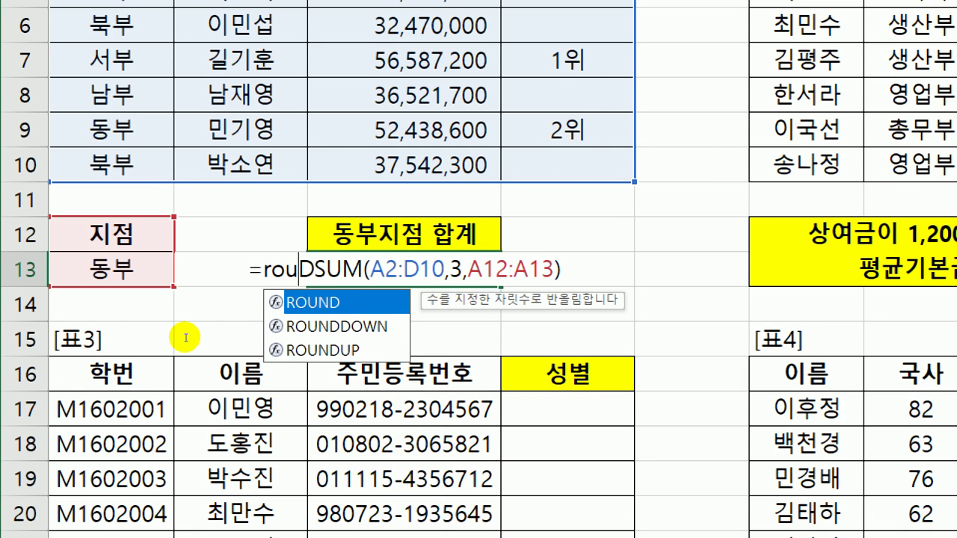
{"action": "key", "text": "Down"}
{"action": "key", "text": "Down"}
{"action": "key", "text": "Tab"}
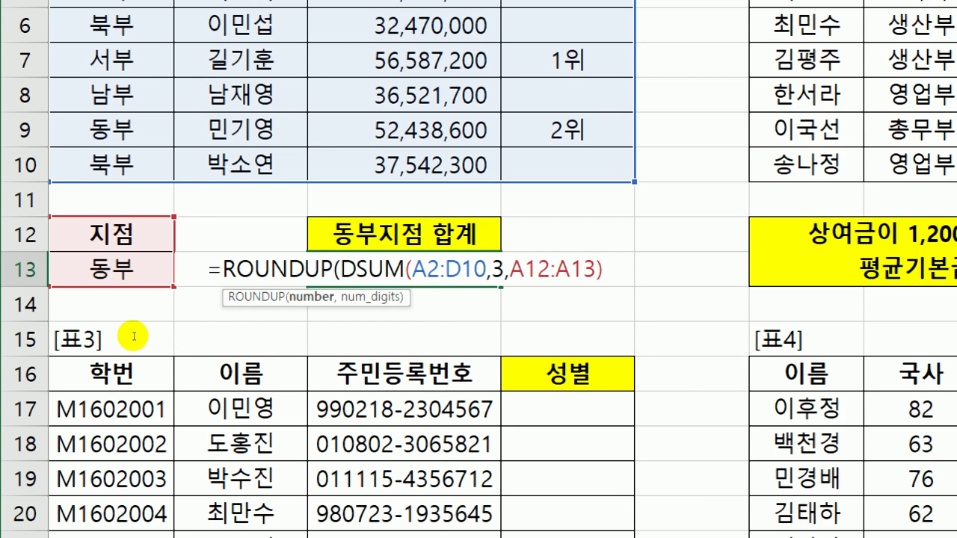
{"action": "key", "text": "Left"}
{"action": "key", "text": "Left"}
{"action": "key", "text": "Left"}
{"action": "key", "text": "Left"}
{"action": "key", "text": "Left"}
{"action": "scroll", "coordinate": [75, 208], "scroll_direction": "up", "scroll_amount": 2}
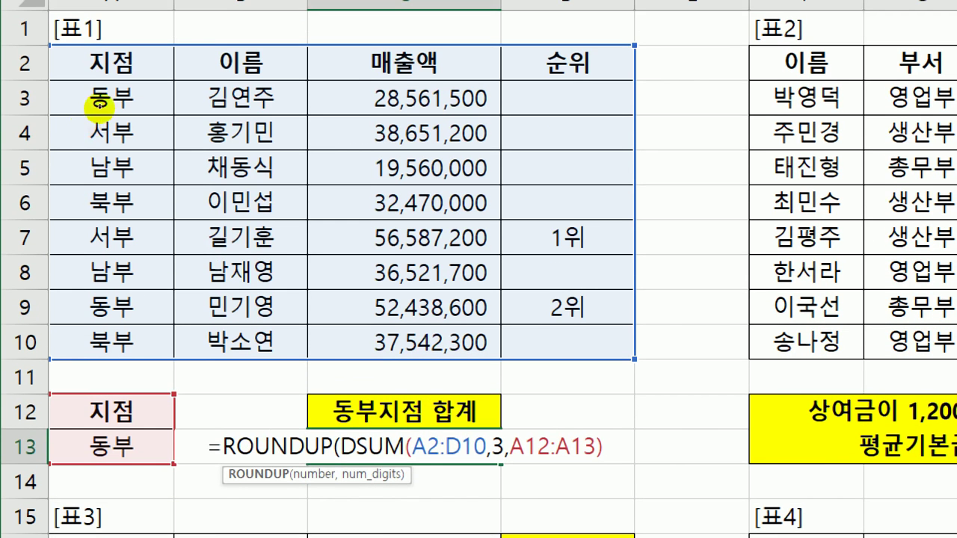
- Complete the C13 formula by setting ROUNDUP's Num_digits argument to -3, after trying -1 and -2
{"action": "key", "text": "shift+F3"}
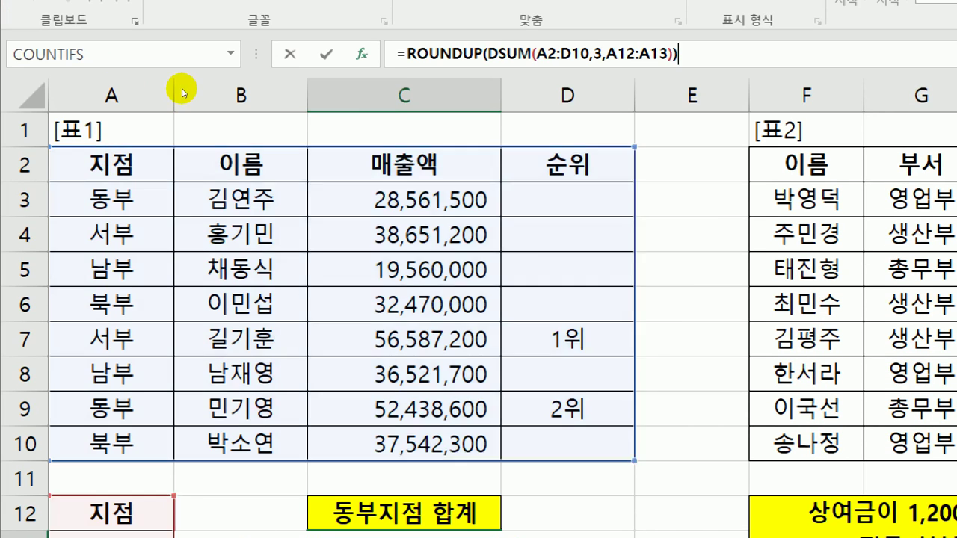
{"action": "key", "text": "Tab"}
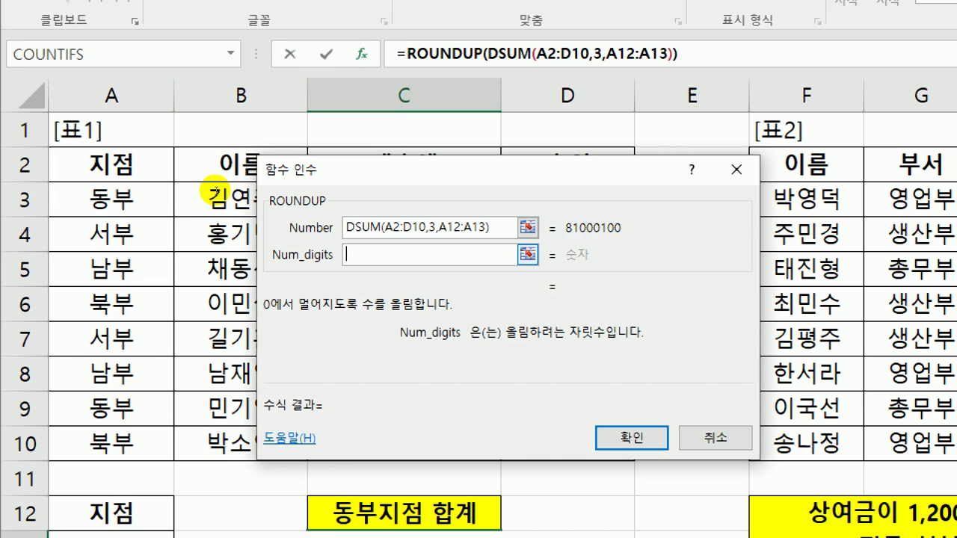
{"action": "type", "text": "-1"}
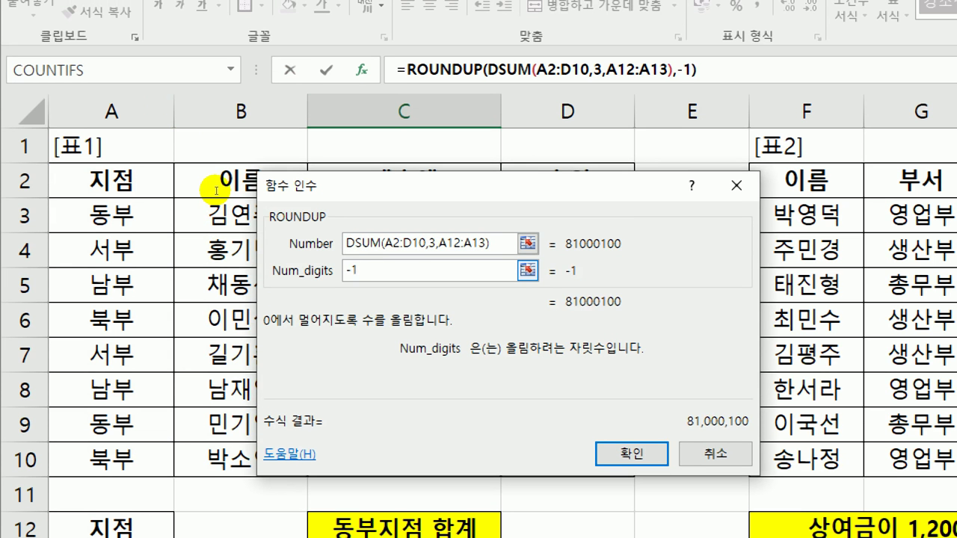
{"action": "key", "text": "BackSpace"}
{"action": "type", "text": "2"}
{"action": "key", "text": "BackSpace"}
{"action": "type", "text": "3"}
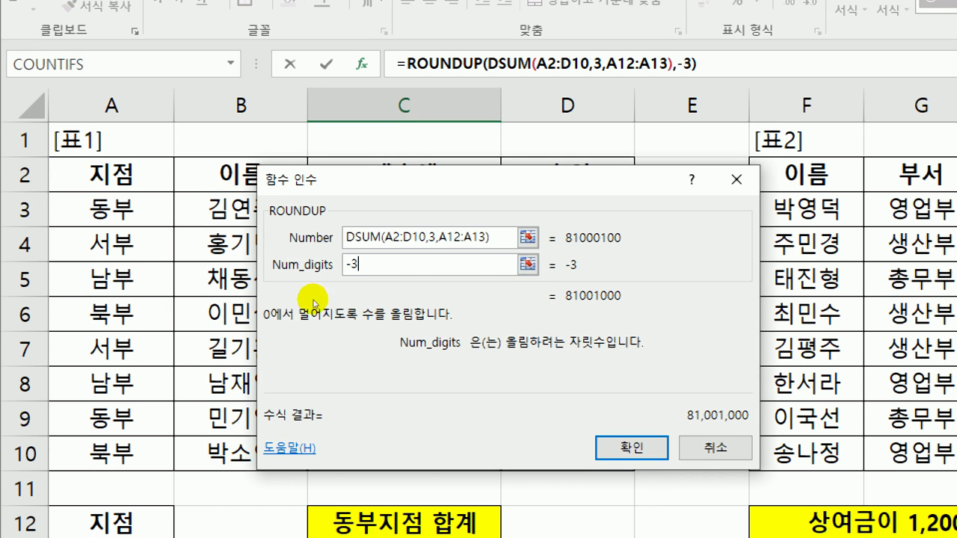
{"action": "key", "text": "Return"}
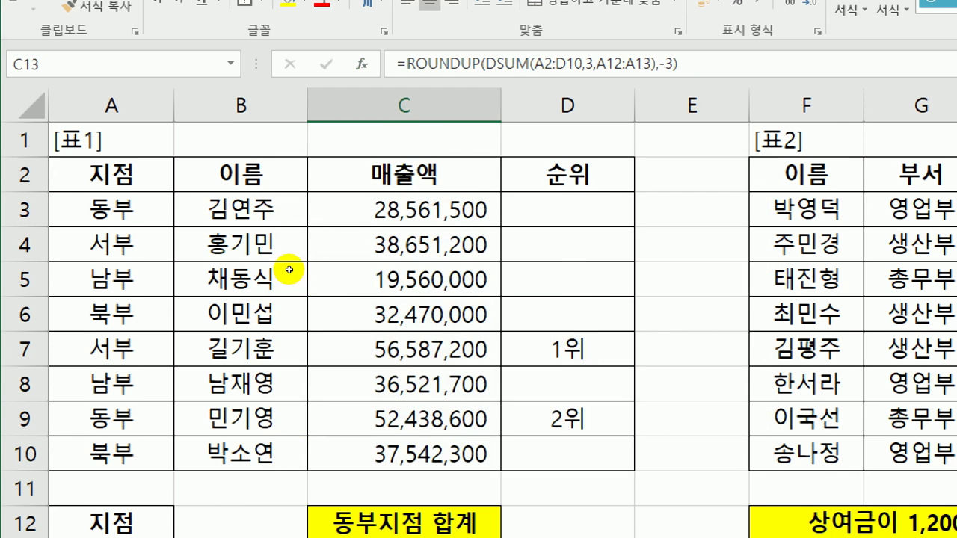
{"action": "scroll", "coordinate": [336, 269], "scroll_direction": "down", "scroll_amount": 2}
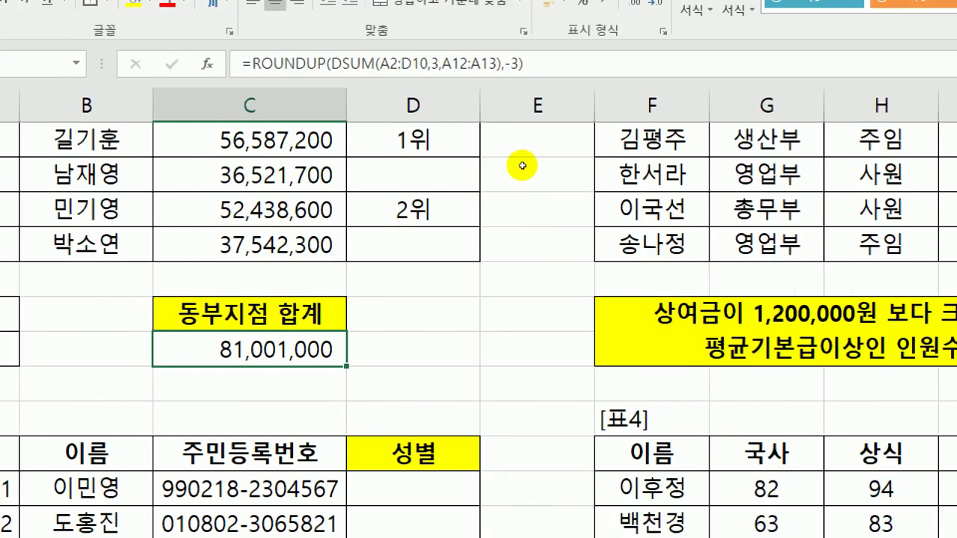
- Start a COUNTIFS formula in J12 and open its function arguments, placed clear of 표2
{"action": "scroll", "coordinate": [610, 195], "scroll_direction": "up", "scroll_amount": 2}
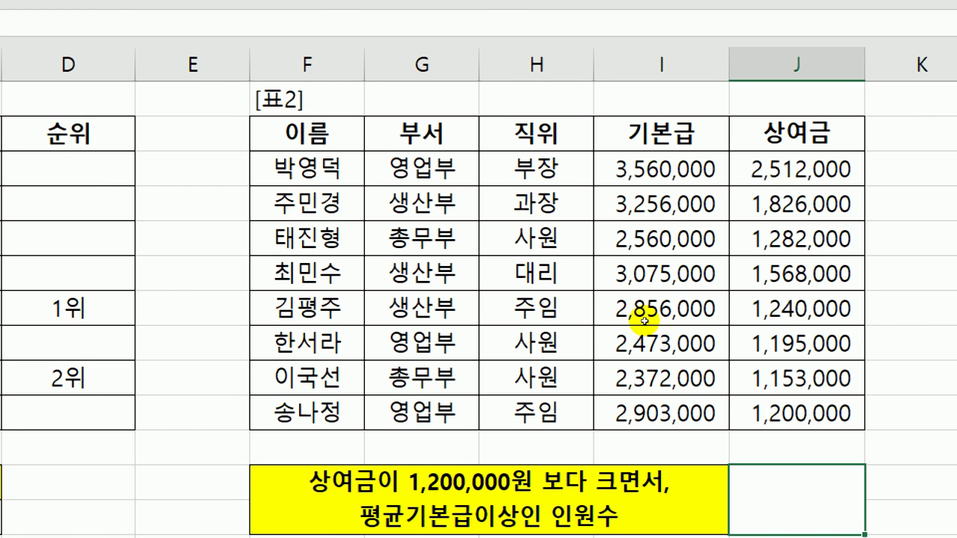
{"action": "type", "text": "="}
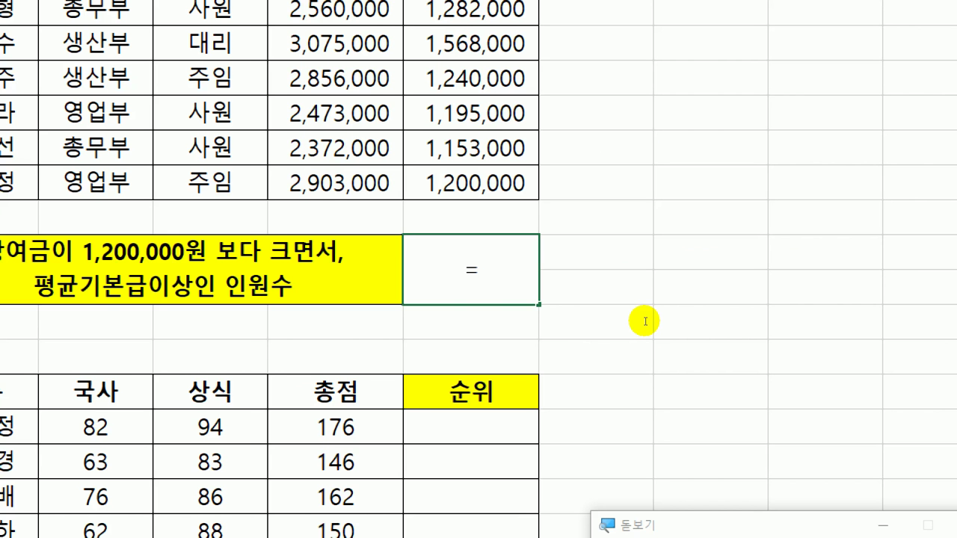
{"action": "type", "text": "coun"}
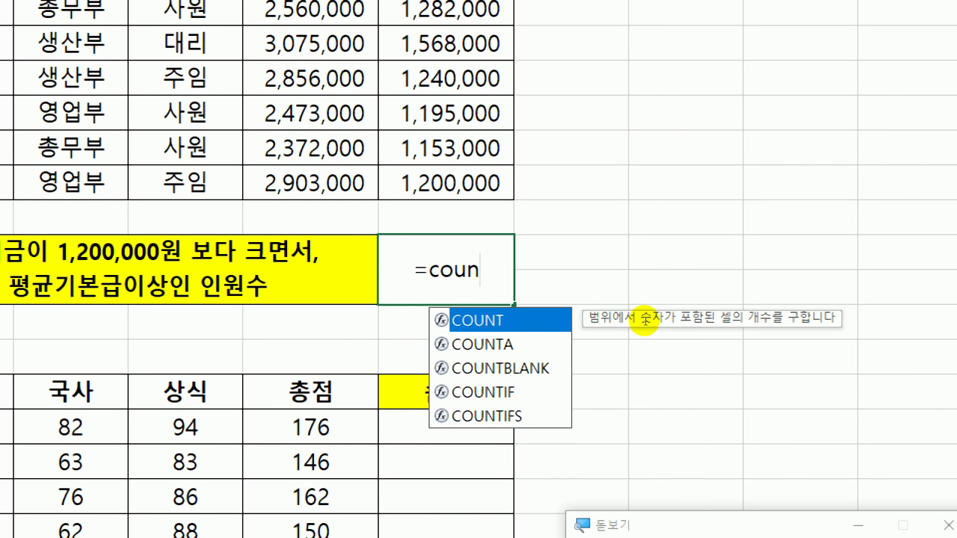
{"action": "type", "text": "tifs"}
{"action": "key", "text": "Tab"}
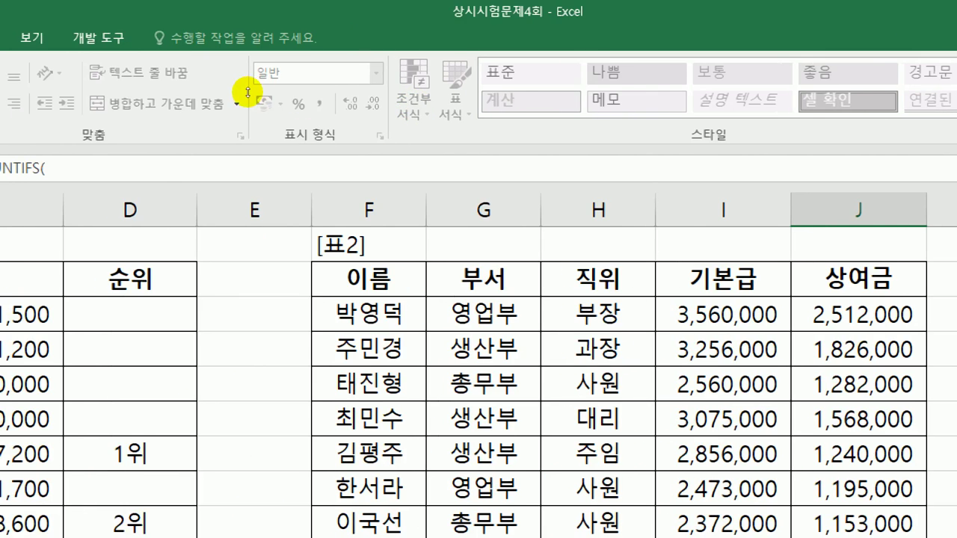
{"action": "key", "text": "ctrl+a"}
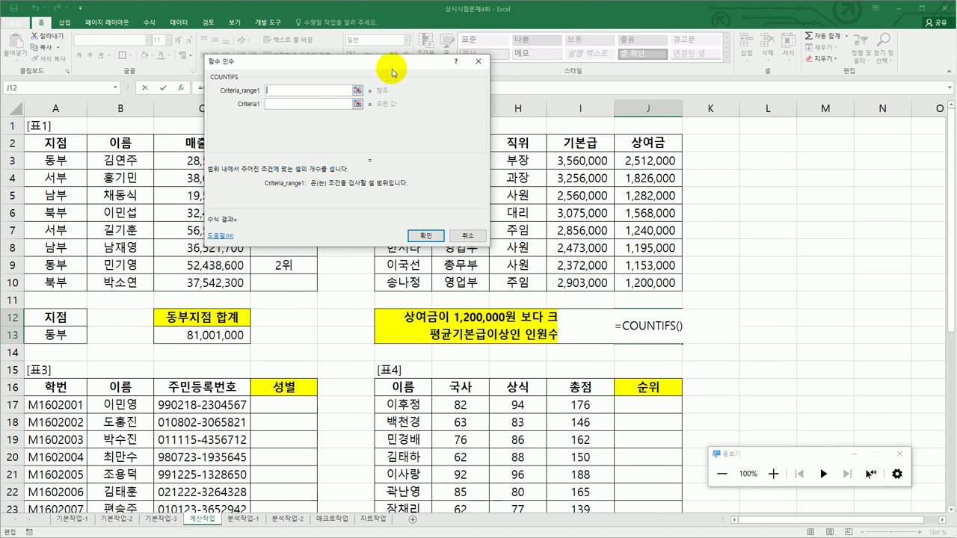
{"action": "left_click_drag", "start_coordinate": [393, 73], "coordinate": [263, 123]}
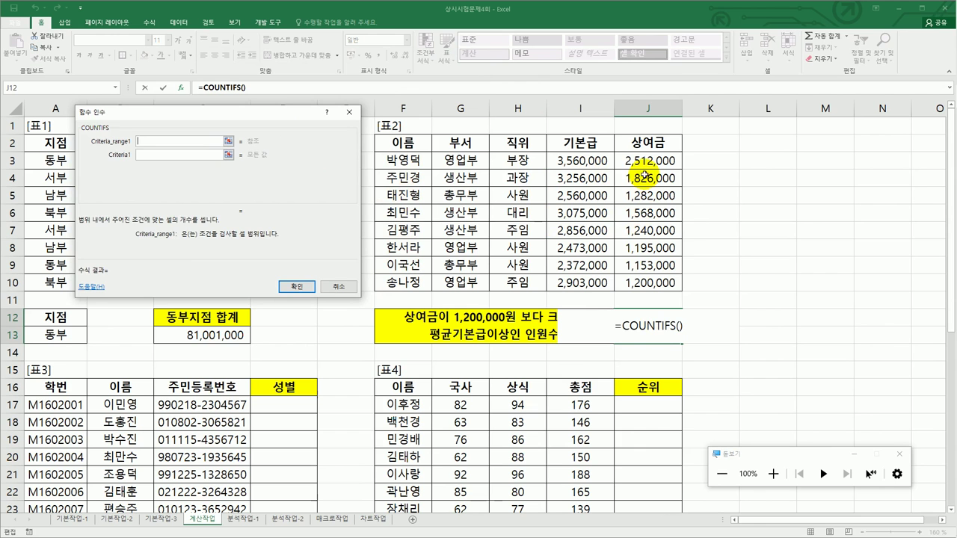
- Set COUNTIFS Criteria_range1 to the 상여금 values J3:J10 and Criteria1 to >1200000
{"action": "left_click_drag", "start_coordinate": [644, 160], "coordinate": [645, 283]}
{"action": "left_click", "coordinate": [161, 155]}
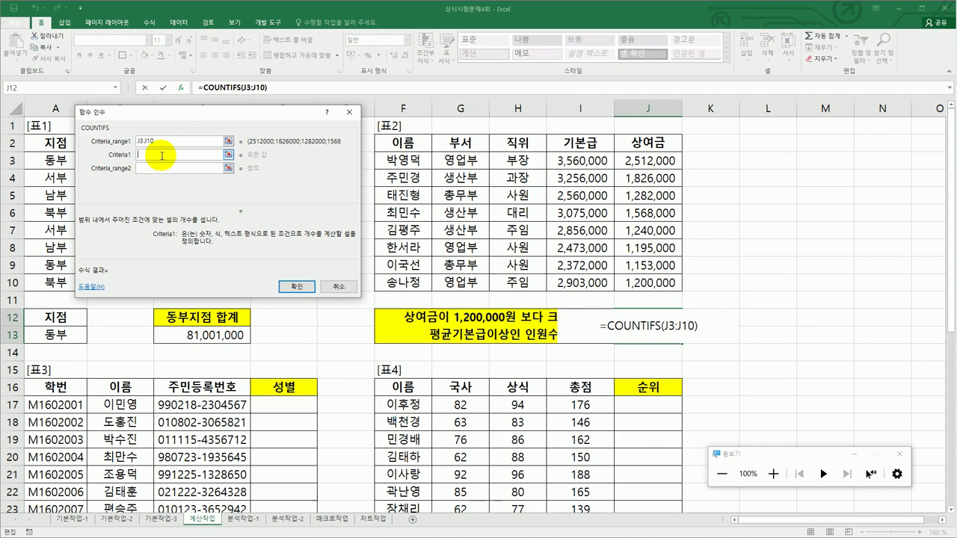
{"action": "type", "text": ">120"}
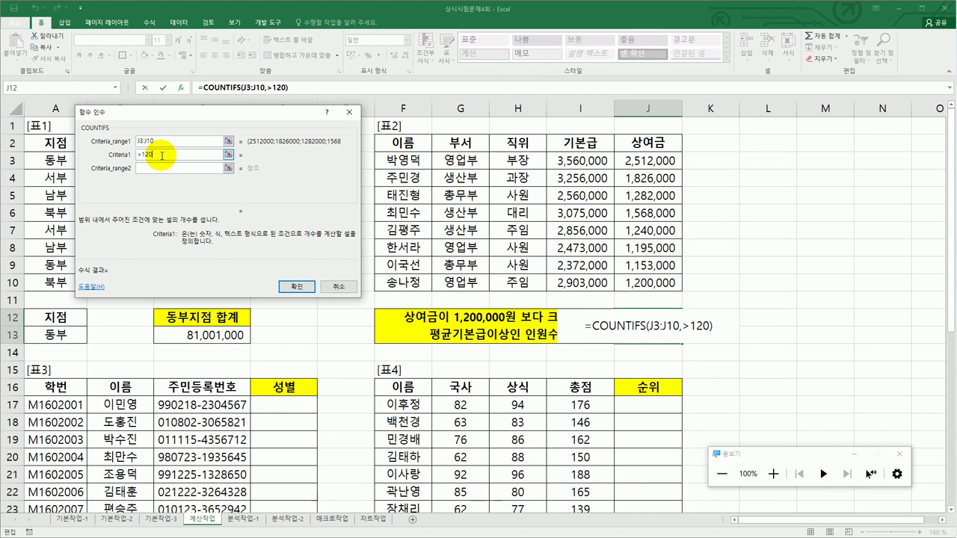
{"action": "type", "text": "0000"}
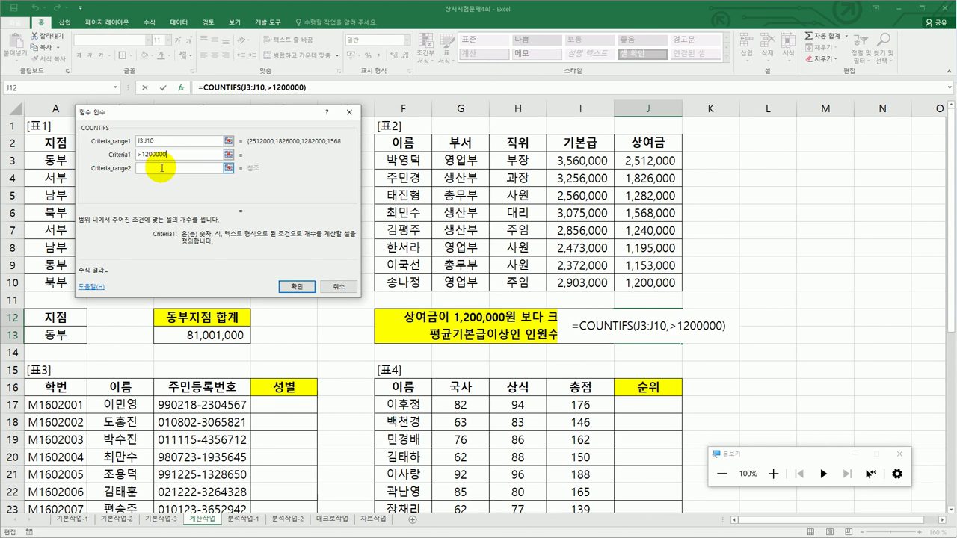
- Set COUNTIFS Criteria_range2 to the 기본급 values I3:I10
{"action": "left_click", "coordinate": [166, 168]}
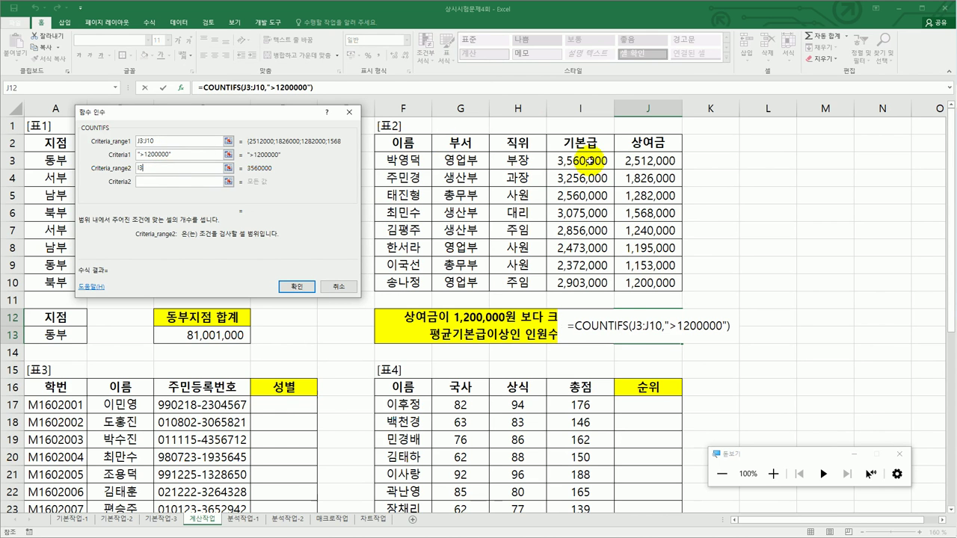
{"action": "left_click", "coordinate": [589, 164]}
{"action": "left_click_drag", "start_coordinate": [589, 161], "coordinate": [584, 280]}
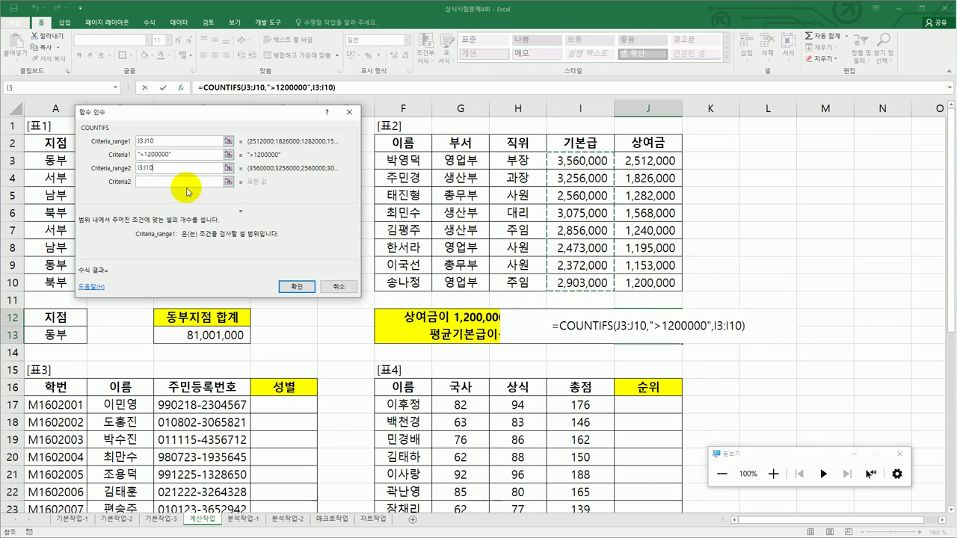
- Set Criteria2 to >=average(I3:I10) and complete the COUNTIFS formula
{"action": "left_click", "coordinate": [179, 183]}
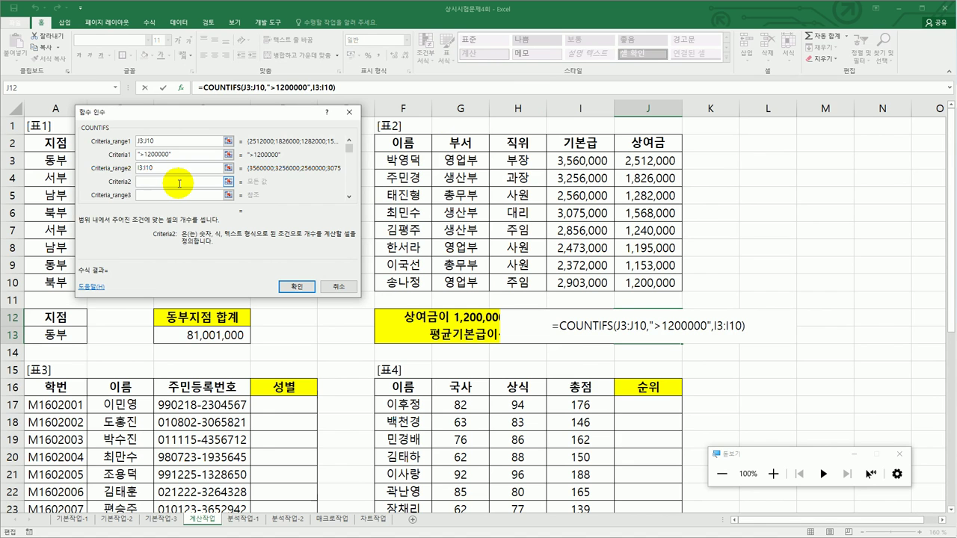
{"action": "type", "text": ">="}
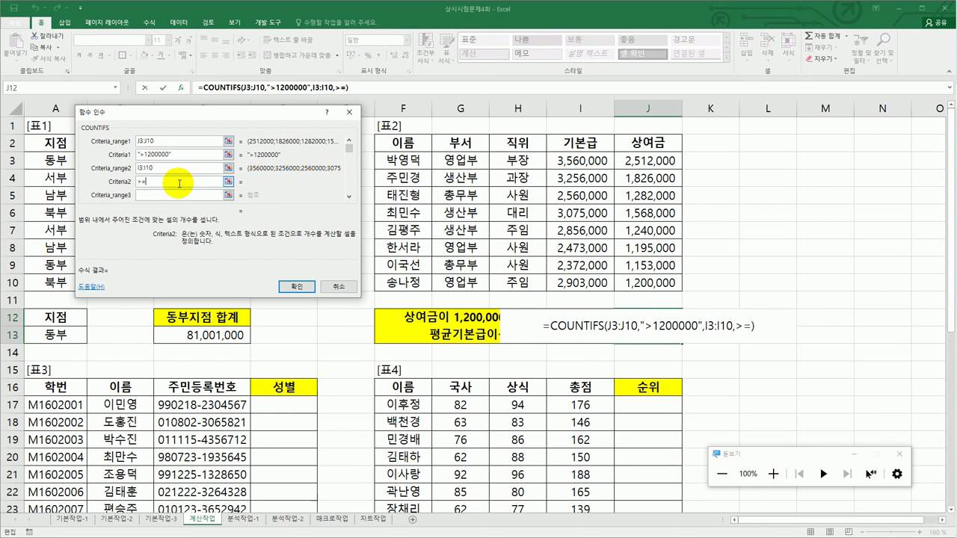
{"action": "type", "text": "aver"}
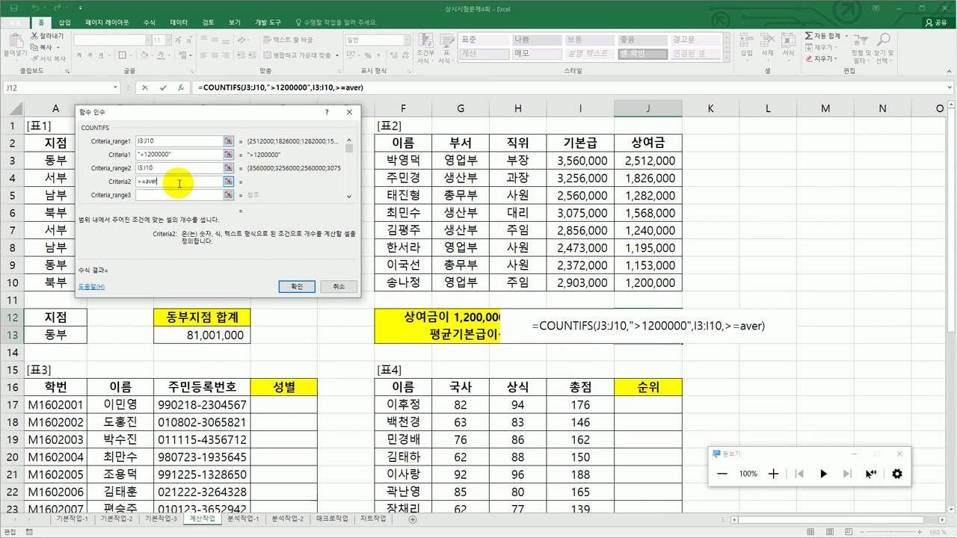
{"action": "type", "text": "age()"}
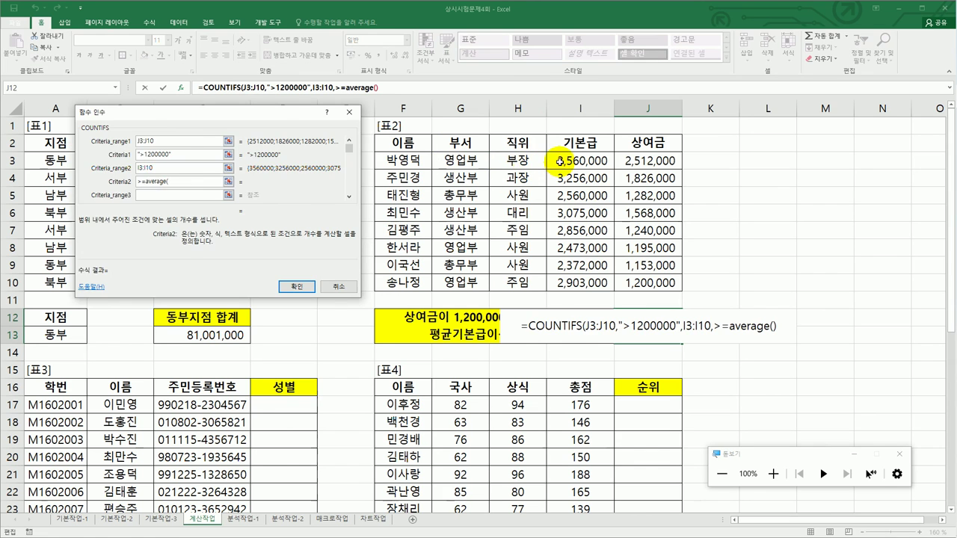
{"action": "left_click_drag", "start_coordinate": [562, 161], "coordinate": [557, 282]}
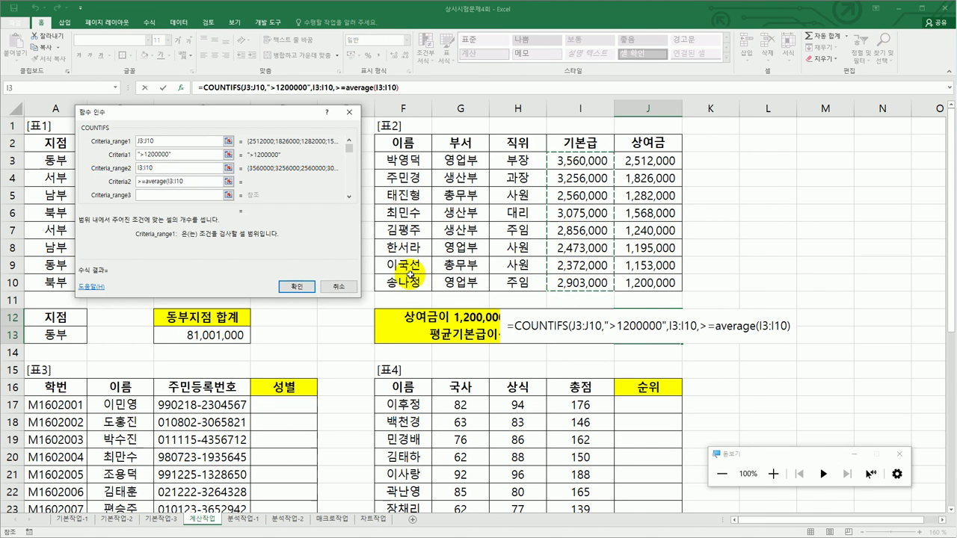
{"action": "type", "text": ")"}
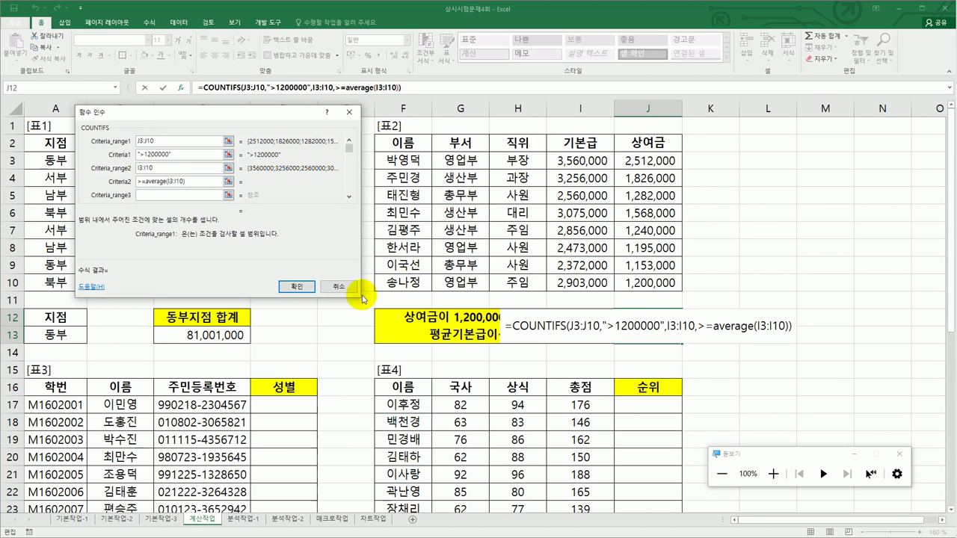
{"action": "left_click", "coordinate": [292, 286]}
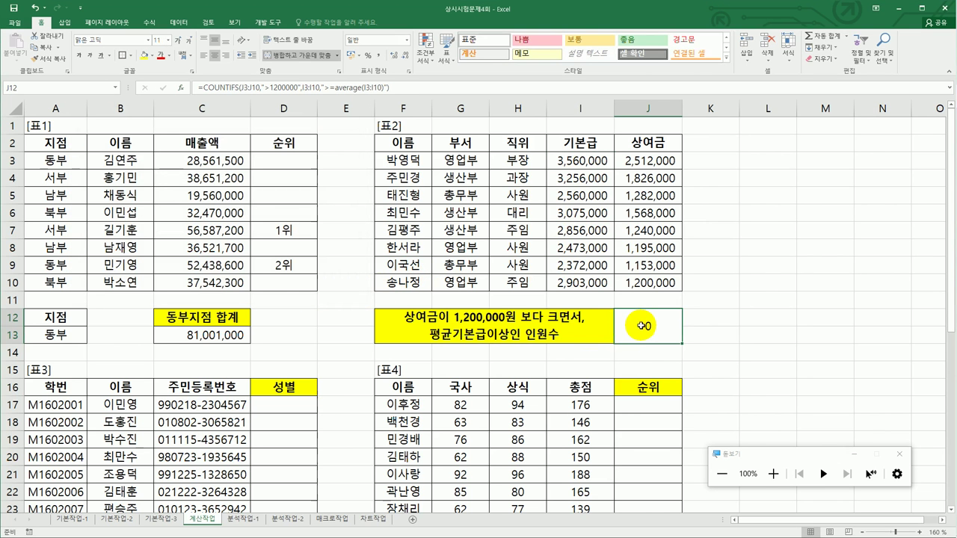
- Correct the second criterion in the J12 formula to ">="&average(I3:I10), keeping only the operator in quotation marks
{"action": "double_click", "coordinate": [642, 326]}
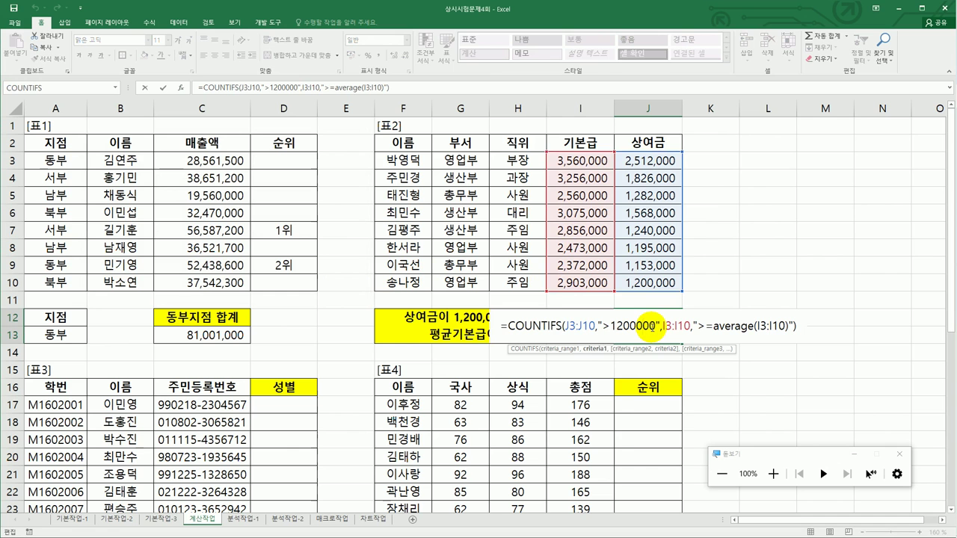
{"action": "left_click_drag", "start_coordinate": [566, 326], "coordinate": [595, 326]}
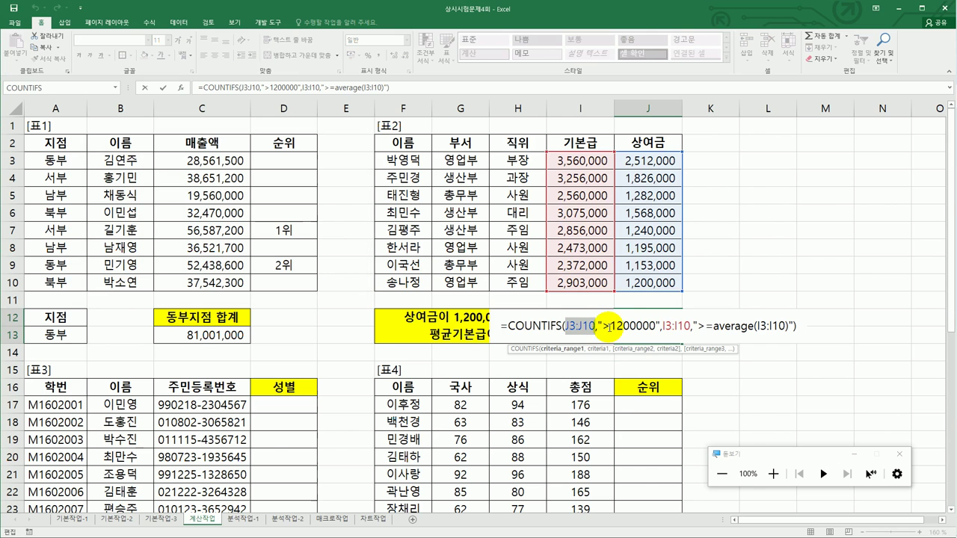
{"action": "left_click_drag", "start_coordinate": [662, 326], "coordinate": [685, 332]}
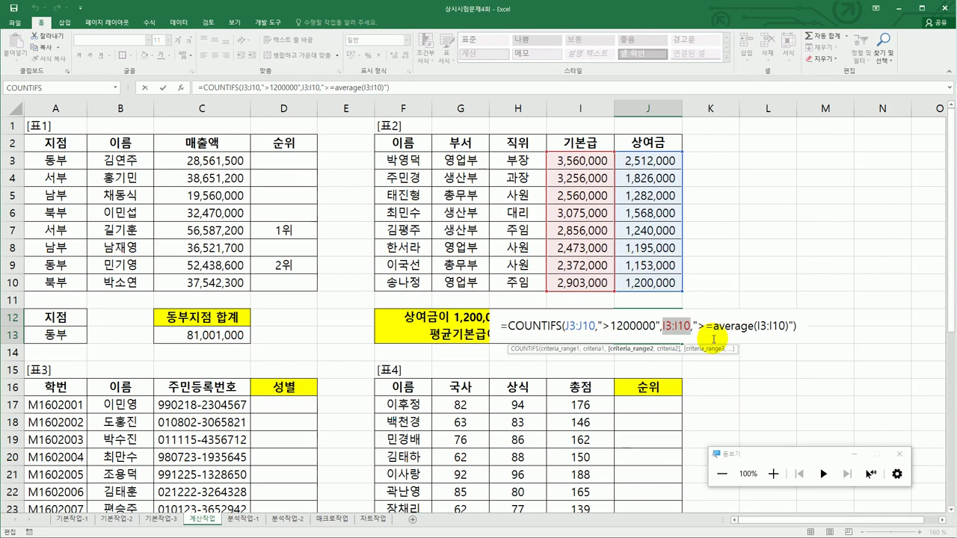
{"action": "left_click", "coordinate": [714, 328]}
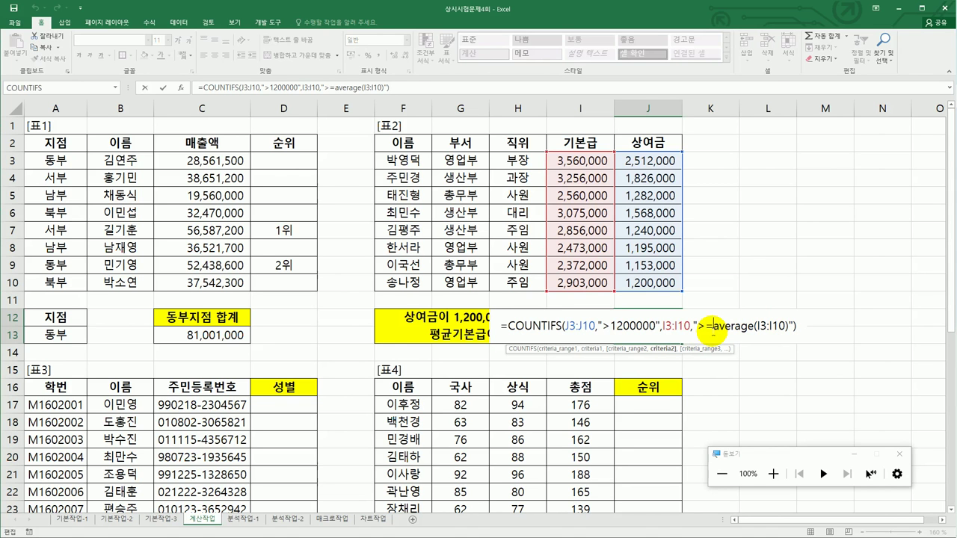
{"action": "type", "text": "\""}
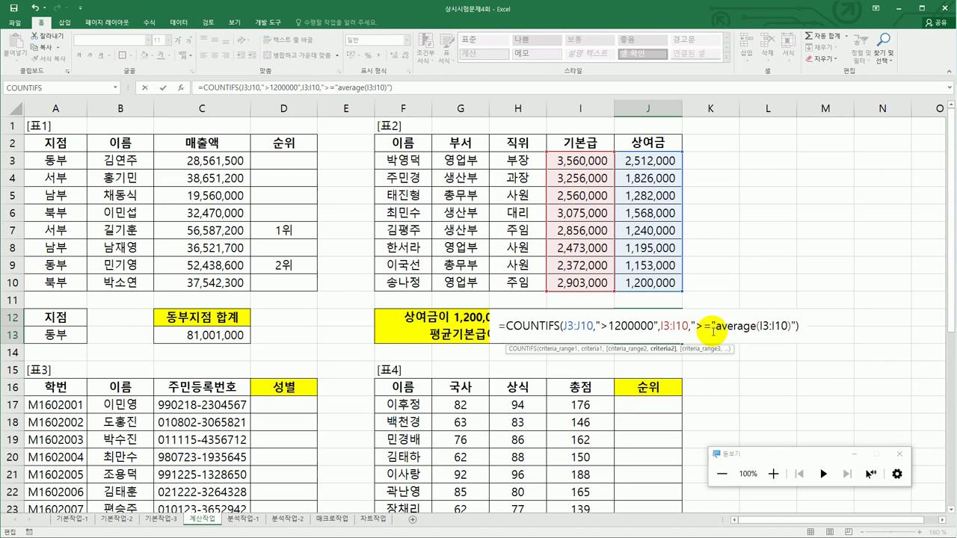
{"action": "type", "text": "&"}
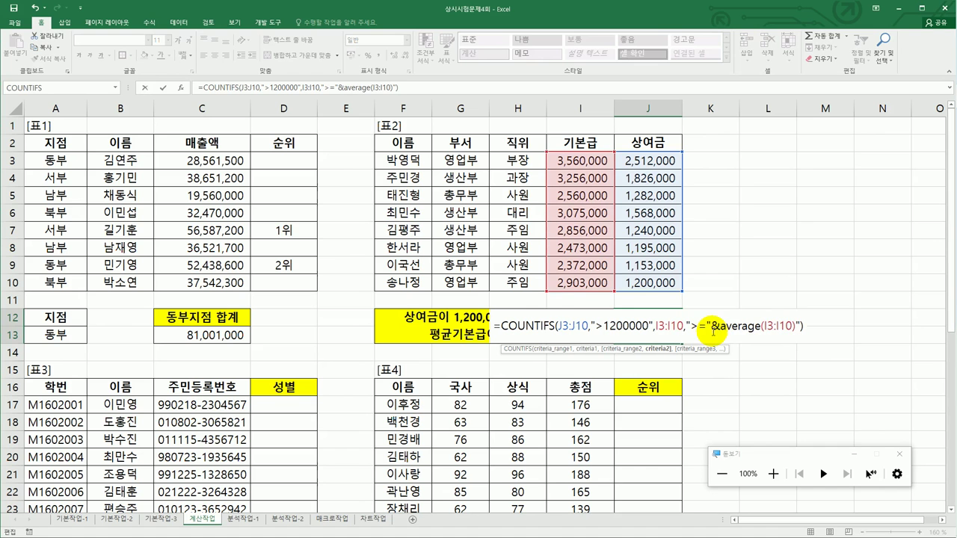
{"action": "left_click", "coordinate": [797, 327]}
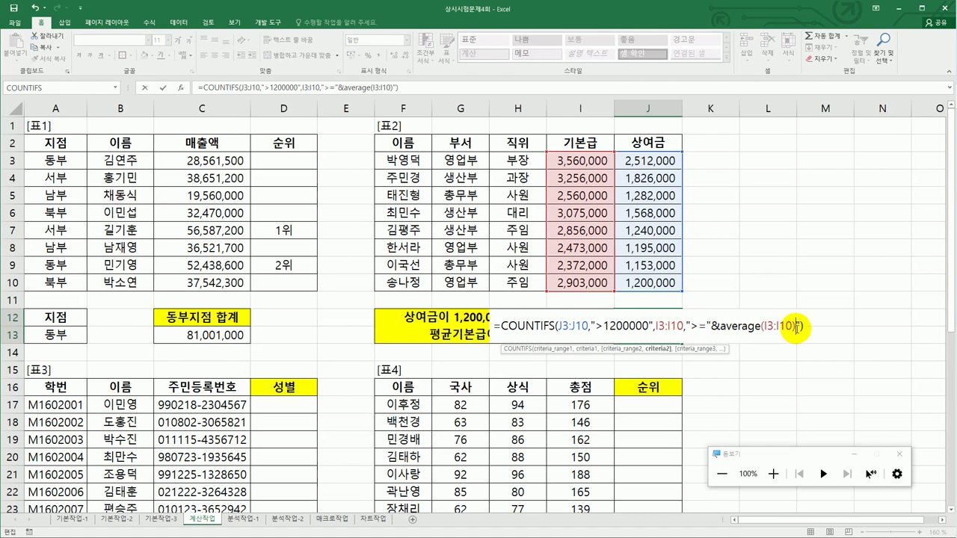
{"action": "key", "text": "Delete"}
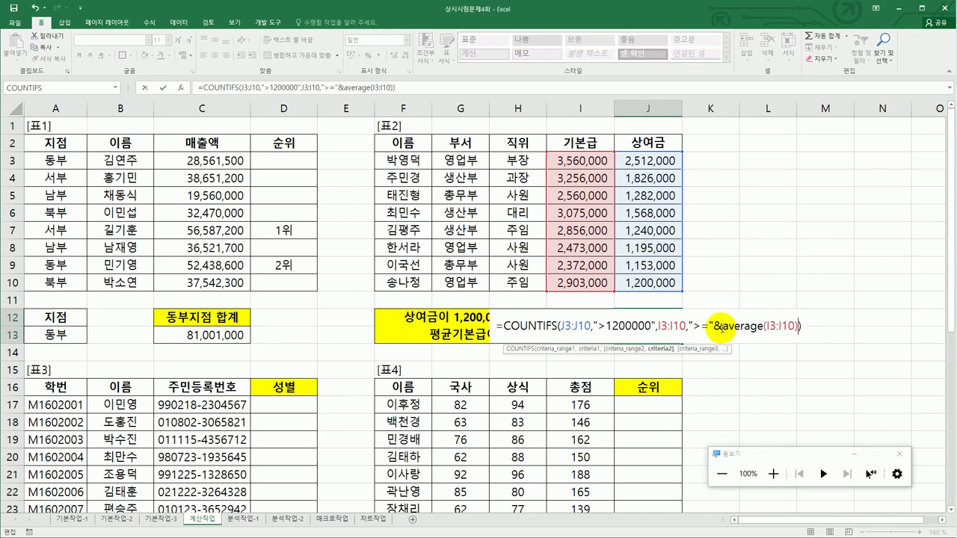
{"action": "left_click_drag", "start_coordinate": [712, 327], "coordinate": [722, 327]}
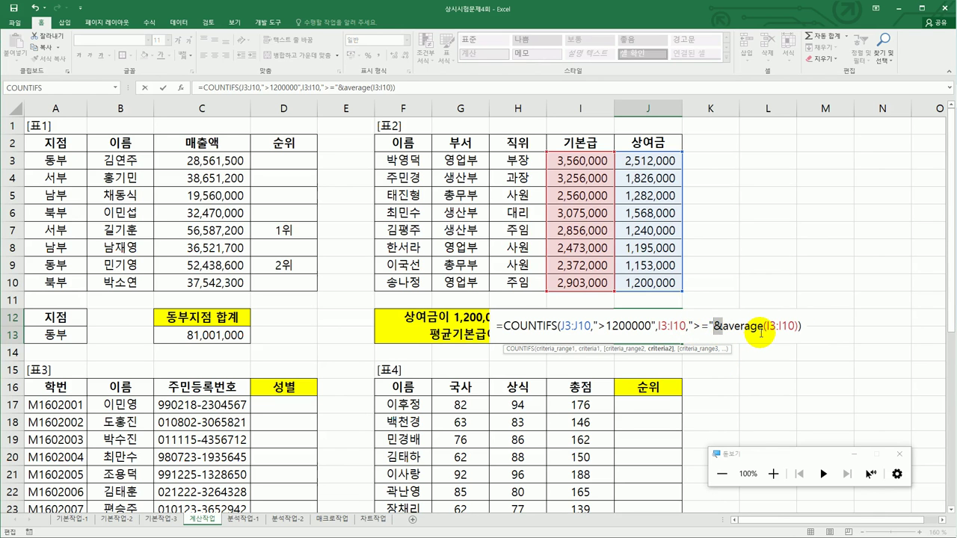
{"action": "key", "text": "Return"}
{"action": "left_click", "coordinate": [668, 333]}
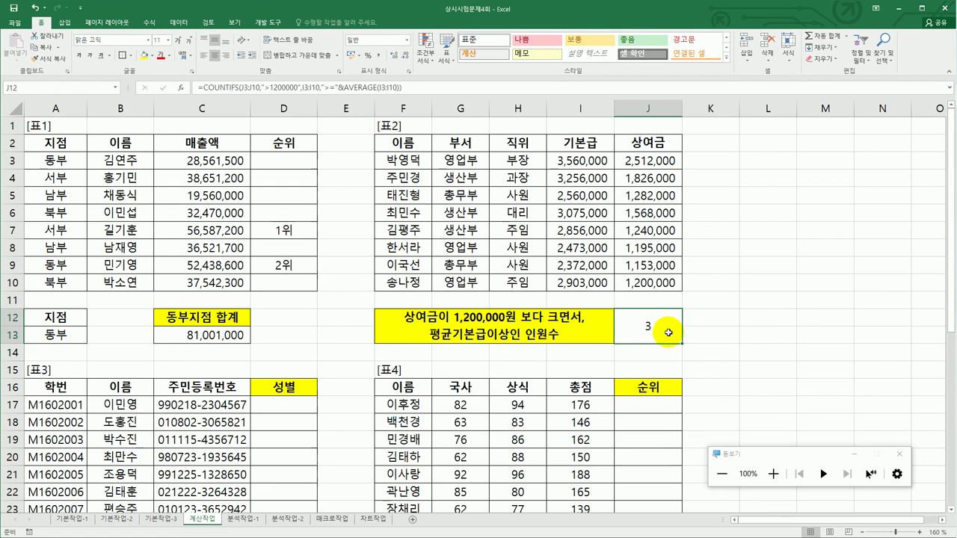
- Append &"명" to the end of the COUNTIFS formula in J12
{"action": "double_click", "coordinate": [667, 333]}
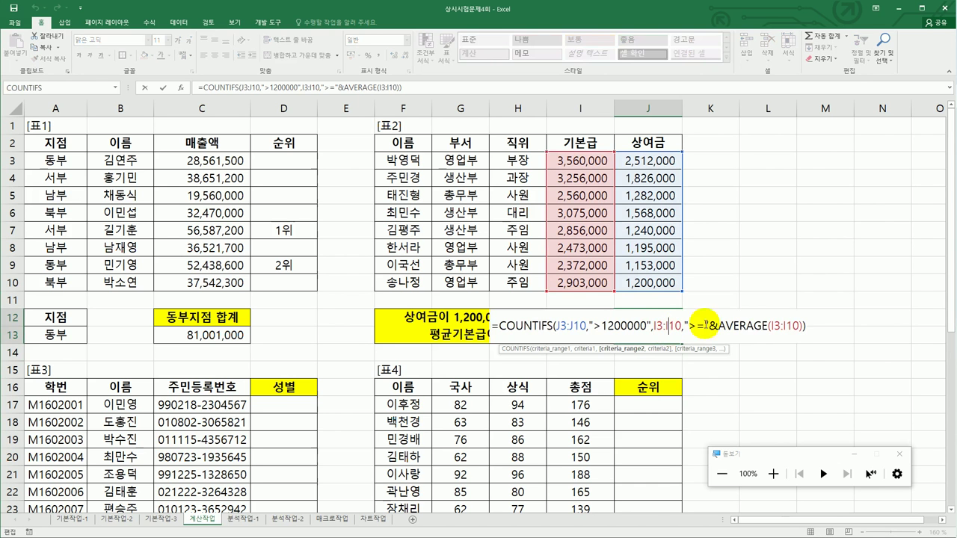
{"action": "left_click", "coordinate": [809, 325]}
{"action": "left_click", "coordinate": [652, 324]}
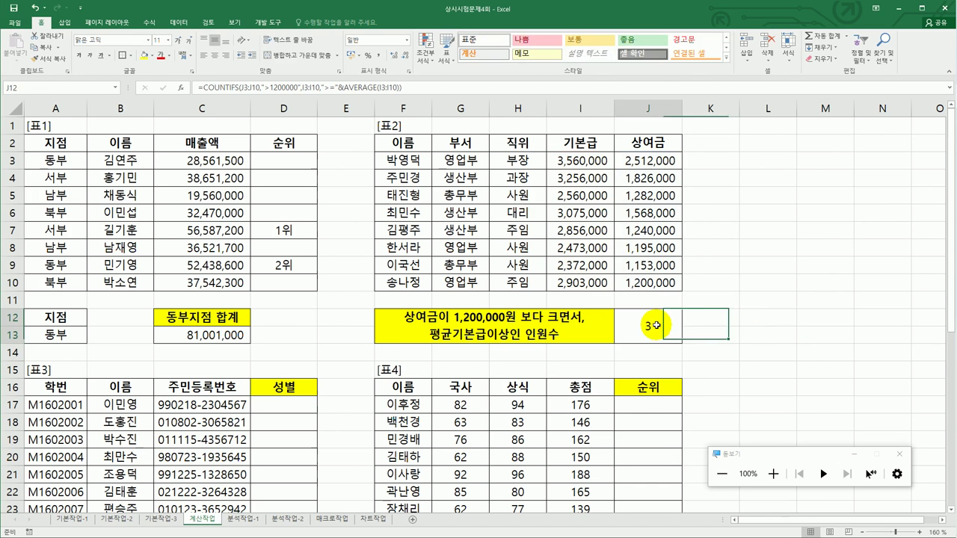
{"action": "double_click", "coordinate": [655, 327]}
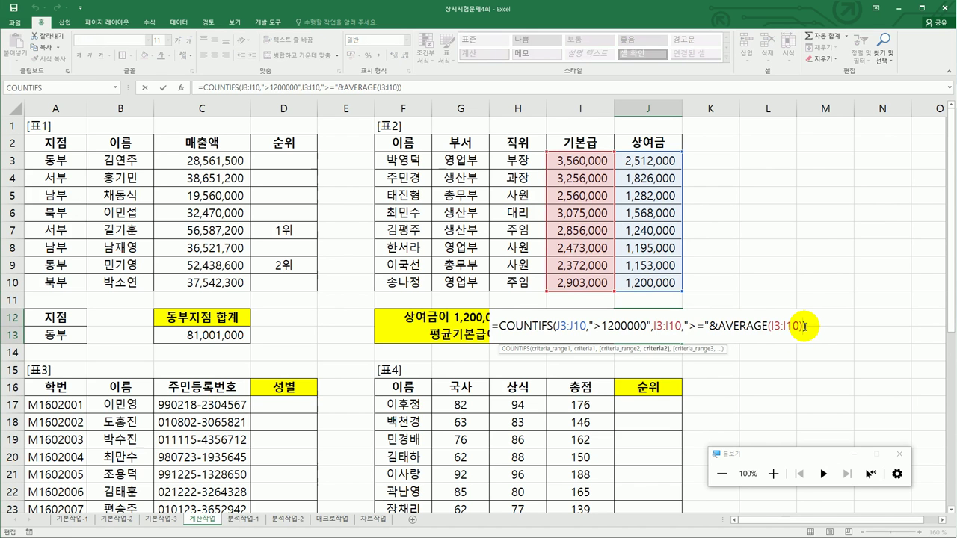
{"action": "left_click", "coordinate": [806, 326]}
{"action": "type", "text": "&"}
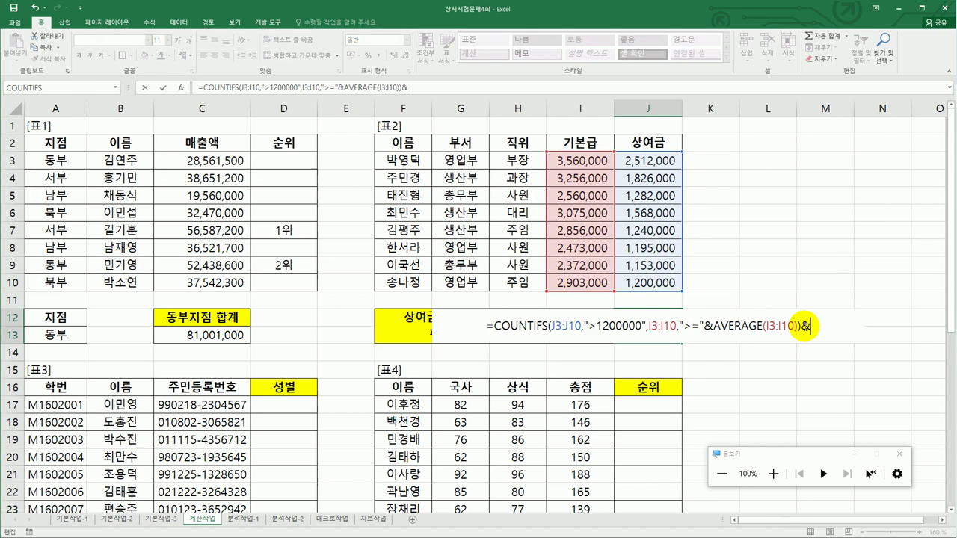
{"action": "type", "text": "\"명\""}
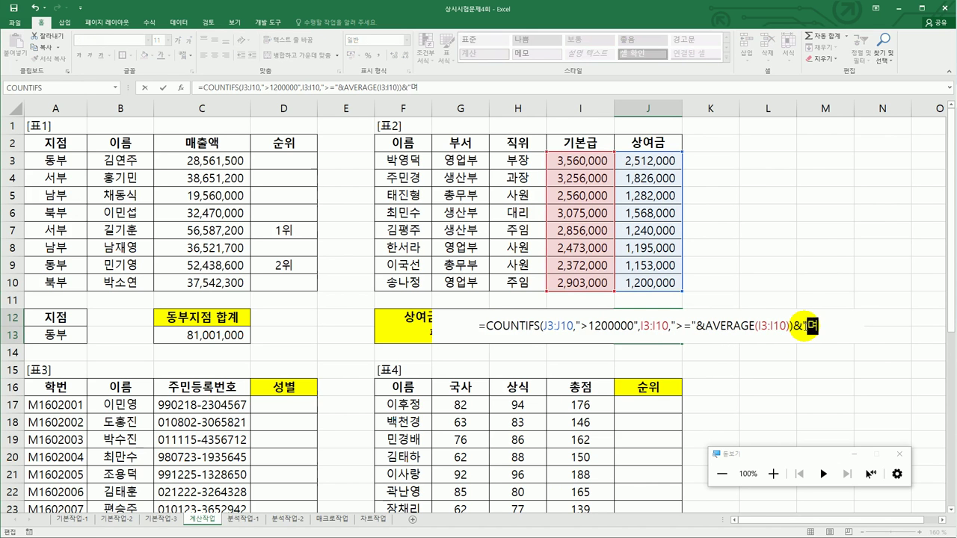
{"action": "key", "text": "Return"}
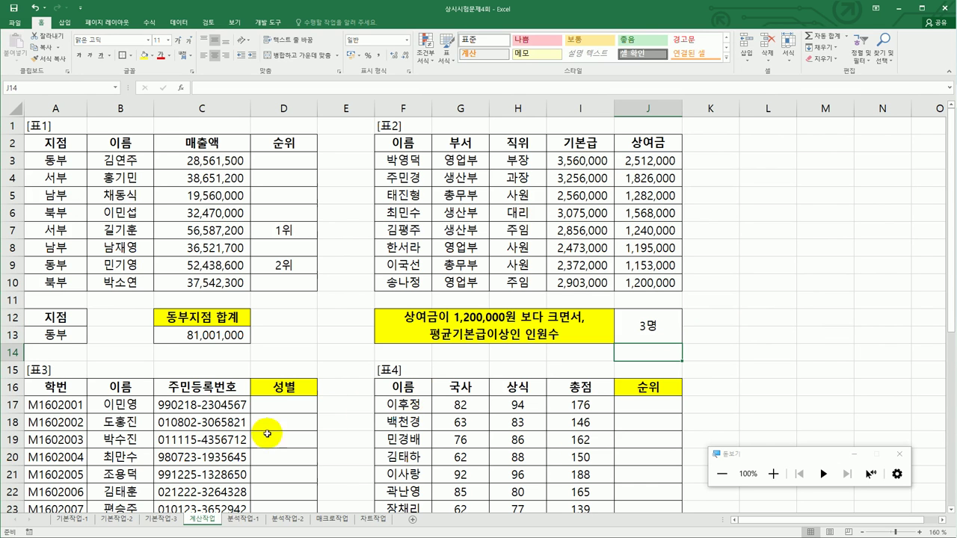
- Start a MID formula in the first 성별 cell D17 of 표3 and open its function arguments
{"action": "left_click", "coordinate": [267, 406]}
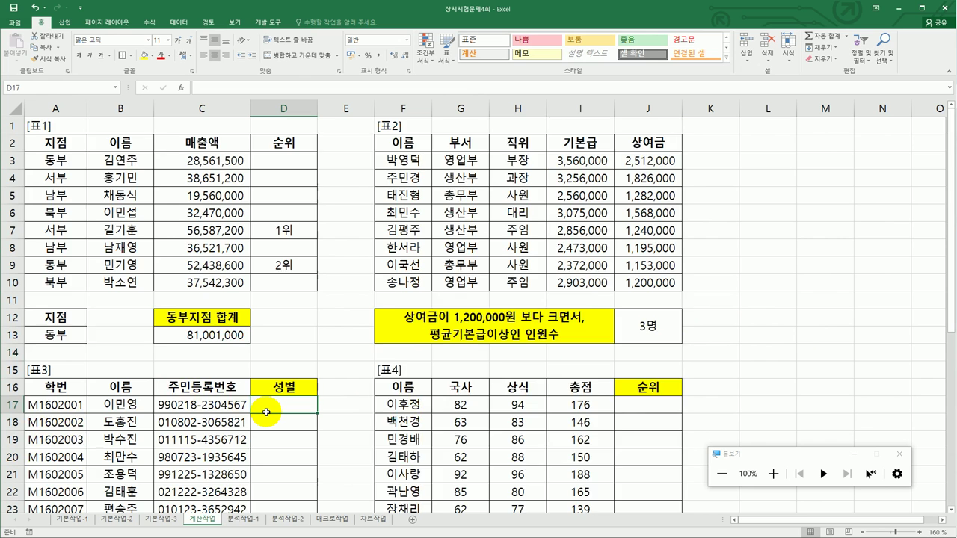
{"action": "scroll", "coordinate": [266, 412], "scroll_direction": "down", "scroll_amount": 4}
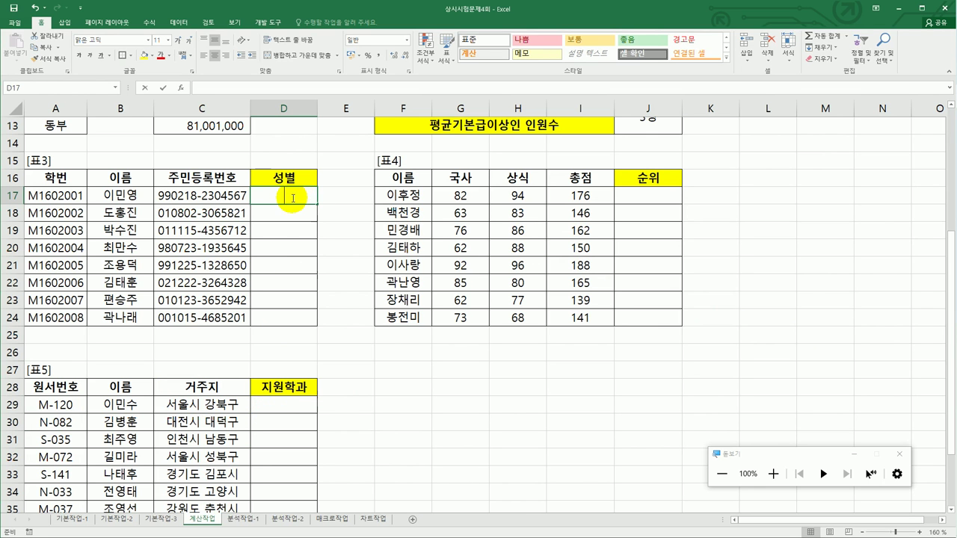
{"action": "type", "text": "=ㅡ"}
{"action": "key", "text": "BackSpace"}
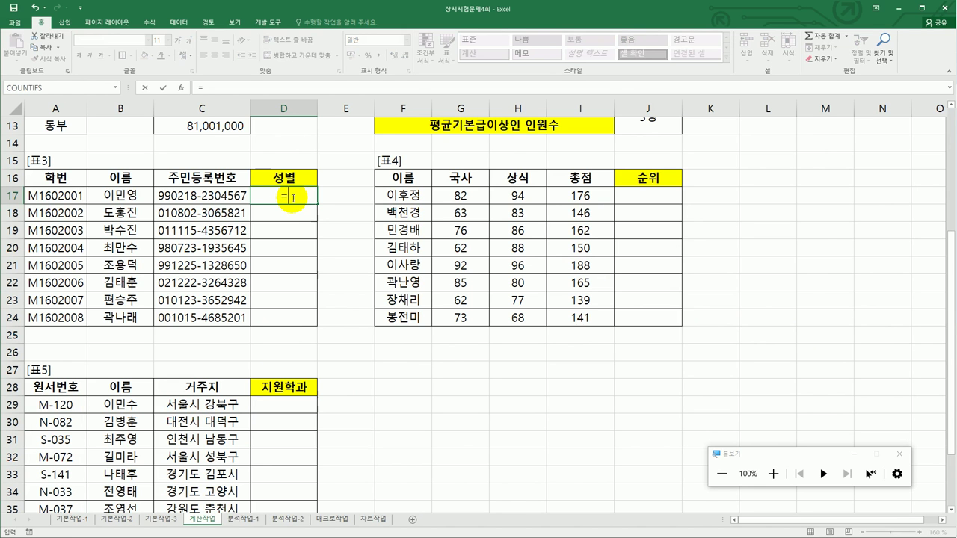
{"action": "key", "text": "Hangul"}
{"action": "type", "text": "m"}
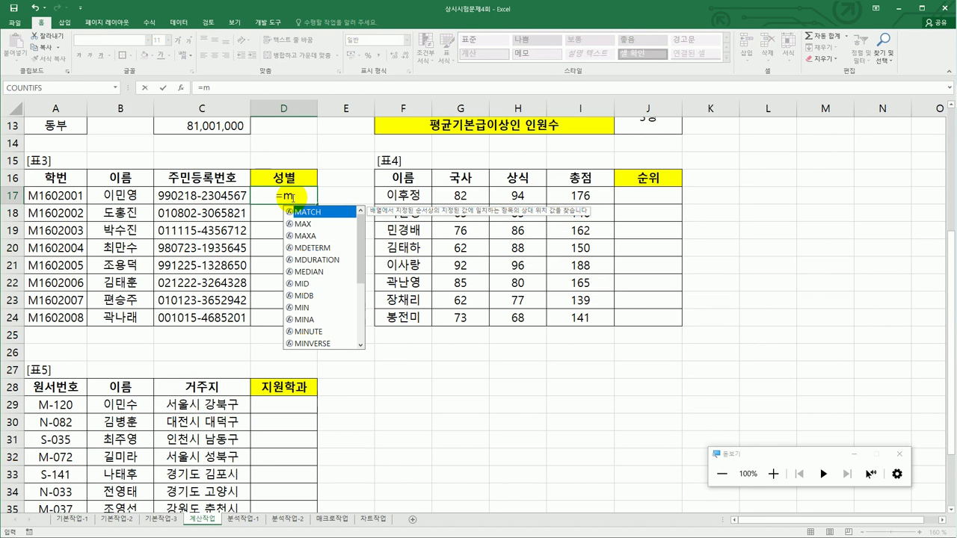
{"action": "double_click", "coordinate": [323, 284]}
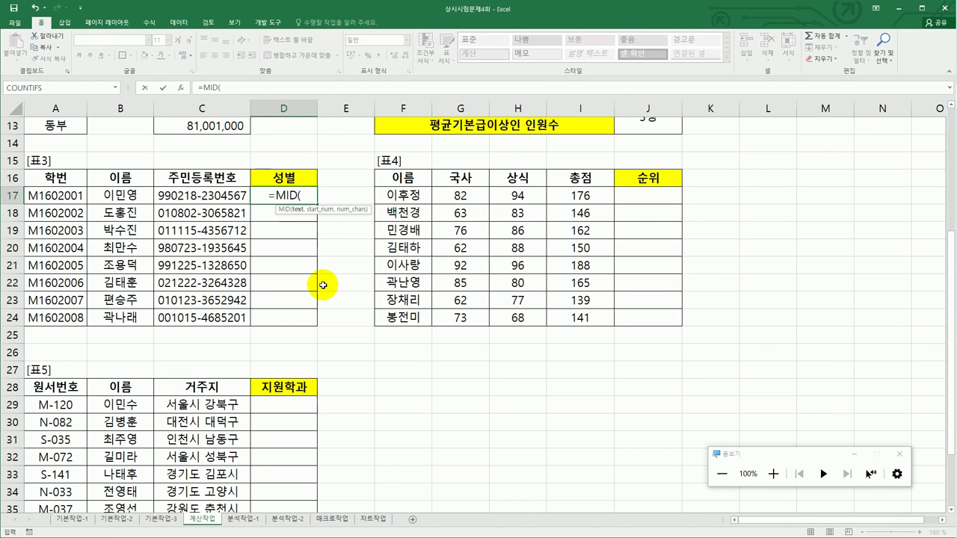
{"action": "left_click", "coordinate": [182, 88]}
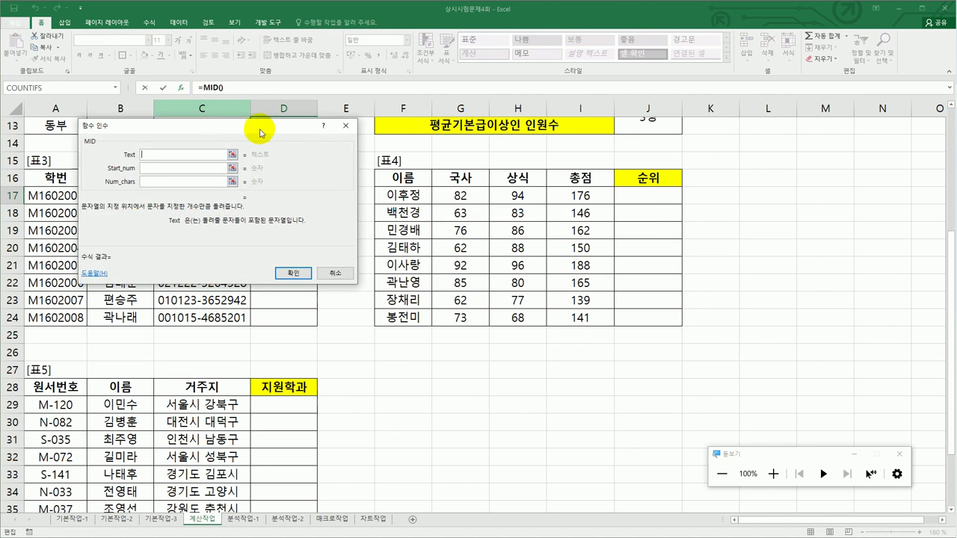
{"action": "left_click_drag", "start_coordinate": [260, 134], "coordinate": [503, 148]}
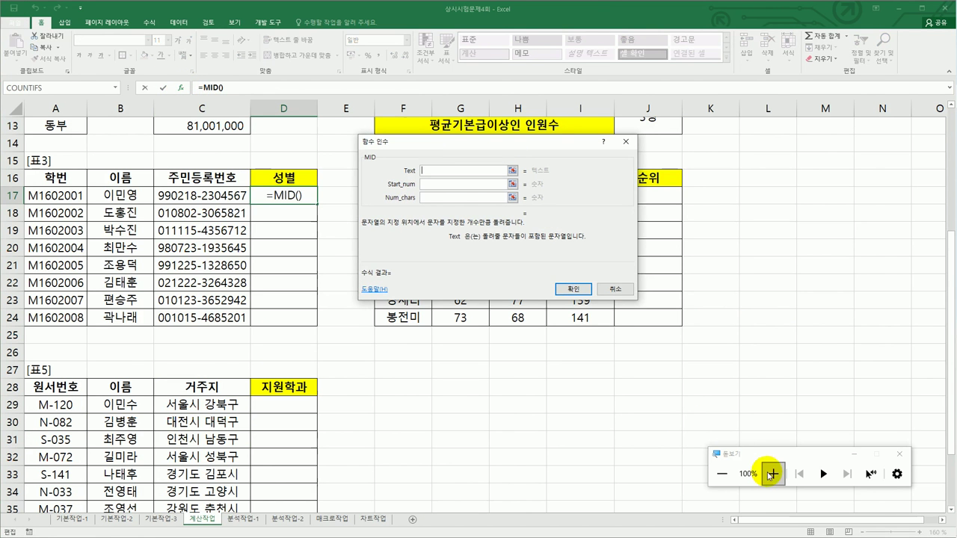
{"action": "left_click", "coordinate": [771, 474]}
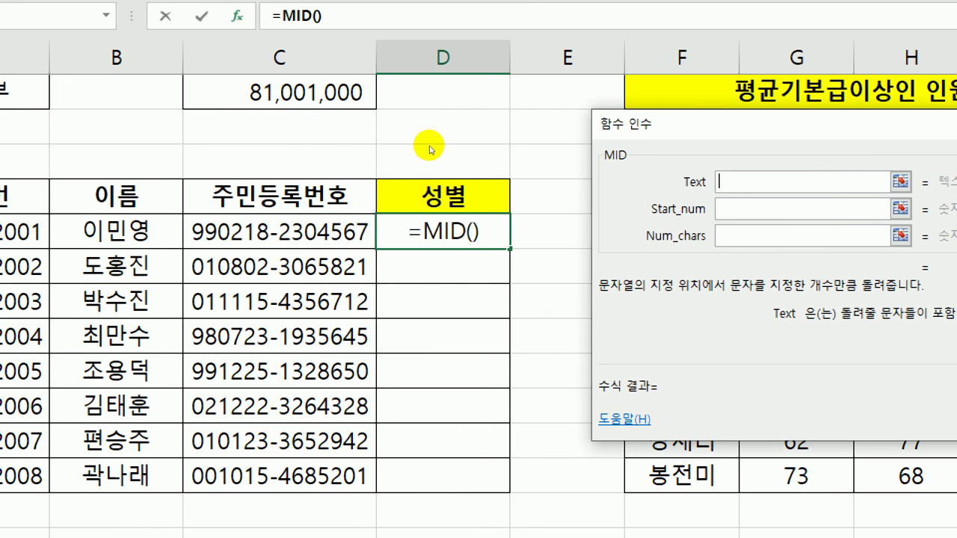
- Set MID's Text to C17, Start_num to 8 and Num_chars to 1, and fill the completed formula down to D24
{"action": "left_click", "coordinate": [193, 218]}
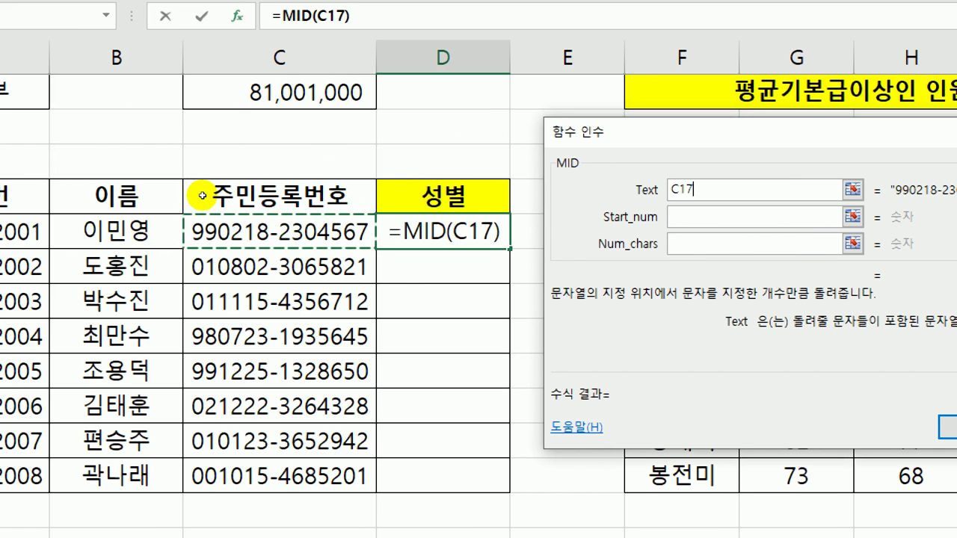
{"action": "key", "text": "Tab"}
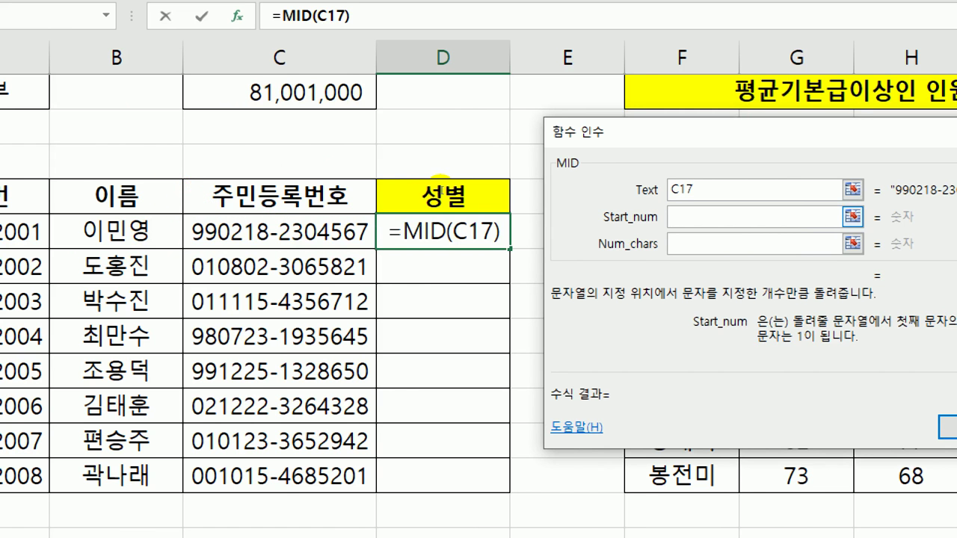
{"action": "type", "text": "8"}
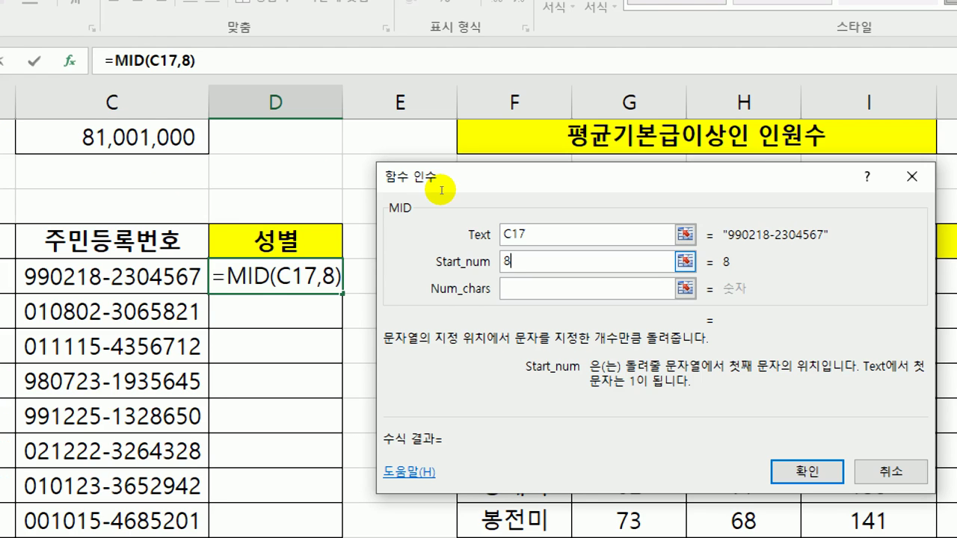
{"action": "key", "text": "Tab"}
{"action": "type", "text": "1"}
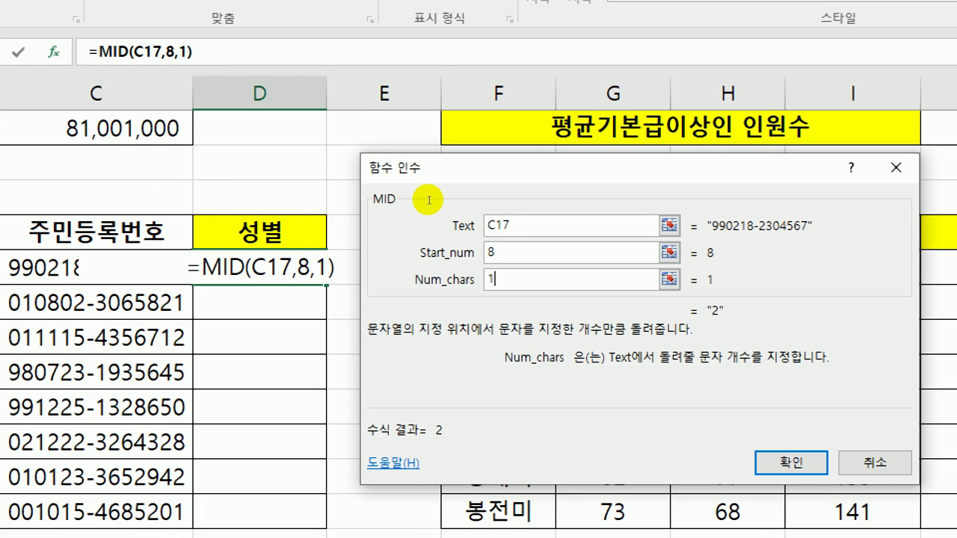
{"action": "key", "text": "Return"}
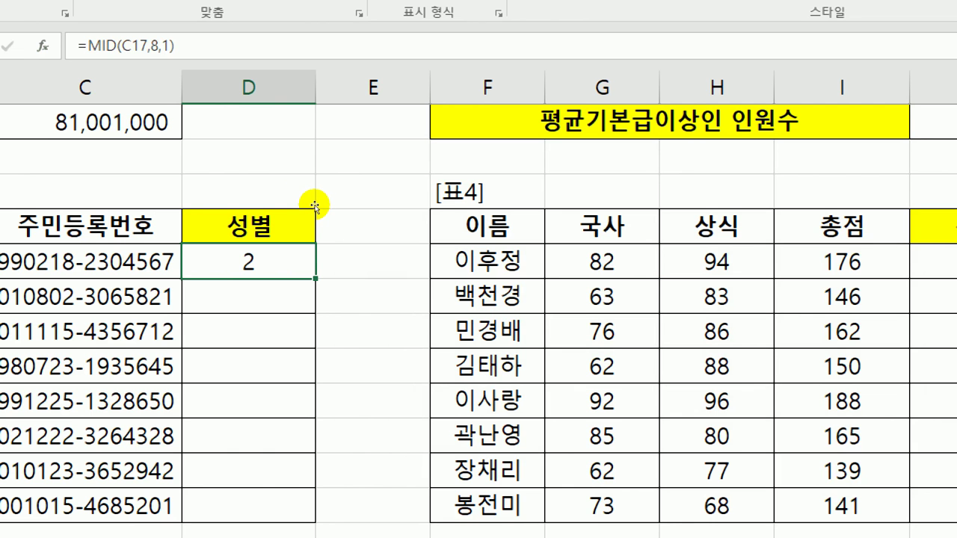
{"action": "left_click_drag", "start_coordinate": [315, 278], "coordinate": [311, 373]}
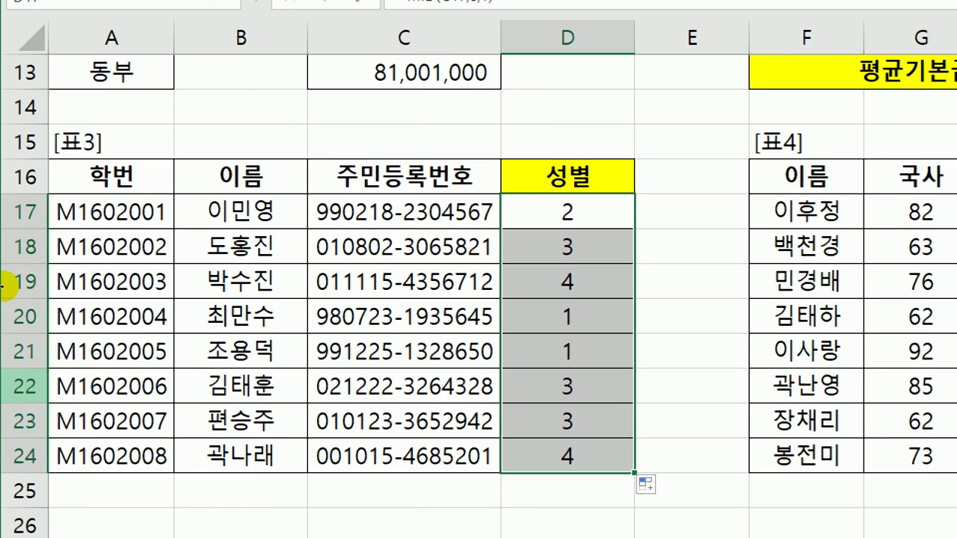
- Wrap the MID formula in D17 in a CHOOSE function as its Index_num and open the CHOOSE arguments
{"action": "left_click", "coordinate": [24, 387]}
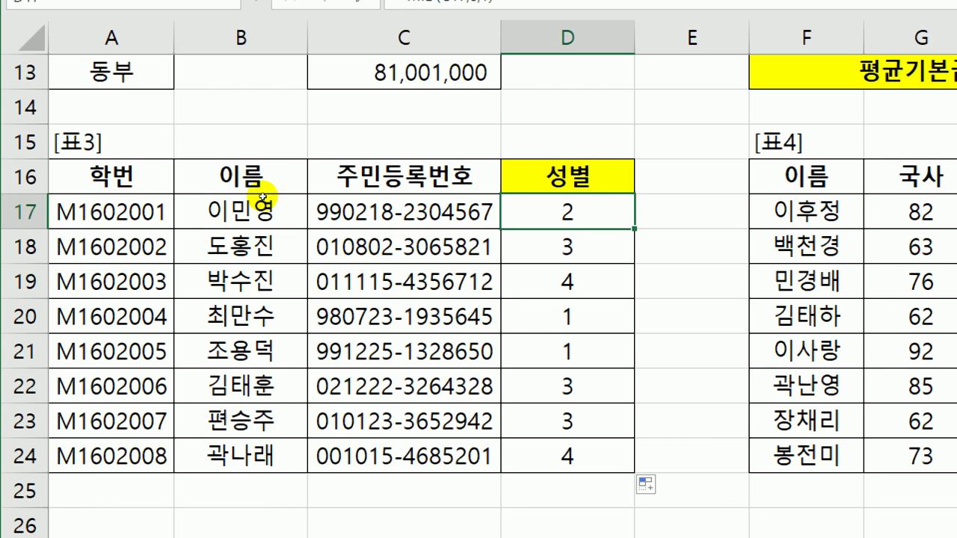
{"action": "key", "text": "F2"}
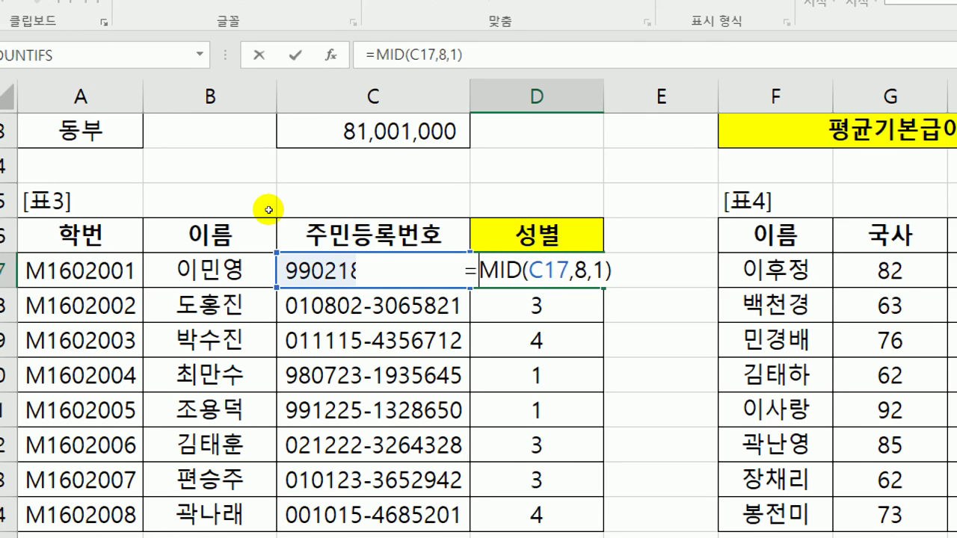
{"action": "type", "text": "cho"}
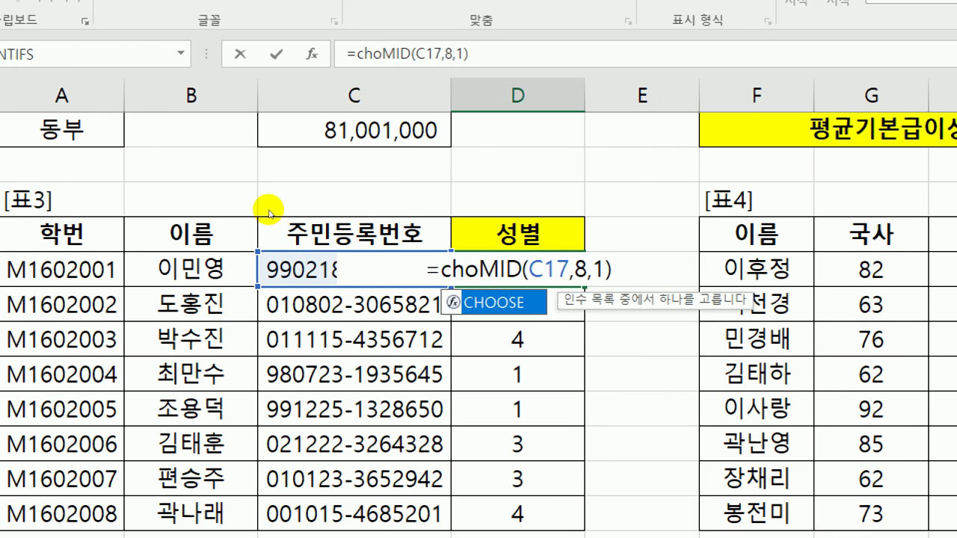
{"action": "key", "text": "Tab"}
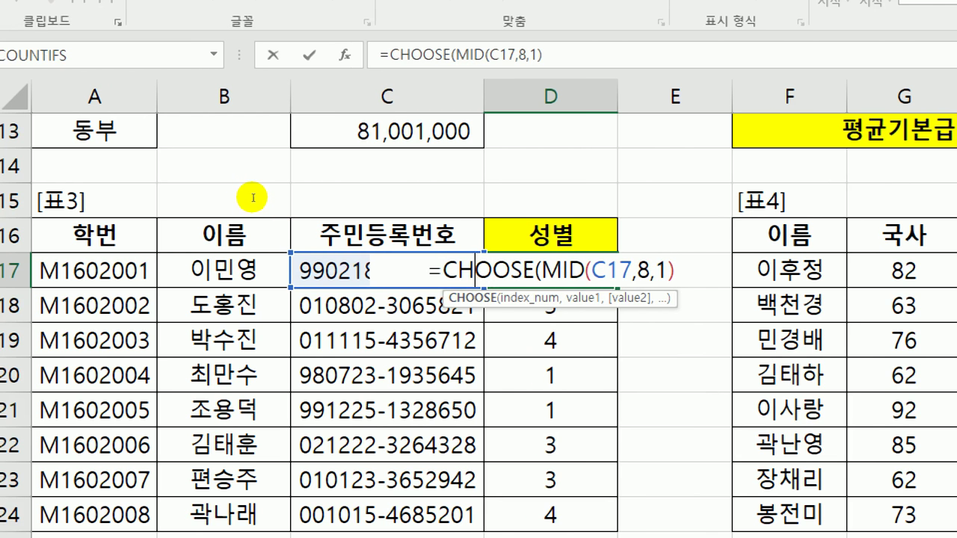
{"action": "key", "text": "ctrl+a"}
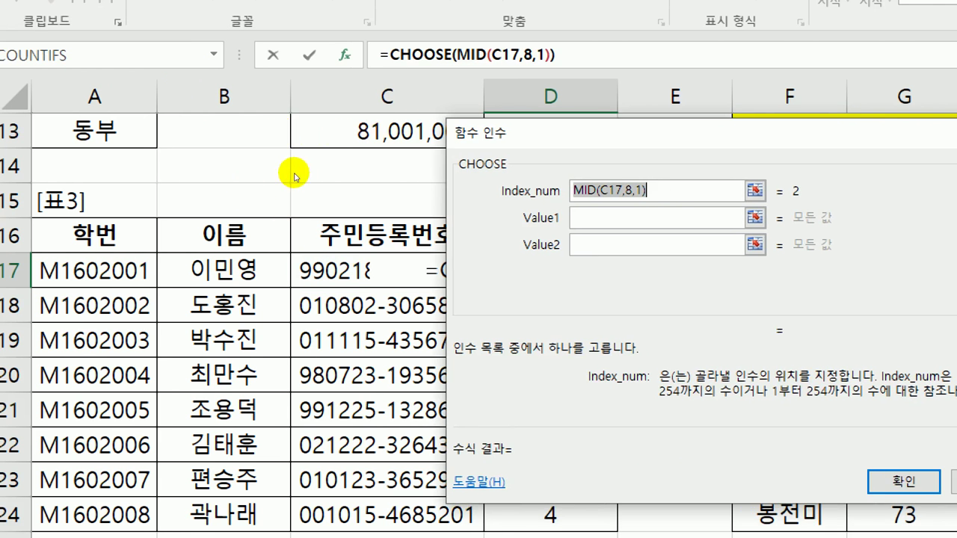
- Set CHOOSE Value1 to 남 and Value2 to 여
{"action": "key", "text": "Tab"}
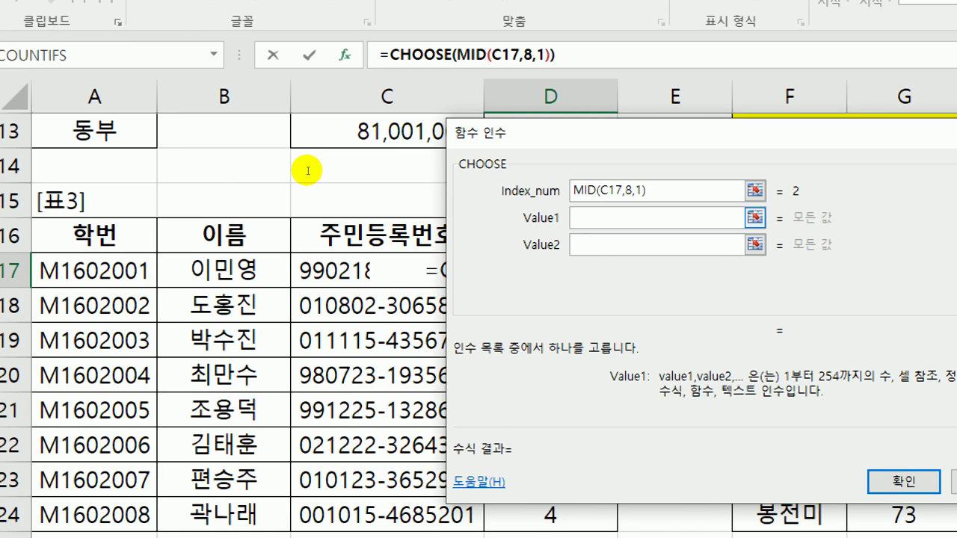
{"action": "type", "text": "sk"}
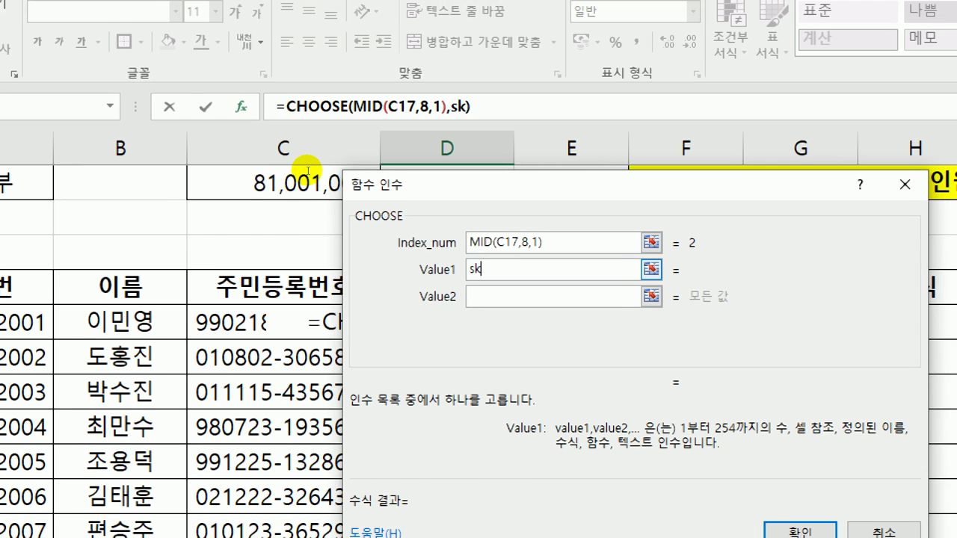
{"action": "key", "text": "BackSpace"}
{"action": "key", "text": "BackSpace"}
{"action": "key", "text": "Hangul"}
{"action": "type", "text": "나ㅁ"}
{"action": "key", "text": "Tab"}
{"action": "type", "text": "여"}
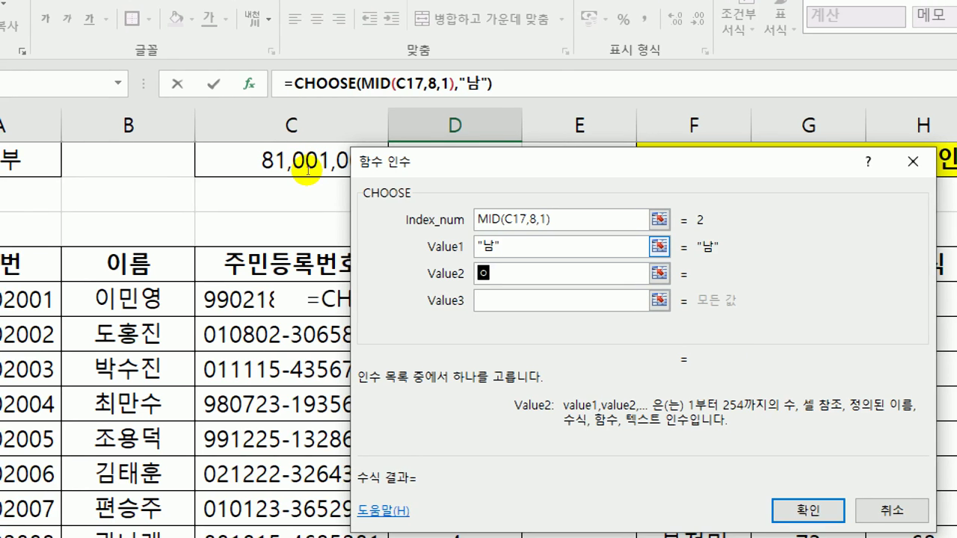
- Set Value3 to 남 and Value4 to 여, and fill the completed CHOOSE formula down the 성별 column to D24
{"action": "key", "text": "Tab"}
{"action": "type", "text": "남"}
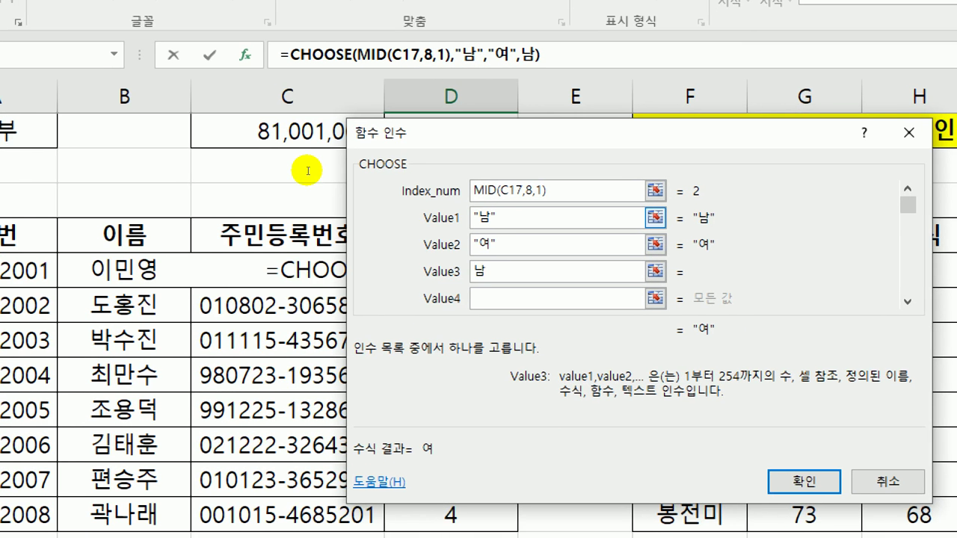
{"action": "key", "text": "Tab"}
{"action": "type", "text": "여"}
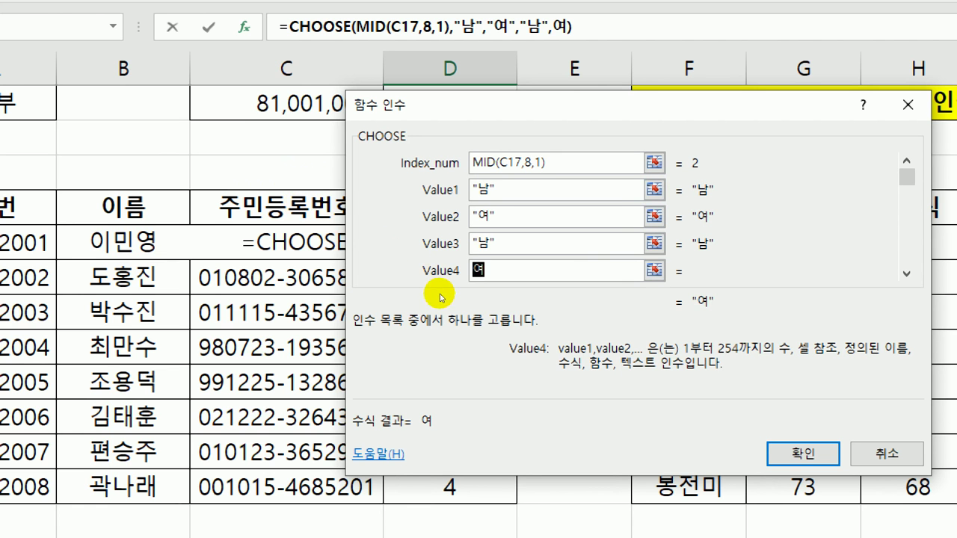
{"action": "key", "text": "Return"}
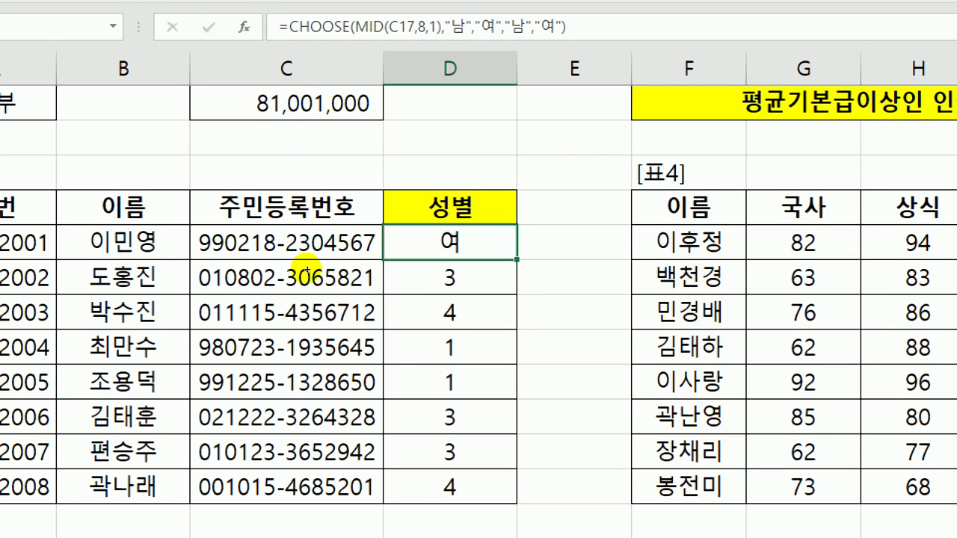
{"action": "key", "text": "ctrl+shift+Down"}
{"action": "key", "text": "ctrl+d"}
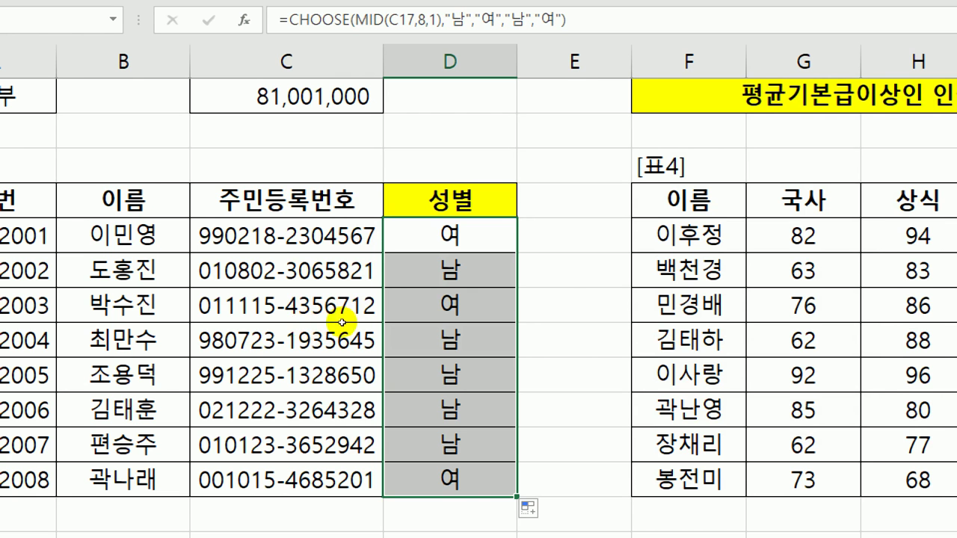
- Start a LARGE formula in J17 under 순위 in 표4 and open its function arguments
{"action": "scroll", "coordinate": [434, 299], "scroll_direction": "right", "scroll_amount": 5}
{"action": "scroll", "coordinate": [668, 309], "scroll_direction": "right", "scroll_amount": 2}
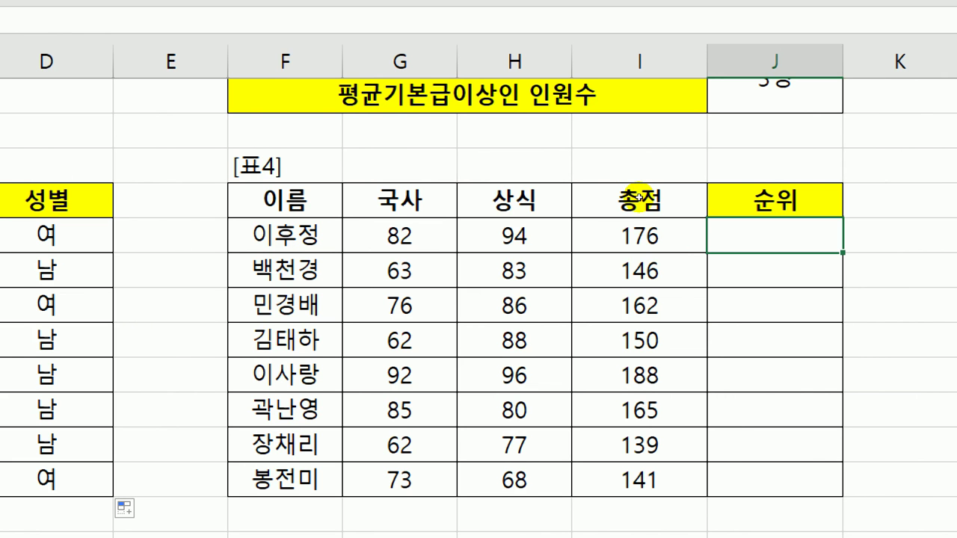
{"action": "type", "text": "="}
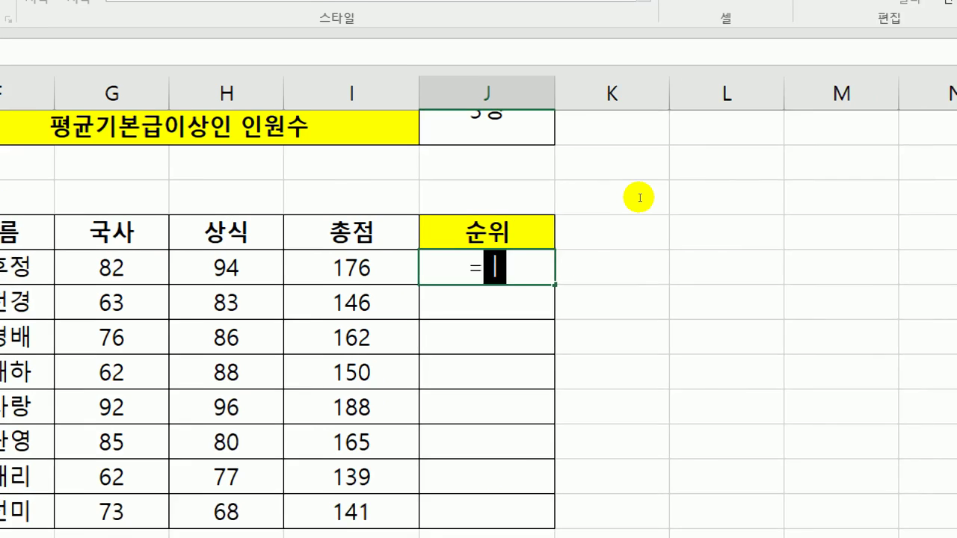
{"action": "type", "text": "la"}
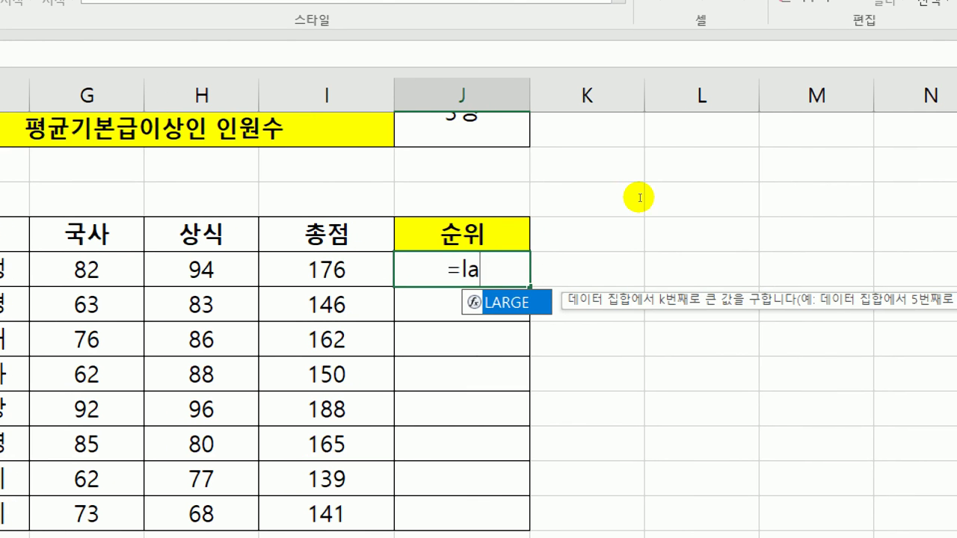
{"action": "key", "text": "Tab"}
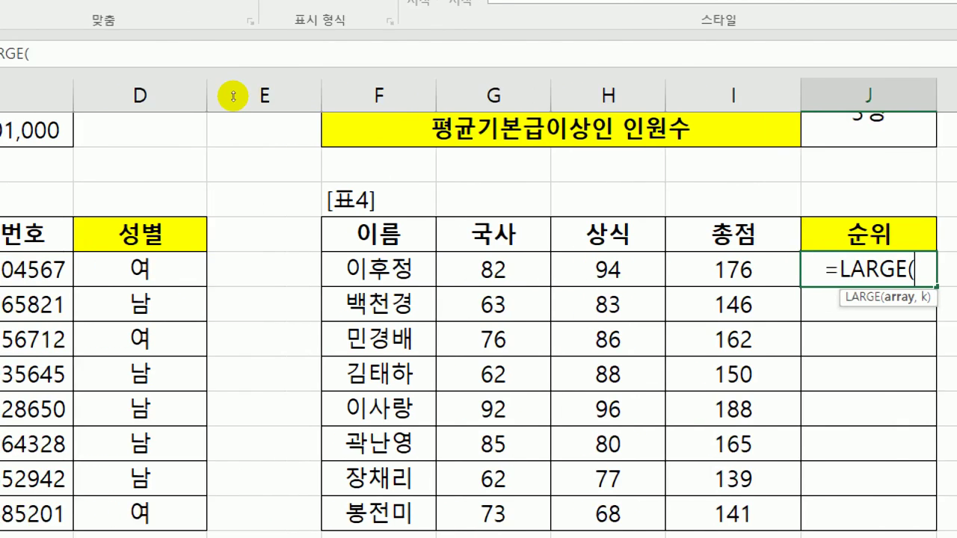
{"action": "left_click", "coordinate": [23, 53]}
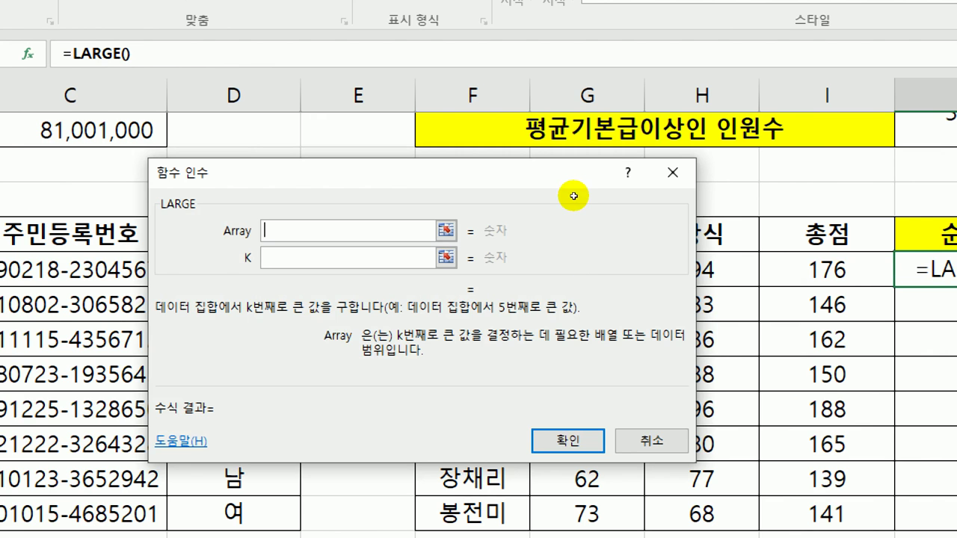
- Set LARGE's Array to the absolute 총점 range $I$17:$I$24 and K to 1, and enter the formula in J17
{"action": "left_click_drag", "start_coordinate": [572, 197], "coordinate": [577, 349]}
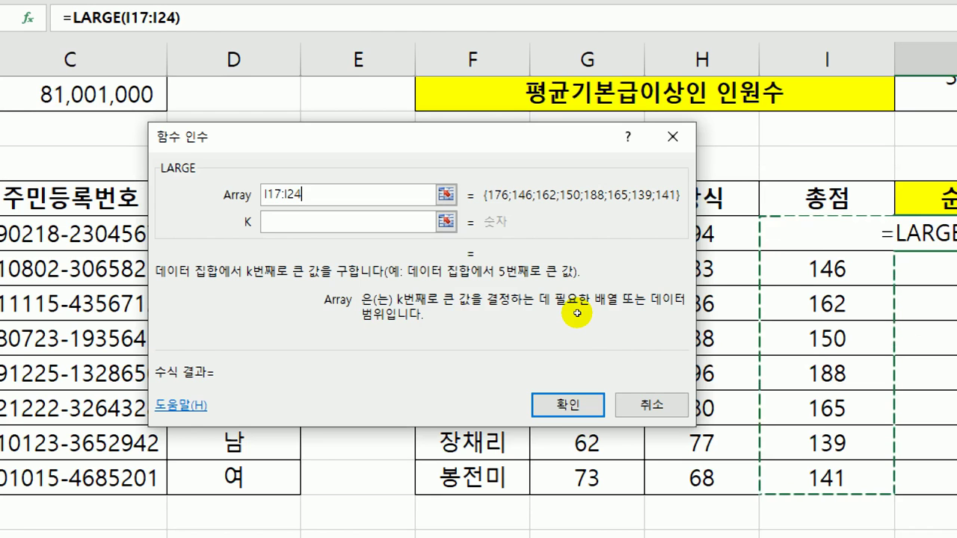
{"action": "key", "text": "F4"}
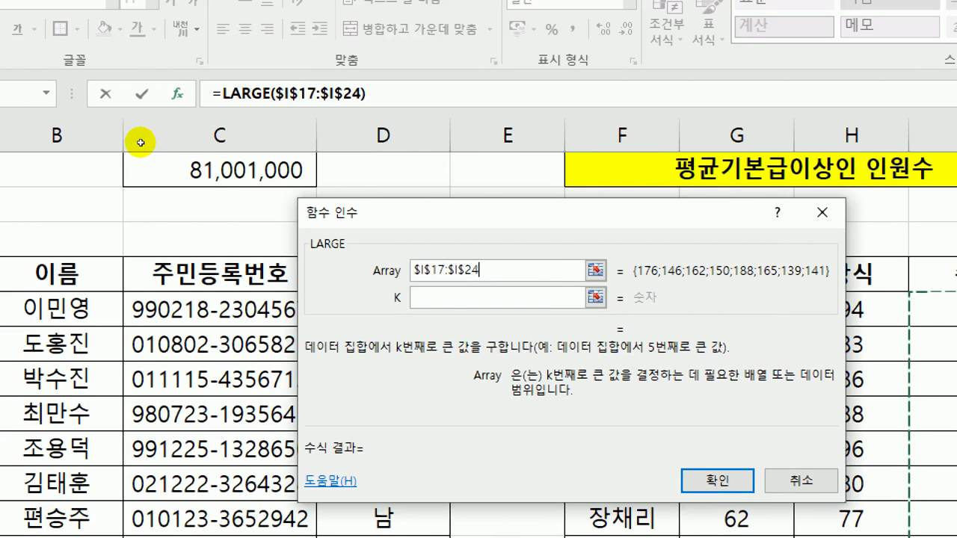
{"action": "key", "text": "Tab"}
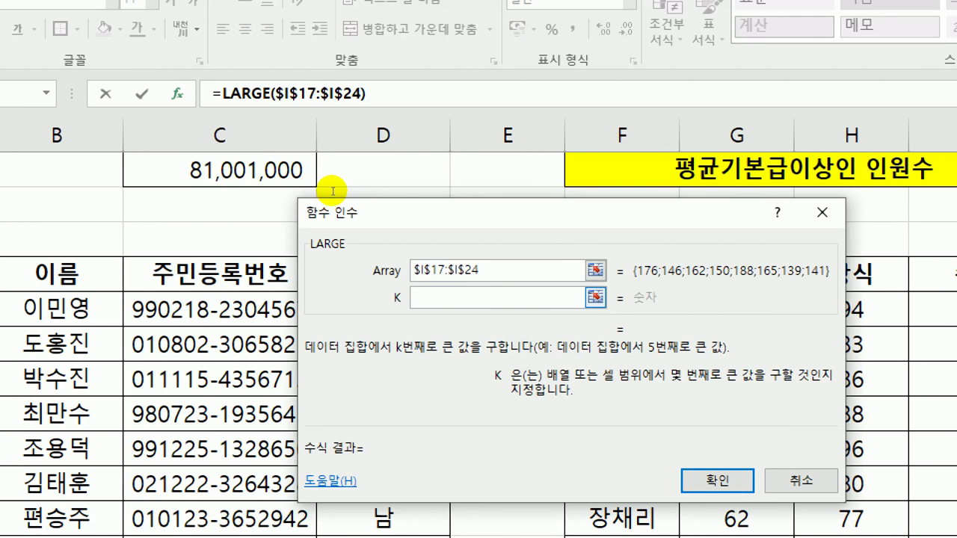
{"action": "type", "text": "1"}
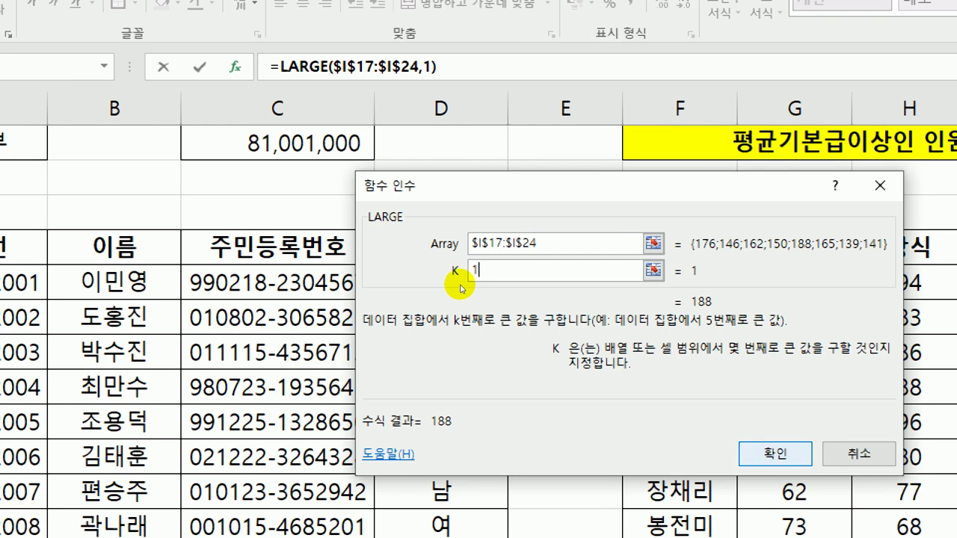
{"action": "key", "text": "Return"}
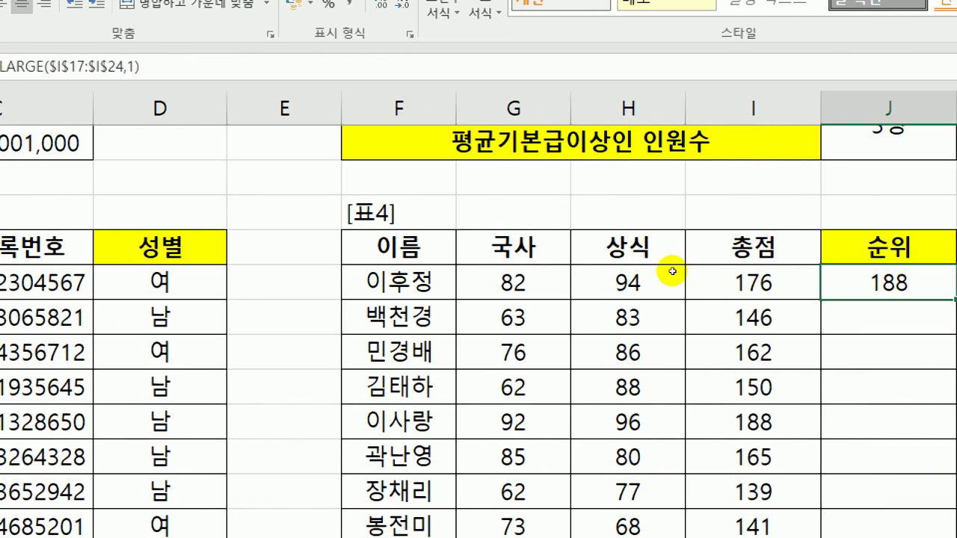
- Fill the LARGE formula from J17 down the 순위 column to J24
{"action": "scroll", "coordinate": [678, 266], "scroll_direction": "down", "scroll_amount": 1}
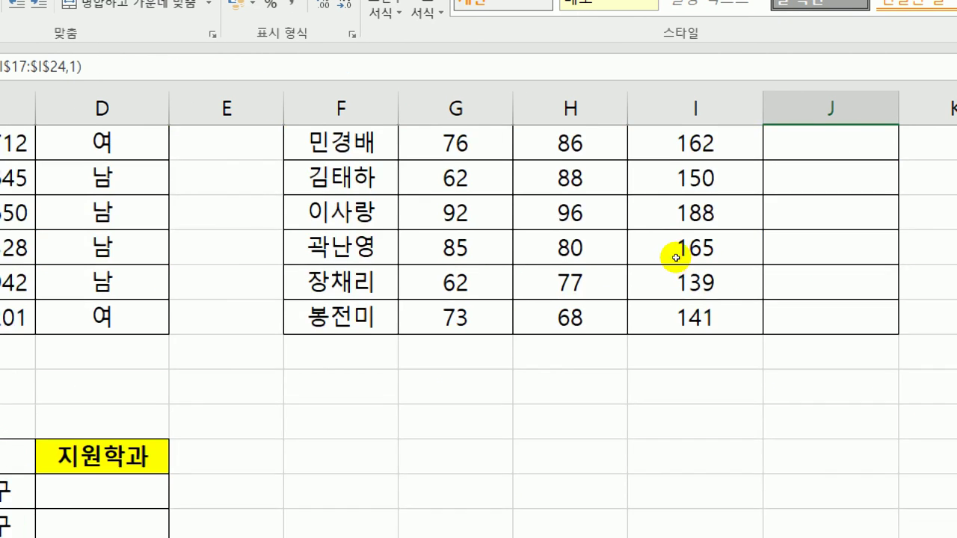
{"action": "scroll", "coordinate": [675, 252], "scroll_direction": "up", "scroll_amount": 1}
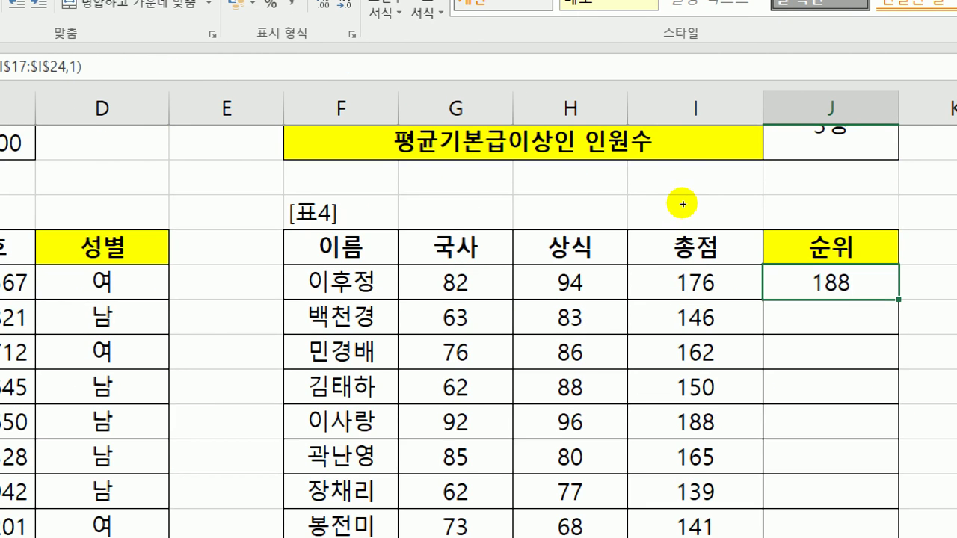
{"action": "key", "text": "shift+Down"}
{"action": "key", "text": "shift+Down"}
{"action": "key", "text": "shift+Down"}
{"action": "key", "text": "shift+Down"}
{"action": "key", "text": "shift+Down"}
{"action": "key", "text": "shift+Down"}
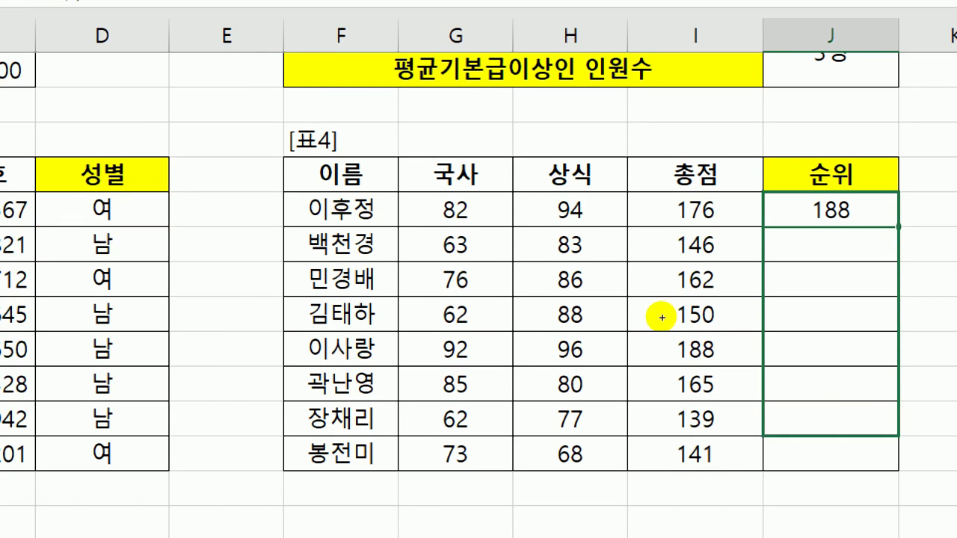
{"action": "key", "text": "shift+Down"}
{"action": "key", "text": "ctrl+d"}
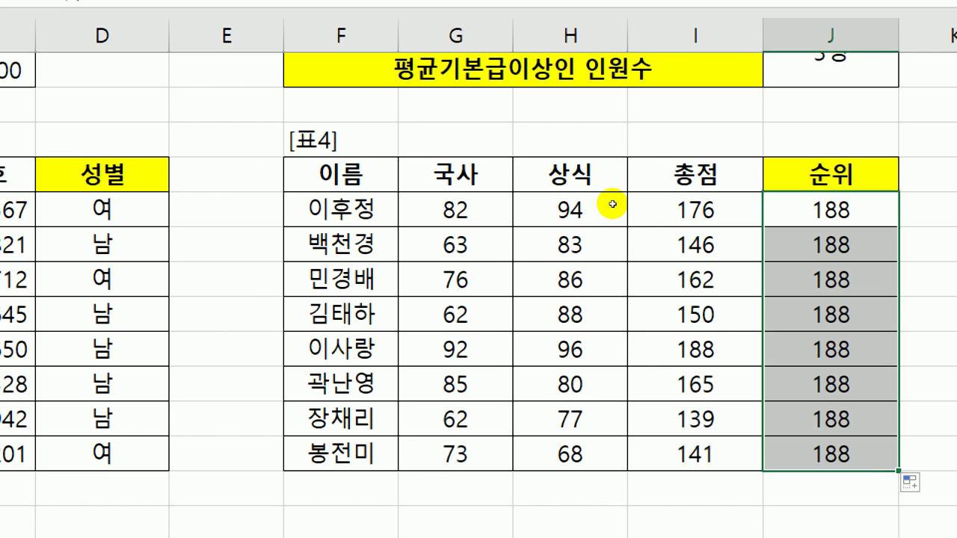
- Edit the J17 formula to insert an IF function in front of LARGE
{"action": "key", "text": "F2"}
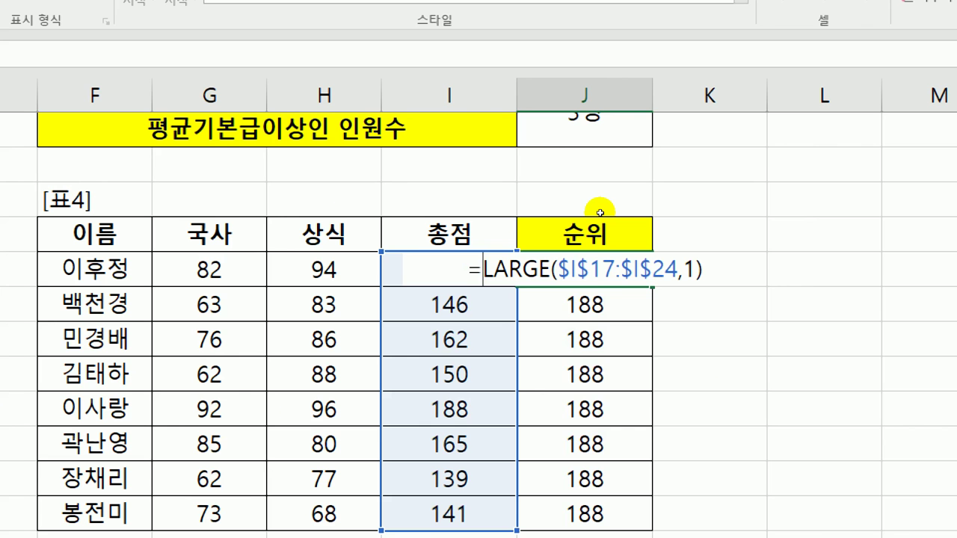
{"action": "type", "text": "if"}
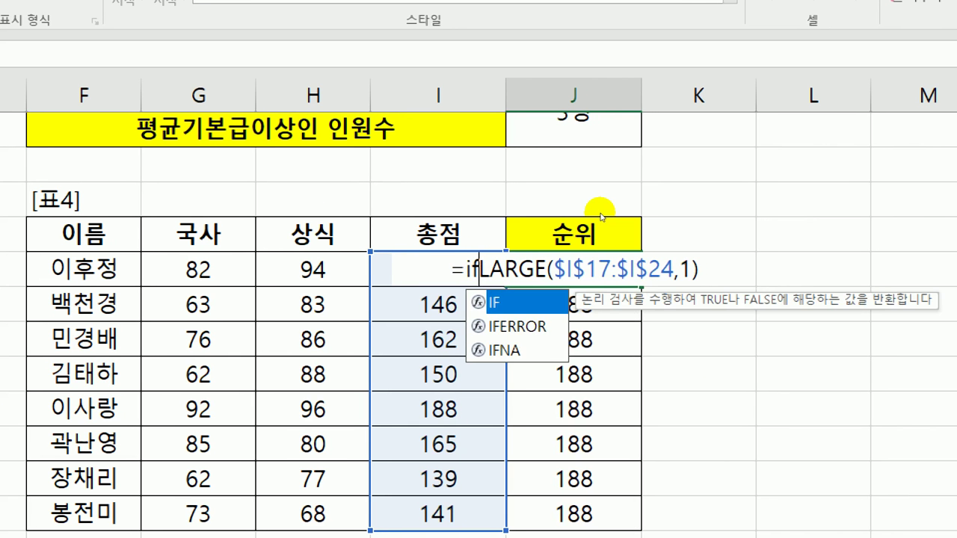
{"action": "key", "text": "Tab"}
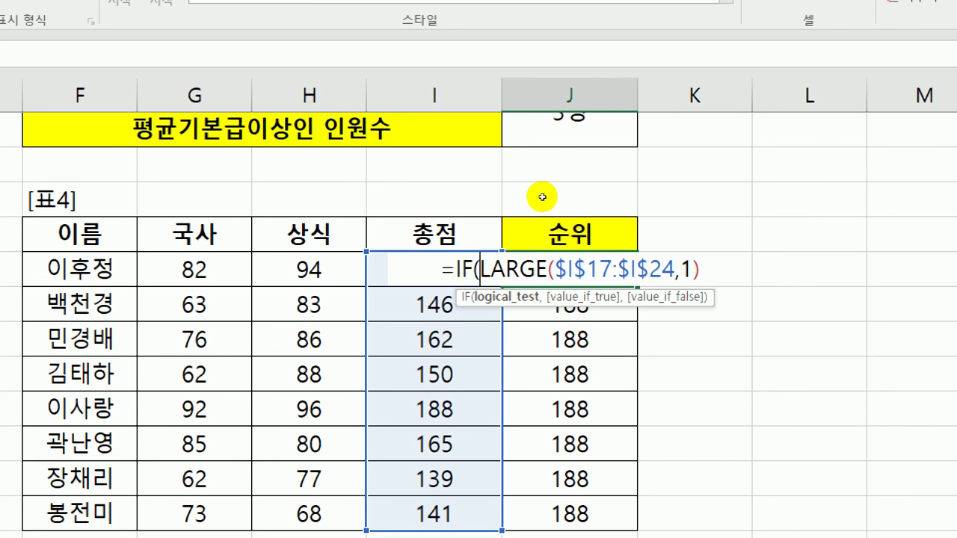
- In J17's IF formula, set the test to I17=LARGE($I$17:$I$24,1) and the true result to "최우수"
{"action": "key", "text": "Left"}
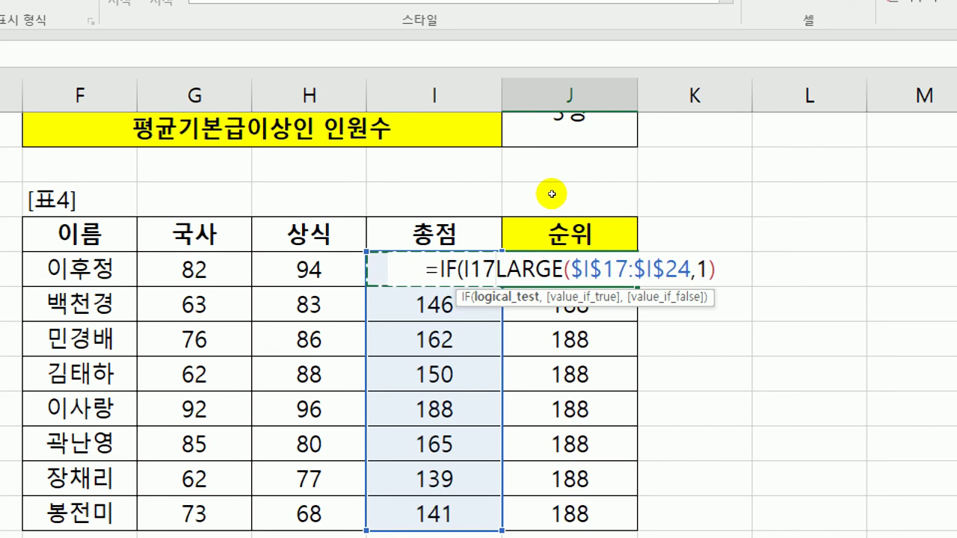
{"action": "type", "text": "="}
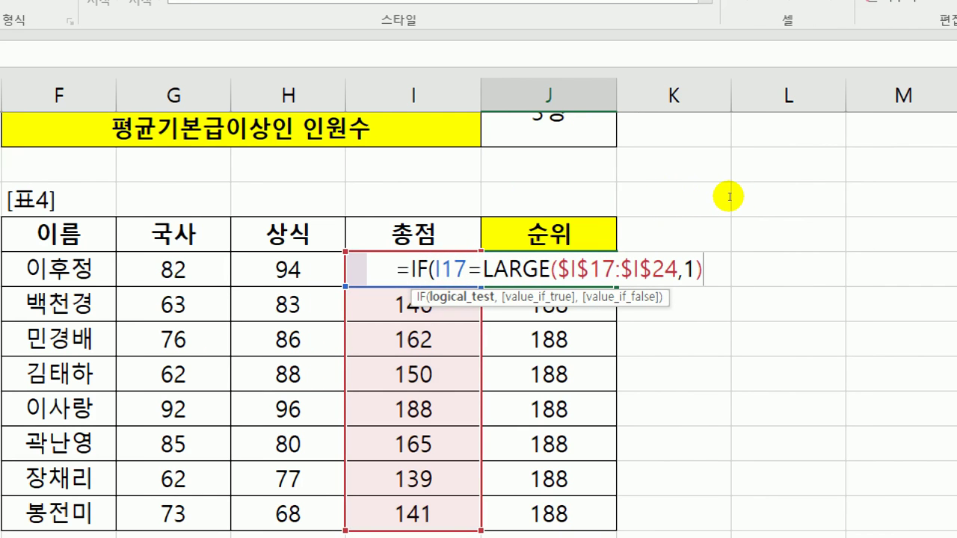
{"action": "type", "text": ","}
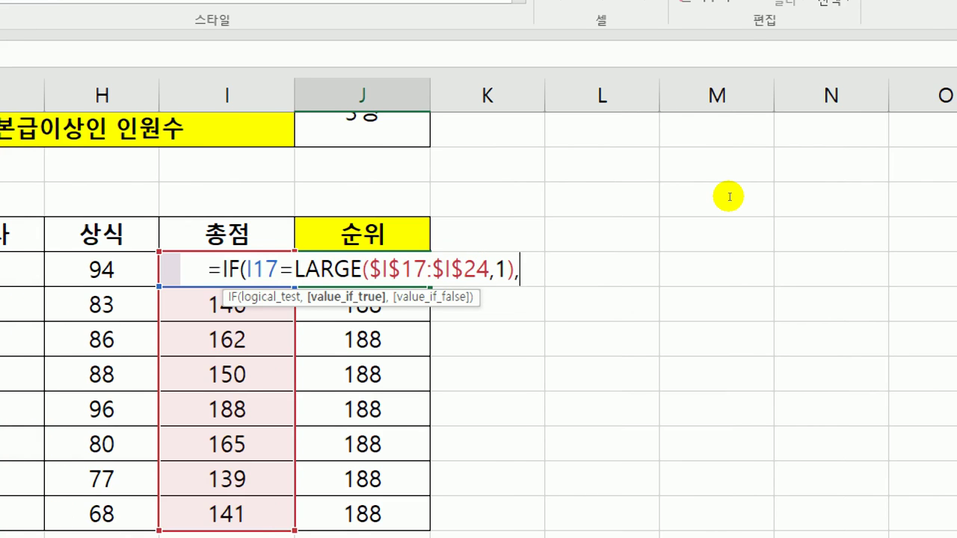
{"action": "type", "text": "\""}
{"action": "type", "text": "최우수"}
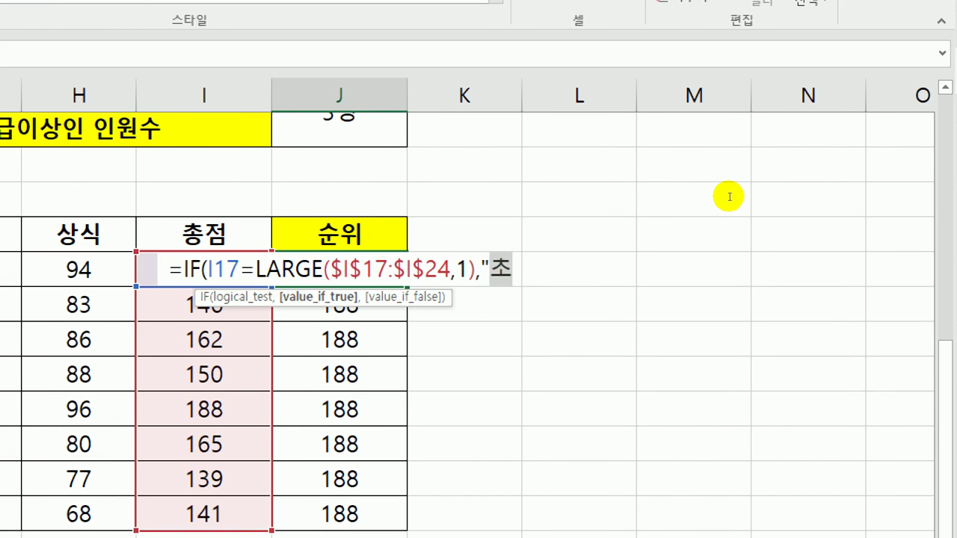
{"action": "type", "text": "\""}
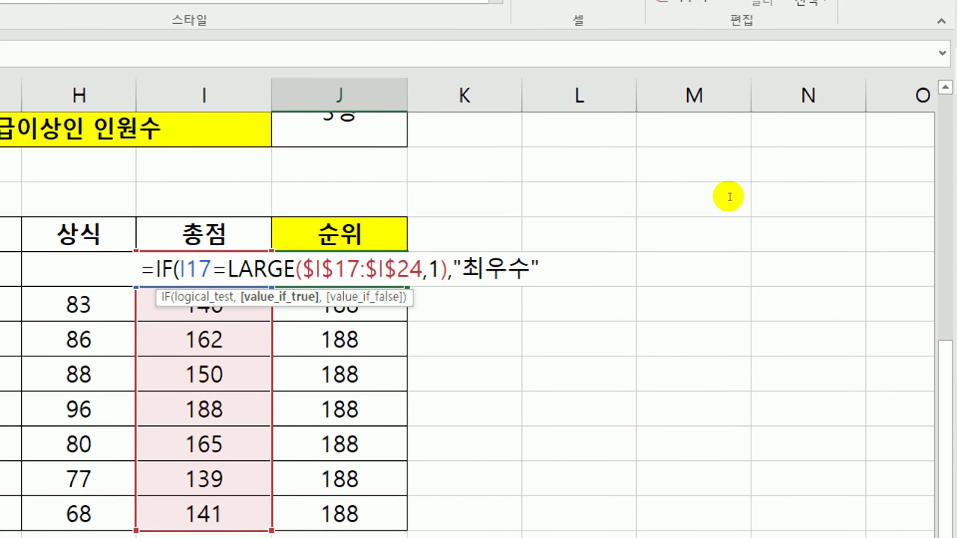
{"action": "type", "text": ","}
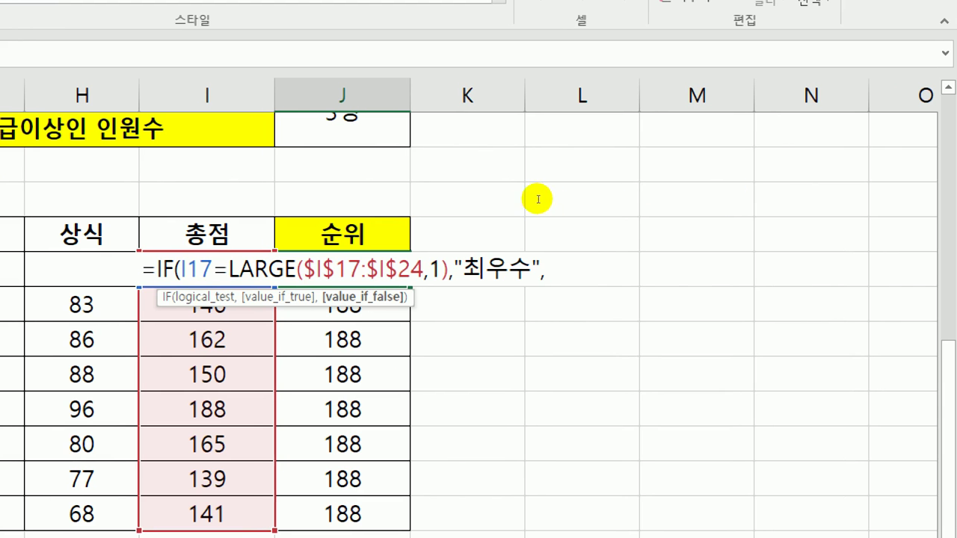
- Copy the IF part of J17's formula and paste it as the false argument of the outer IF
{"action": "key", "text": "shift+End"}
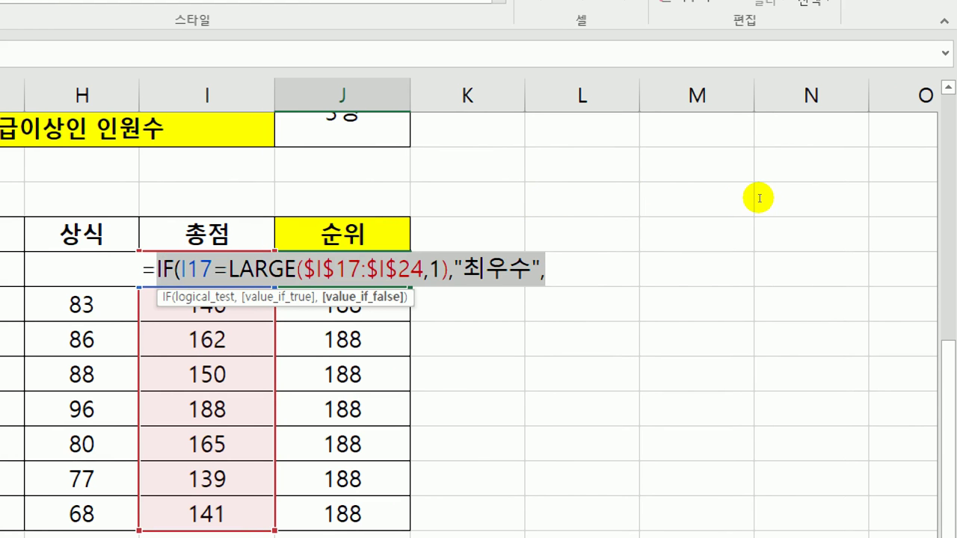
{"action": "key", "text": "End"}
{"action": "key", "text": "ctrl+v"}
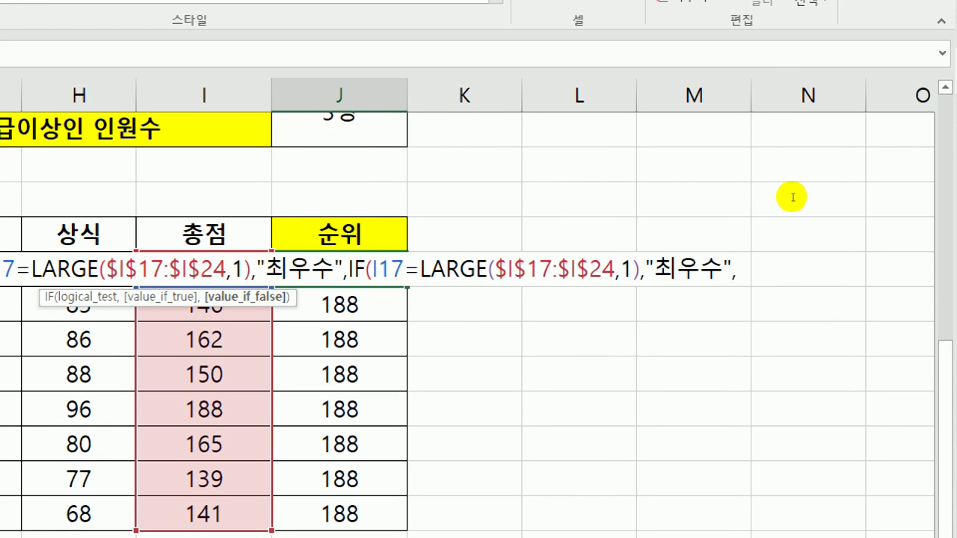
- In the nested IF, change LARGE's k to 2 and the true result to "우수"
{"action": "key", "text": "shift+Left"}
{"action": "type", "text": "2"}
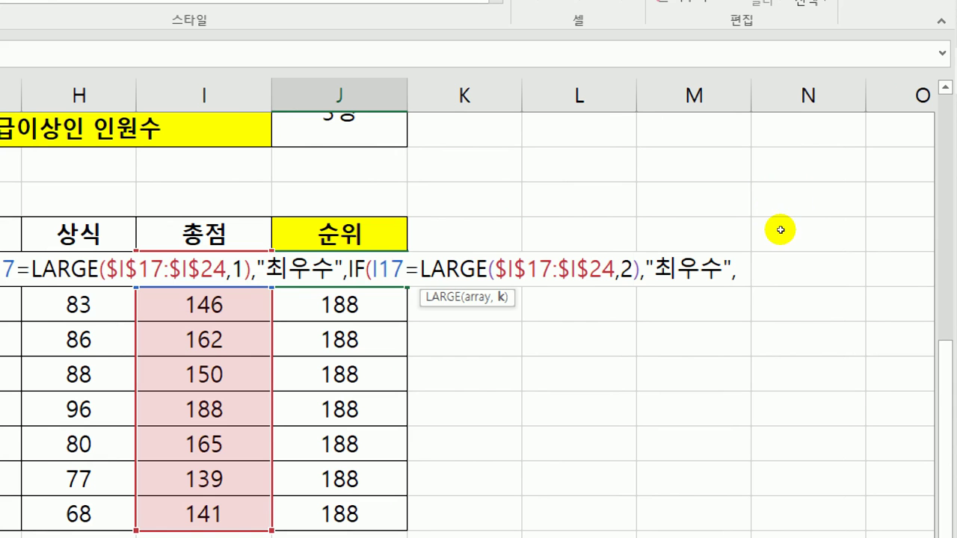
{"action": "key", "text": "Right"}
{"action": "key", "text": "Right"}
{"action": "key", "text": "Right"}
{"action": "key", "text": "shift+Right"}
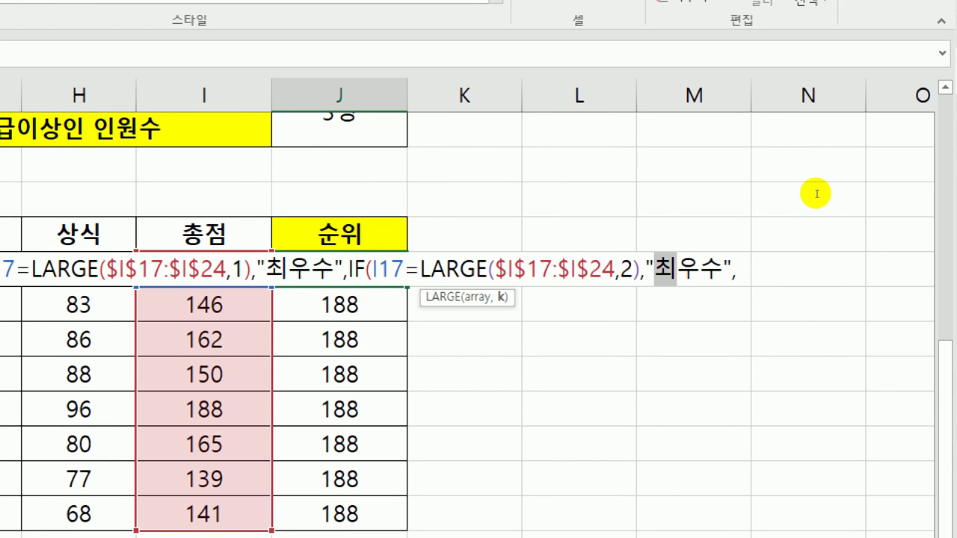
{"action": "key", "text": "Delete"}
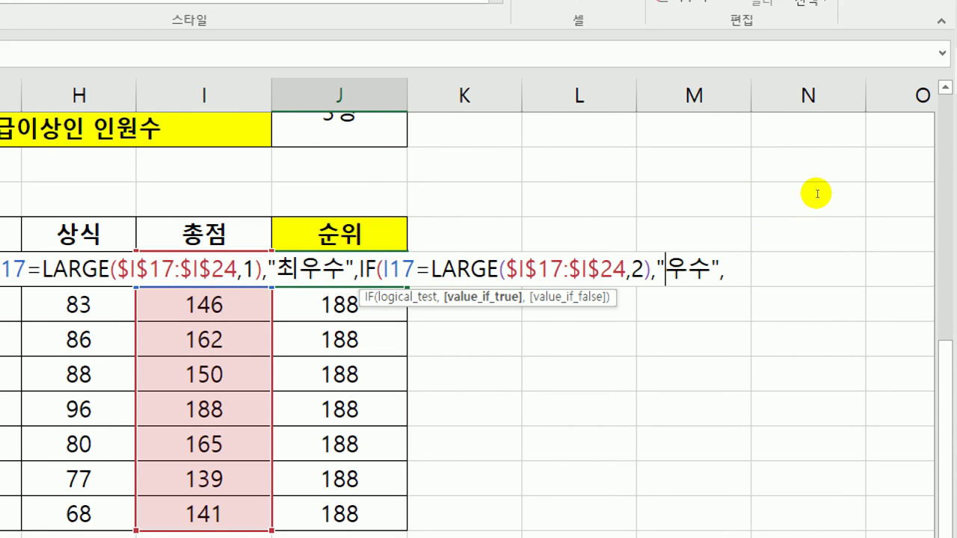
{"action": "key", "text": "Right"}
{"action": "key", "text": "Right"}
{"action": "key", "text": "Right"}
{"action": "key", "text": "Right"}
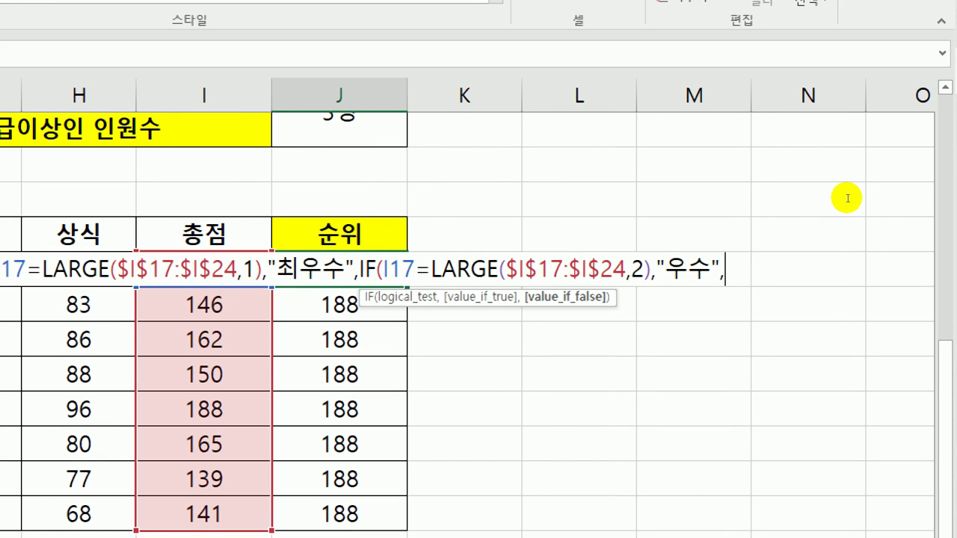
- Finish J17's nested IF formula with "" as the false result, and fill it down the 순위 column to J24
{"action": "type", "text": "\"\""}
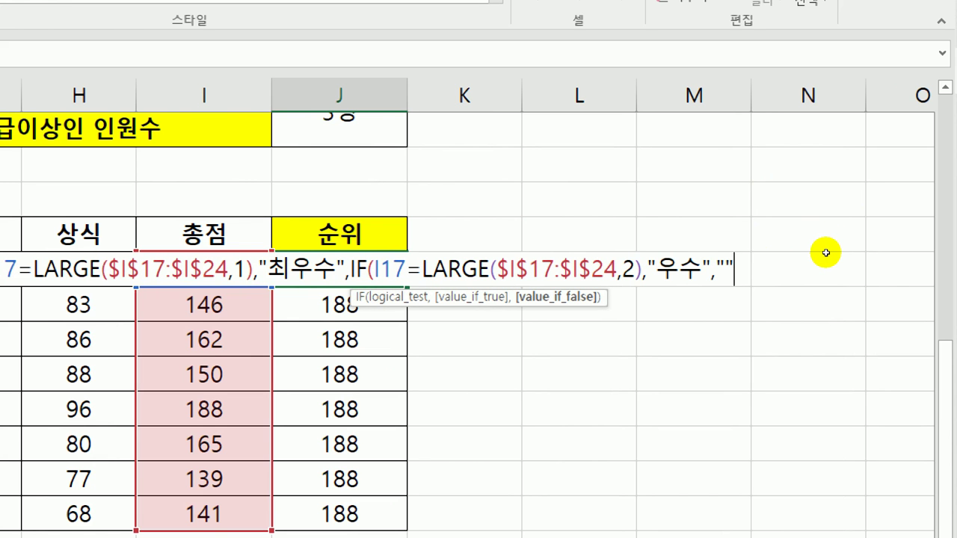
{"action": "type", "text": "))"}
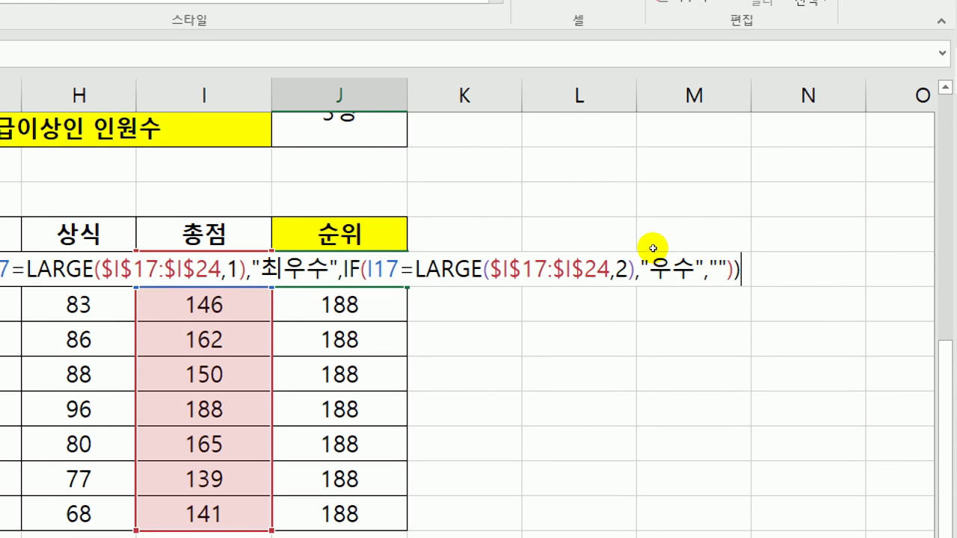
{"action": "key", "text": "ctrl+Return"}
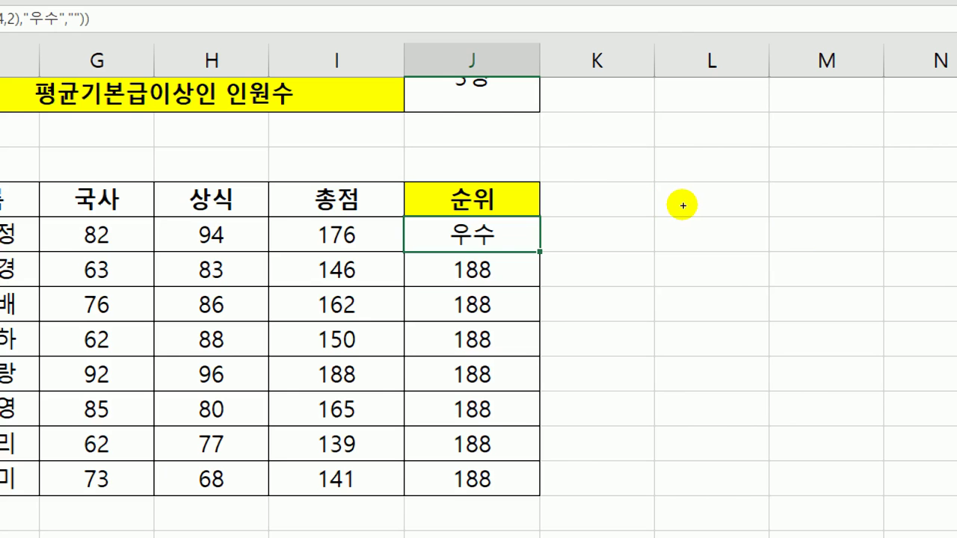
{"action": "key", "text": "ctrl+shift+Down"}
{"action": "key", "text": "ctrl+d"}
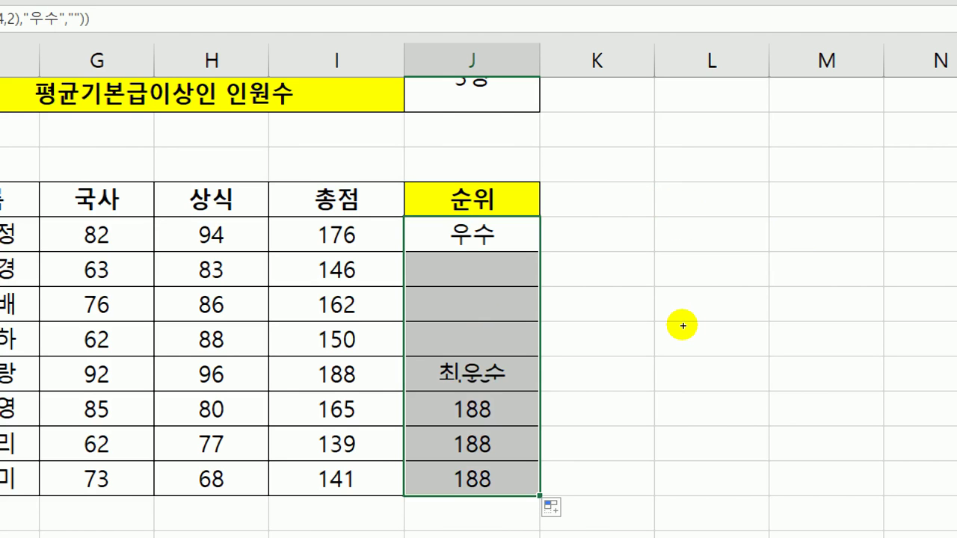
- Check the filled 순위 results in [표4] against the 총점 values
{"action": "key", "text": "Return"}
{"action": "key", "text": "Down"}
{"action": "key", "text": "Down"}
{"action": "key", "text": "Down"}
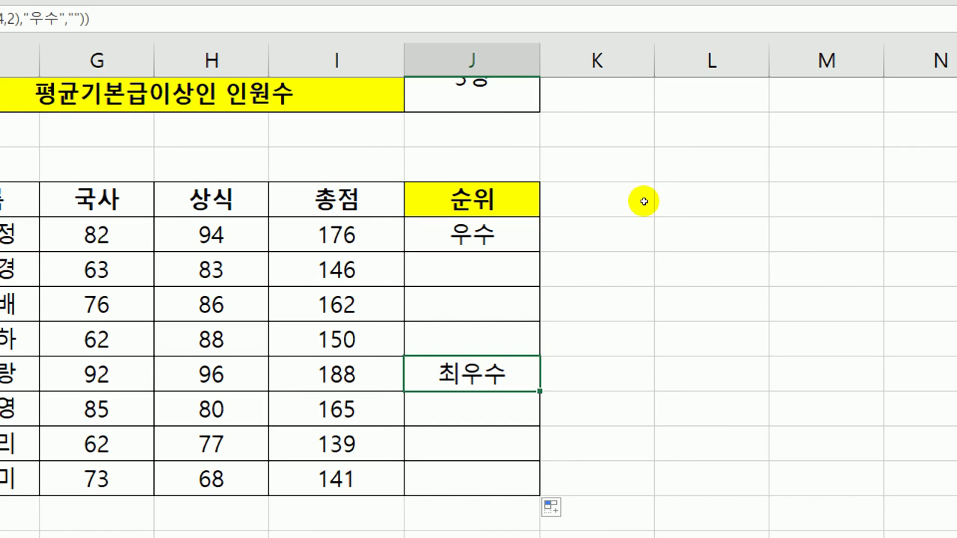
{"action": "key", "text": "Up"}
{"action": "key", "text": "Up"}
{"action": "key", "text": "Up"}
{"action": "key", "text": "Up"}
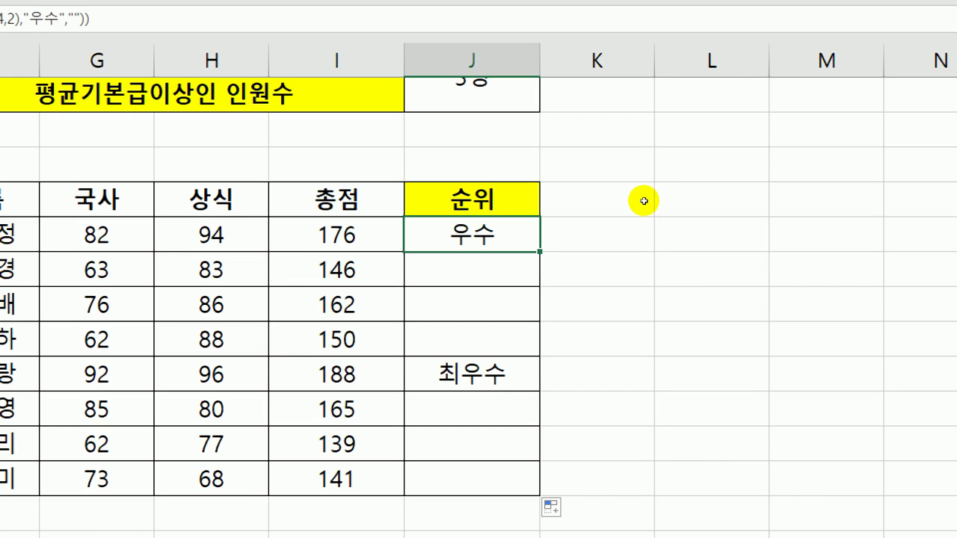
- Examine the 원서번호 codes and the empty 지원학과 column in [표5], starting from A29
{"action": "scroll", "coordinate": [448, 202], "scroll_direction": "left", "scroll_amount": 3}
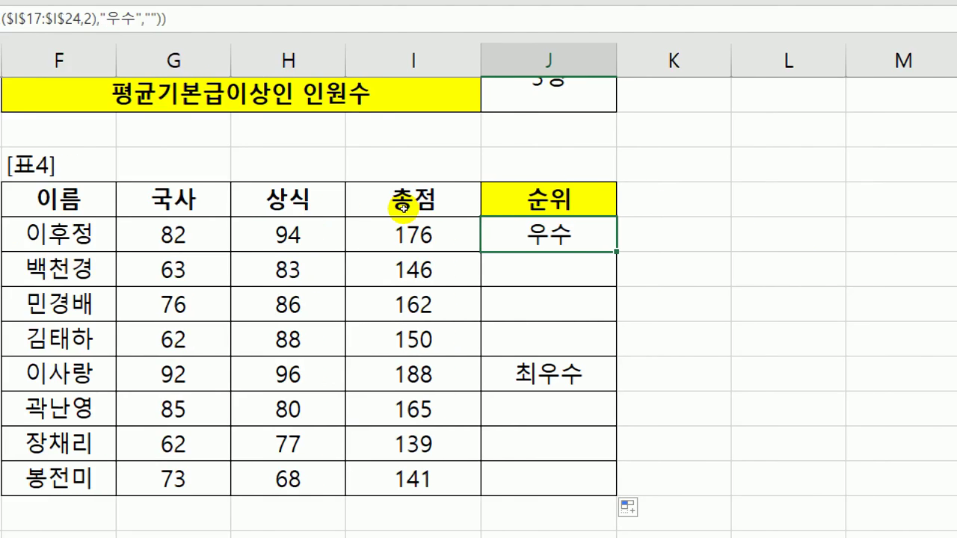
{"action": "scroll", "coordinate": [346, 210], "scroll_direction": "left", "scroll_amount": 4}
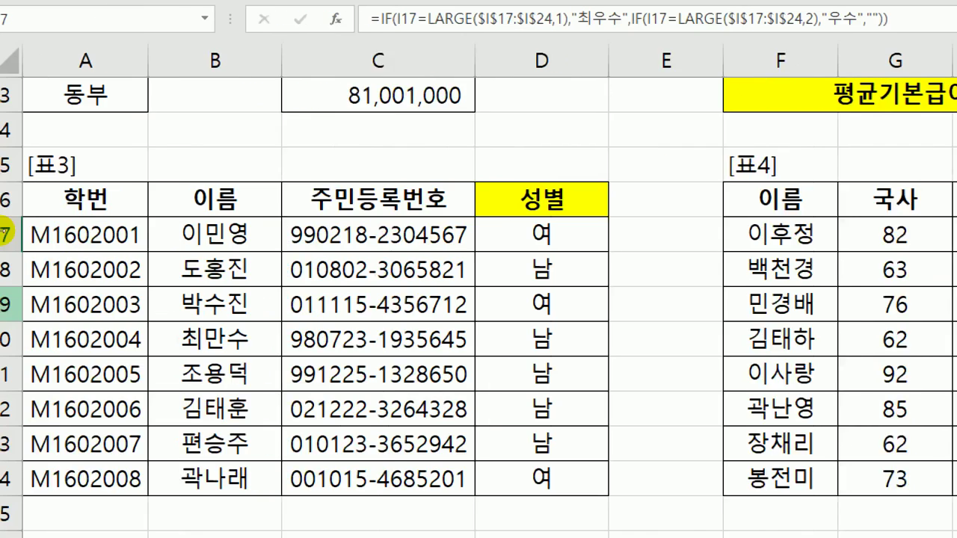
{"action": "scroll", "coordinate": [103, 278], "scroll_direction": "down", "scroll_amount": 6}
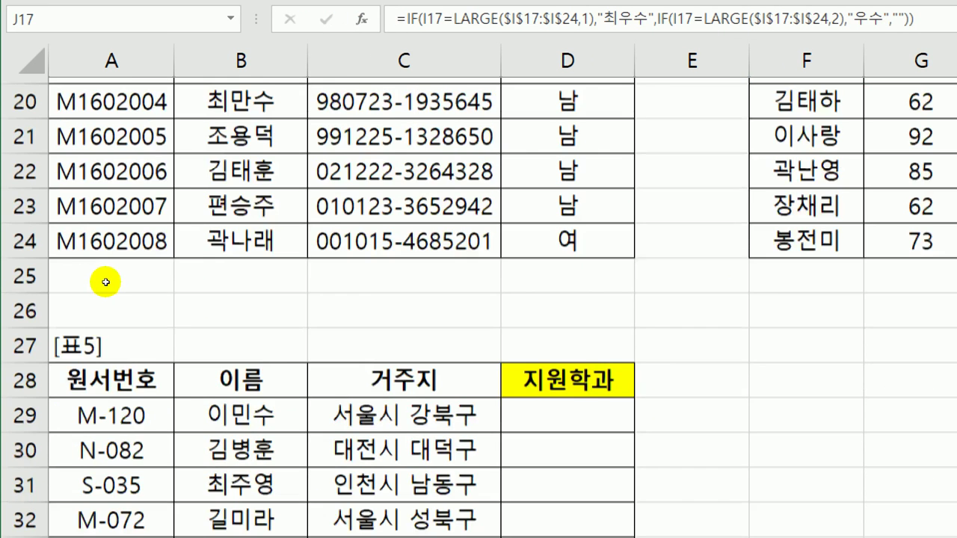
{"action": "scroll", "coordinate": [105, 282], "scroll_direction": "up", "scroll_amount": 2}
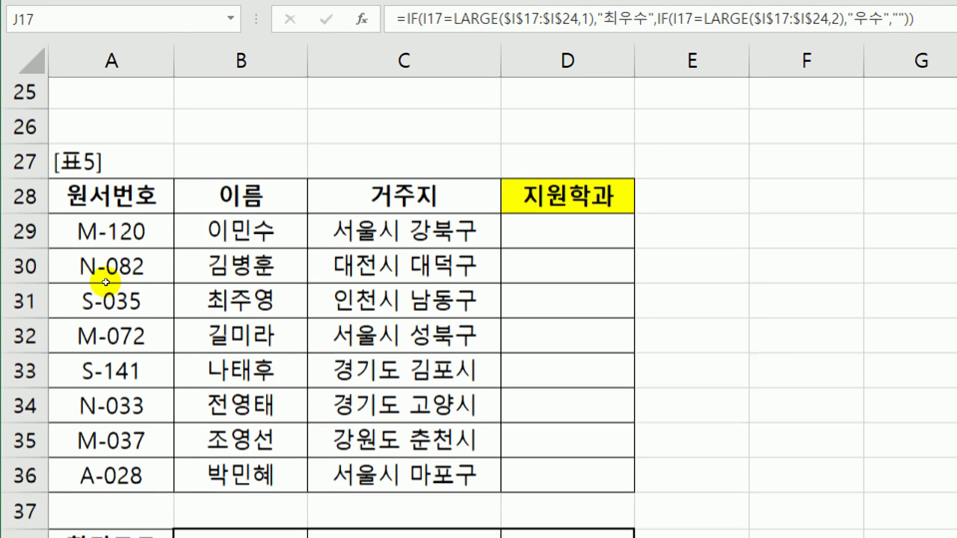
{"action": "scroll", "coordinate": [105, 282], "scroll_direction": "up", "scroll_amount": 1}
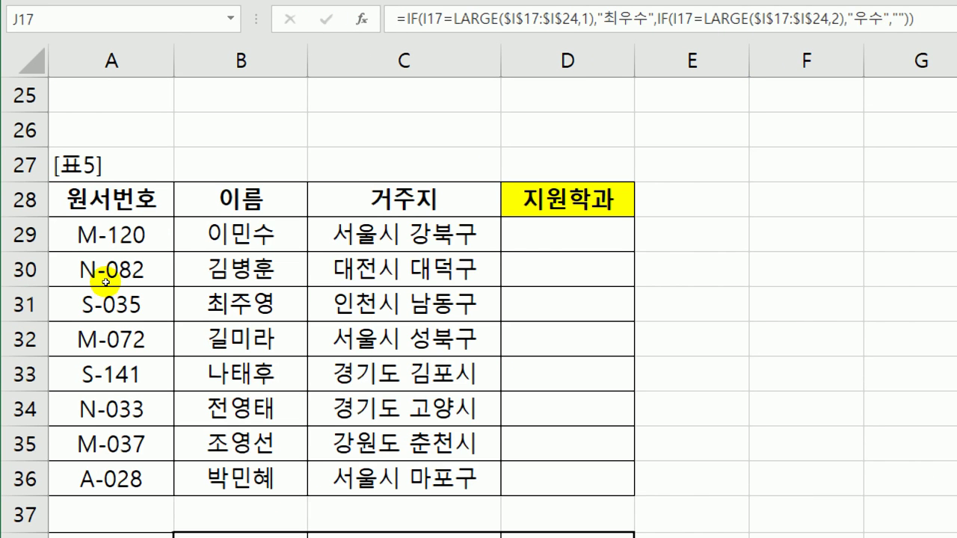
{"action": "left_click", "coordinate": [70, 228]}
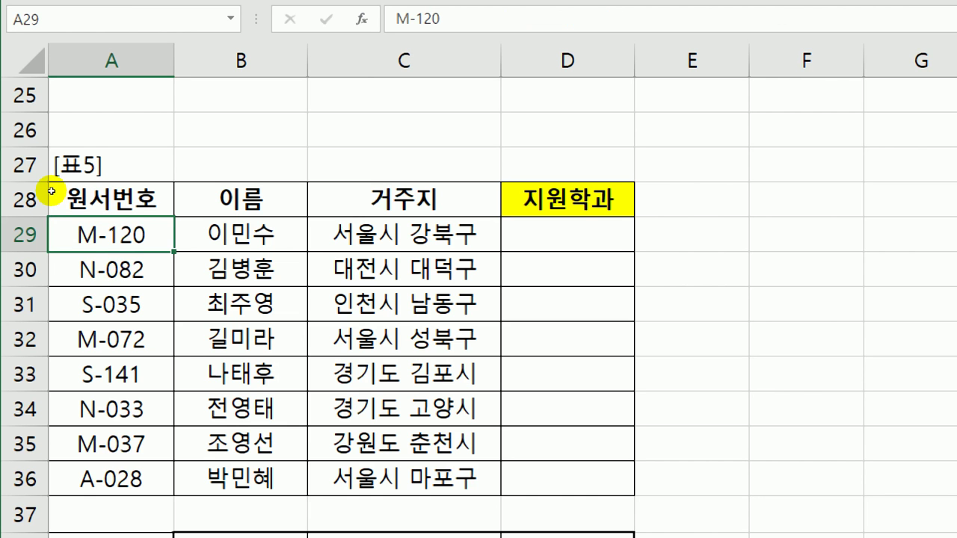
- Examine the 학과코드 and 학과명 rows of the lookup table in B38:D39
{"action": "scroll", "coordinate": [51, 191], "scroll_direction": "down", "scroll_amount": 2}
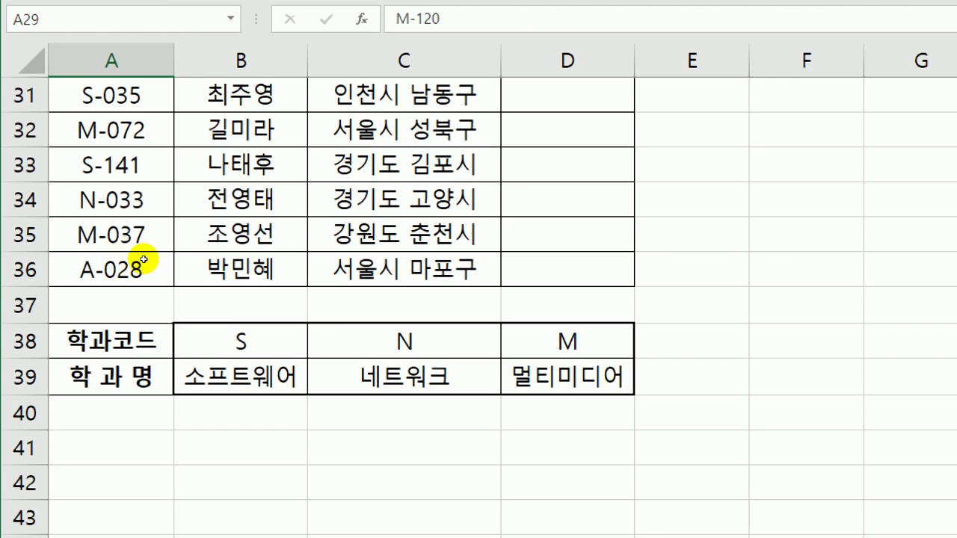
{"action": "left_click_drag", "start_coordinate": [241, 341], "coordinate": [568, 341]}
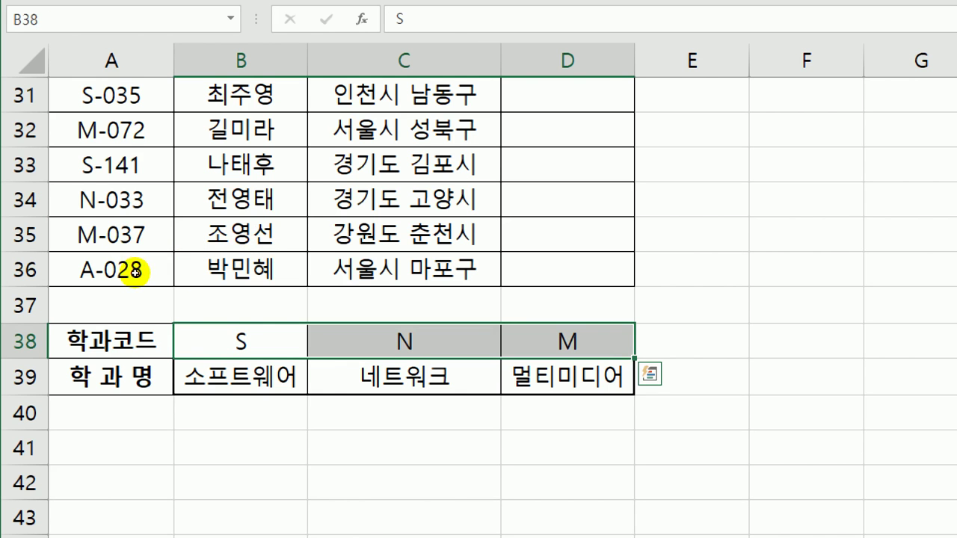
{"action": "key", "text": "Down"}
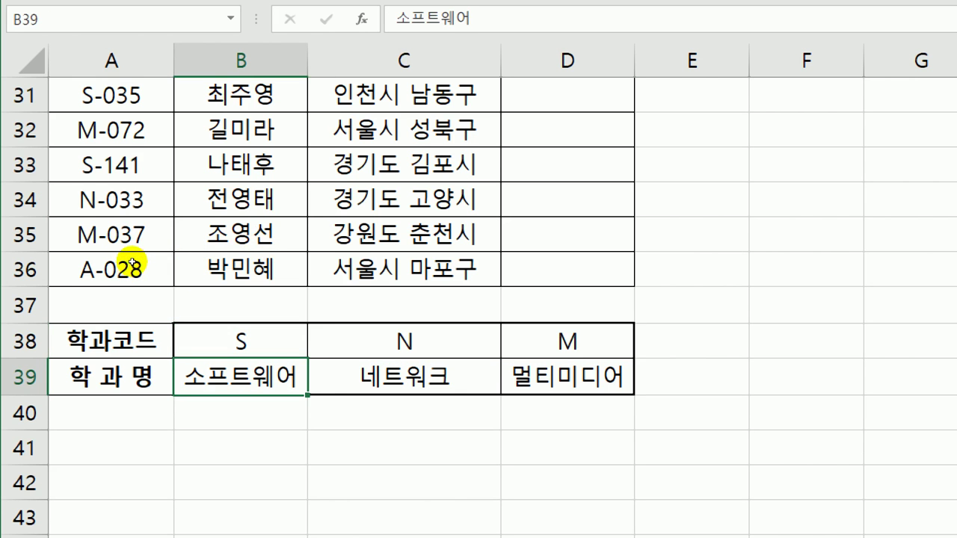
{"action": "key", "text": "Up"}
{"action": "key", "text": "shift+Right"}
{"action": "key", "text": "shift+Right"}
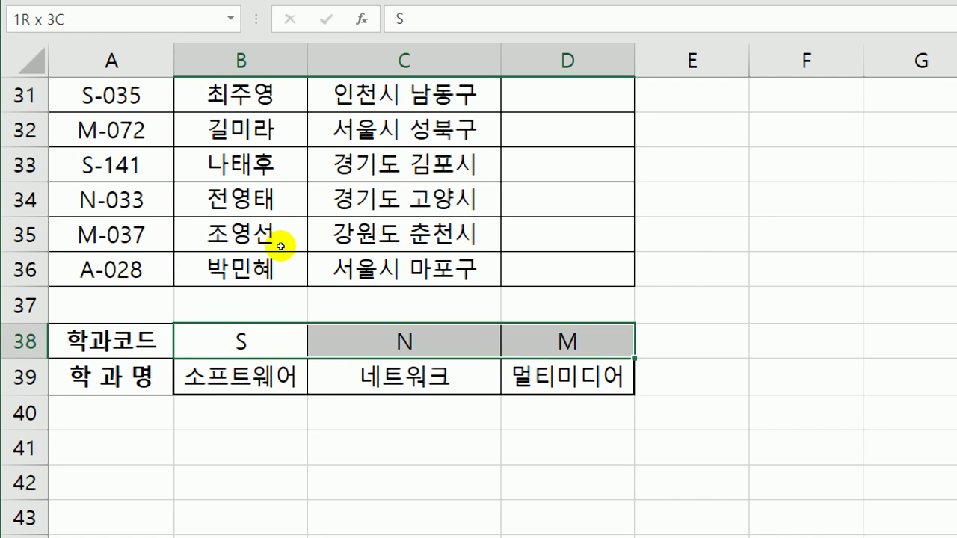
{"action": "key", "text": "shift+Down"}
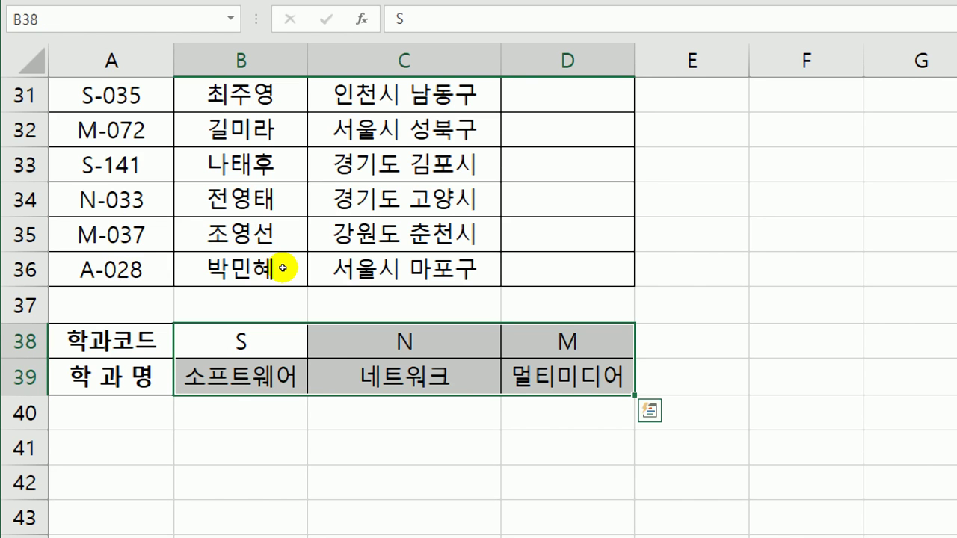
{"action": "key", "text": "Down"}
{"action": "key", "text": "Up"}
{"action": "key", "text": "shift+Right"}
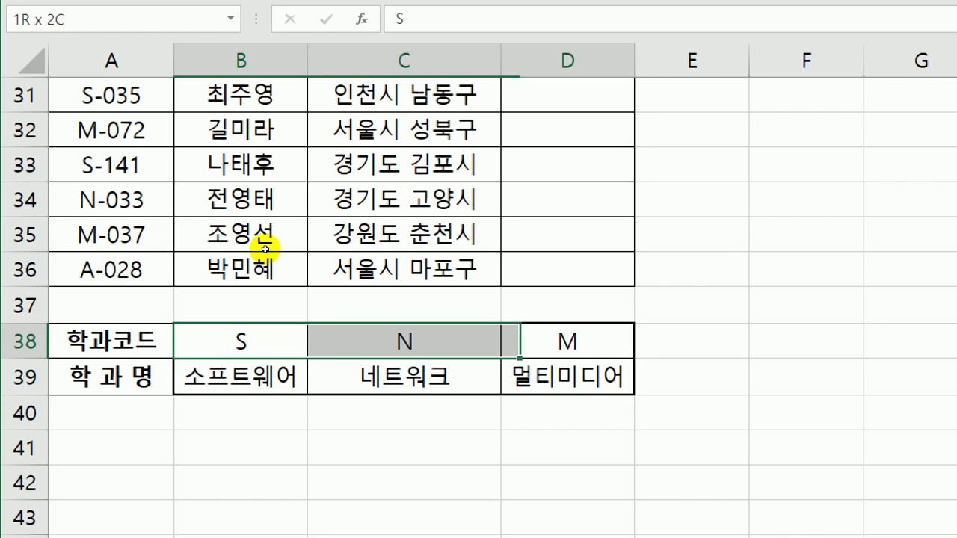
{"action": "key", "text": "shift+Right"}
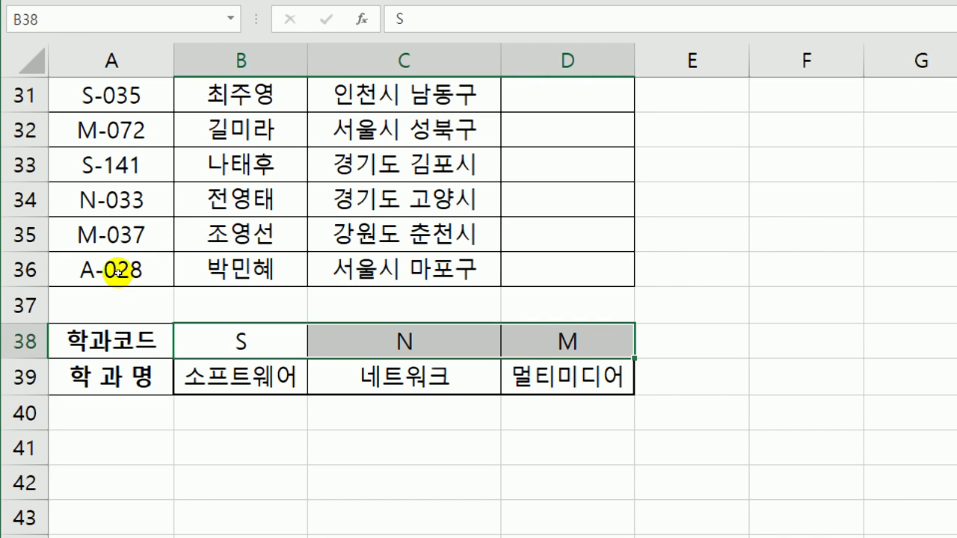
{"action": "key", "text": "Down"}
{"action": "key", "text": "shift+Right"}
{"action": "key", "text": "shift+Right"}
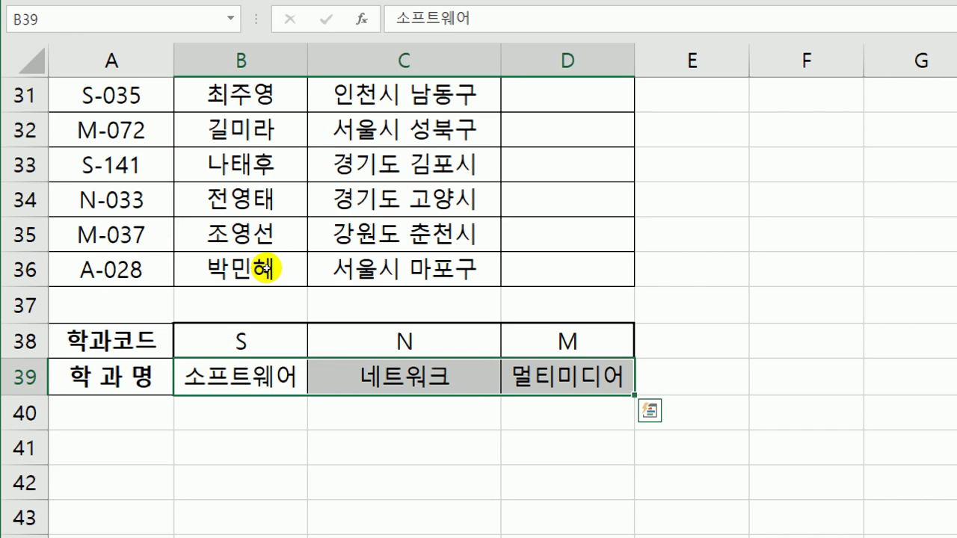
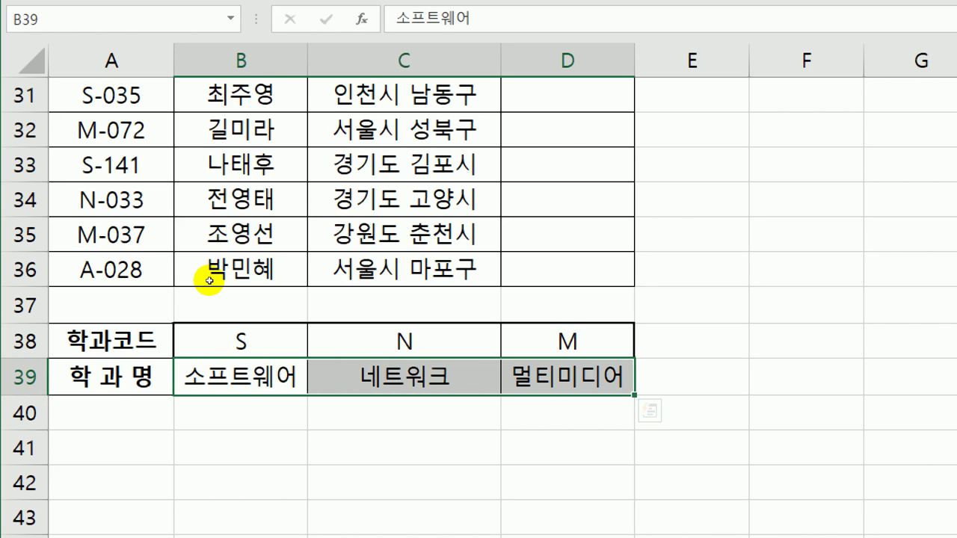
- Enter =LEFT(A29,1) in D29 of the 지원학과 column to extract the first character of the 원서번호
{"action": "scroll", "coordinate": [208, 278], "scroll_direction": "up", "scroll_amount": 2}
{"action": "key", "text": "ctrl+Up"}
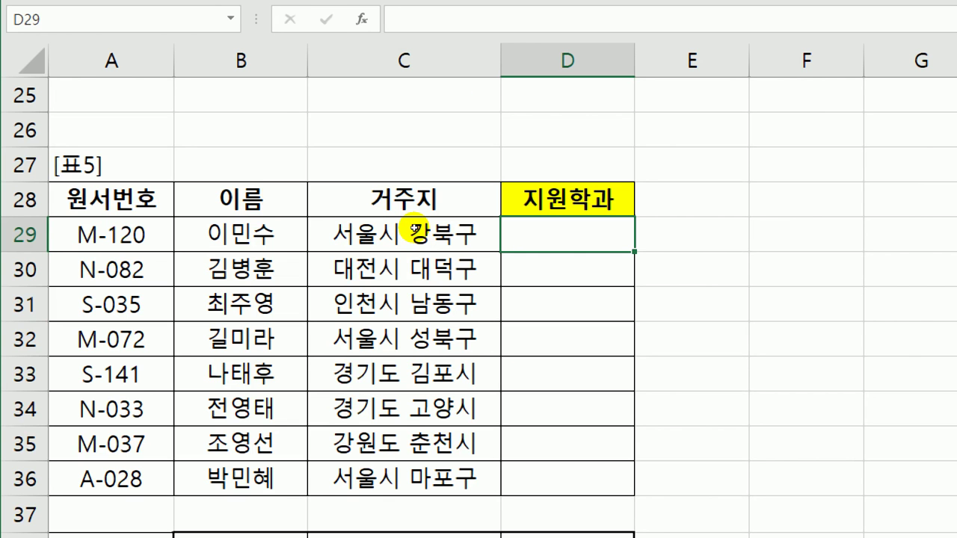
{"action": "type", "text": "="}
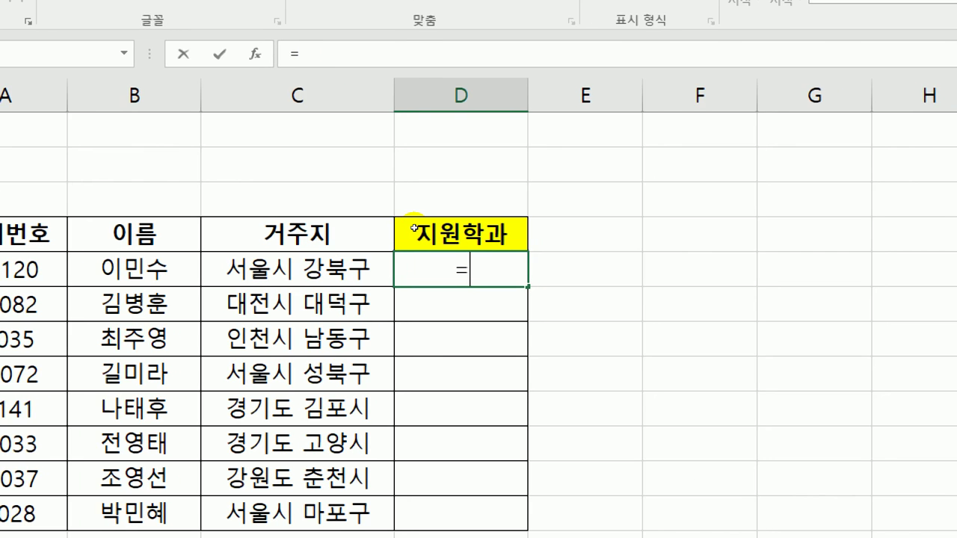
{"action": "type", "text": "le"}
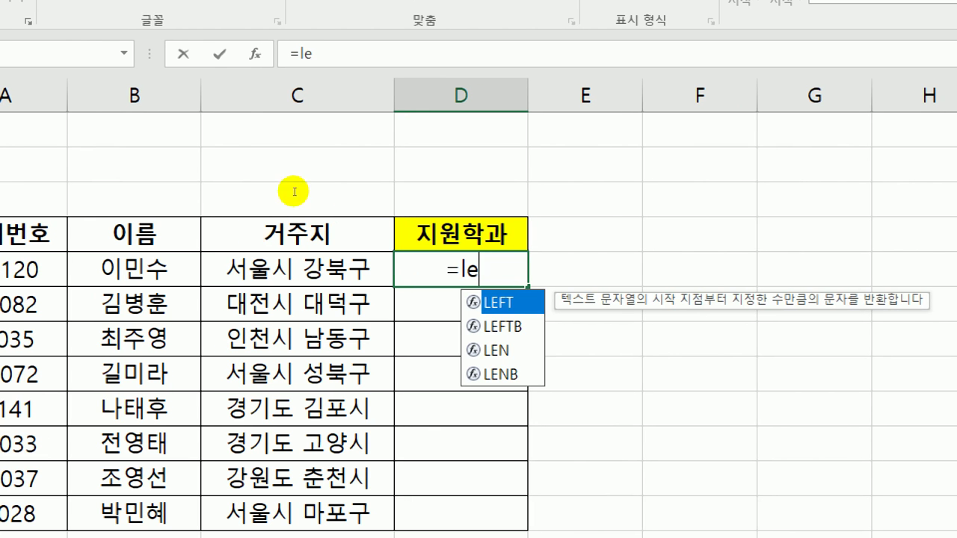
{"action": "key", "text": "Tab"}
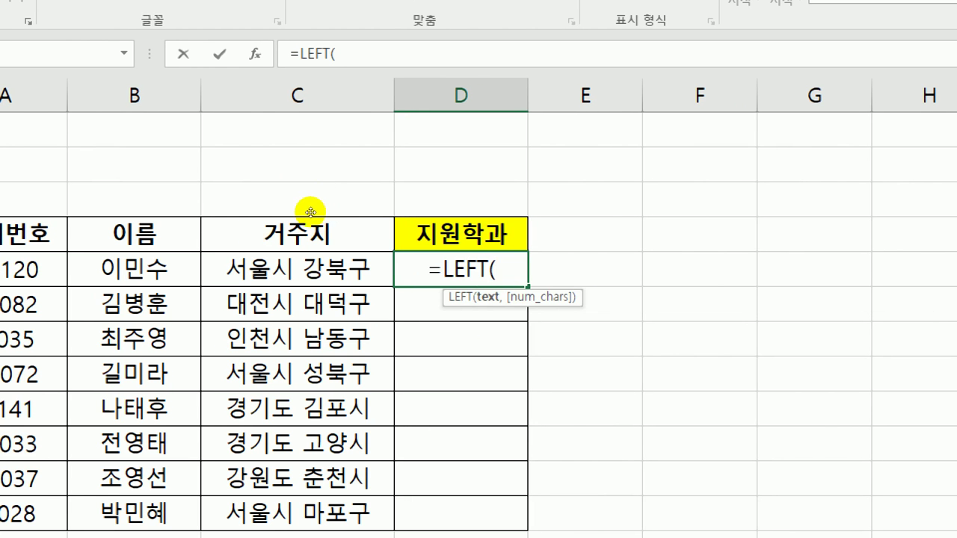
{"action": "key", "text": "Left"}
{"action": "key", "text": "Left"}
{"action": "key", "text": "Left"}
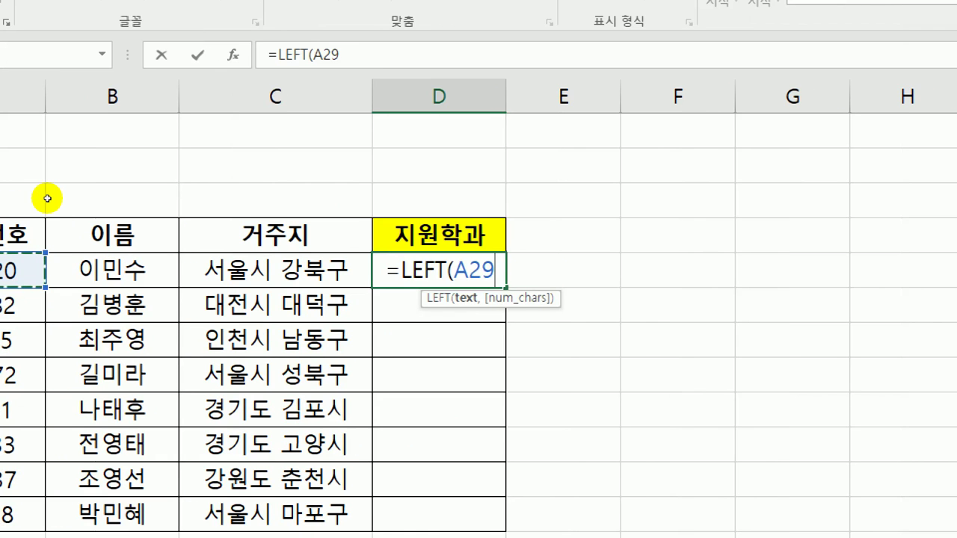
{"action": "type", "text": ",1"}
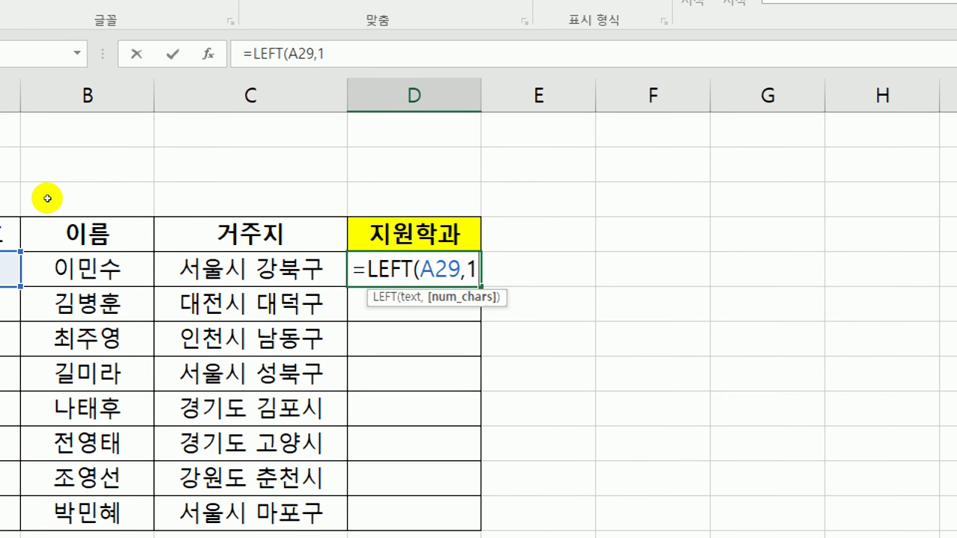
{"action": "type", "text": ")"}
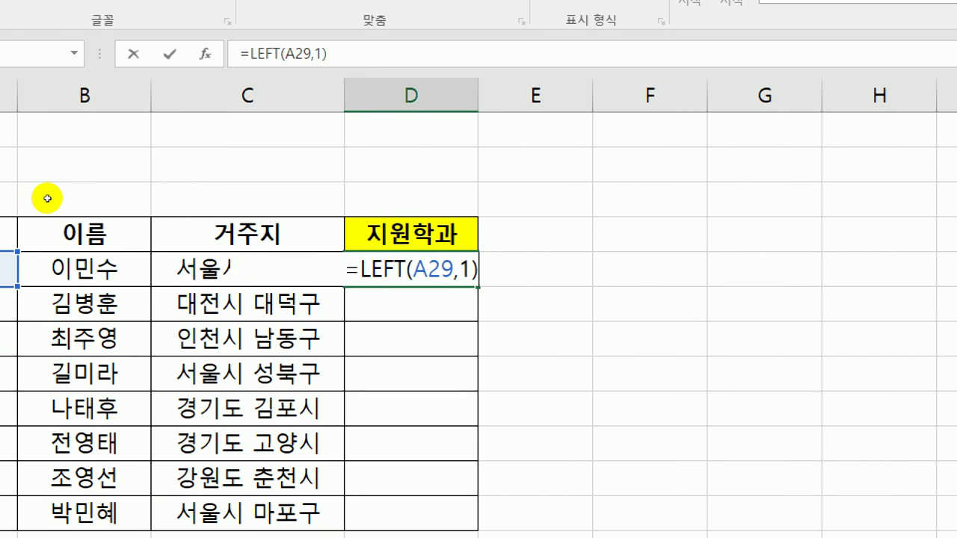
{"action": "key", "text": "Return"}
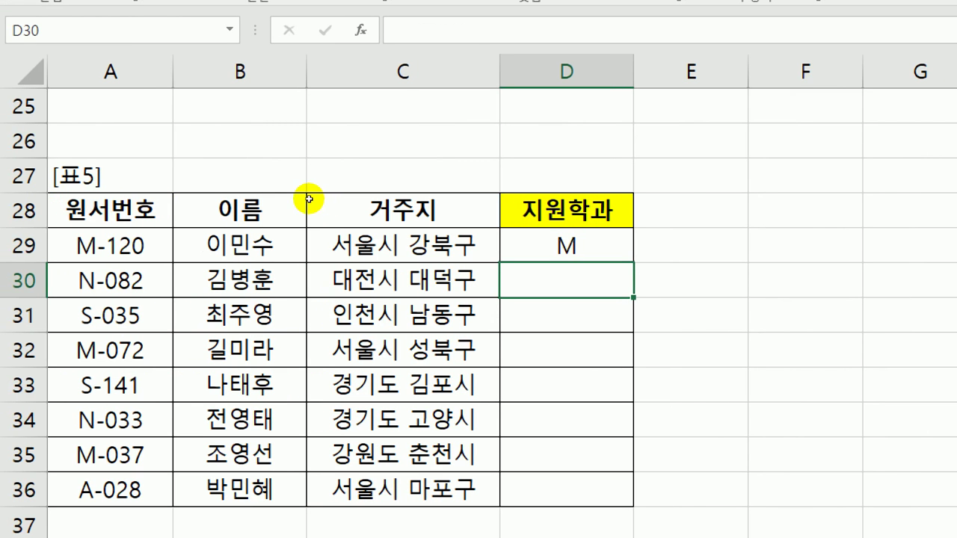
- Fill D29's LEFT formula down the 지원학과 column to D36
{"action": "key", "text": "Up"}
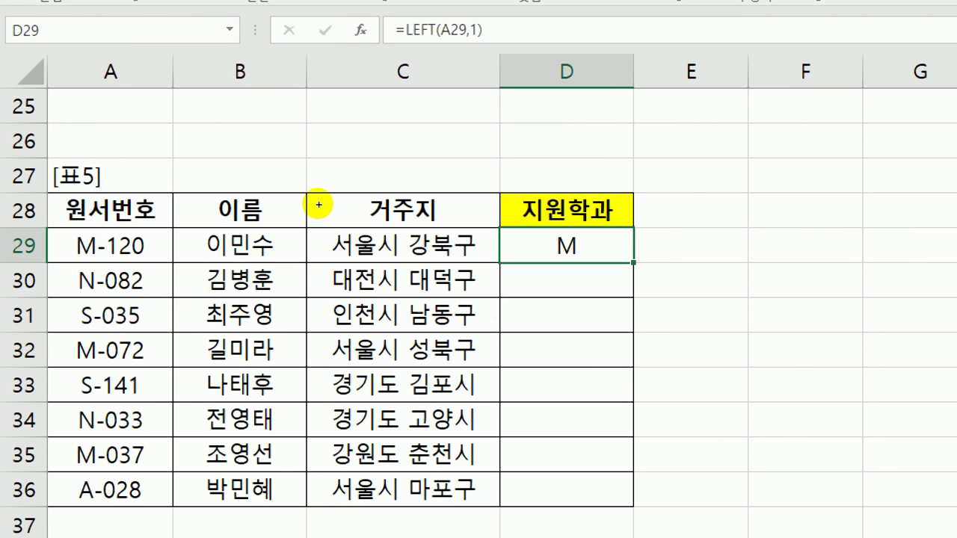
{"action": "key", "text": "shift+Down"}
{"action": "key", "text": "shift+Down"}
{"action": "key", "text": "shift+Down"}
{"action": "key", "text": "shift+Down"}
{"action": "key", "text": "shift+Down"}
{"action": "key", "text": "shift+Down"}
{"action": "key", "text": "shift+Down"}
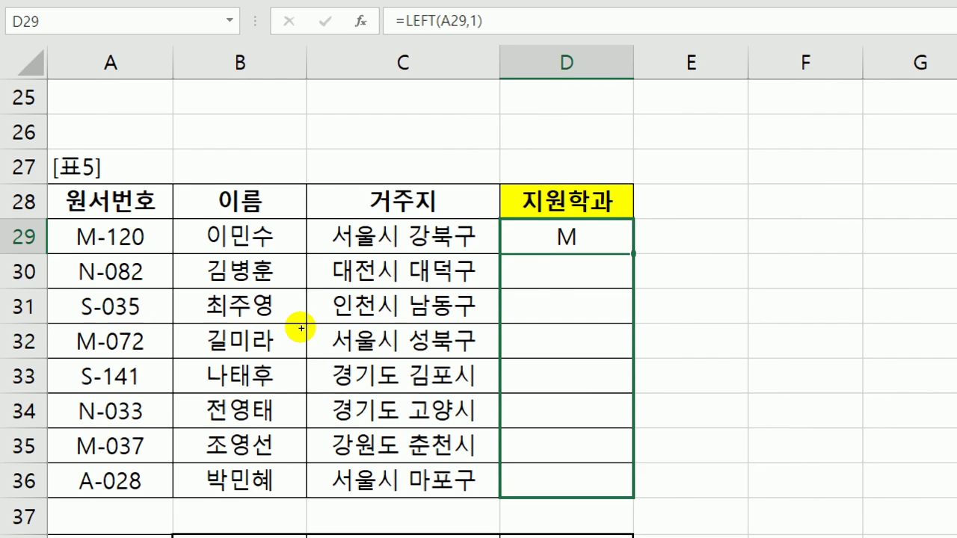
{"action": "key", "text": "ctrl+d"}
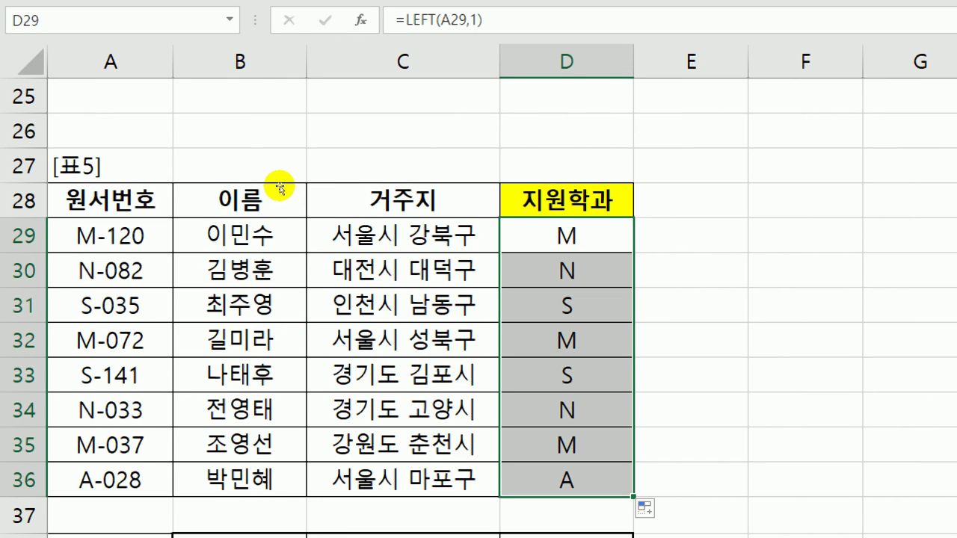
- Edit D29's formula to nest LEFT(A29,1) inside HLOOKUP as the lookup value
{"action": "key", "text": "shift+BackSpace"}
{"action": "key", "text": "F2"}
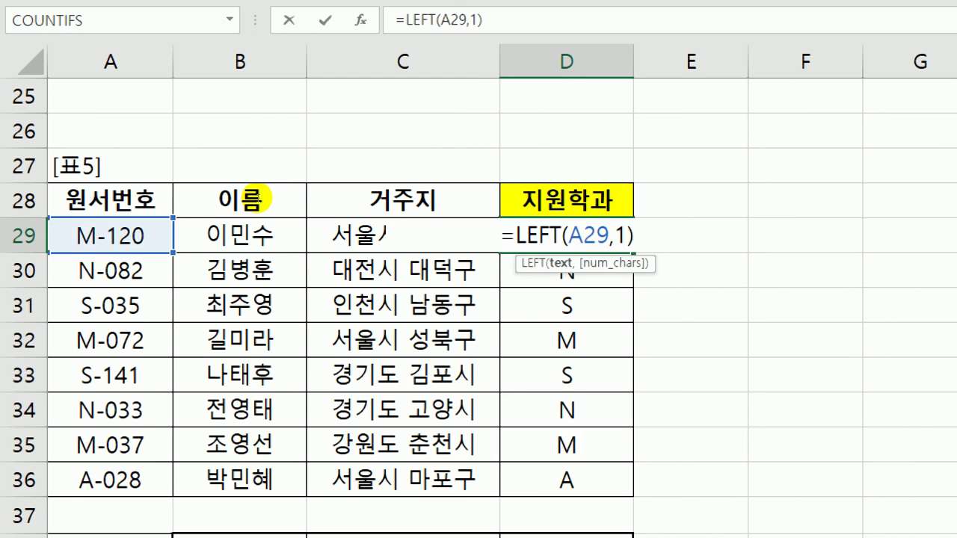
{"action": "type", "text": "hl"}
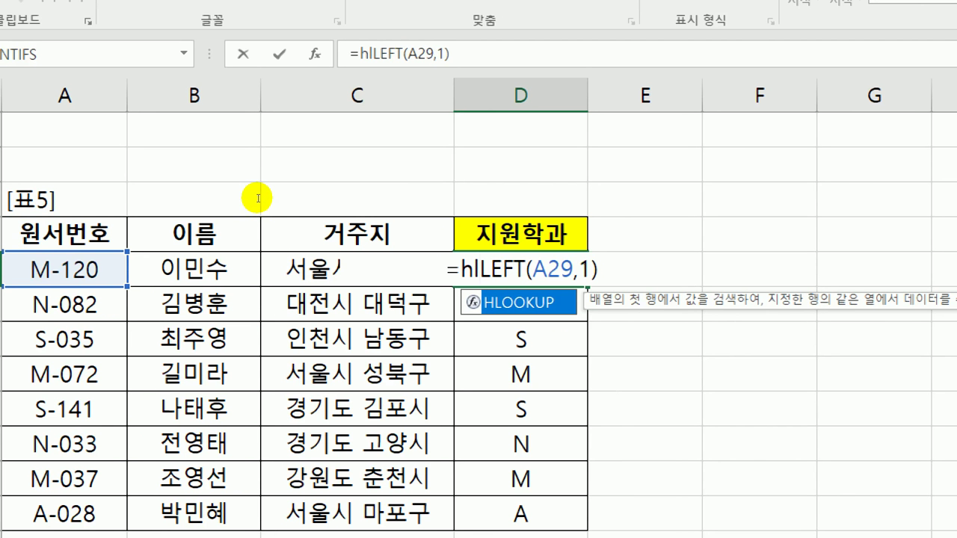
{"action": "key", "text": "Tab"}
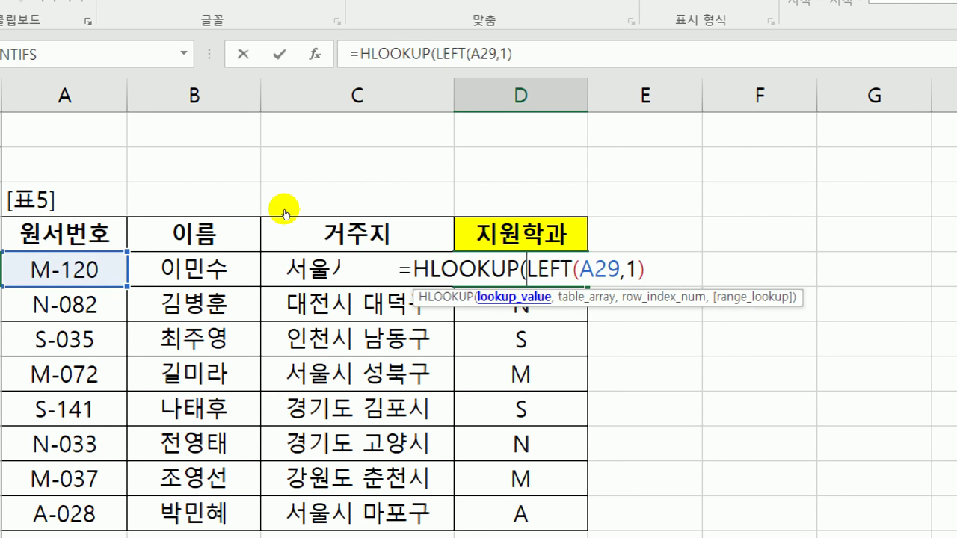
- Open the function arguments for HLOOKUP in D29 and set Table_array to the absolute range $B$38:$D$39
{"action": "key", "text": "Left"}
{"action": "key", "text": "Left"}
{"action": "key", "text": "Left"}
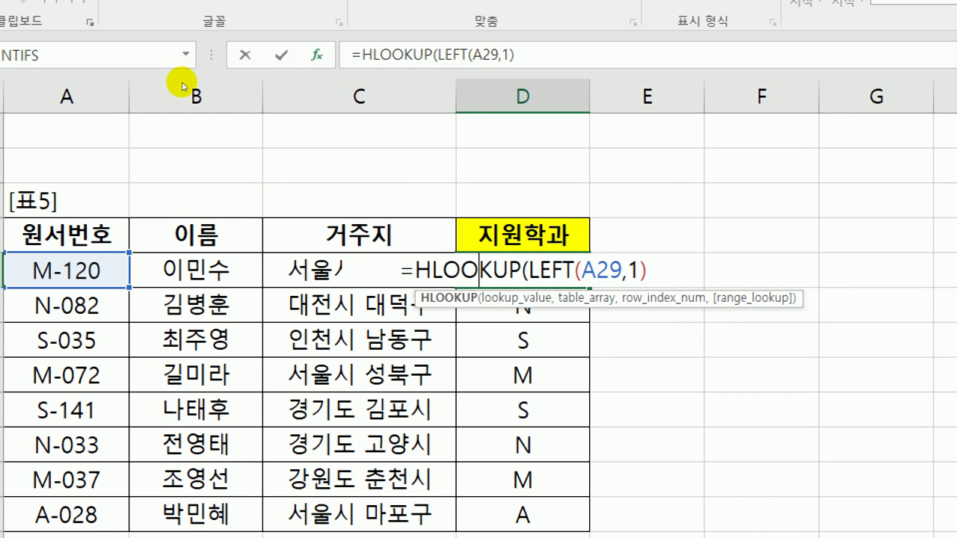
{"action": "key", "text": "Right"}
{"action": "key", "text": "Right"}
{"action": "key", "text": "Right"}
{"action": "key", "text": "Right"}
{"action": "key", "text": "Right"}
{"action": "key", "text": "Right"}
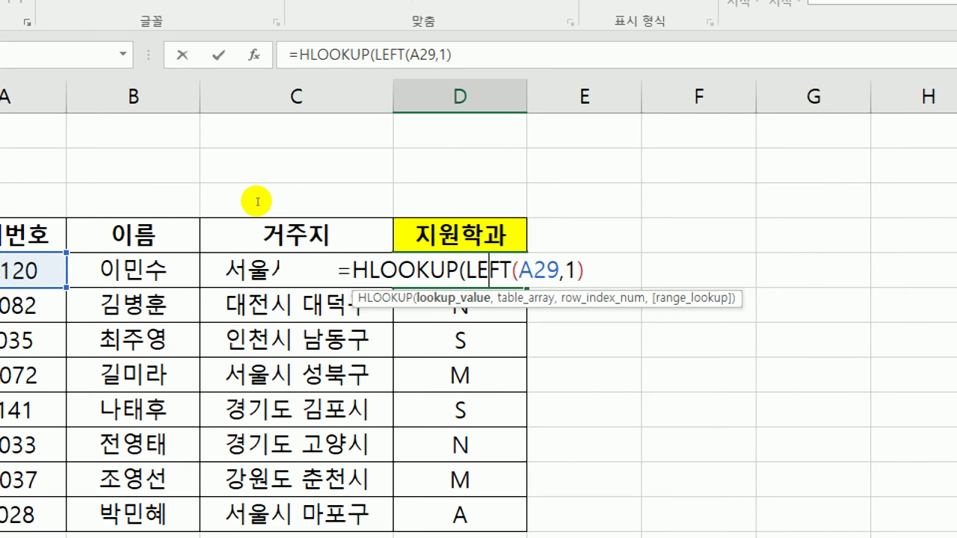
{"action": "key", "text": "Left"}
{"action": "key", "text": "Left"}
{"action": "key", "text": "Left"}
{"action": "key", "text": "Left"}
{"action": "key", "text": "Left"}
{"action": "key", "text": "Left"}
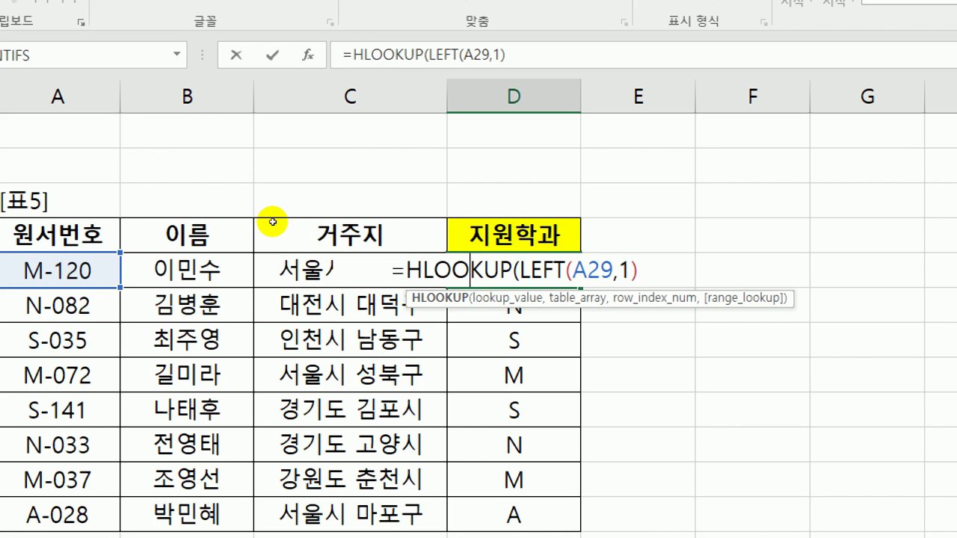
{"action": "key", "text": "ctrl+a"}
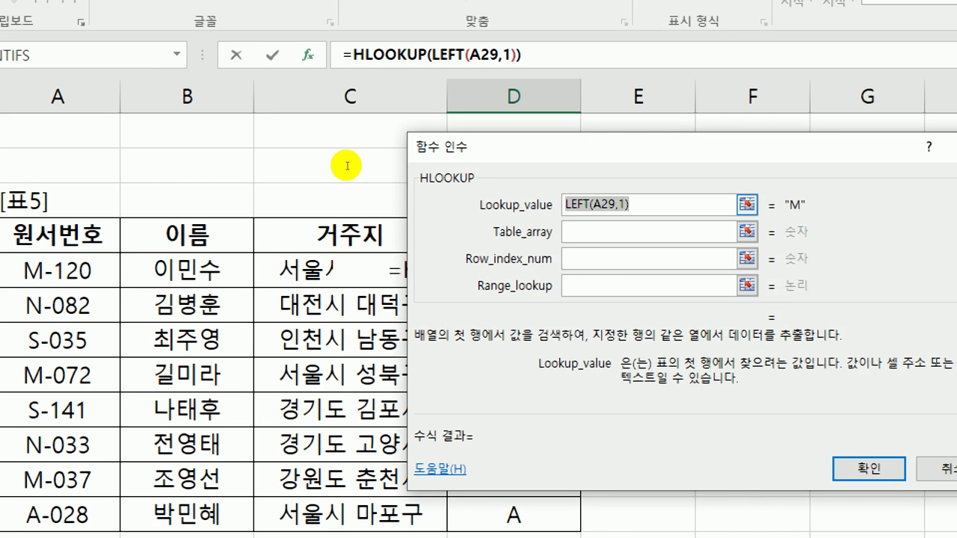
{"action": "key", "text": "Tab"}
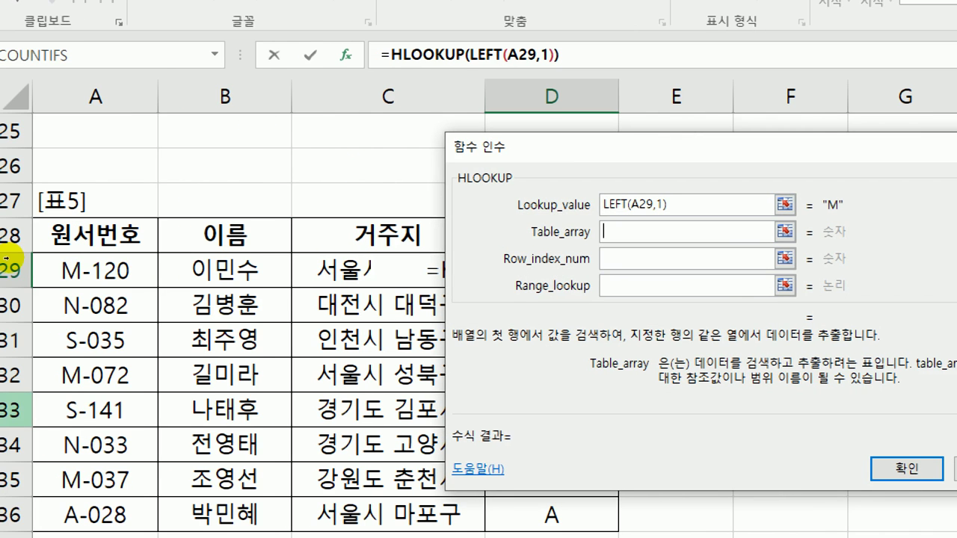
{"action": "scroll", "coordinate": [10, 314], "scroll_direction": "down", "scroll_amount": 2}
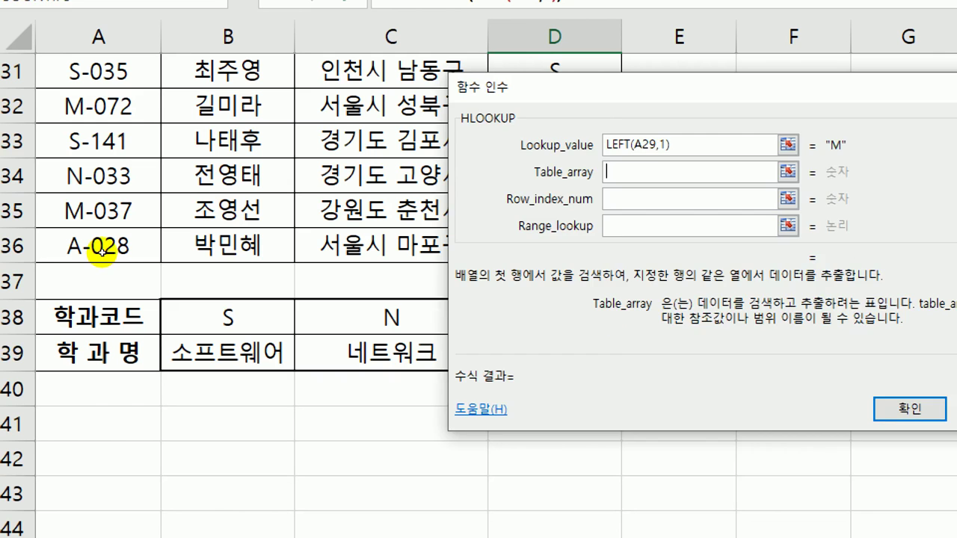
{"action": "left_click_drag", "start_coordinate": [225, 320], "coordinate": [554, 351]}
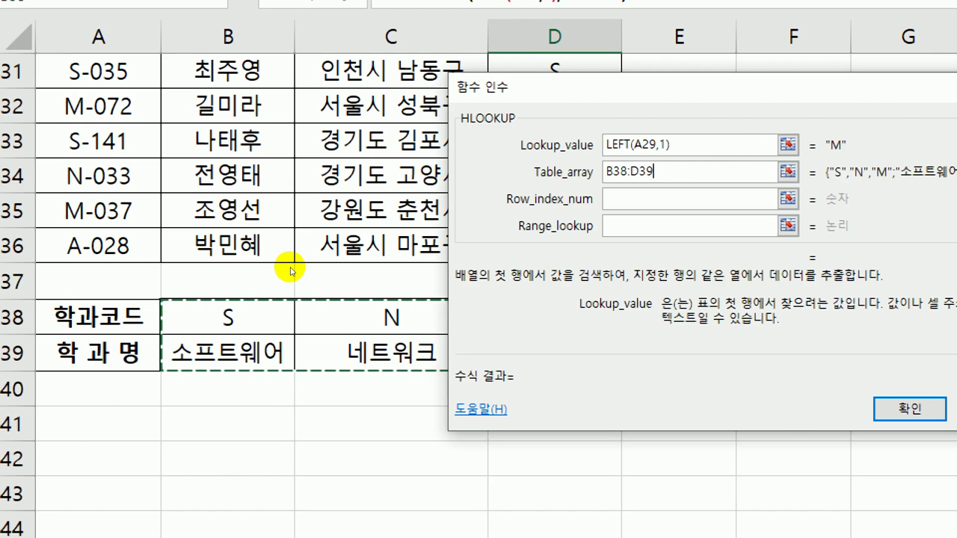
{"action": "key", "text": "F4"}
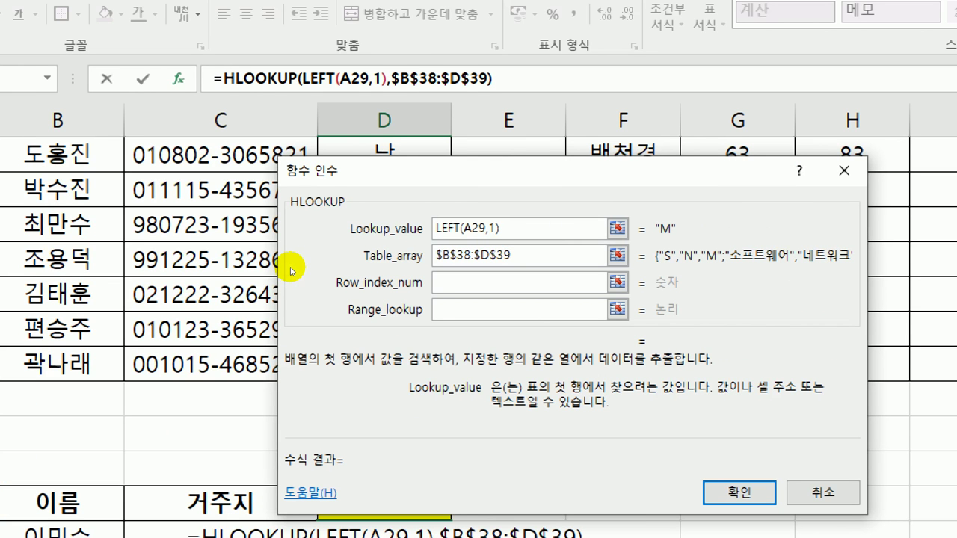
- Set HLOOKUP's Row_index_num to 2 and Range_lookup to 0, and confirm the formula in D29
{"action": "key", "text": "Tab"}
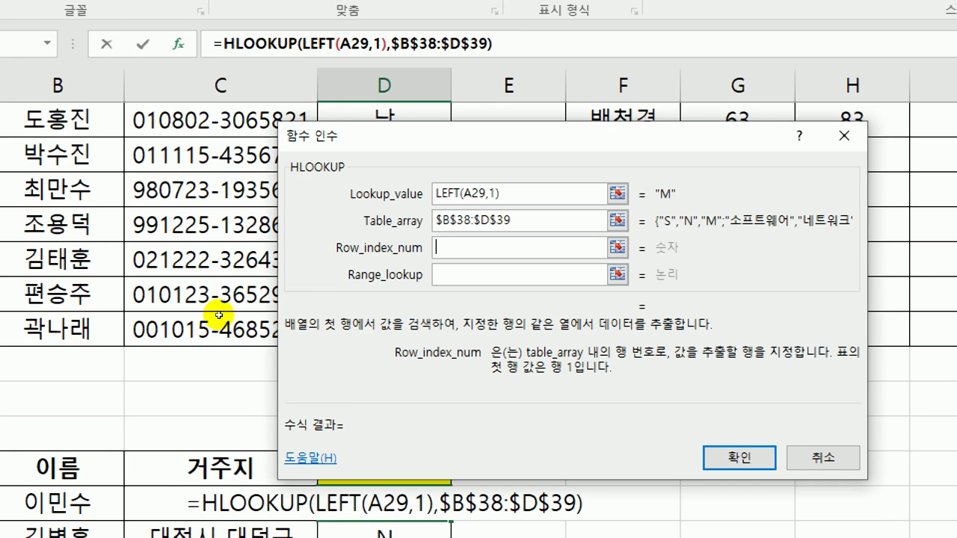
{"action": "scroll", "coordinate": [213, 340], "scroll_direction": "down", "scroll_amount": 2}
{"action": "scroll", "coordinate": [200, 329], "scroll_direction": "down", "scroll_amount": 4}
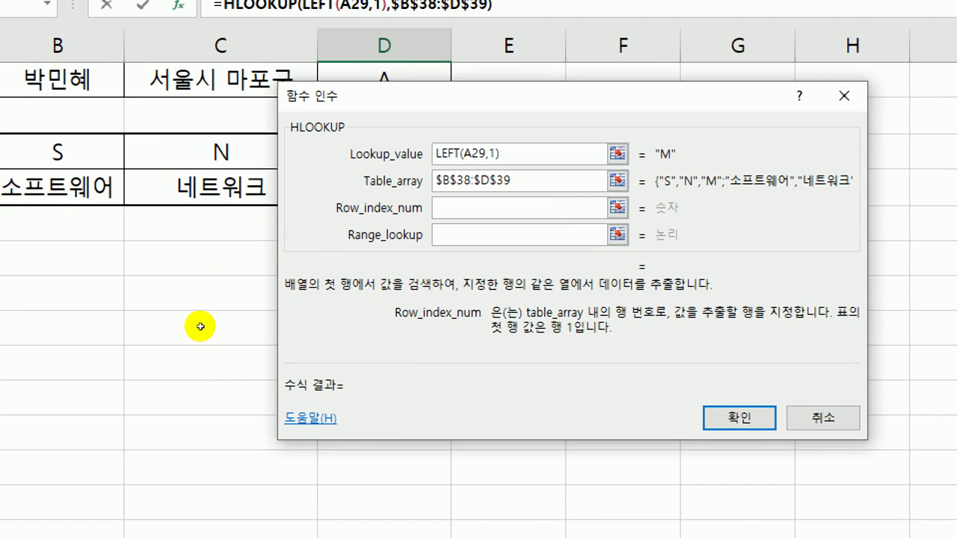
{"action": "scroll", "coordinate": [199, 327], "scroll_direction": "up", "scroll_amount": 2}
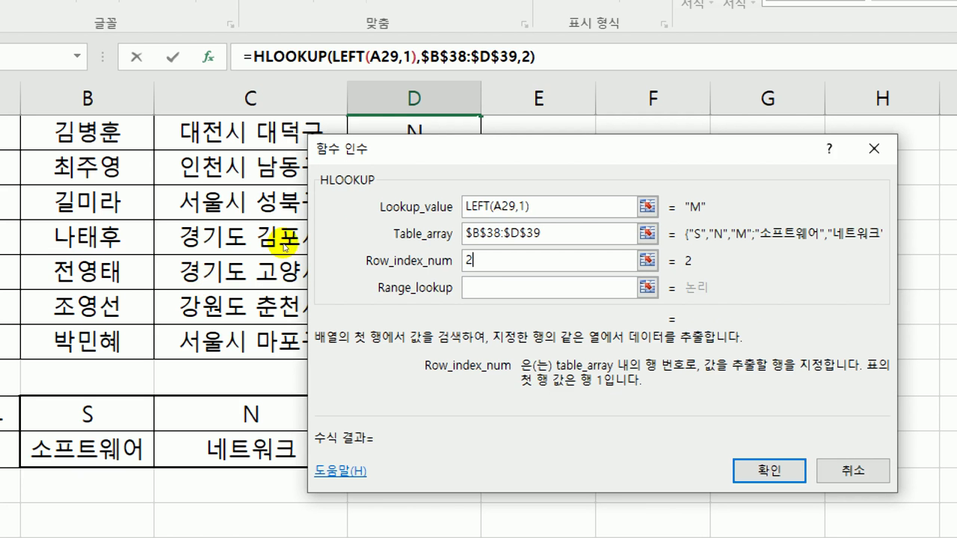
{"action": "key", "text": "Tab"}
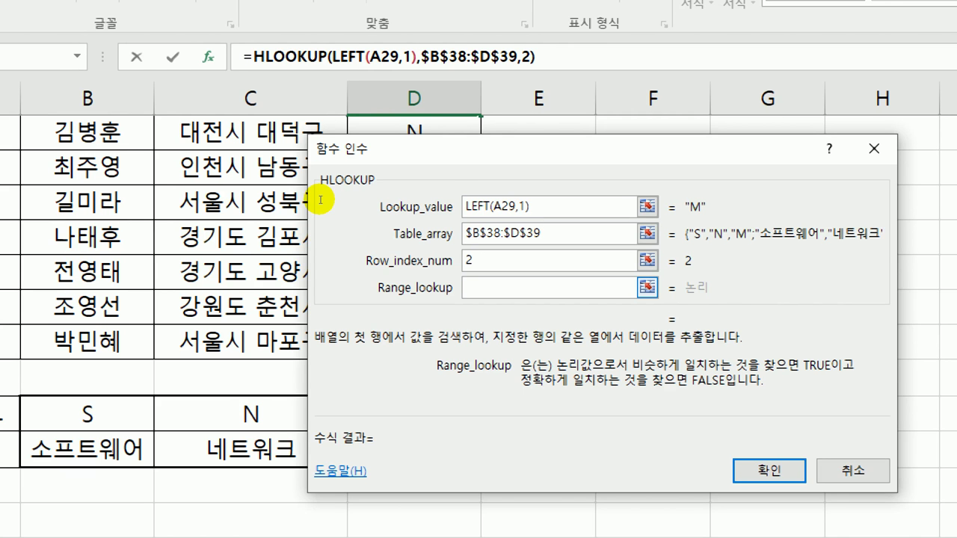
{"action": "type", "text": "0"}
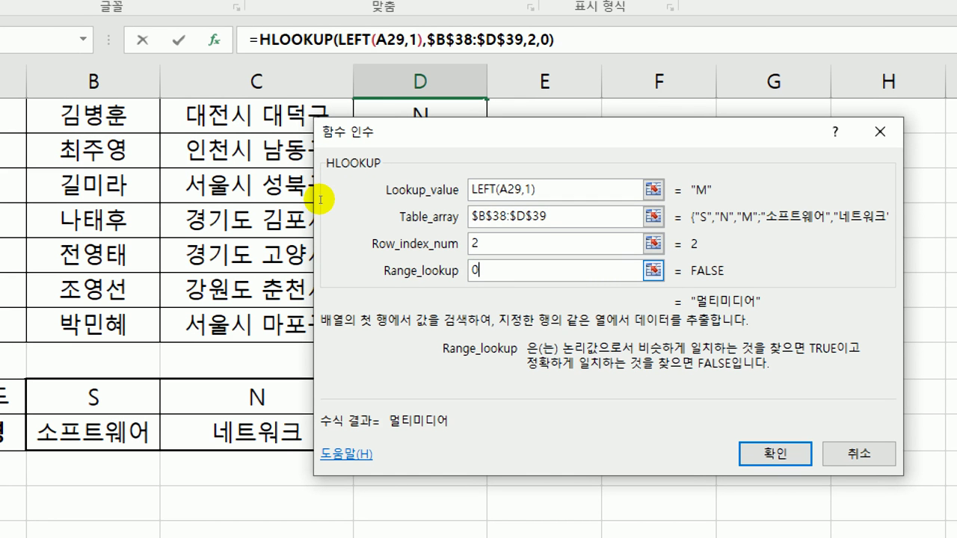
{"action": "key", "text": "Return"}
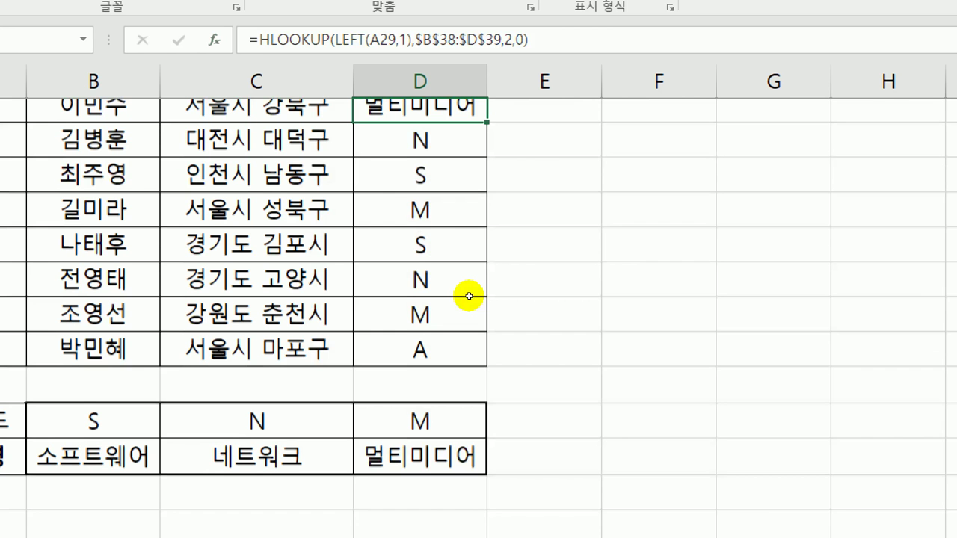
- Fill D29's HLOOKUP formula down the 지원학과 column to D36
{"action": "scroll", "coordinate": [225, 132], "scroll_direction": "up", "scroll_amount": 2}
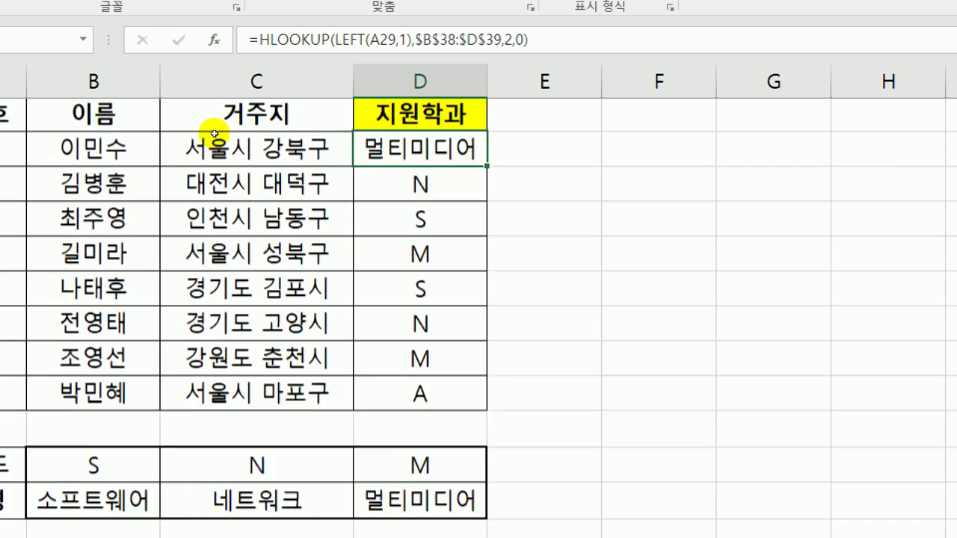
{"action": "left_click_drag", "start_coordinate": [487, 342], "coordinate": [318, 423]}
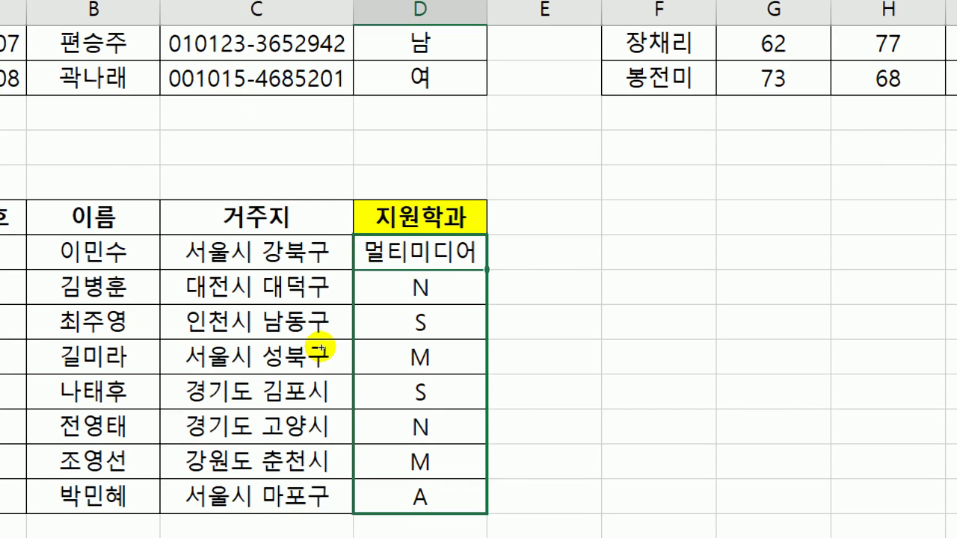
{"action": "left_click_drag", "start_coordinate": [318, 355], "coordinate": [316, 357]}
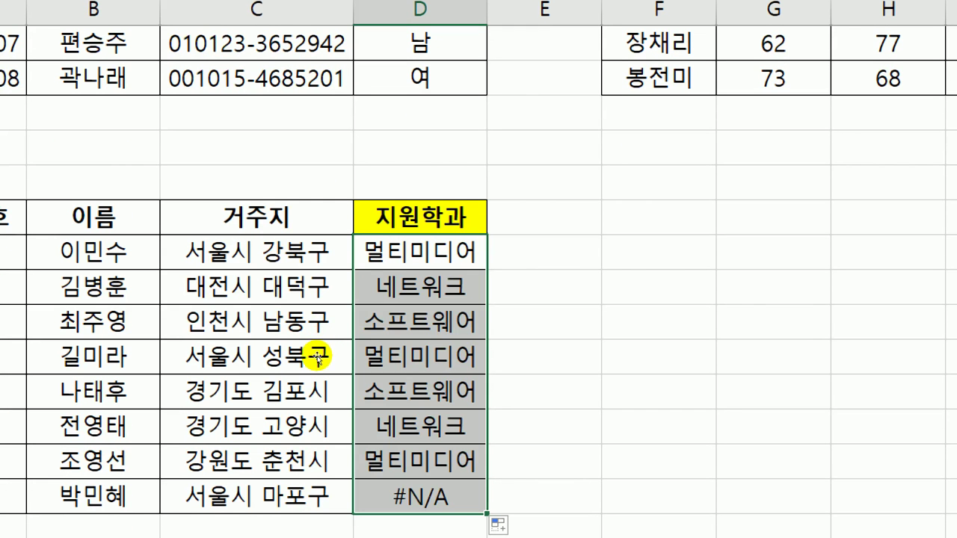
- Compare the last row's 원서번호 code and 지원학과 result with the 학과코드 entries in the lookup table B38:D39
{"action": "key", "text": "ctrl+Down"}
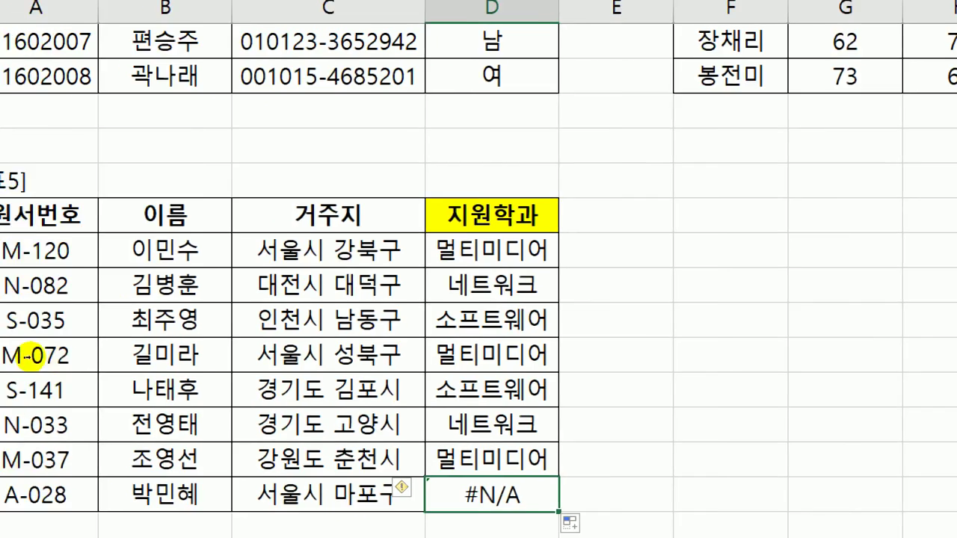
{"action": "key", "text": "ctrl+Left"}
{"action": "scroll", "coordinate": [107, 321], "scroll_direction": "down", "scroll_amount": 4}
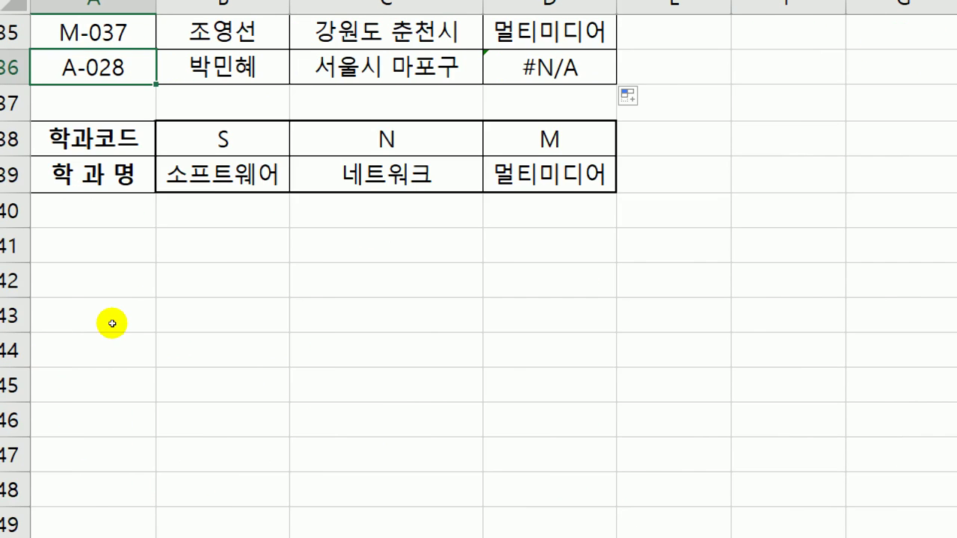
{"action": "scroll", "coordinate": [120, 329], "scroll_direction": "up", "scroll_amount": 4}
{"action": "scroll", "coordinate": [125, 332], "scroll_direction": "down", "scroll_amount": 4}
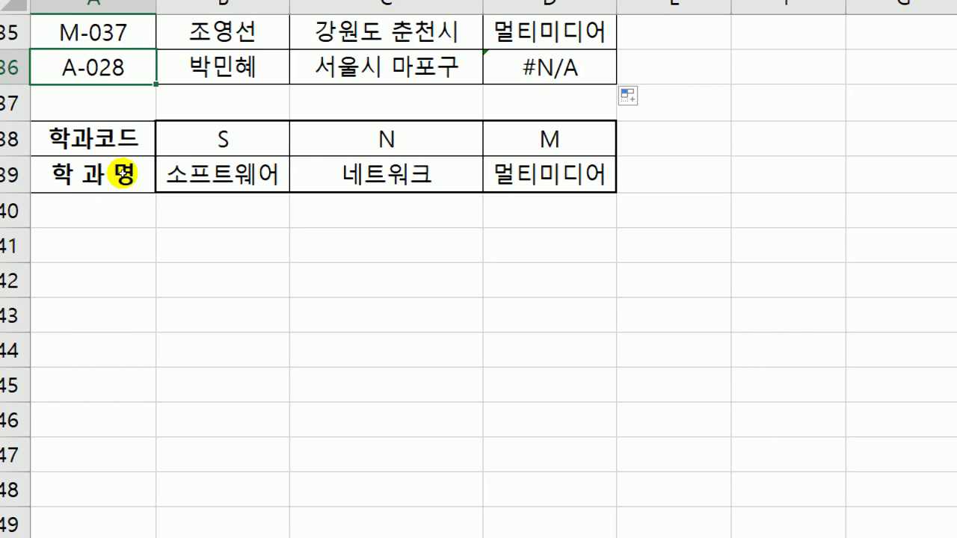
{"action": "key", "text": "Down"}
{"action": "key", "text": "Down"}
{"action": "key", "text": "Right"}
{"action": "key", "text": "ctrl+shift+Right"}
{"action": "key", "text": "shift+Down"}
{"action": "scroll", "coordinate": [293, 191], "scroll_direction": "up", "scroll_amount": 4}
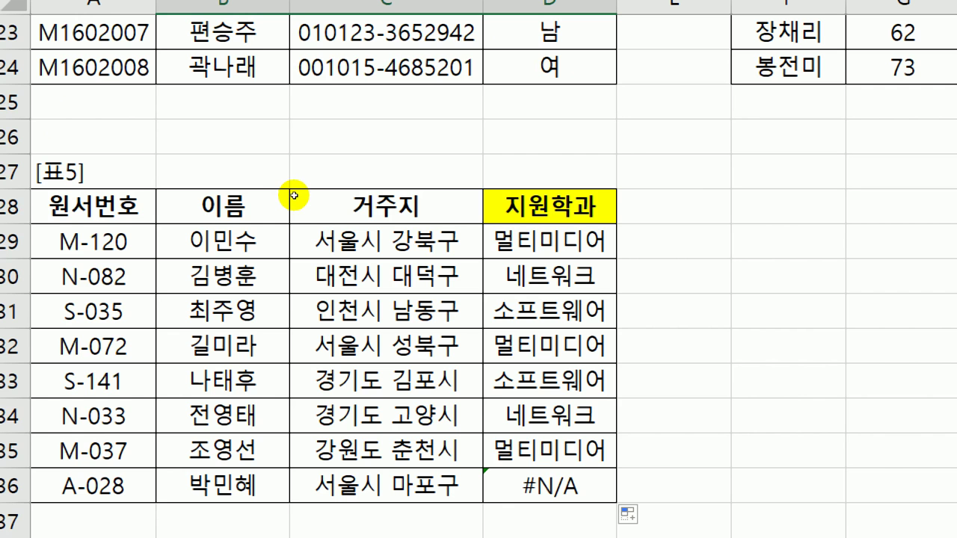
- Wrap the HLOOKUP formula in D29 with IFERROR and open the IFERROR function arguments
{"action": "key", "text": "Up"}
{"action": "key", "text": "Up"}
{"action": "key", "text": "Up"}
{"action": "key", "text": "Up"}
{"action": "key", "text": "Up"}
{"action": "key", "text": "Up"}
{"action": "key", "text": "Up"}
{"action": "key", "text": "Up"}
{"action": "key", "text": "Up"}
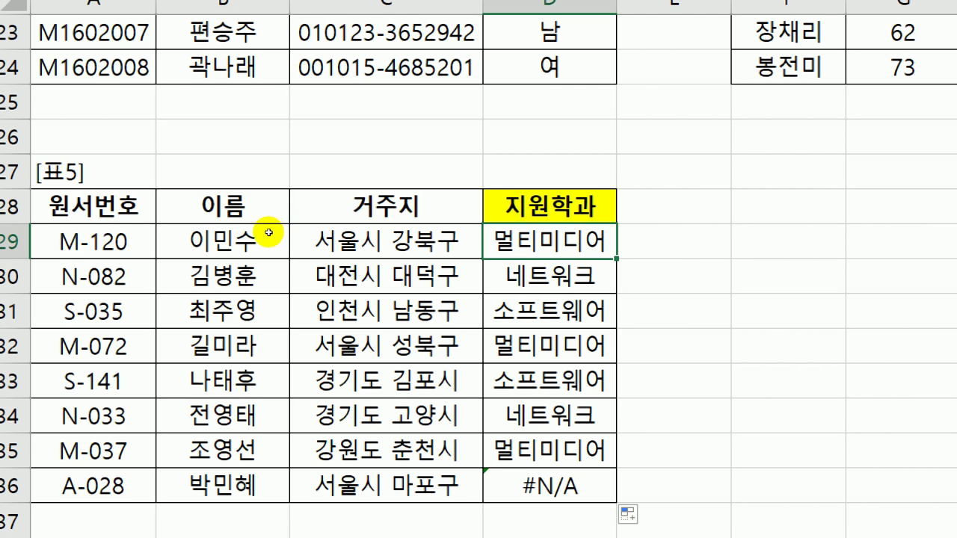
{"action": "key", "text": "F2"}
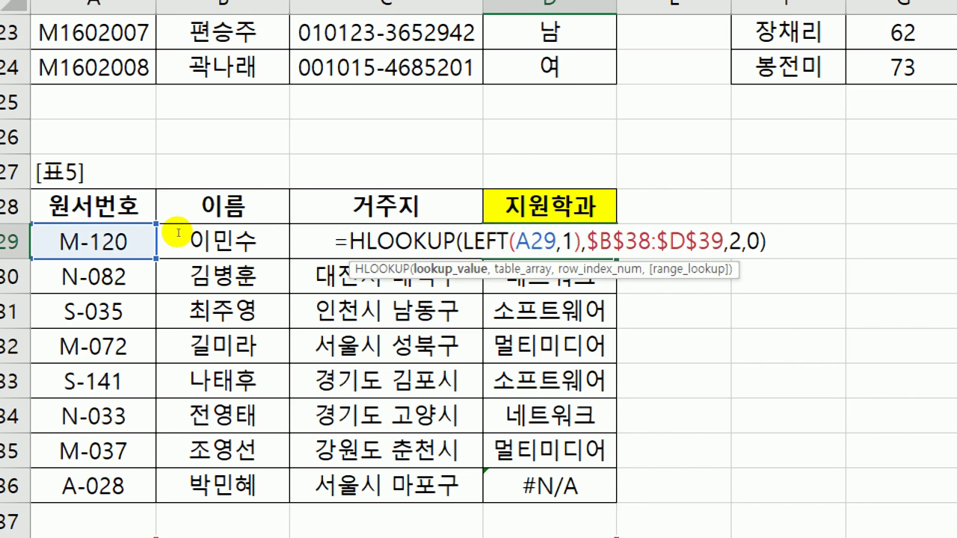
{"action": "key", "text": "Home"}
{"action": "key", "text": "Right"}
{"action": "type", "text": "if"}
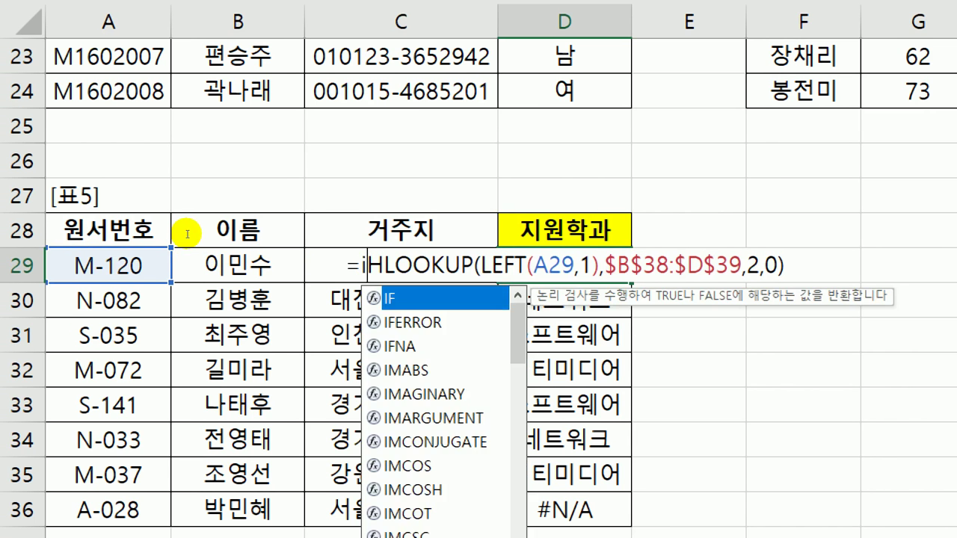
{"action": "key", "text": "Down"}
{"action": "key", "text": "Tab"}
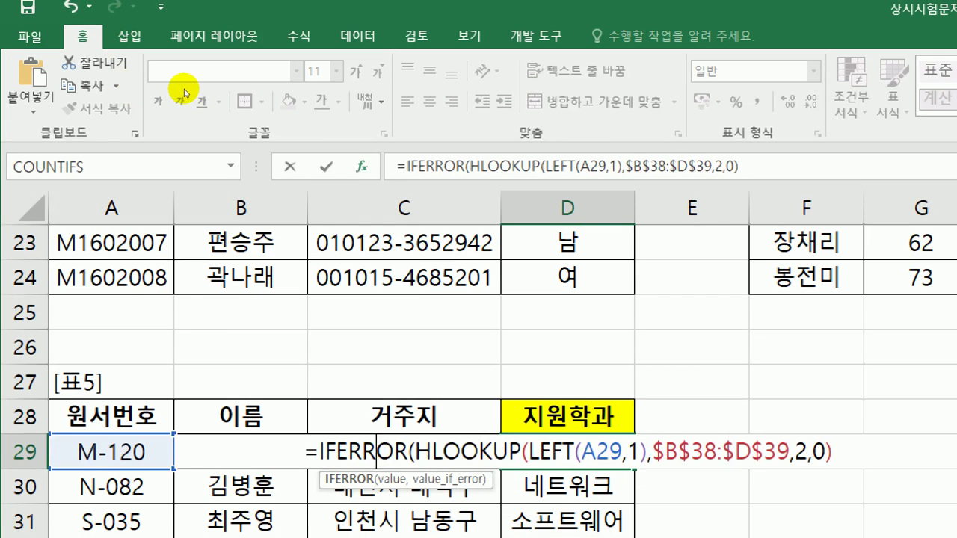
{"action": "key", "text": "ctrl+a"}
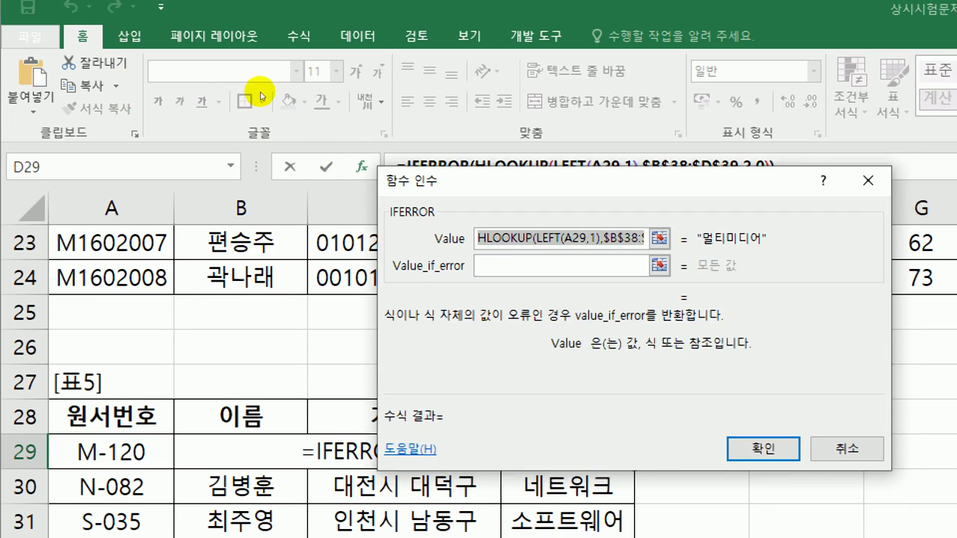
- Set IFERROR's Value_if_error to 코드오류, confirm the formula in D29, and fill it down the 지원학과 column to D36
{"action": "key", "text": "Tab"}
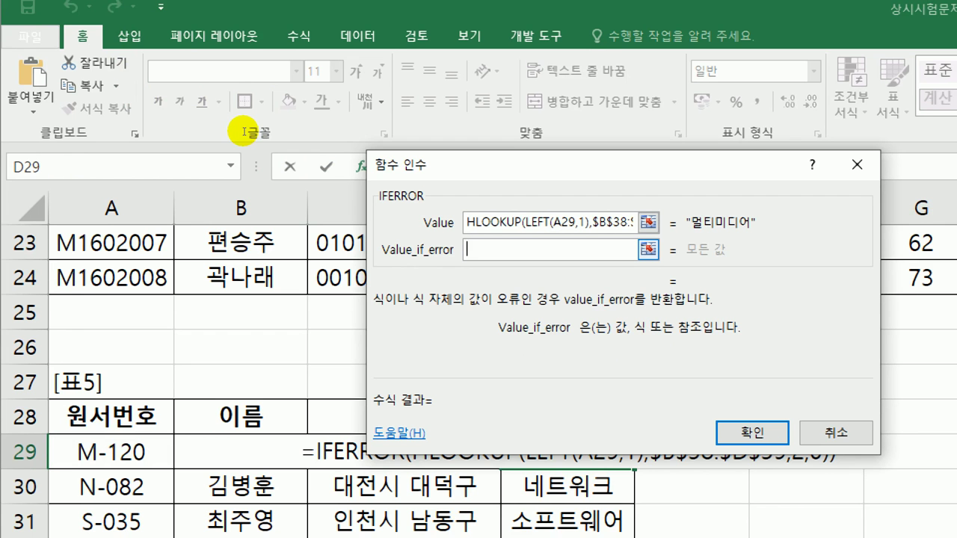
{"action": "type", "text": "\""}
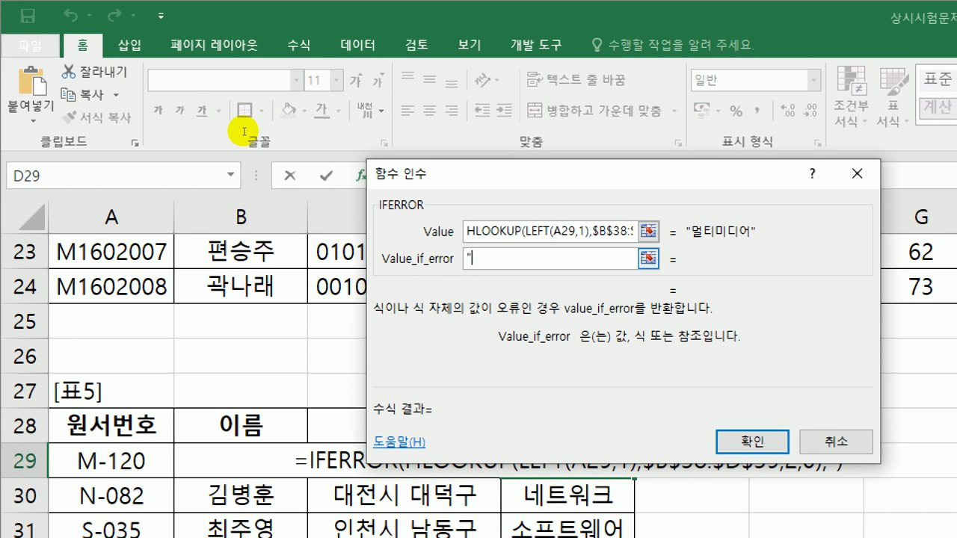
{"action": "key", "text": "BackSpace"}
{"action": "type", "text": "ㄹ"}
{"action": "key", "text": "BackSpace"}
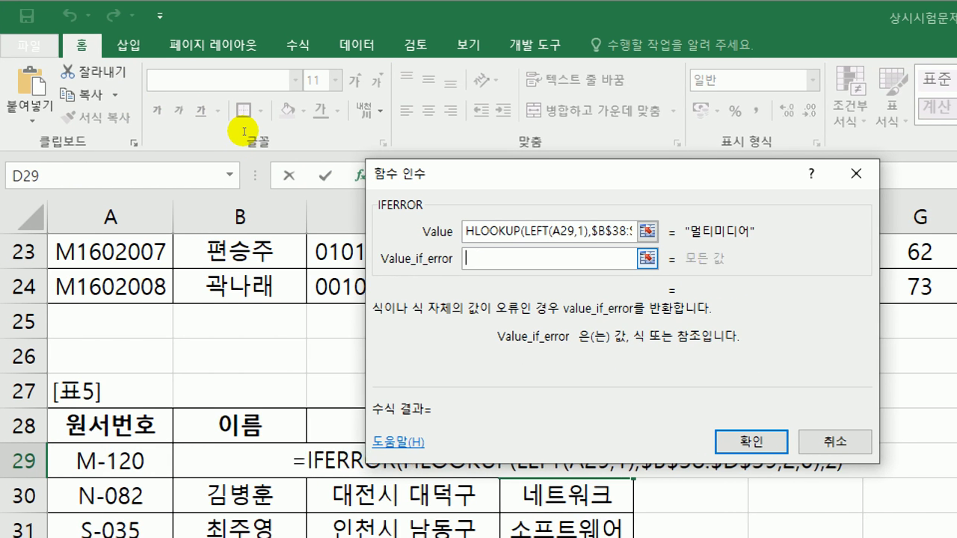
{"action": "type", "text": "ㄹㅂ"}
{"action": "key", "text": "BackSpace"}
{"action": "key", "text": "BackSpace"}
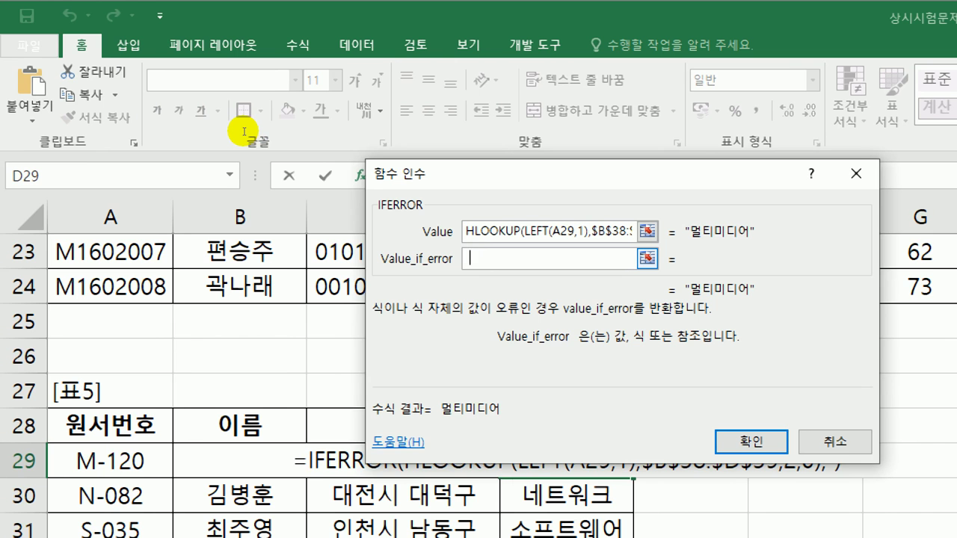
{"action": "type", "text": "ㅋ"}
{"action": "type", "text": "코드오류"}
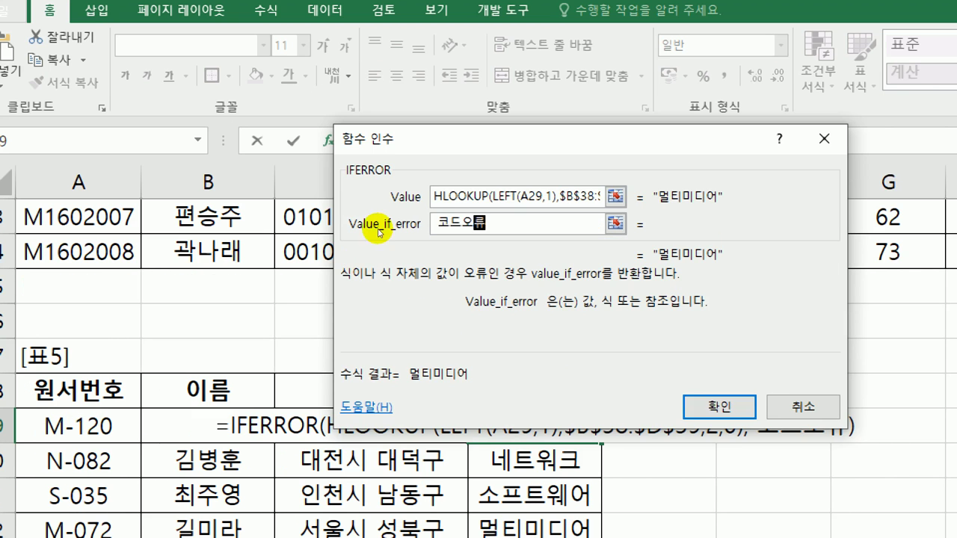
{"action": "key", "text": "Return"}
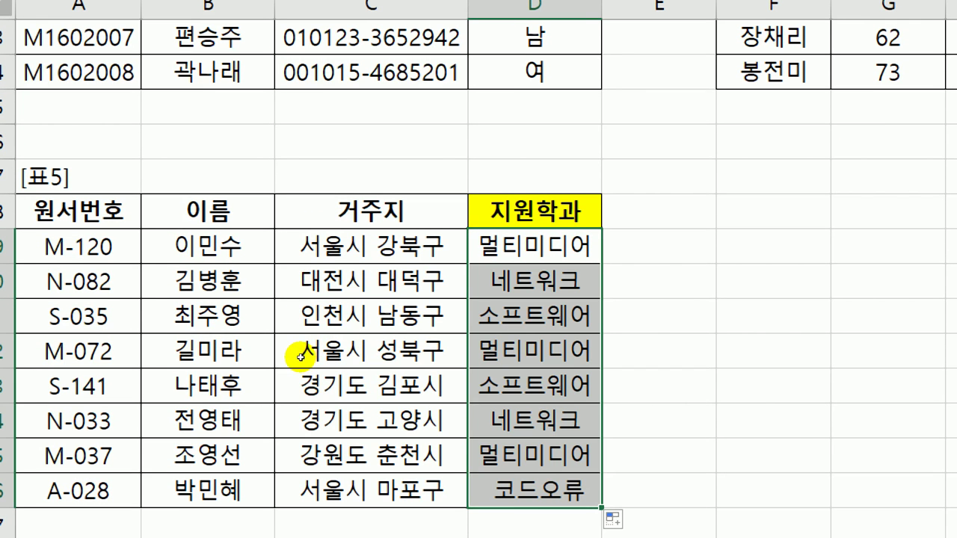
- Check the IFERROR formula and result in D36, and review the completed tables at the start of the worksheet
{"action": "key", "text": "Down"}
{"action": "key", "text": "Down"}
{"action": "key", "text": "Down"}
{"action": "key", "text": "Down"}
{"action": "key", "text": "Down"}
{"action": "key", "text": "Down"}
{"action": "key", "text": "Down"}
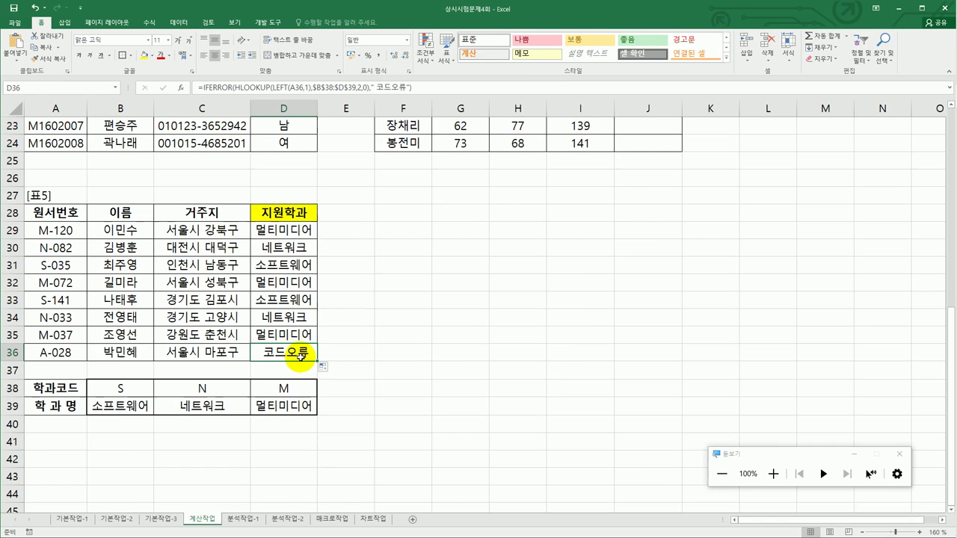
{"action": "scroll", "coordinate": [300, 357], "scroll_direction": "up", "scroll_amount": 6}
{"action": "scroll", "coordinate": [300, 357], "scroll_direction": "up", "scroll_amount": 2}
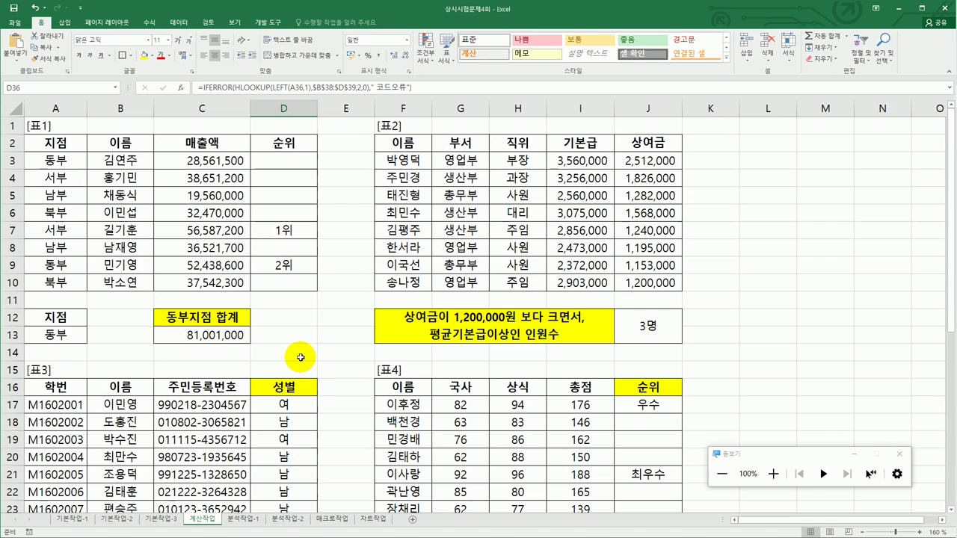
- Group the sheets 분석작업-1 through 차트작업, zoom them to 160%, then ungroup them and return to 분석작업-1
{"action": "left_click", "coordinate": [240, 519]}
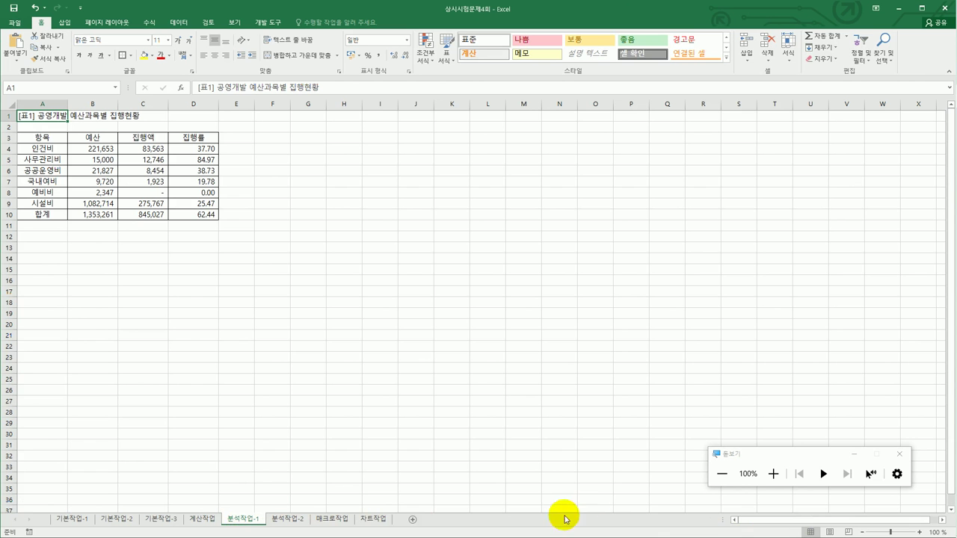
{"action": "left_click", "coordinate": [374, 518], "text": "shift"}
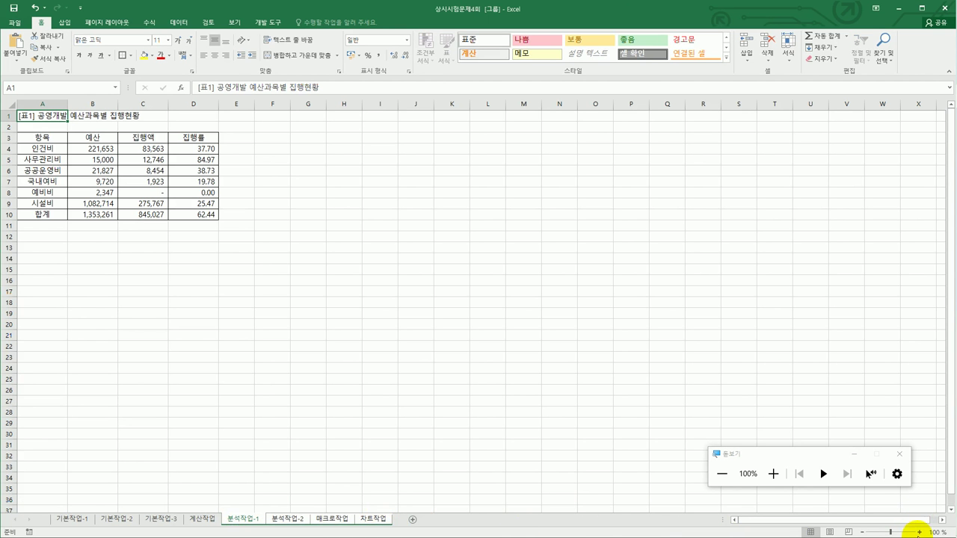
{"action": "left_click", "coordinate": [919, 531]}
{"action": "left_click", "coordinate": [919, 532]}
{"action": "left_click", "coordinate": [919, 532]}
{"action": "left_click", "coordinate": [919, 532]}
{"action": "left_click", "coordinate": [919, 532]}
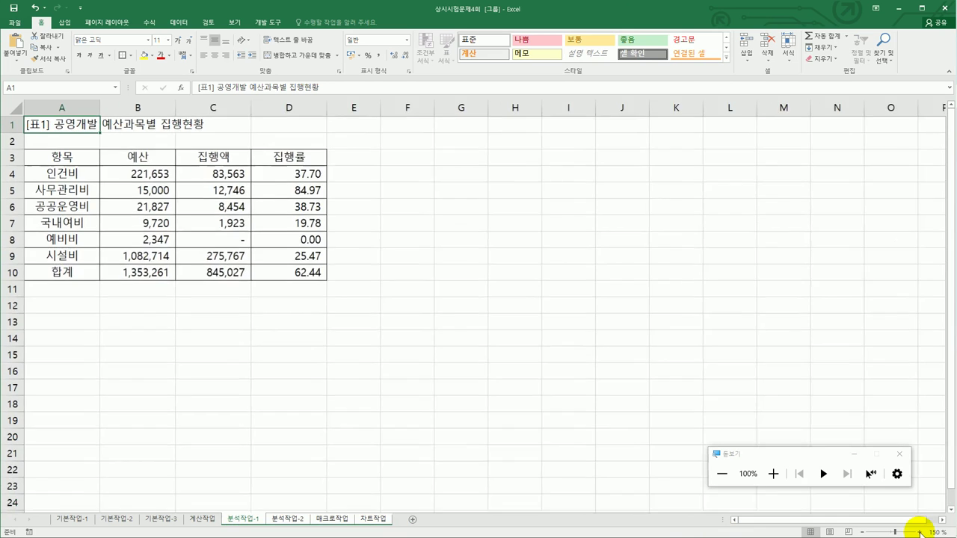
{"action": "left_click", "coordinate": [919, 532]}
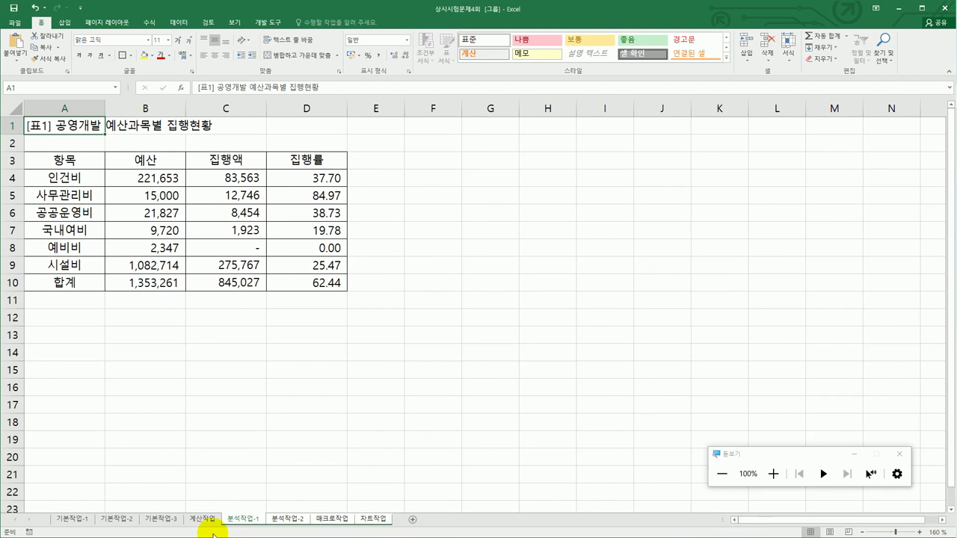
{"action": "left_click", "coordinate": [203, 519]}
{"action": "left_click", "coordinate": [230, 521]}
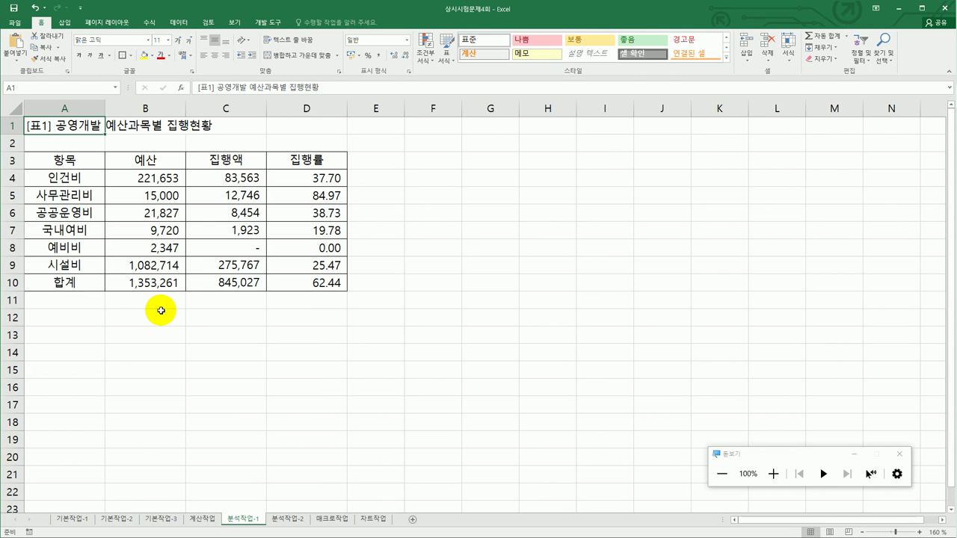
- Name cell C10, the 집행액 total, 집행액합계
{"action": "left_click", "coordinate": [199, 281]}
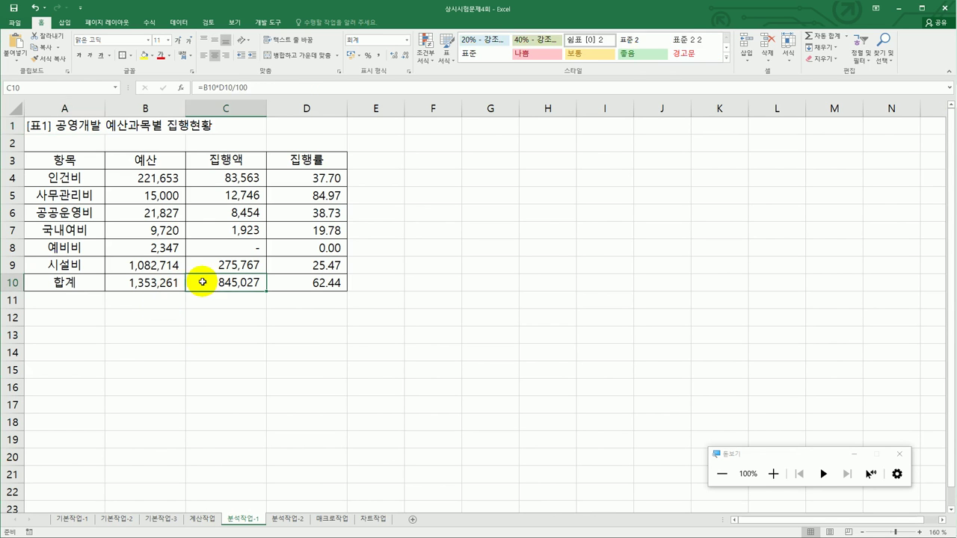
{"action": "left_click", "coordinate": [773, 475]}
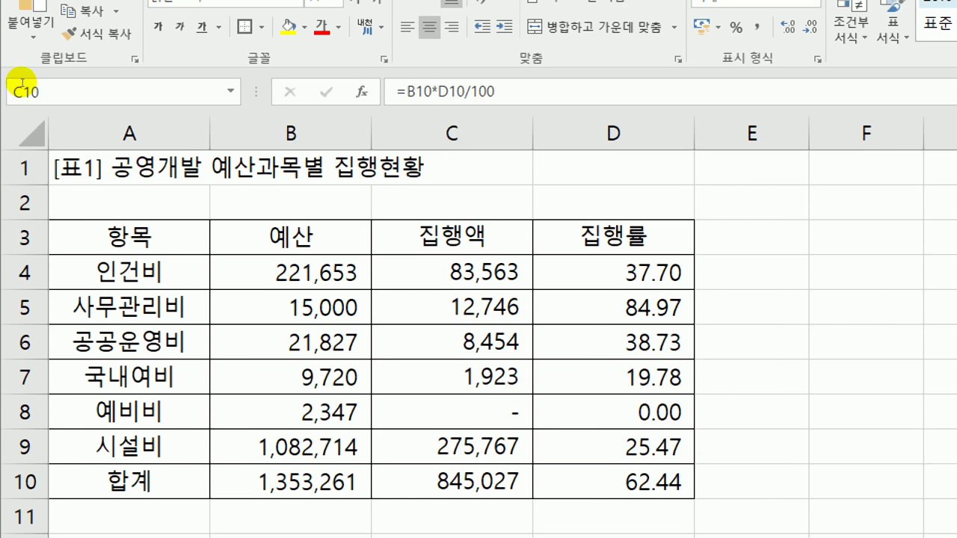
{"action": "left_click", "coordinate": [31, 86]}
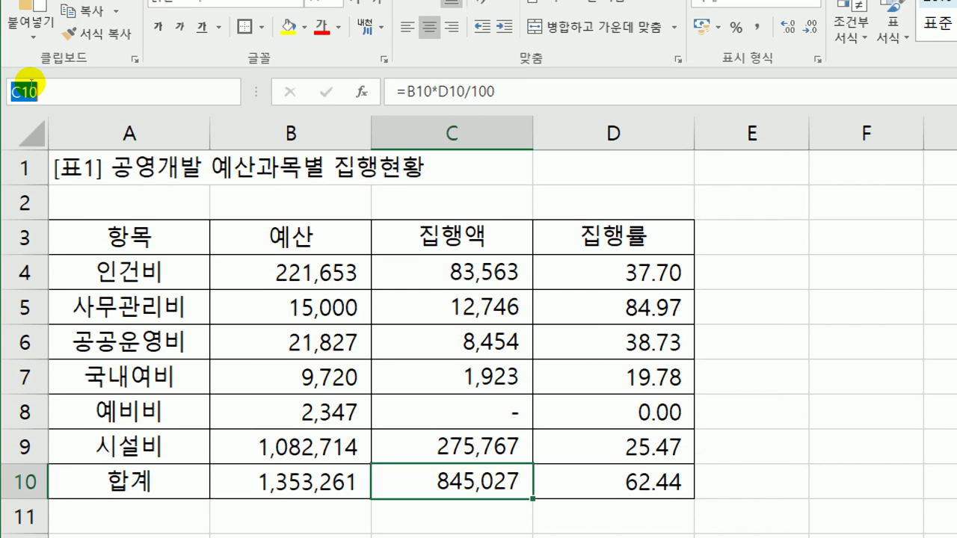
{"action": "type", "text": "집행애"}
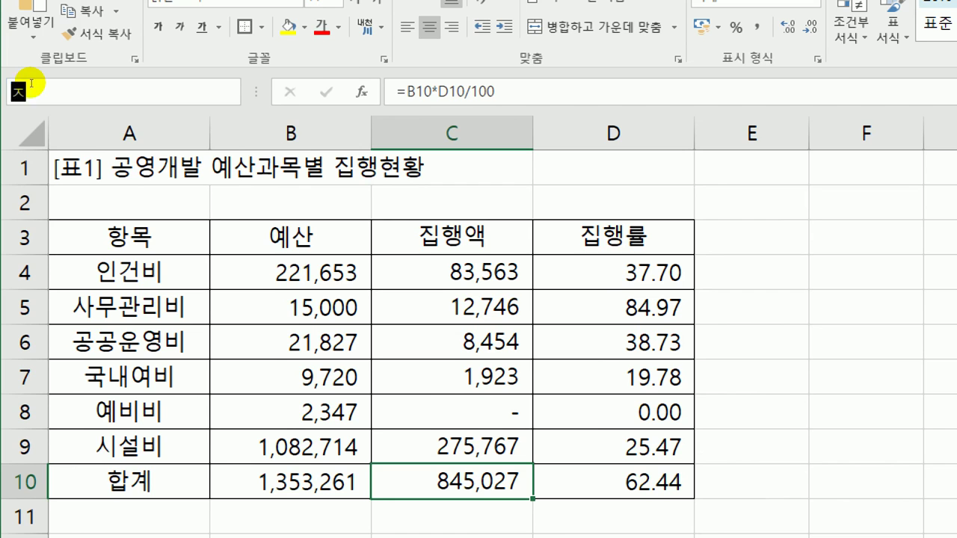
{"action": "type", "text": "ㄱ합계"}
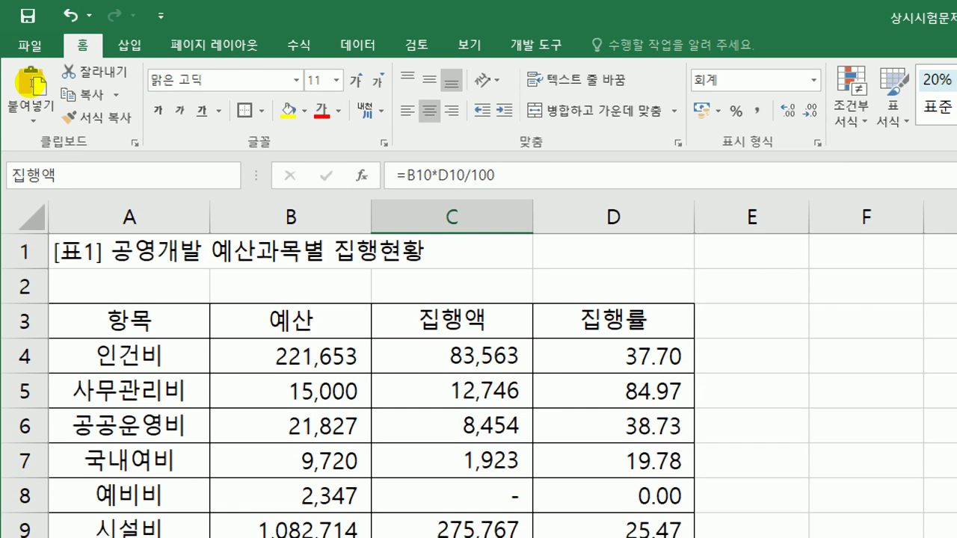
{"action": "key", "text": "Return"}
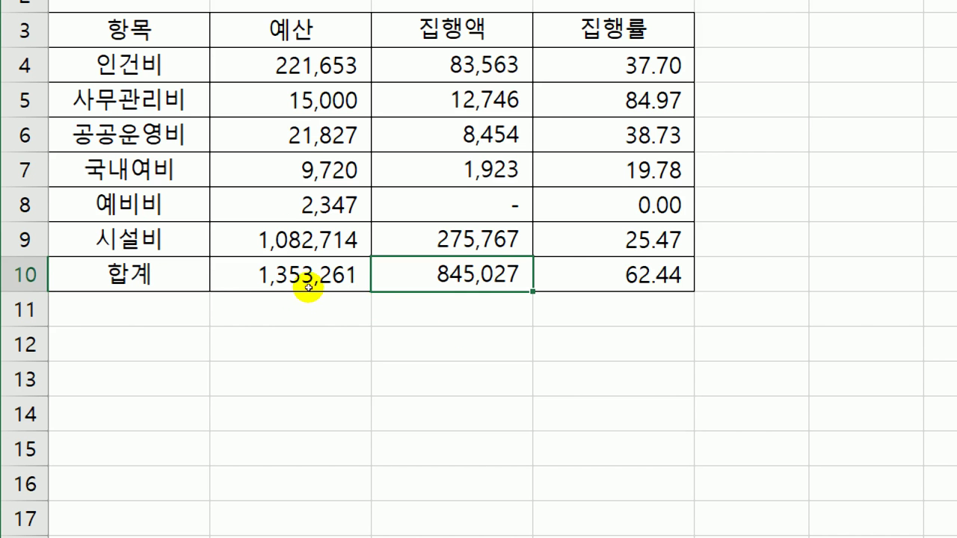
- Define a cell name for the 집행률 total in D10
{"action": "key", "text": "Right"}
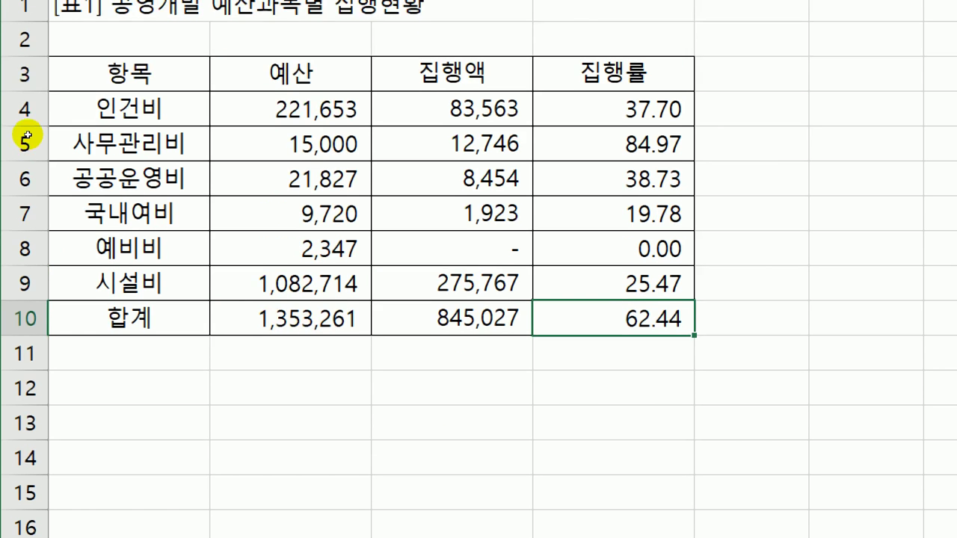
{"action": "key", "text": "alt+F3"}
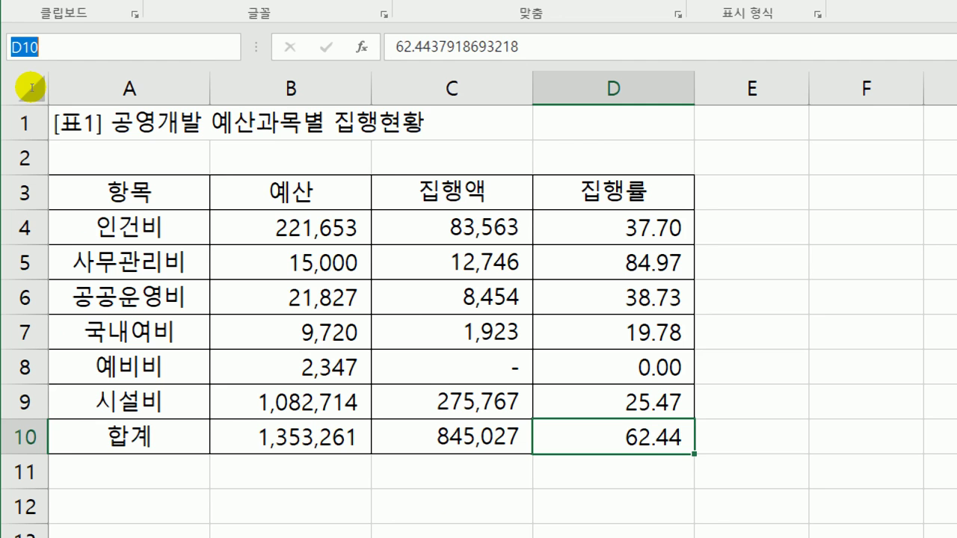
{"action": "type", "text": "집행류"}
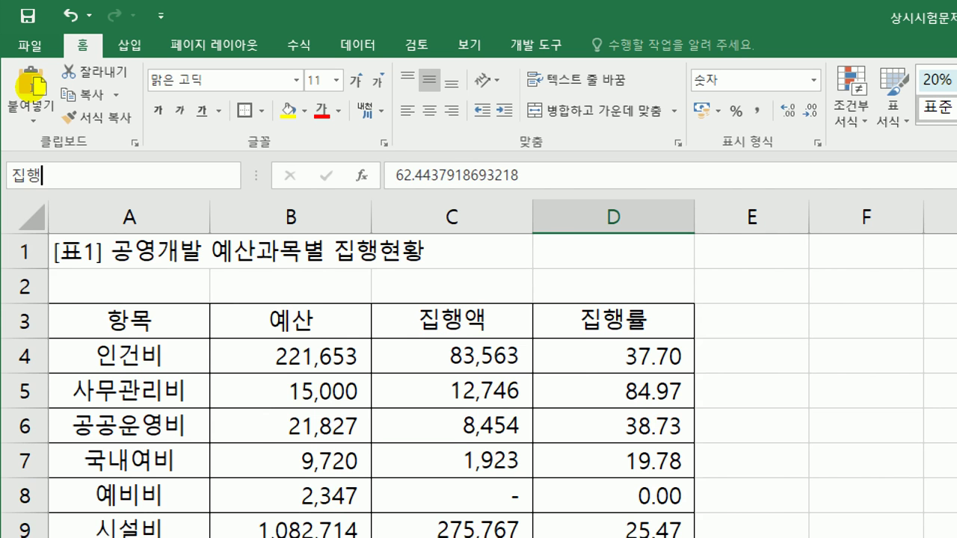
{"action": "type", "text": "계"}
{"action": "key", "text": "Return"}
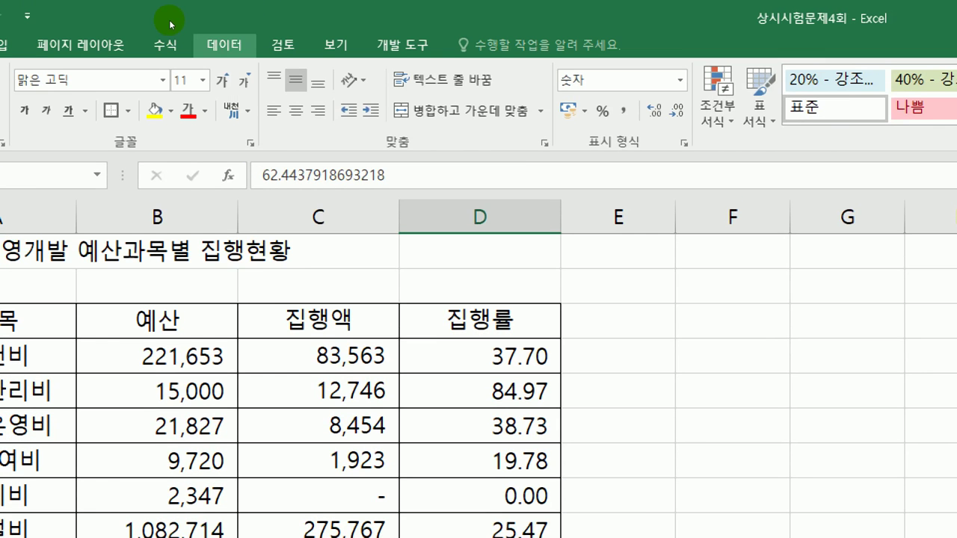
- Open the Scenario Manager from What-If Analysis and start adding a scenario with D10 as the changing cell
{"action": "left_click", "coordinate": [221, 43]}
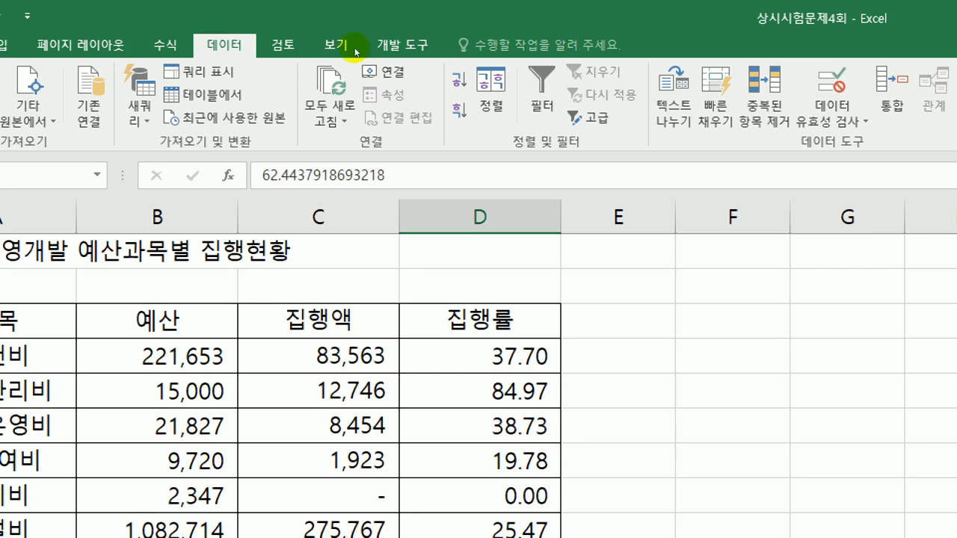
{"action": "key", "text": "Right"}
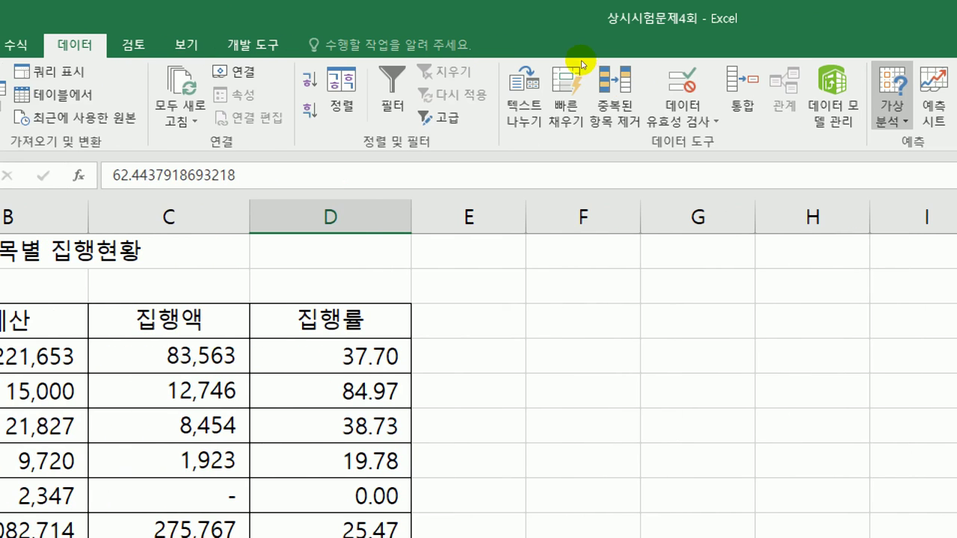
{"action": "key", "text": "Down"}
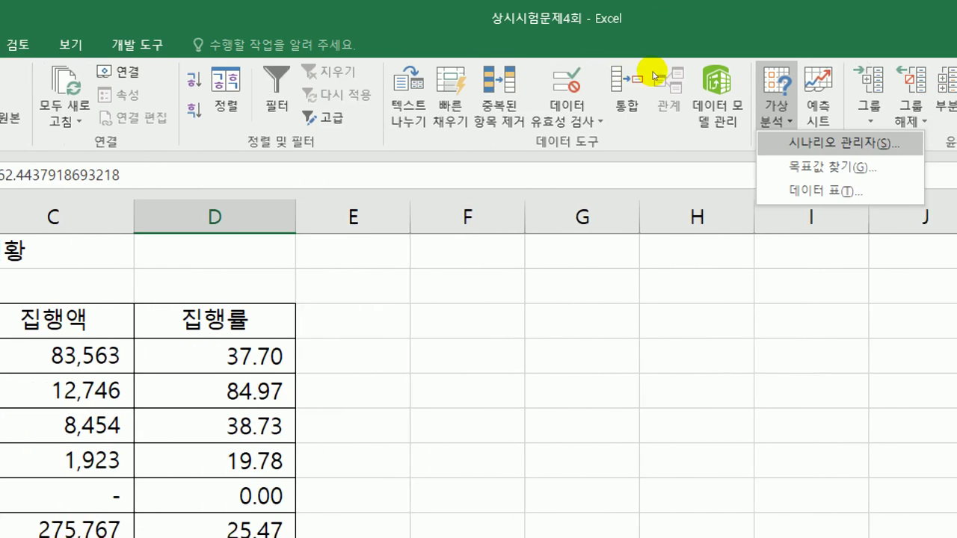
{"action": "key", "text": "Escape"}
{"action": "key", "text": "Down"}
{"action": "key", "text": "s"}
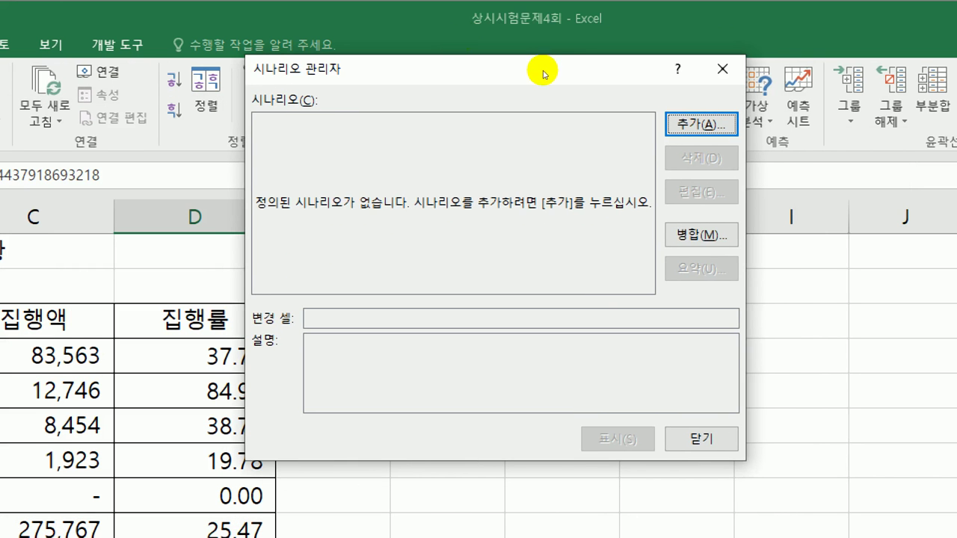
{"action": "key", "text": "Return"}
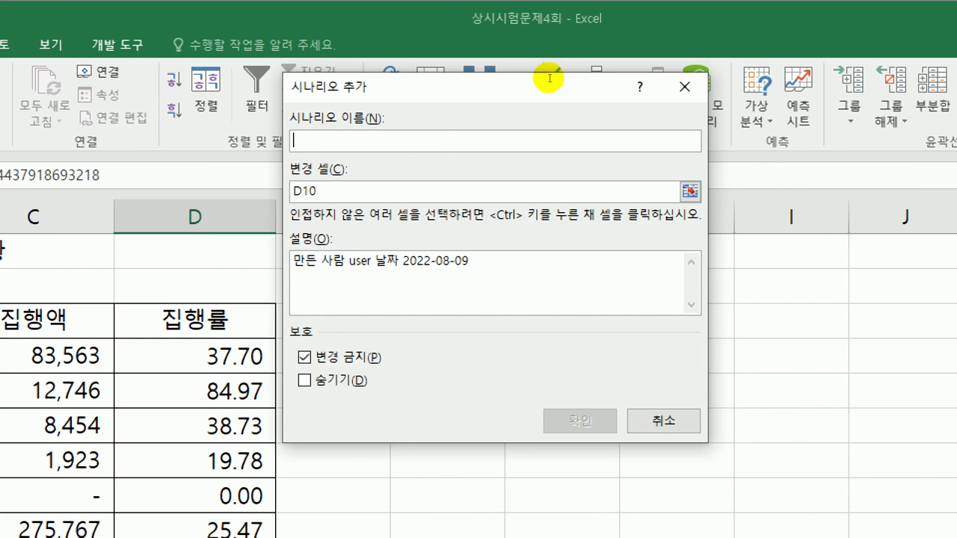
- Name the scenario 비율인상, clear its description, and set the 집행률계 value to 80
{"action": "key", "text": "alt+o"}
{"action": "key", "text": "Delete"}
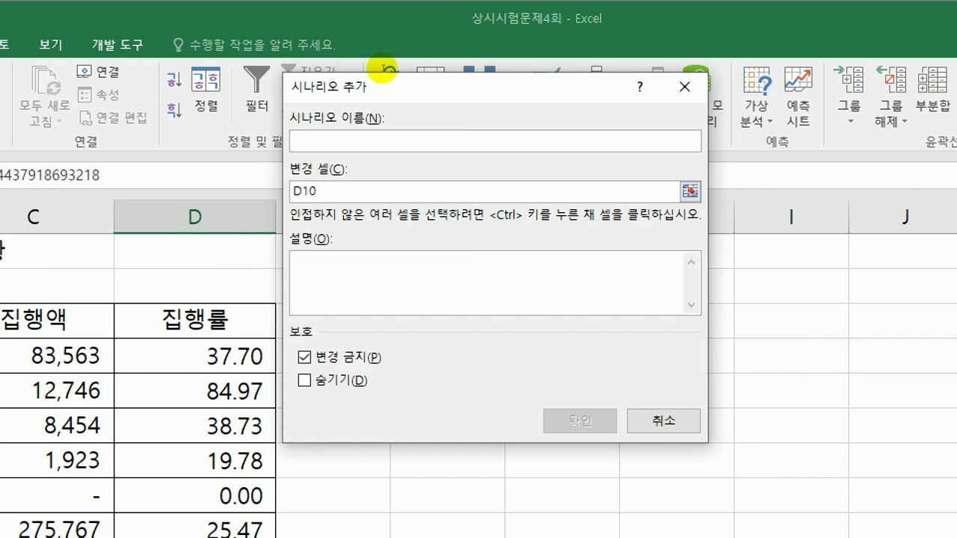
{"action": "type", "text": "비율인사"}
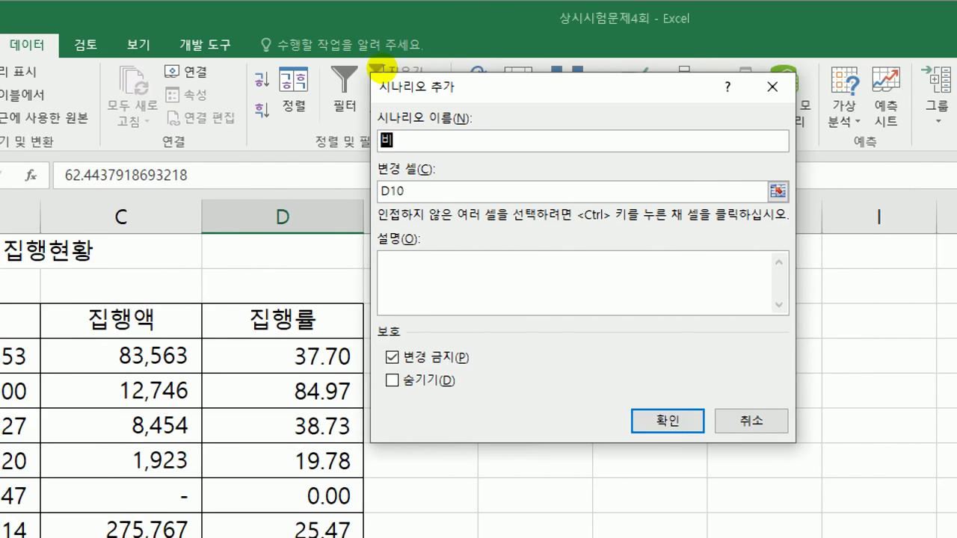
{"action": "type", "text": "ㅇ"}
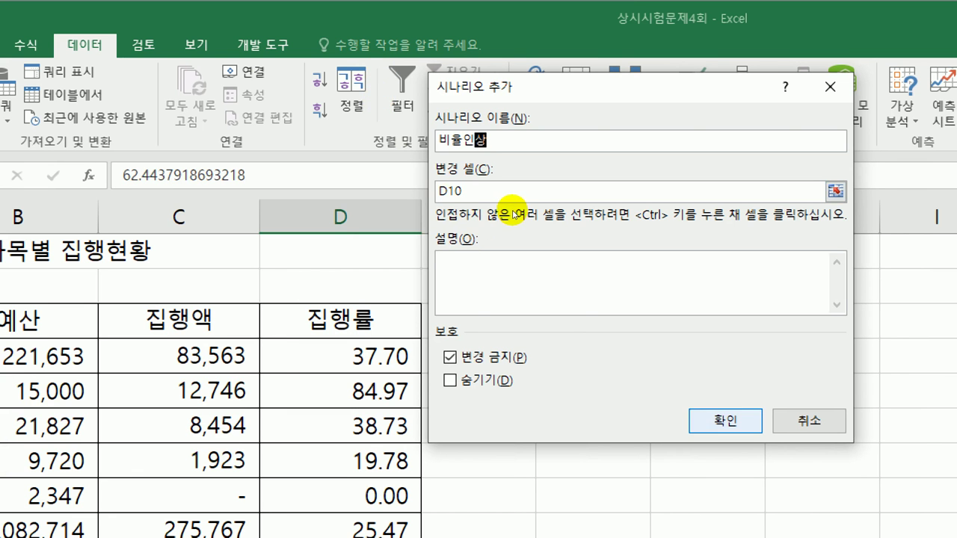
{"action": "key", "text": "Return"}
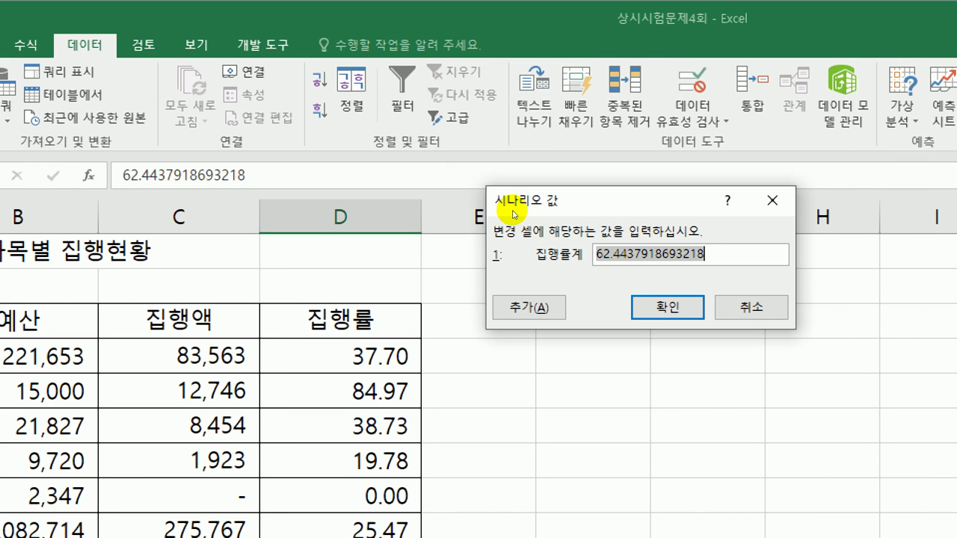
{"action": "type", "text": "80"}
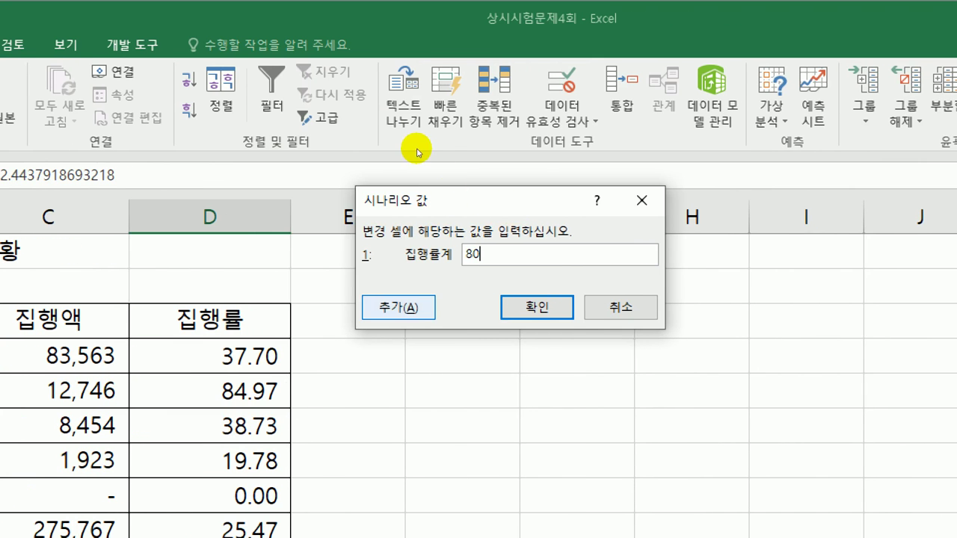
- Add a second scenario named 비율인하 for D10 with an empty description and a 집행률계 value of 50
{"action": "key", "text": "alt+a"}
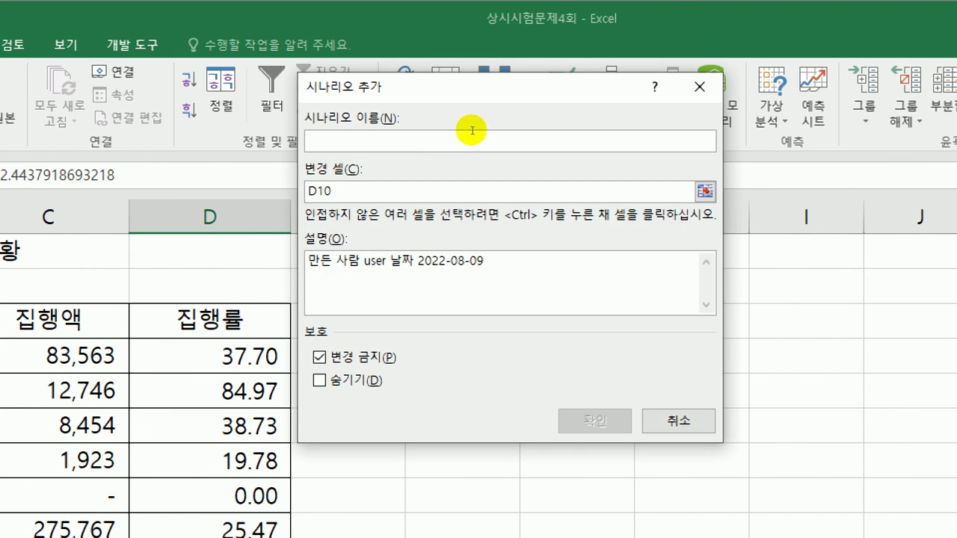
{"action": "key", "text": "Tab"}
{"action": "key", "text": "Tab"}
{"action": "key", "text": "Delete"}
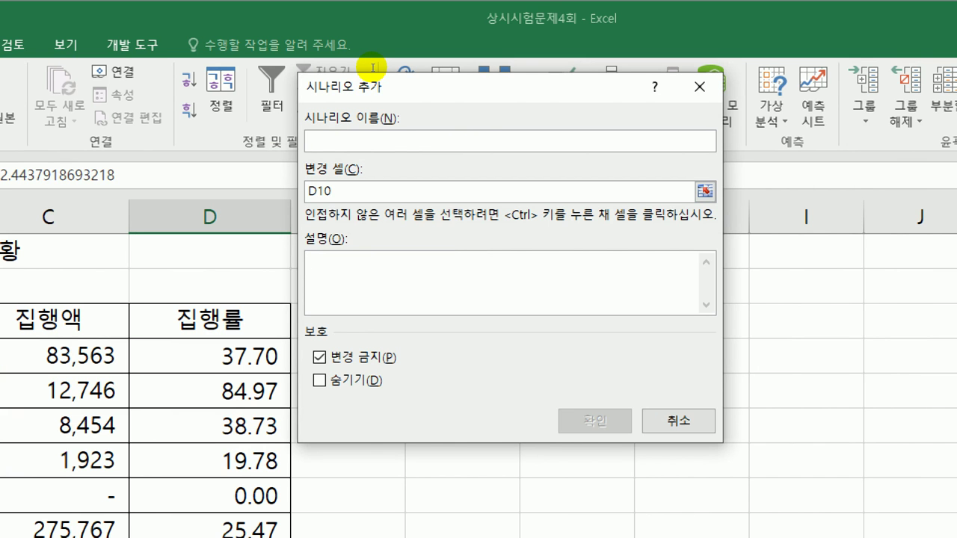
{"action": "type", "text": "비율인"}
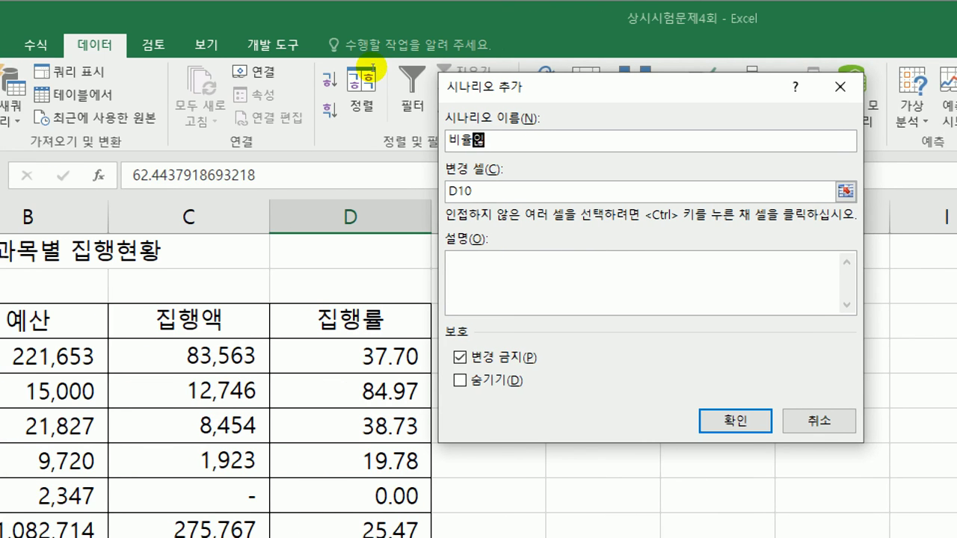
{"action": "type", "text": "하"}
{"action": "key", "text": "Tab"}
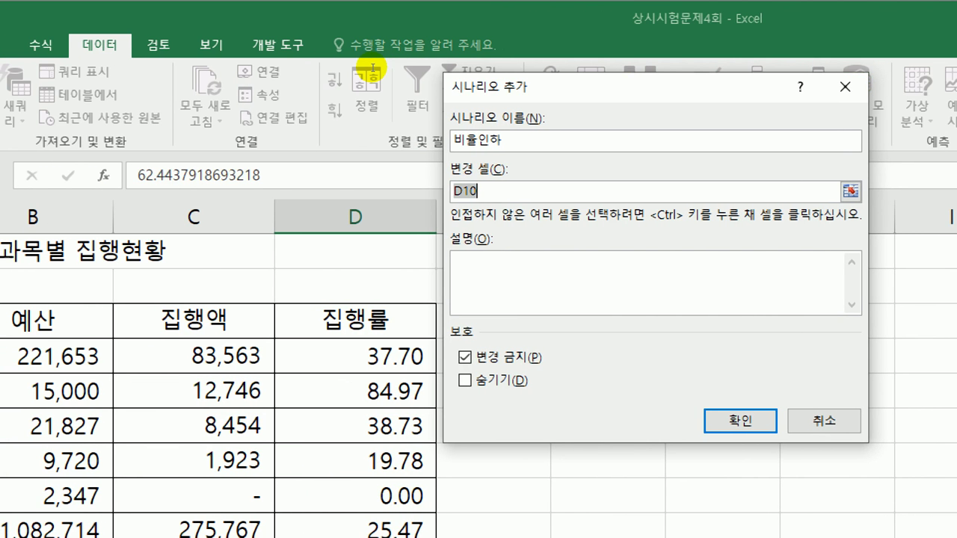
{"action": "left_click", "coordinate": [493, 198]}
{"action": "key", "text": "Return"}
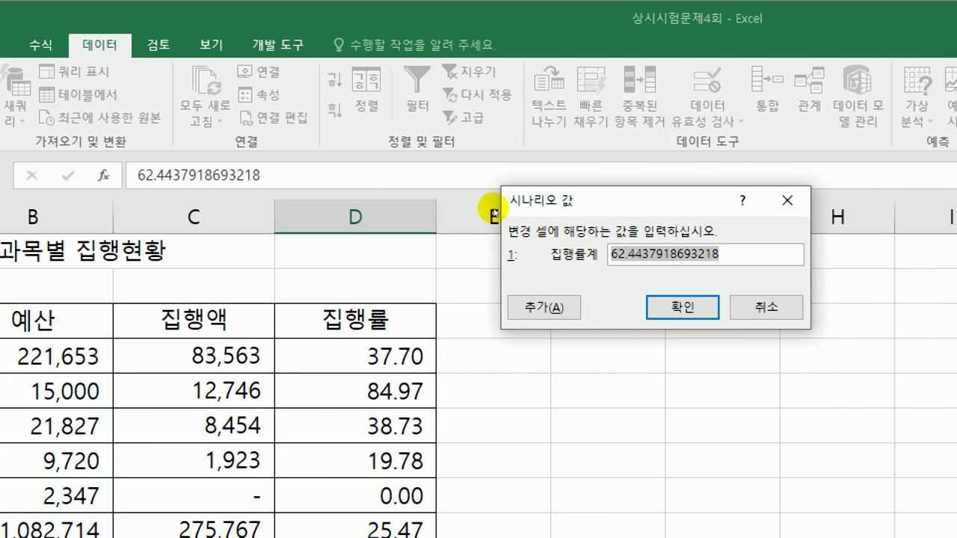
{"action": "type", "text": "50"}
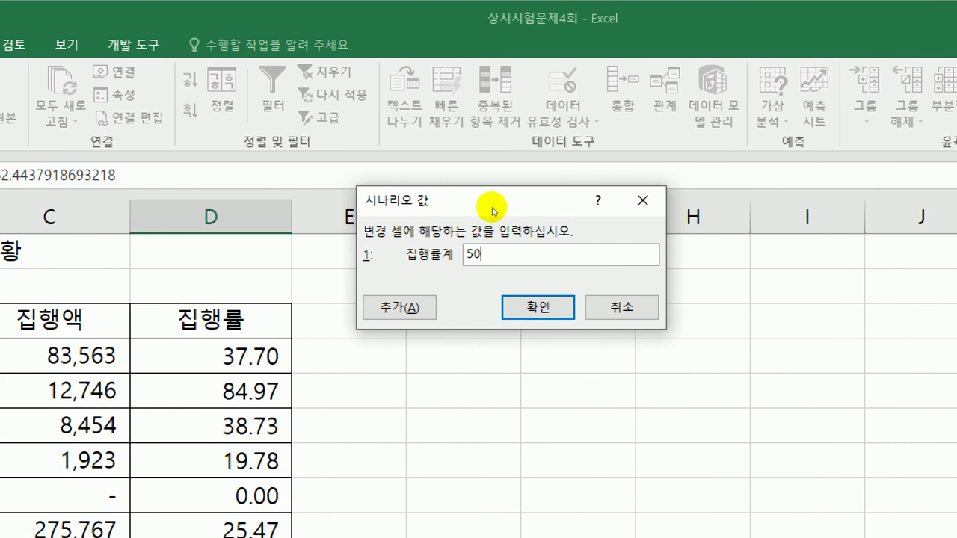
{"action": "key", "text": "Return"}
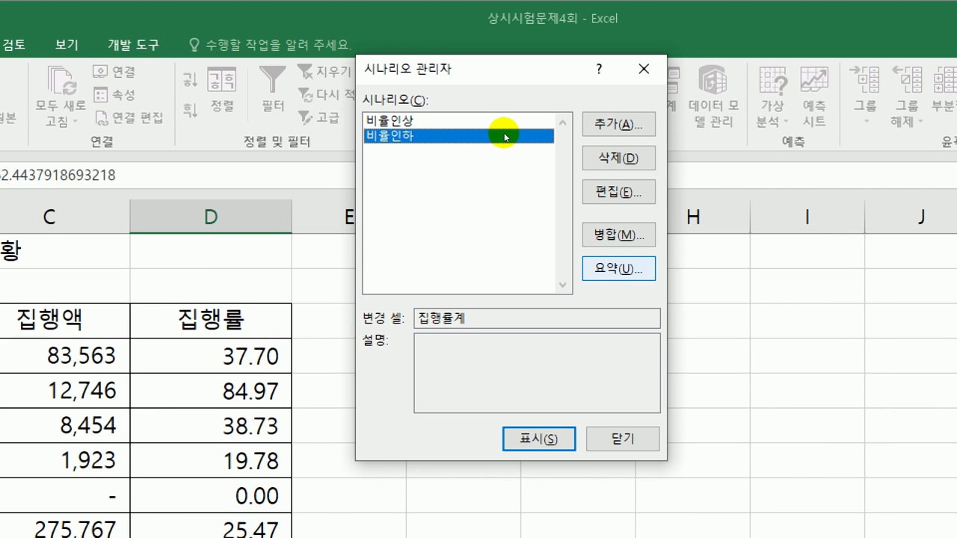
- Create a scenario summary report using C10 as the result cell
{"action": "key", "text": "alt+u"}
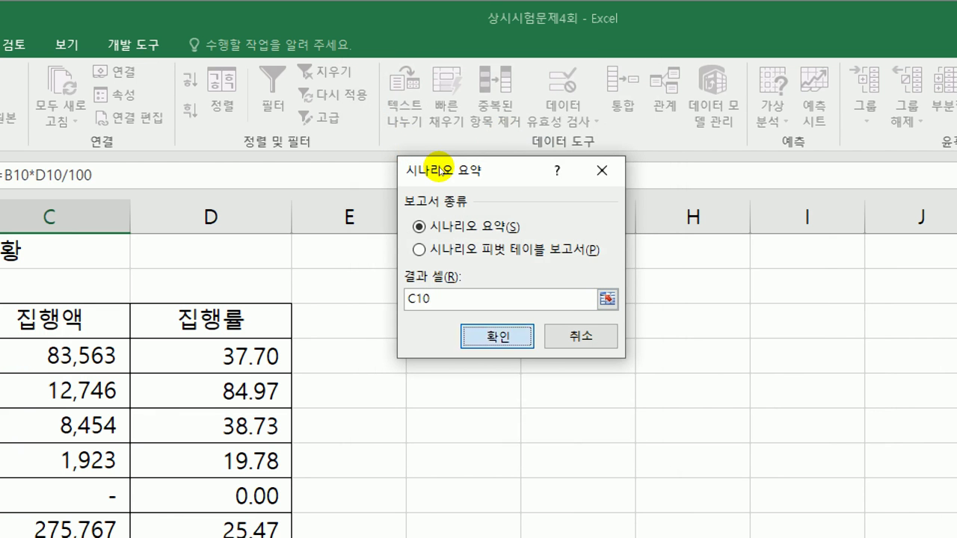
{"action": "key", "text": "Return"}
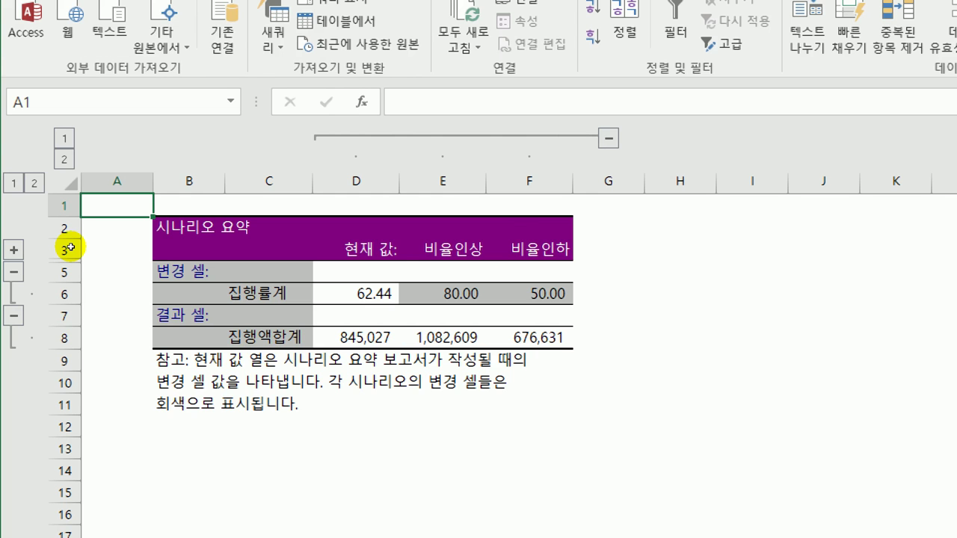
{"action": "key", "text": "super+minus"}
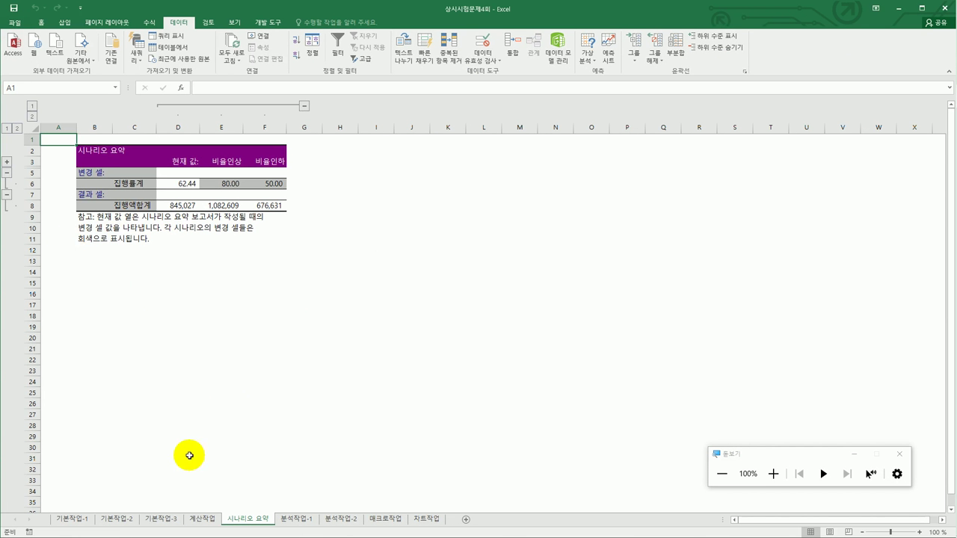
{"action": "left_click", "coordinate": [285, 517]}
{"action": "left_click", "coordinate": [271, 518]}
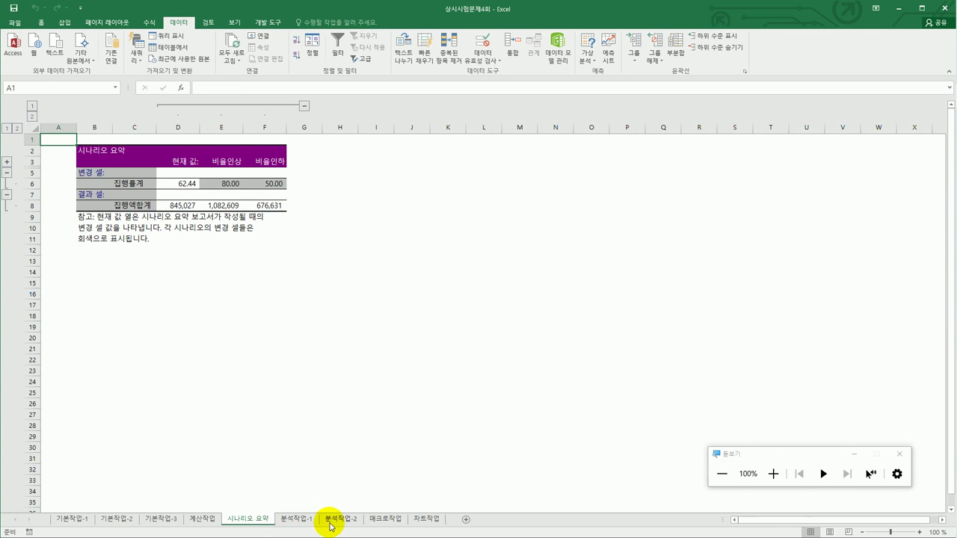
- Switch to sheet 분석작업-2 and open the Sort dialog for the baseball club member table
{"action": "left_click", "coordinate": [329, 523]}
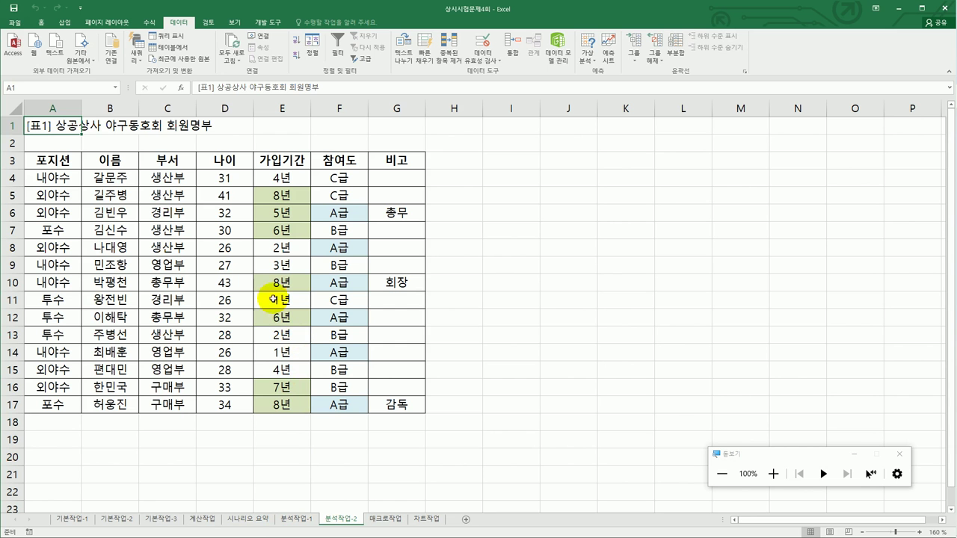
{"action": "left_click", "coordinate": [201, 200]}
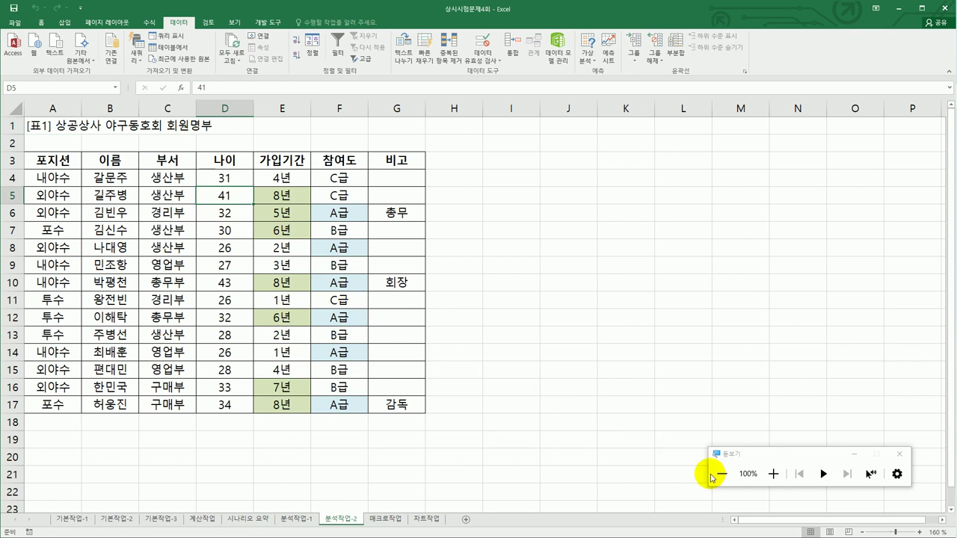
{"action": "left_click", "coordinate": [774, 473]}
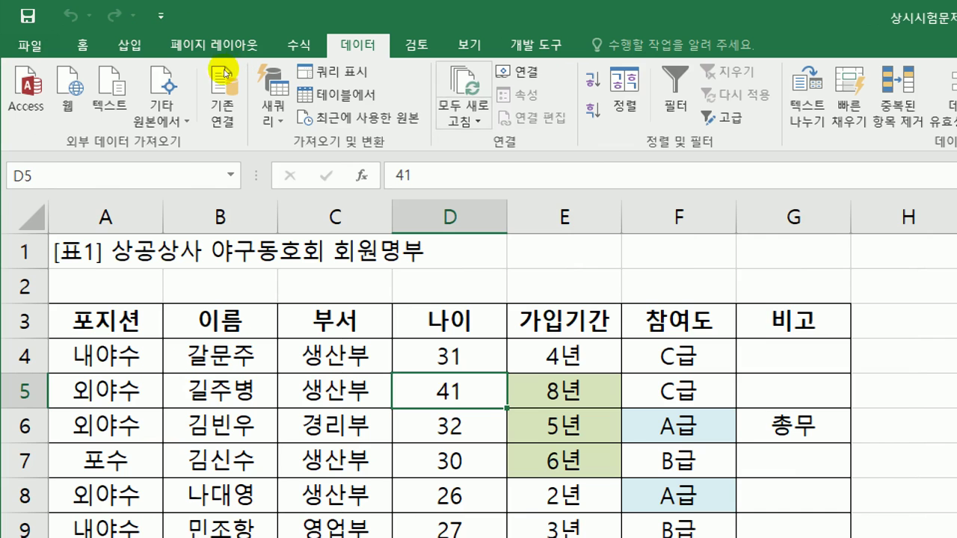
{"action": "key", "text": "alt+a"}
{"action": "key", "text": "s"}
{"action": "key", "text": "s"}
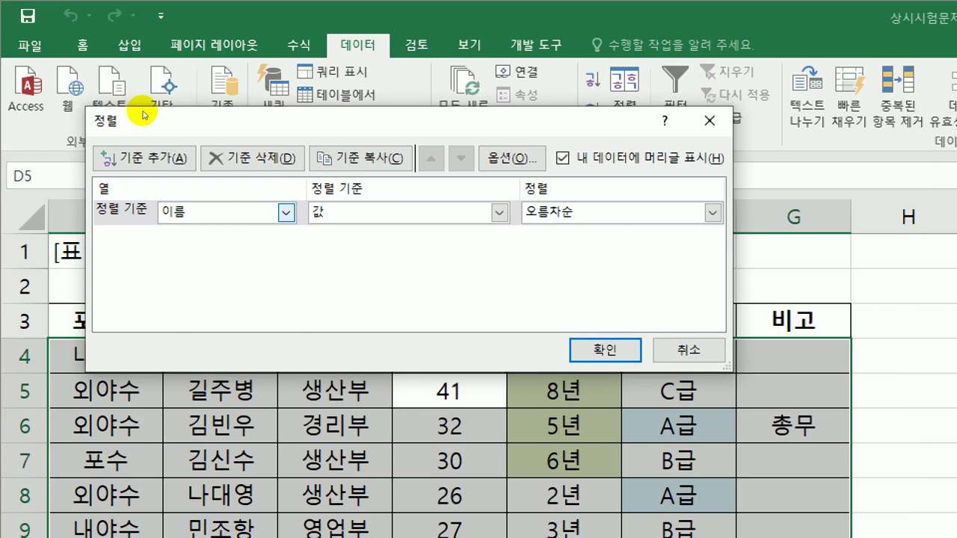
- Set the first sort level's column to 포지션
{"action": "key", "text": "alt+Down"}
{"action": "key", "text": "Down"}
{"action": "key", "text": "Down"}
{"action": "key", "text": "Down"}
{"action": "key", "text": "Down"}
{"action": "key", "text": "Up"}
{"action": "key", "text": "Up"}
{"action": "key", "text": "Up"}
{"action": "key", "text": "Up"}
{"action": "key", "text": "Up"}
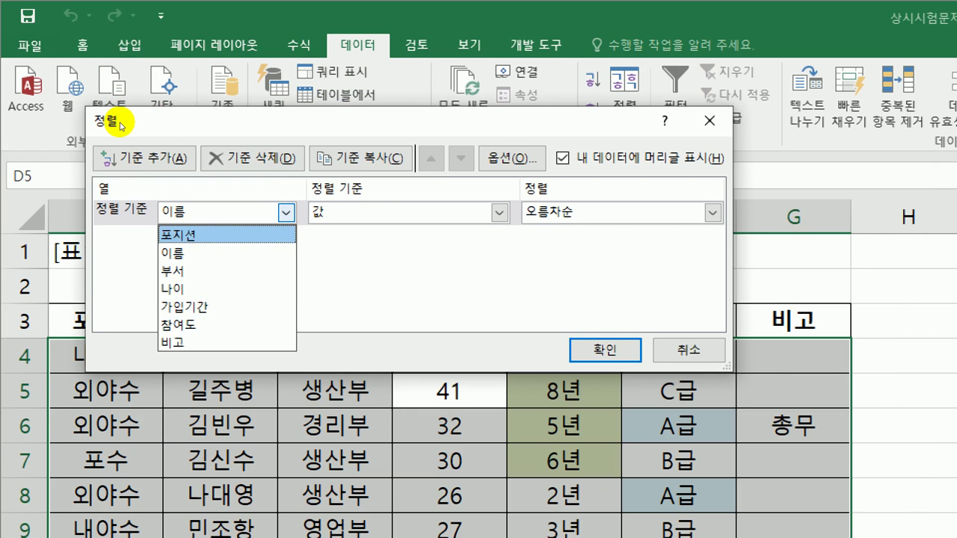
{"action": "key", "text": "Return"}
{"action": "key", "text": "Tab"}
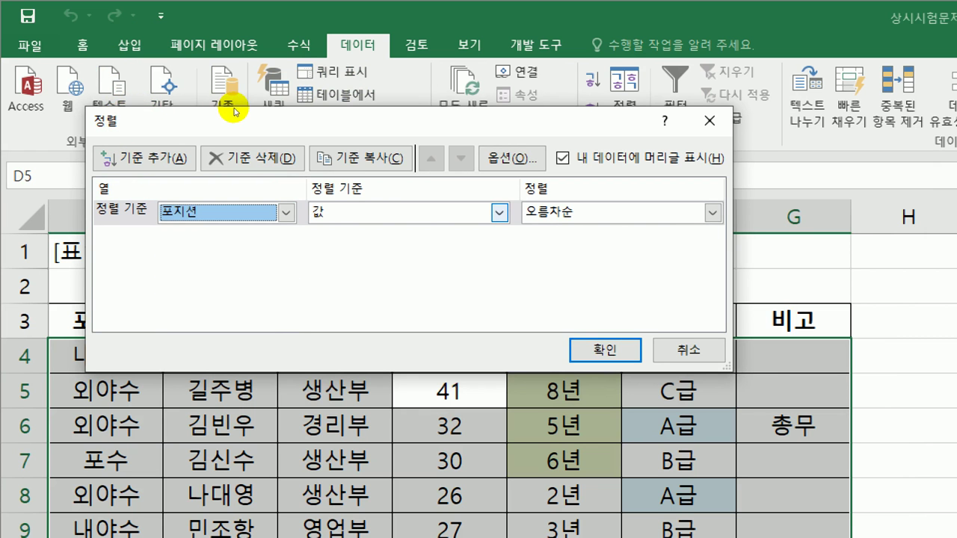
- Choose a custom list (사용자 지정 목록) as the sort order for the 포지션 level
{"action": "key", "text": "Tab"}
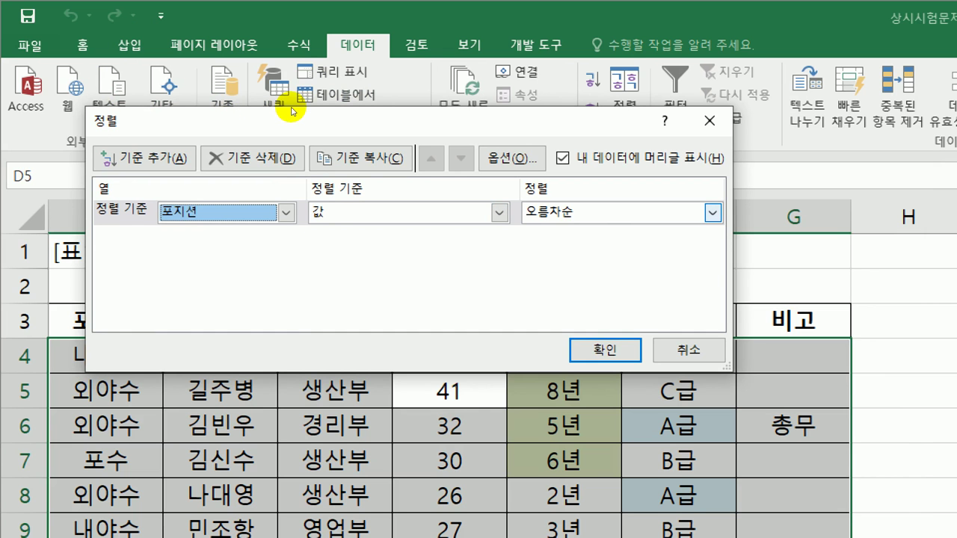
{"action": "key", "text": "alt+Down"}
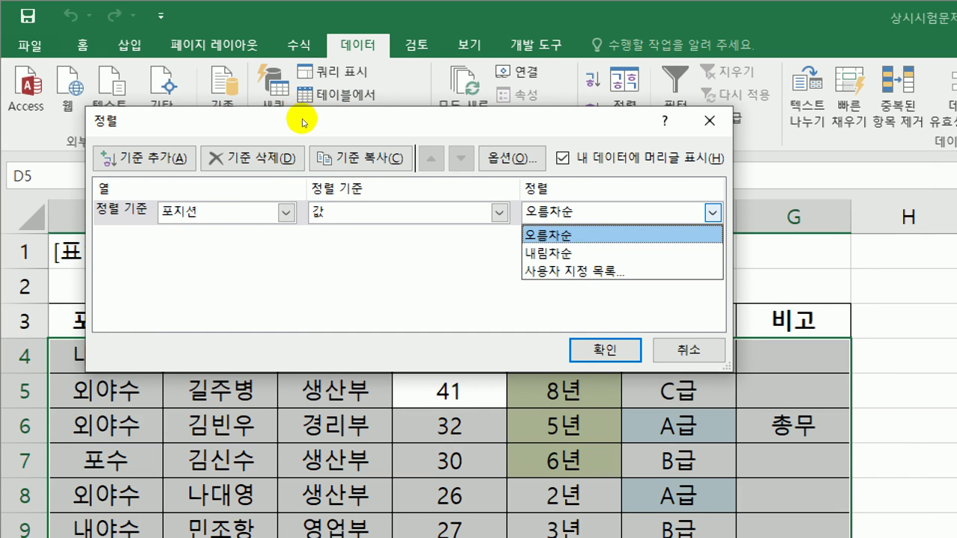
{"action": "key", "text": "Down"}
{"action": "key", "text": "Down"}
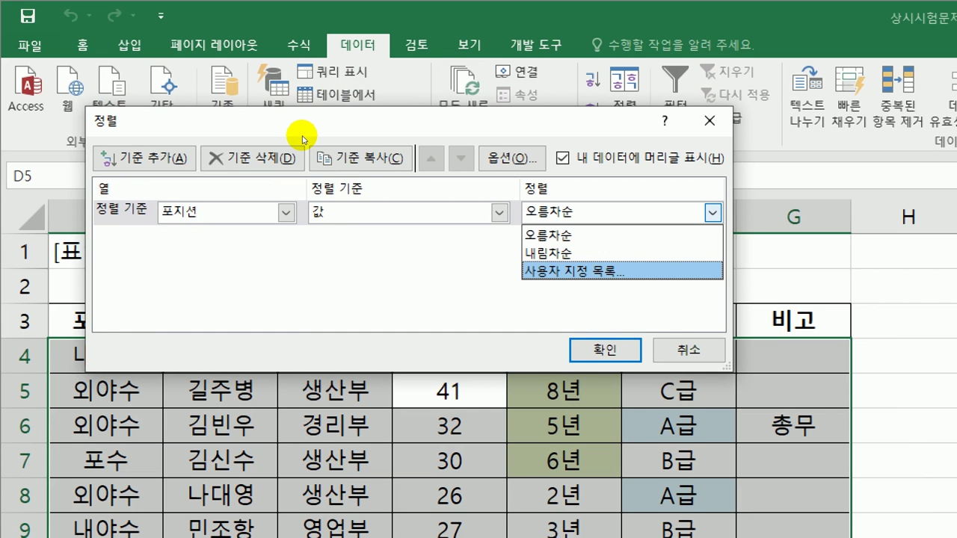
{"action": "key", "text": "Return"}
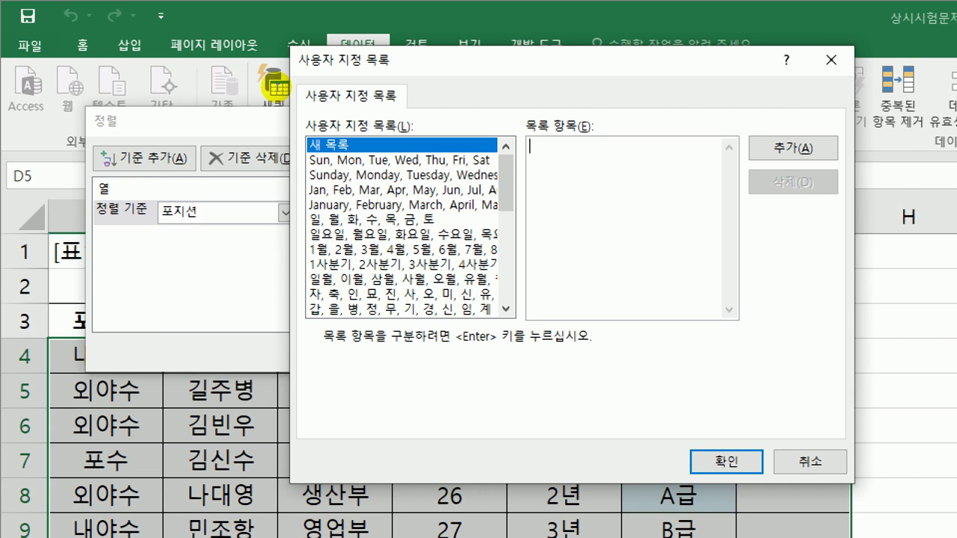
- Add the custom list 투수, 포수, 내야수, 외야수 and apply it as the 포지션 sort order
{"action": "type", "text": "투수"}
{"action": "key", "text": "Return"}
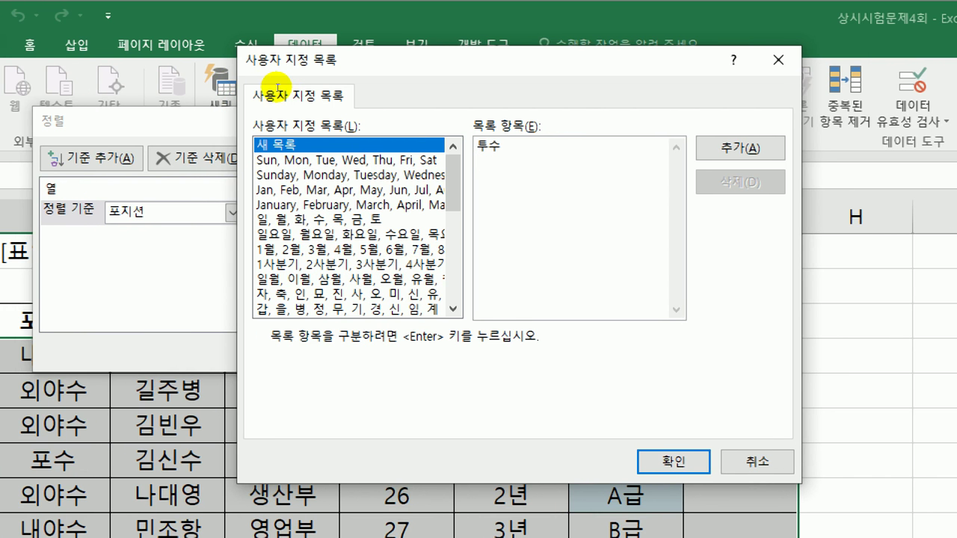
{"action": "type", "text": "포수"}
{"action": "key", "text": "Return"}
{"action": "type", "text": "내"}
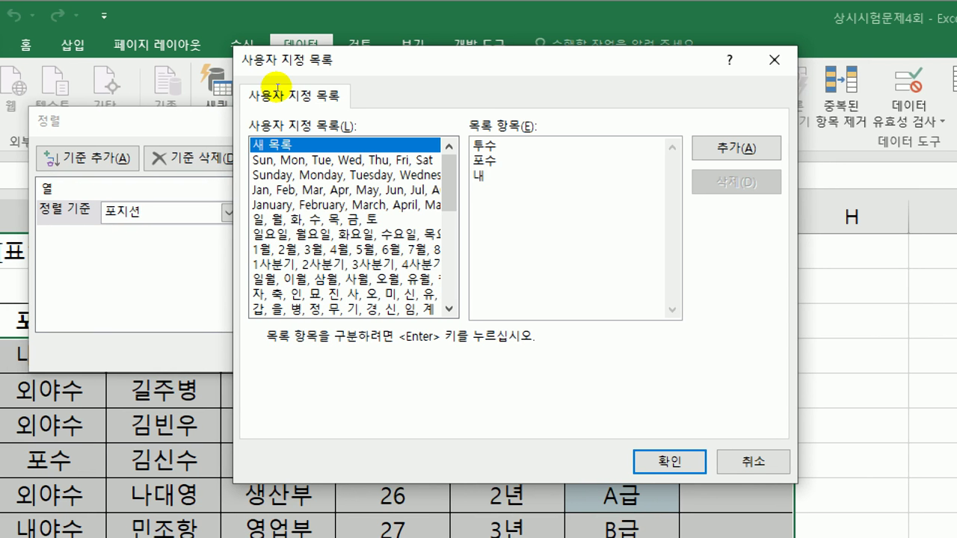
{"action": "type", "text": "야수"}
{"action": "key", "text": "Return"}
{"action": "type", "text": "외야수"}
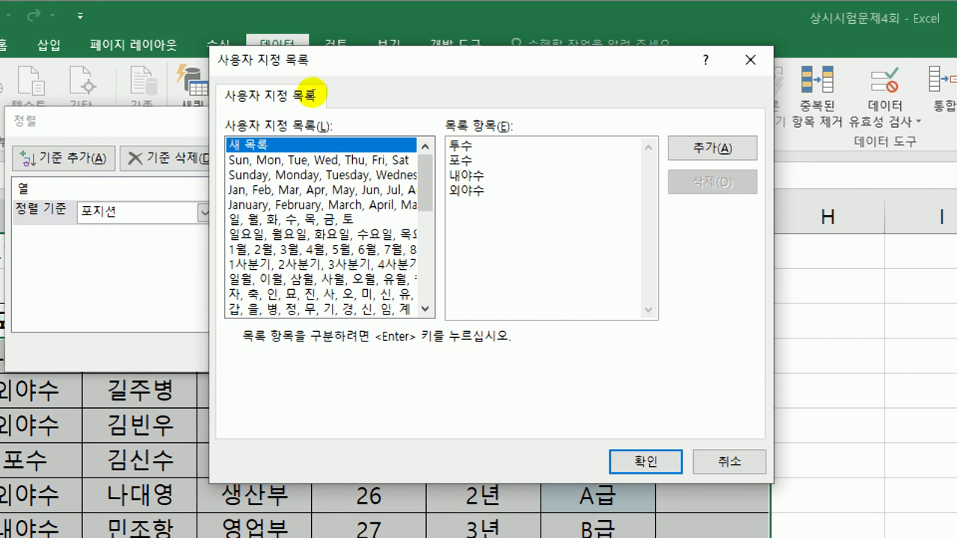
{"action": "key", "text": "alt+a"}
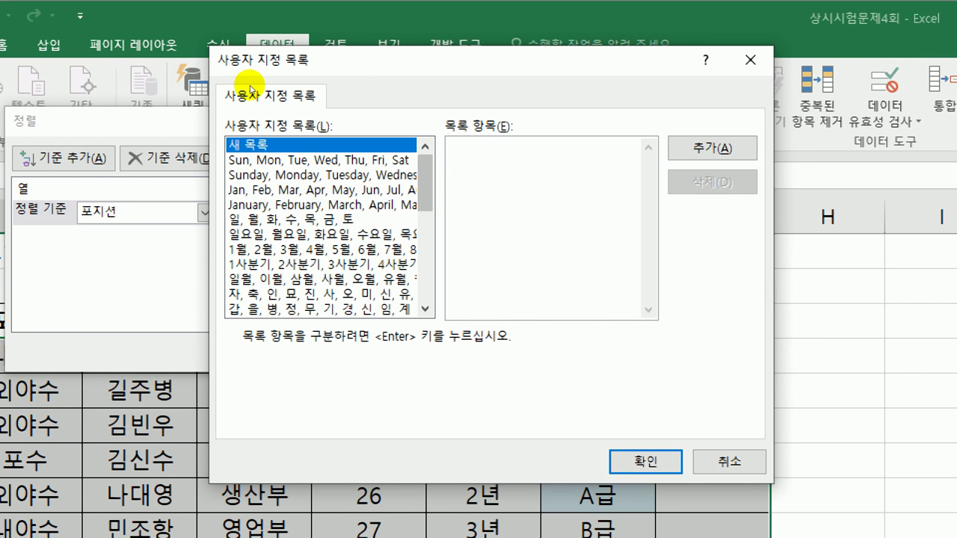
{"action": "scroll", "coordinate": [251, 146], "scroll_direction": "down", "scroll_amount": 6}
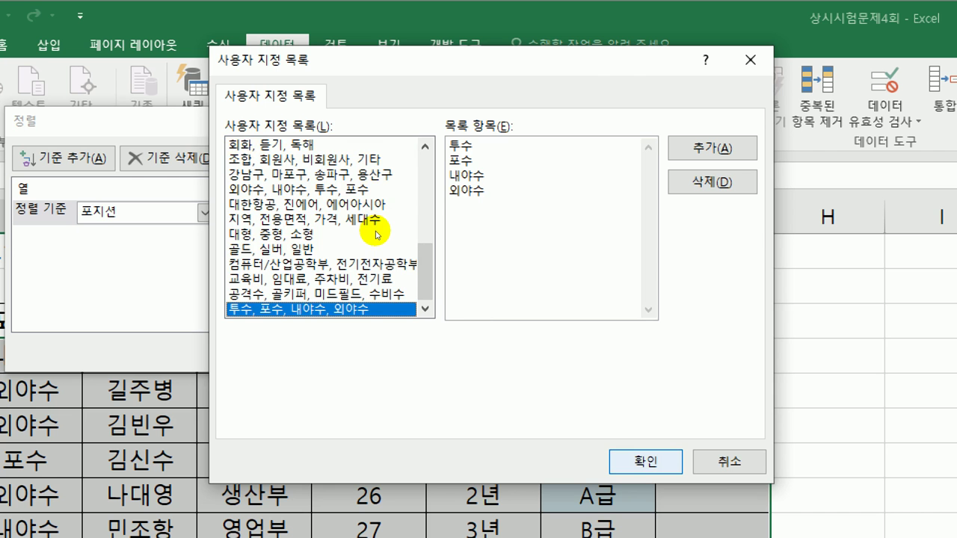
{"action": "key", "text": "Return"}
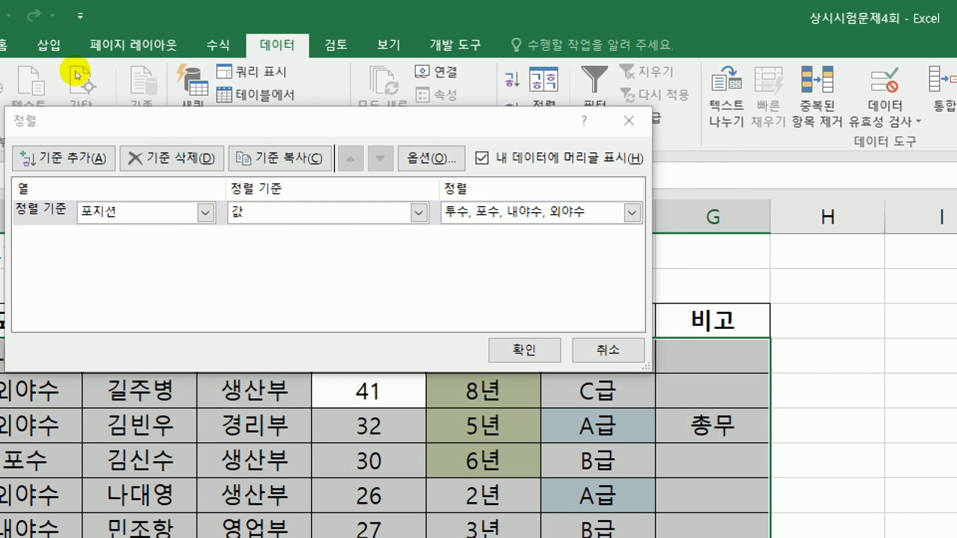
- Add a second sort level based on the 가입기간 column
{"action": "key", "text": "alt+a"}
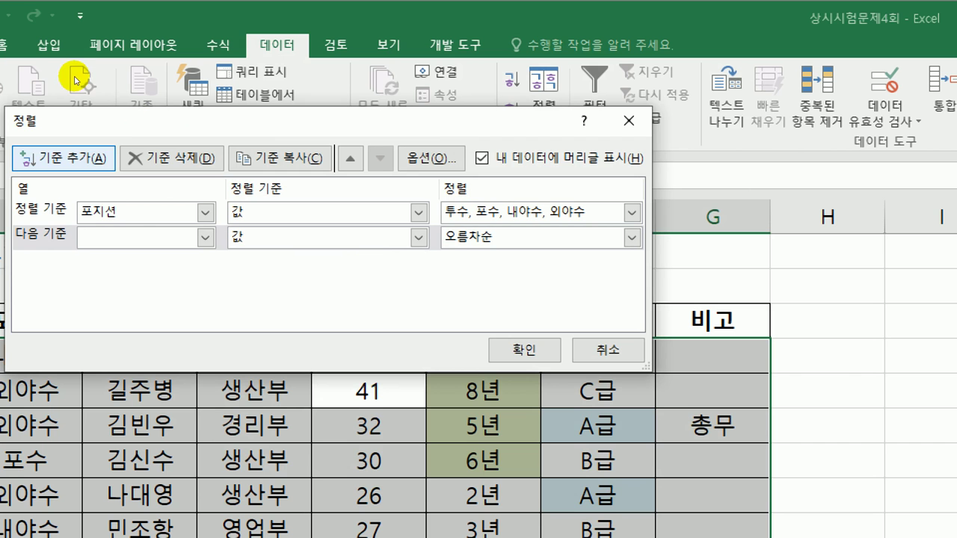
{"action": "key", "text": "alt+Down"}
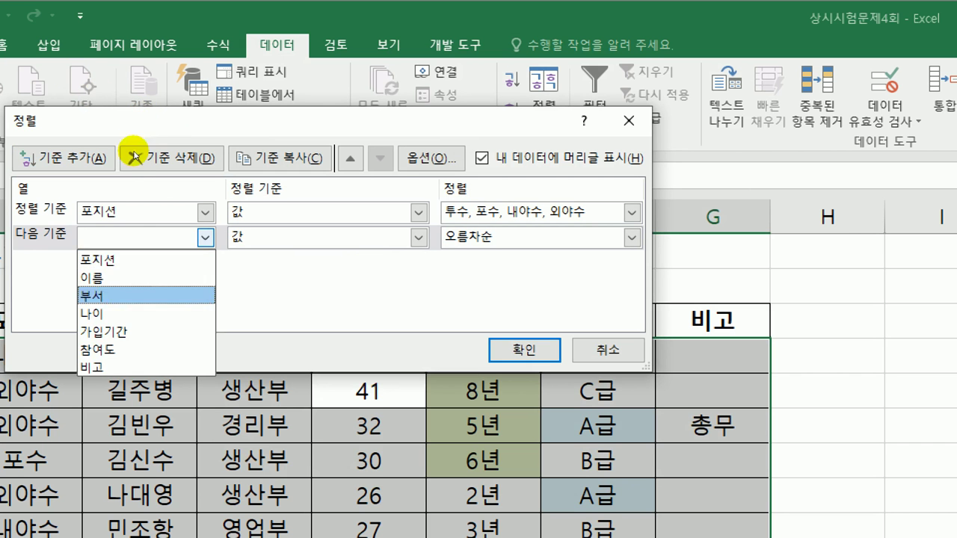
{"action": "key", "text": "Down"}
{"action": "key", "text": "Down"}
{"action": "key", "text": "Return"}
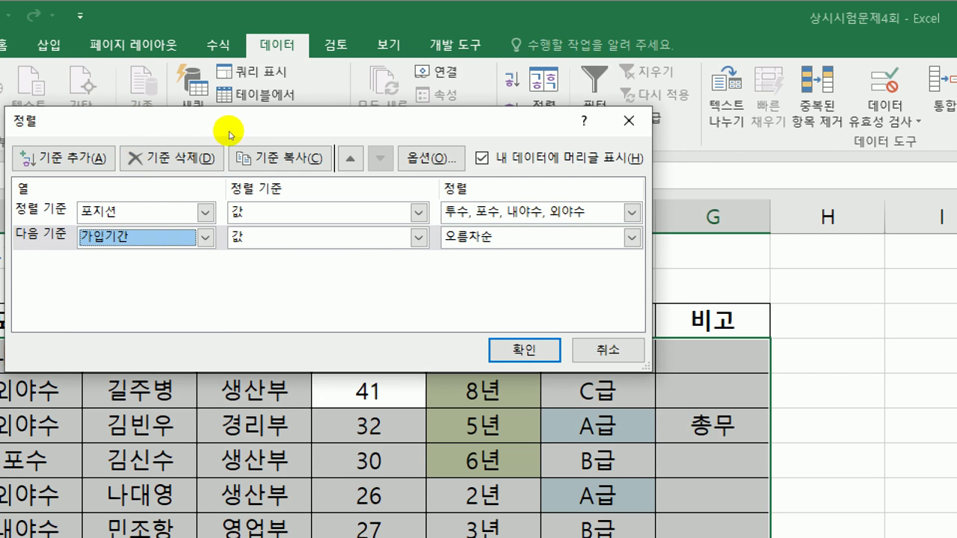
- Set the 가입기간 sort level to sort on cell colour (셀 색)
{"action": "key", "text": "Tab"}
{"action": "key", "text": "alt+Down"}
{"action": "key", "text": "Down"}
{"action": "key", "text": "Down"}
{"action": "key", "text": "Up"}
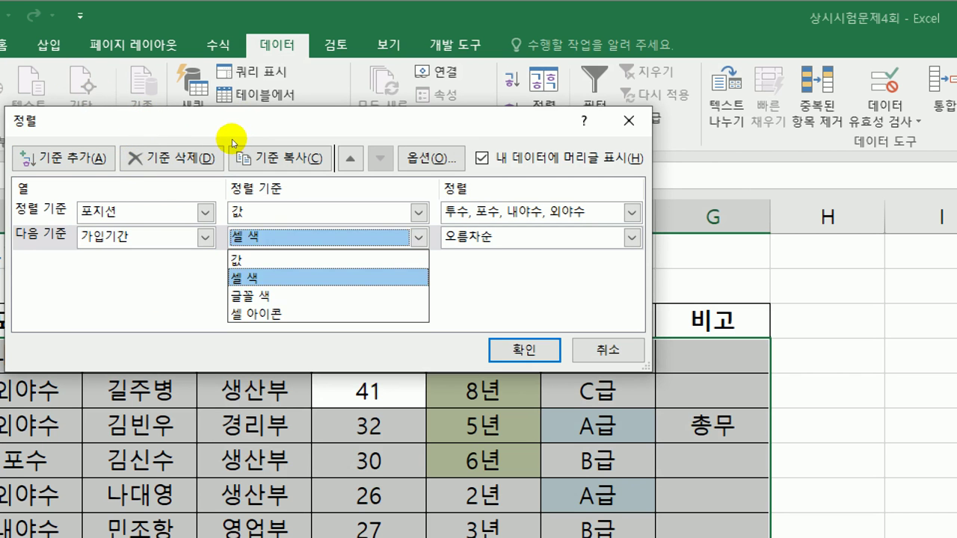
{"action": "key", "text": "Return"}
- Place the light green RGB(216, 228, 188) cells on top in the 가입기간 level, apply the sort, and check the sorted rows
{"action": "key", "text": "Tab"}
{"action": "key", "text": "alt+Down"}
{"action": "key", "text": "Down"}
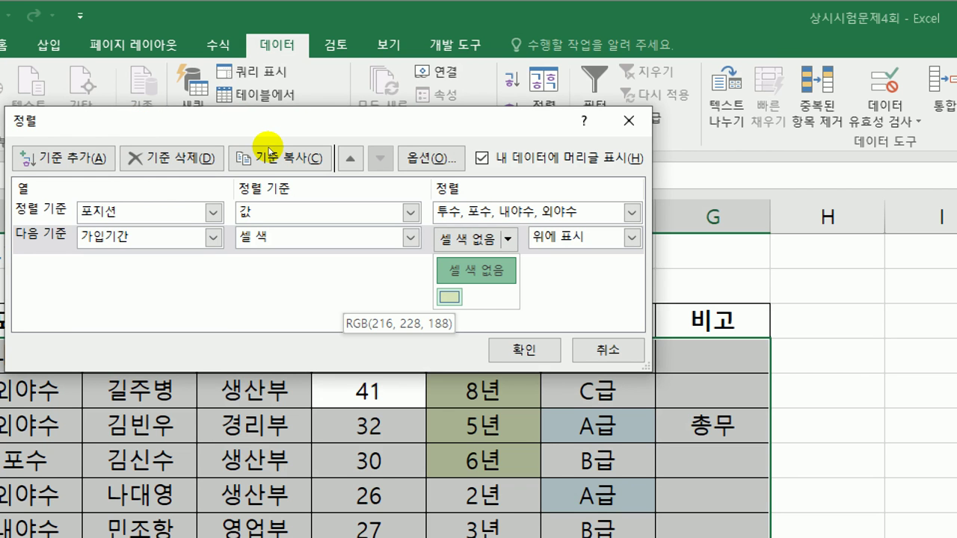
{"action": "key", "text": "Return"}
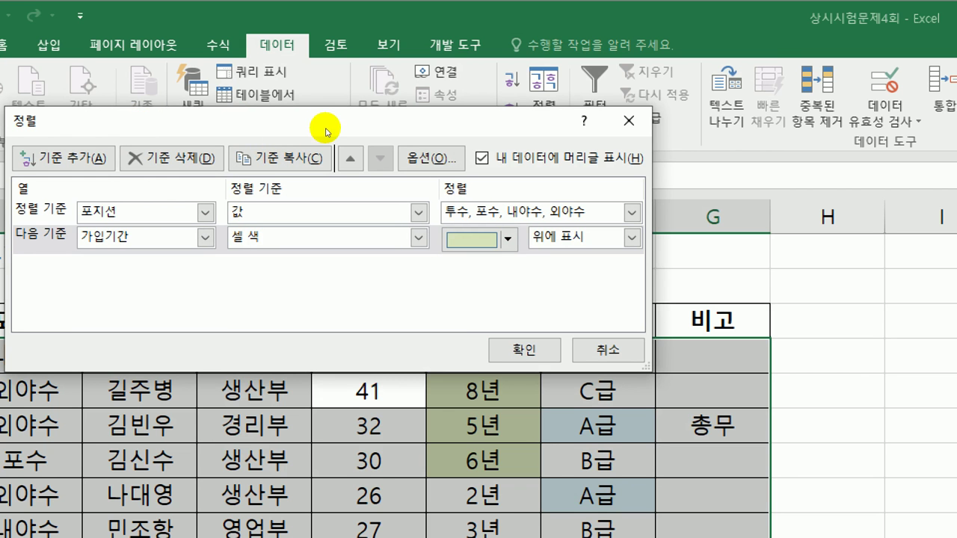
{"action": "key", "text": "Tab"}
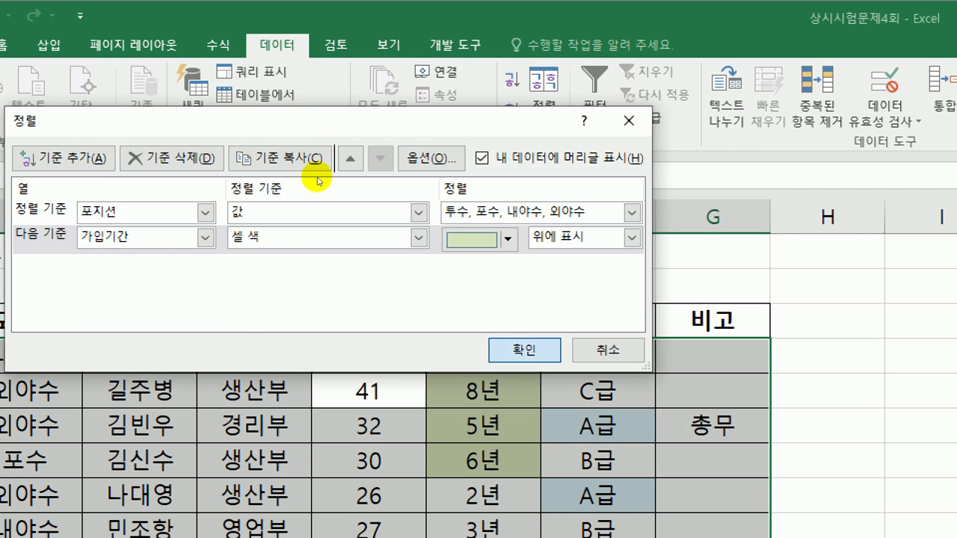
{"action": "key", "text": "Return"}
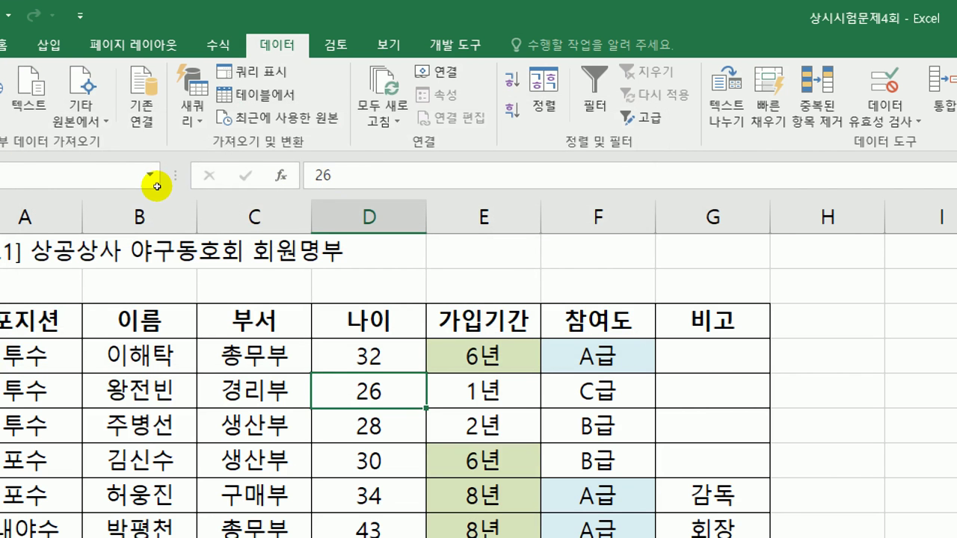
{"action": "key", "text": "super+minus"}
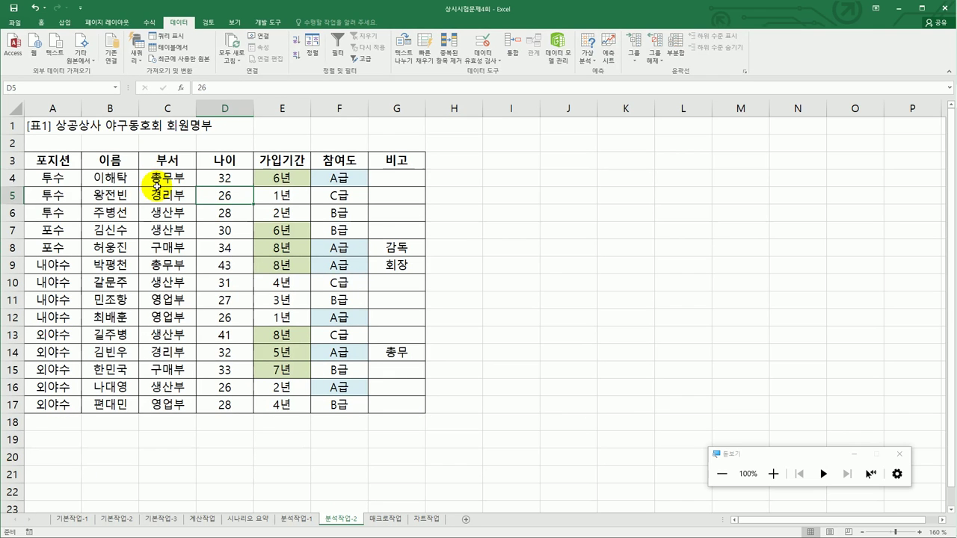
{"action": "left_click_drag", "start_coordinate": [75, 180], "coordinate": [71, 216]}
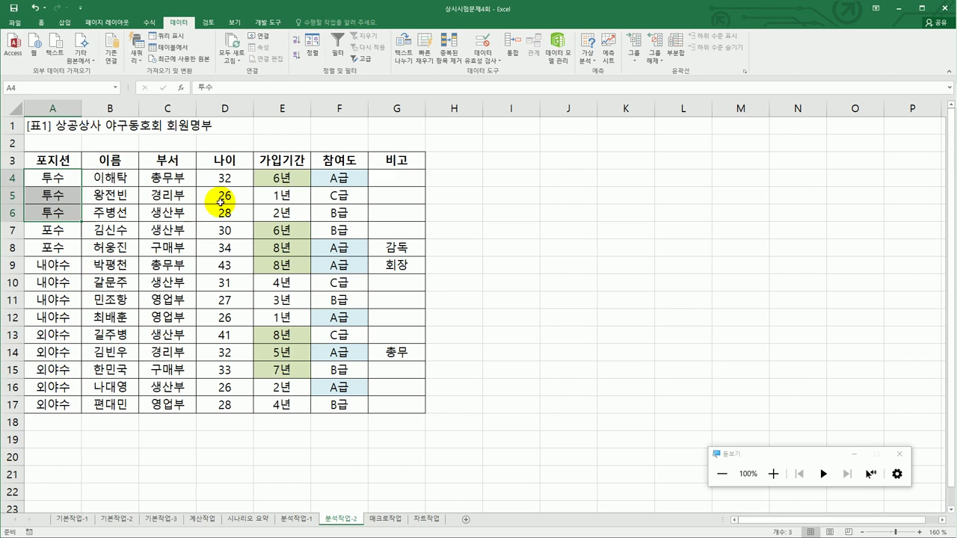
{"action": "left_click", "coordinate": [282, 180]}
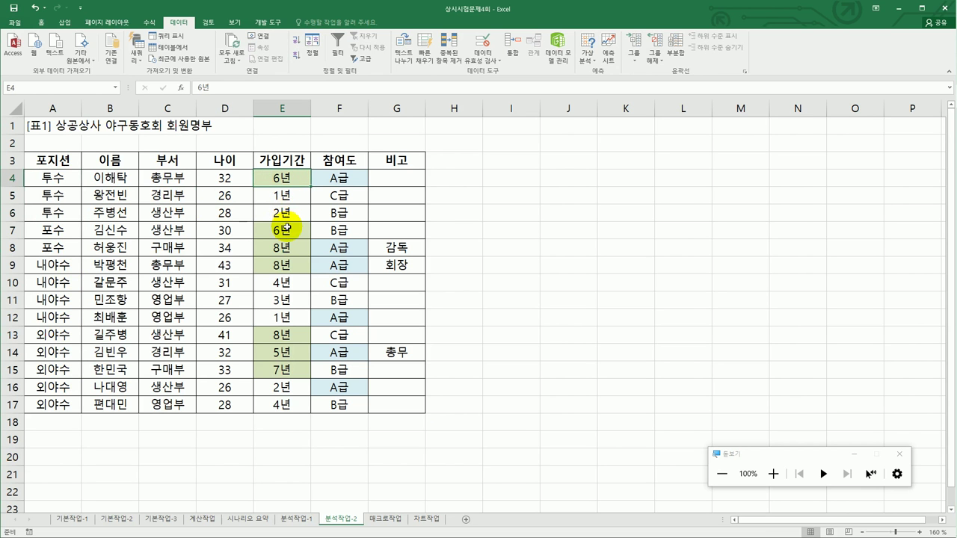
{"action": "left_click", "coordinate": [286, 228]}
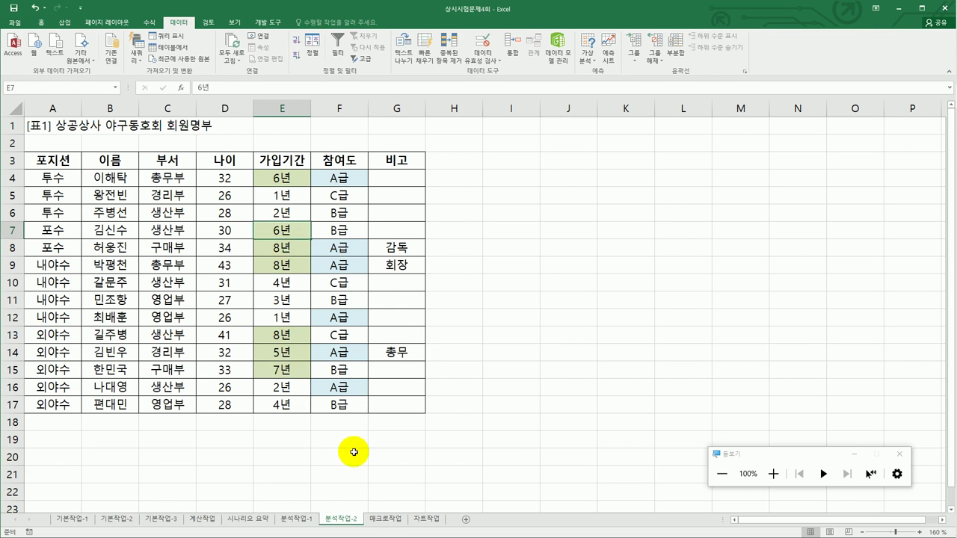
- On the 매크로작업 sheet, draw a form control button covering cells C17:D19
{"action": "left_click", "coordinate": [380, 522]}
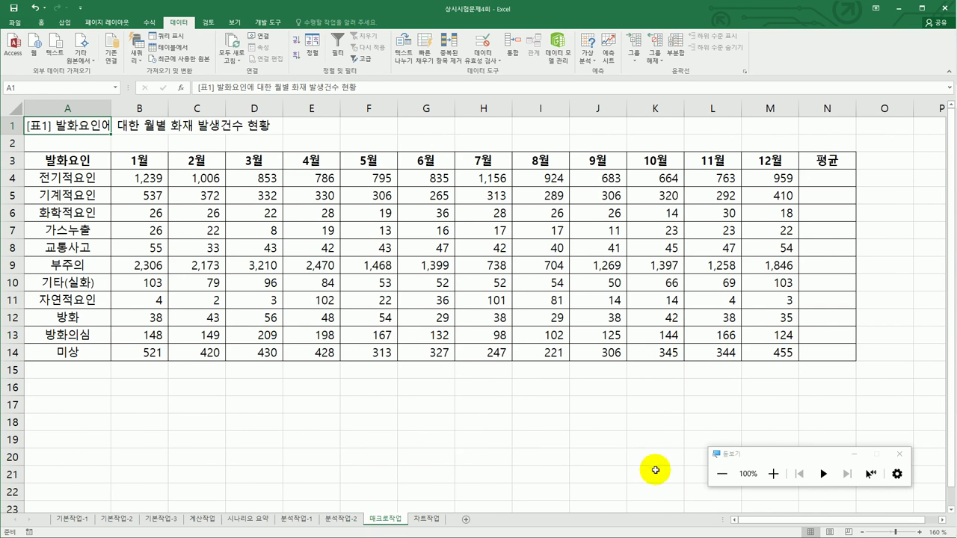
{"action": "left_click", "coordinate": [773, 474]}
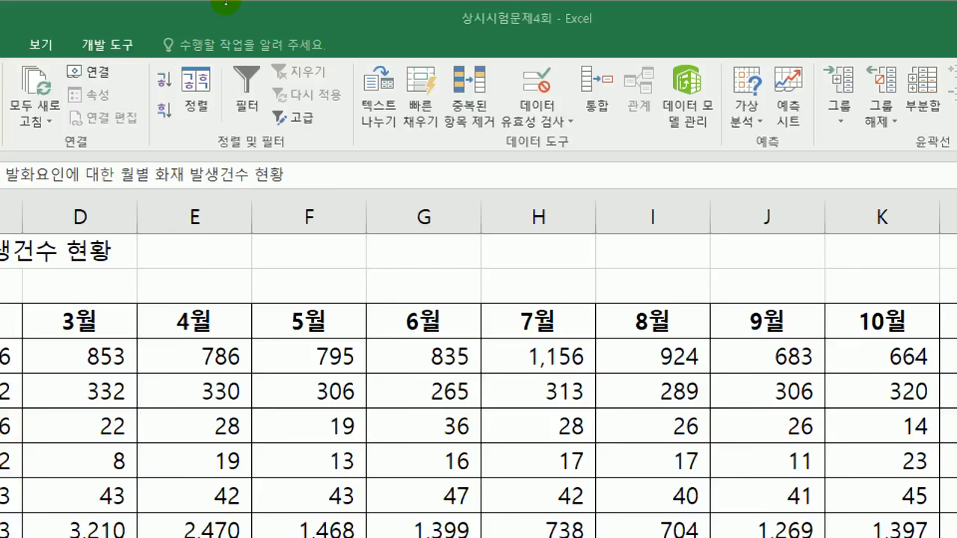
{"action": "key", "text": "alt+l"}
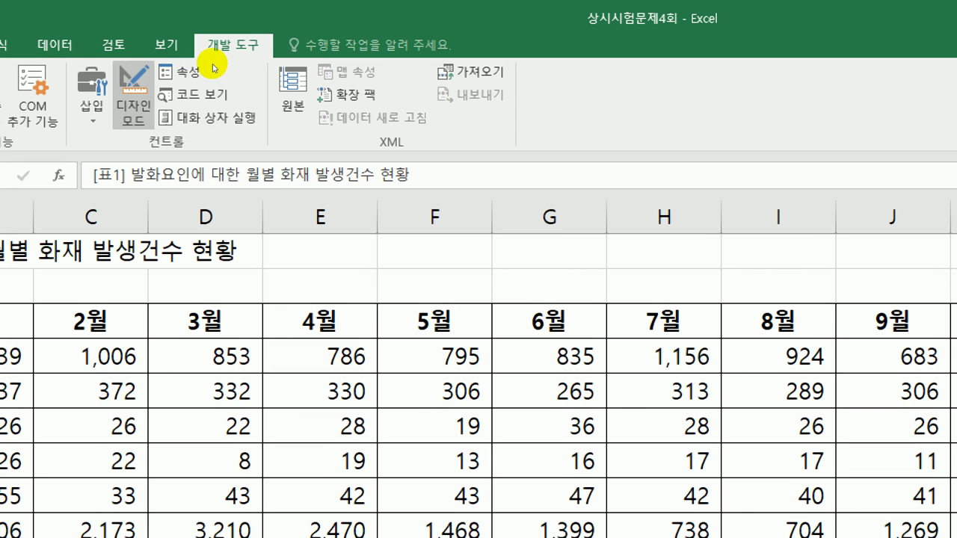
{"action": "left_click", "coordinate": [92, 94]}
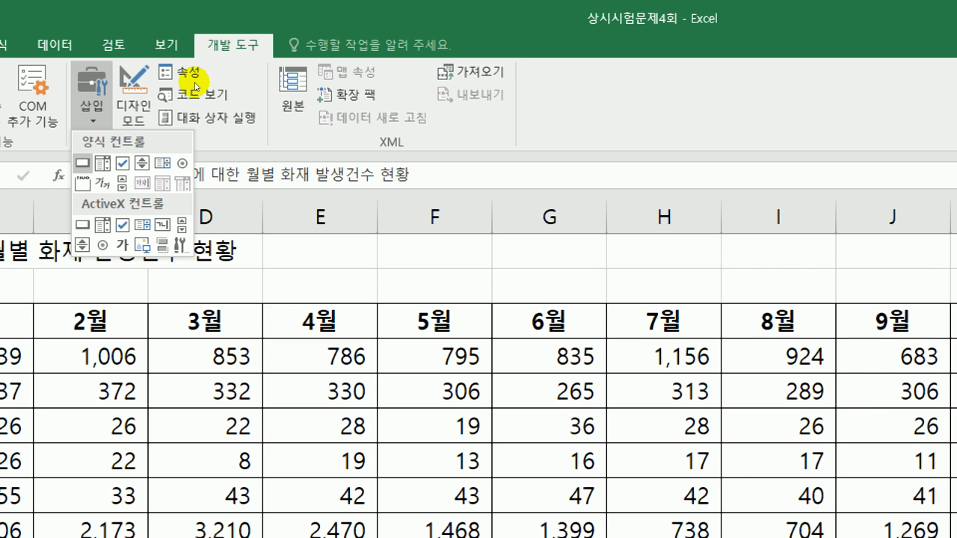
{"action": "key", "text": "Escape"}
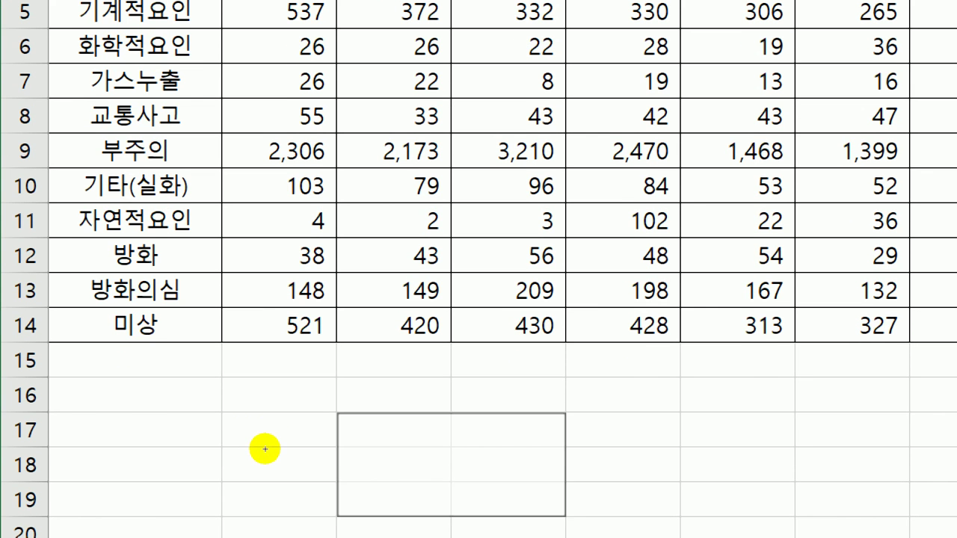
{"action": "left_click_drag", "start_coordinate": [266, 449], "coordinate": [265, 449]}
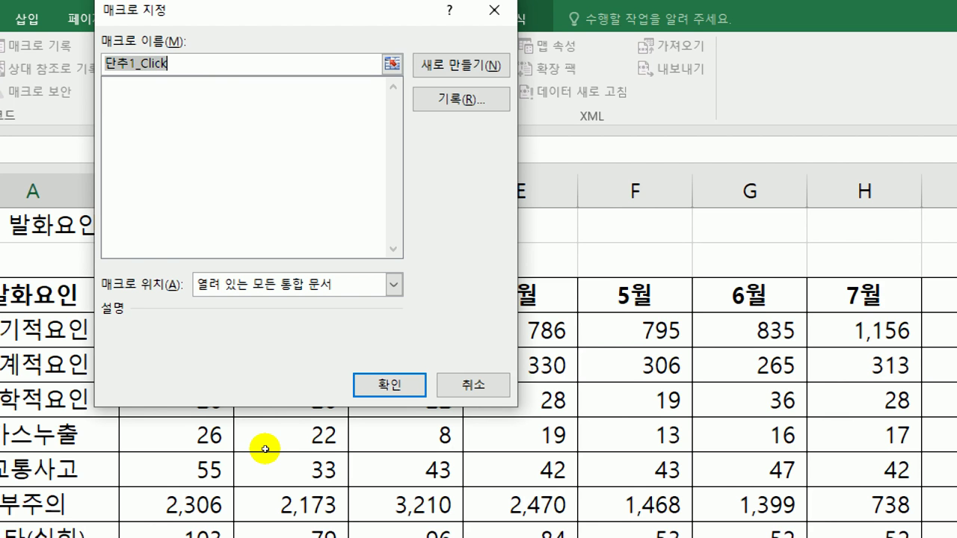
- Name the button's macro 평균 and start recording it in the current workbook
{"action": "type", "text": "평균"}
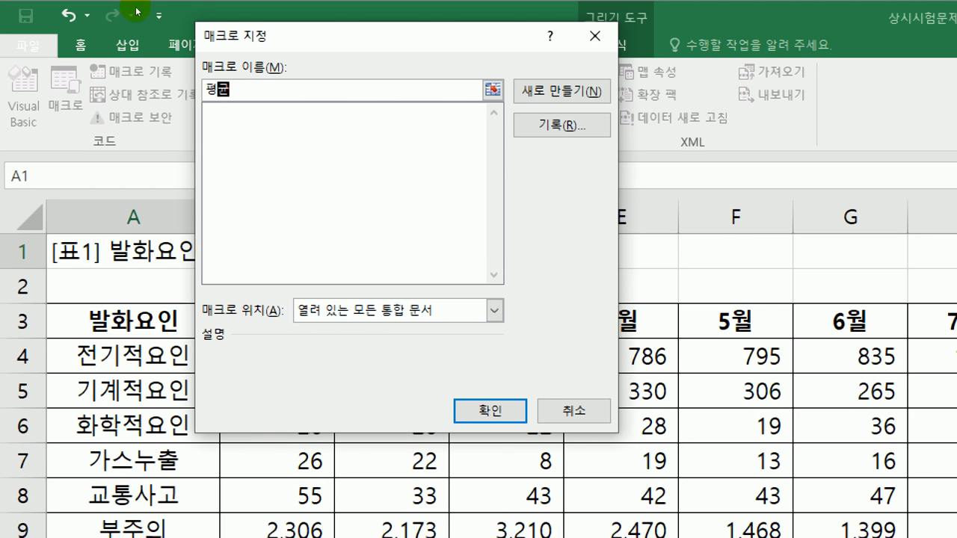
{"action": "key", "text": "alt+r"}
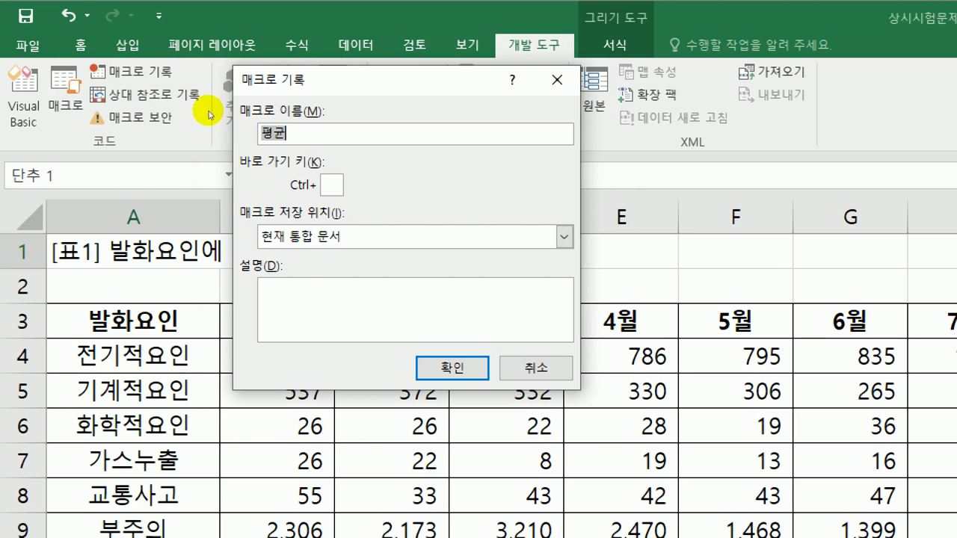
{"action": "key", "text": "Return"}
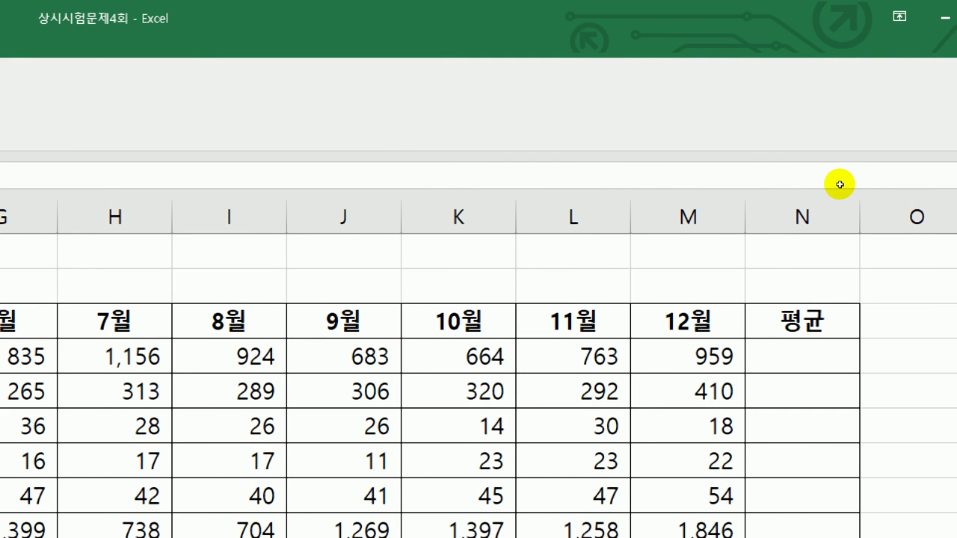
- Enter the formula =AVERAGE(B4:M4) in cell N4
{"action": "key", "text": "Return"}
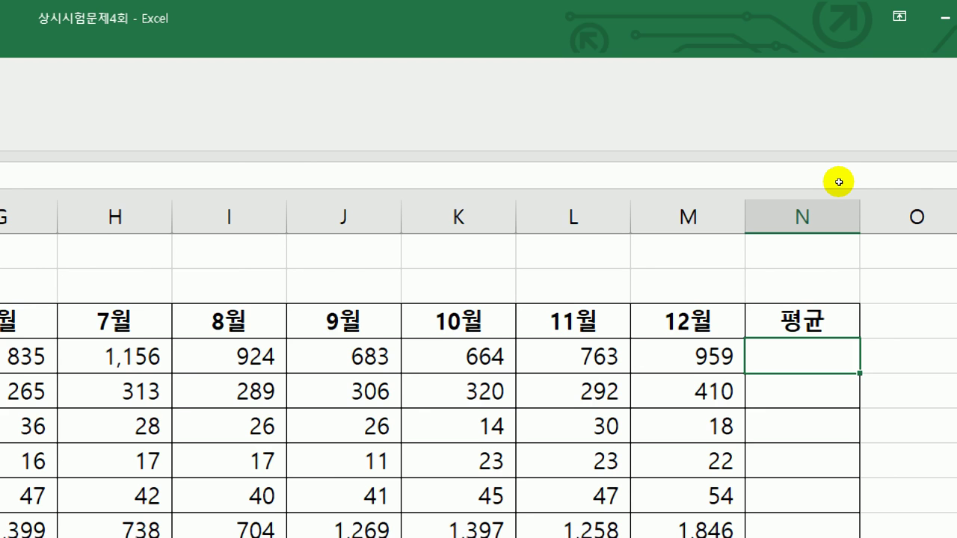
{"action": "type", "text": "="}
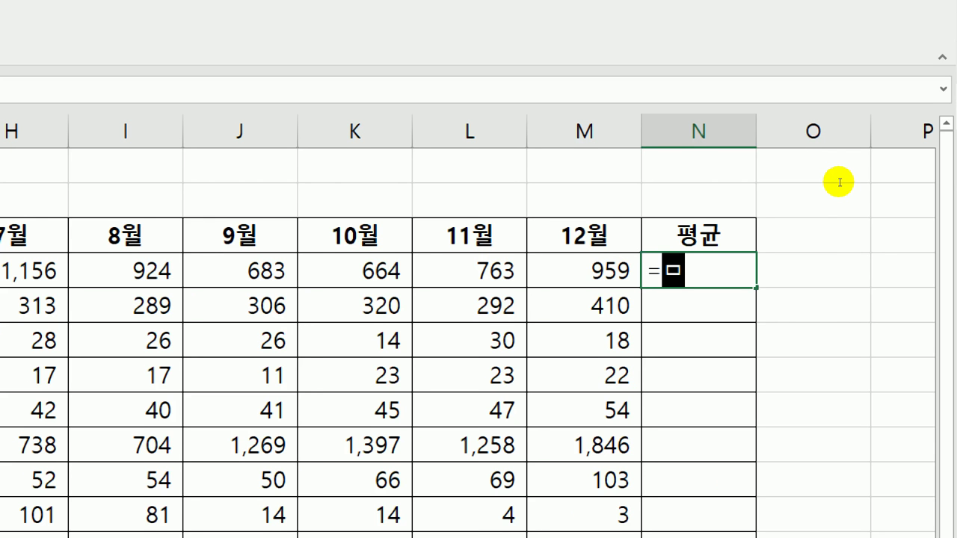
{"action": "type", "text": "av"}
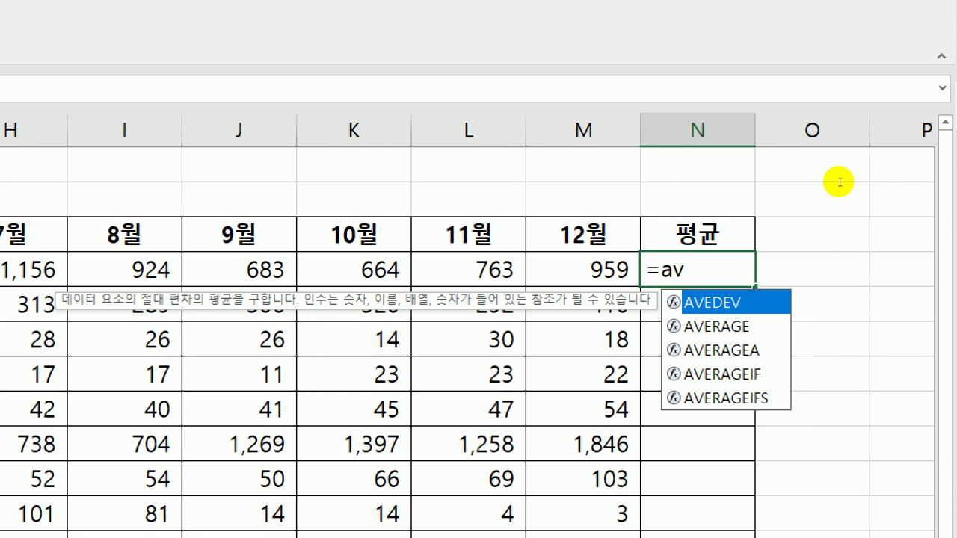
{"action": "key", "text": "Down"}
{"action": "key", "text": "Tab"}
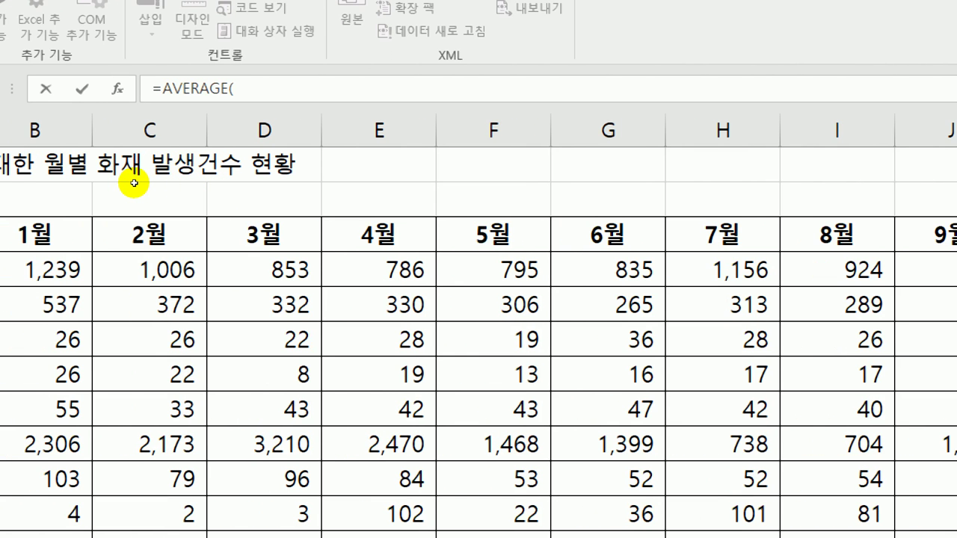
{"action": "left_click_drag", "start_coordinate": [134, 183], "coordinate": [956, 178]}
{"action": "left_click_drag", "start_coordinate": [705, 178], "coordinate": [865, 176]}
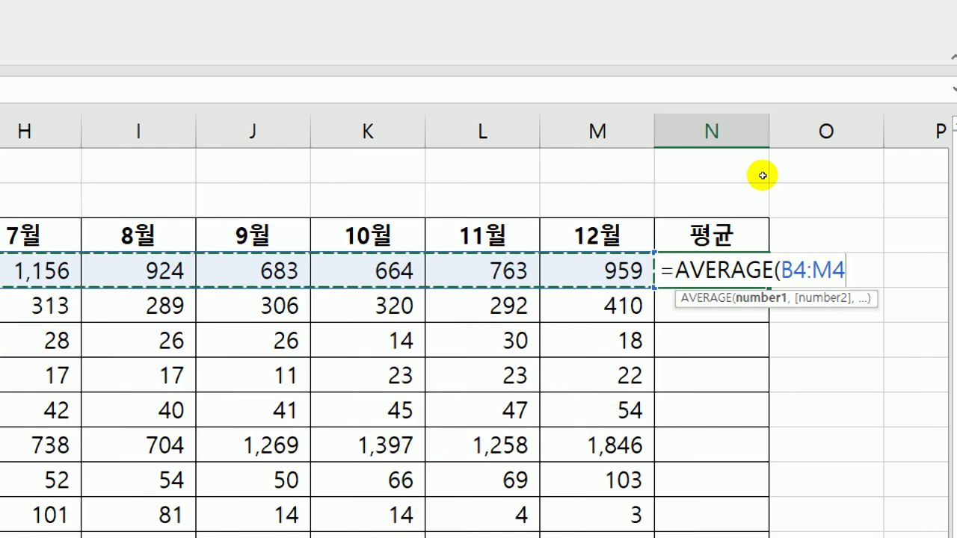
{"action": "type", "text": ")"}
{"action": "key", "text": "Return"}
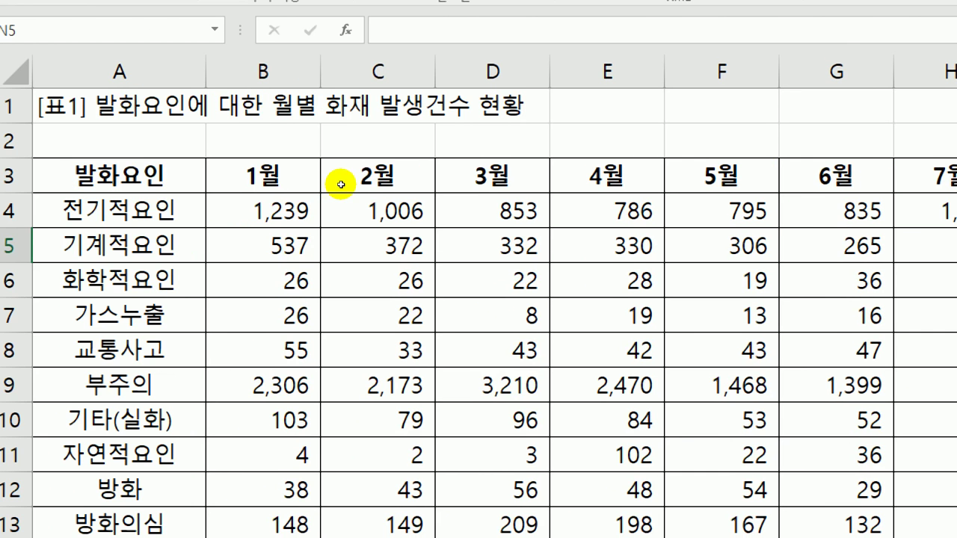
- Fill the average formula from N4 down to N14 and finish recording the macro
{"action": "left_click", "coordinate": [811, 194]}
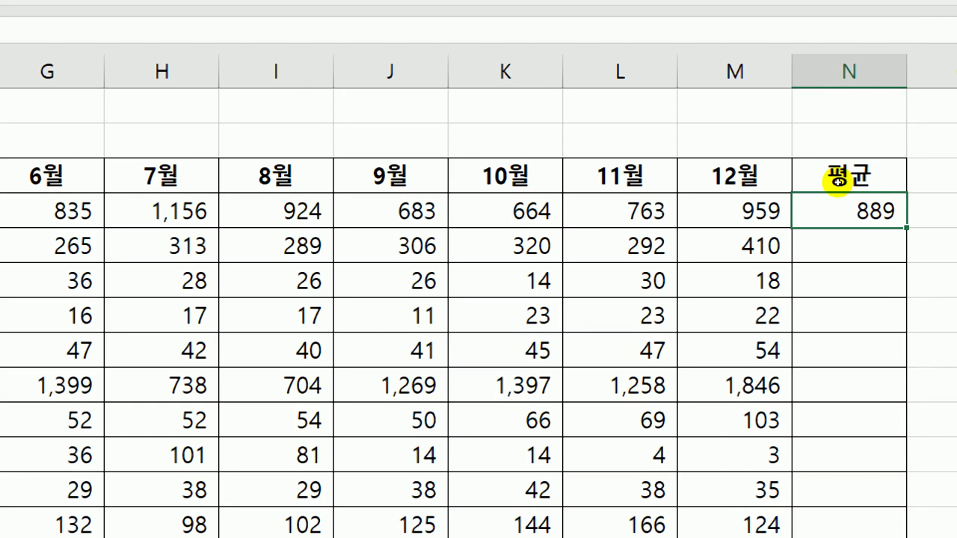
{"action": "left_click_drag", "start_coordinate": [856, 225], "coordinate": [860, 488]}
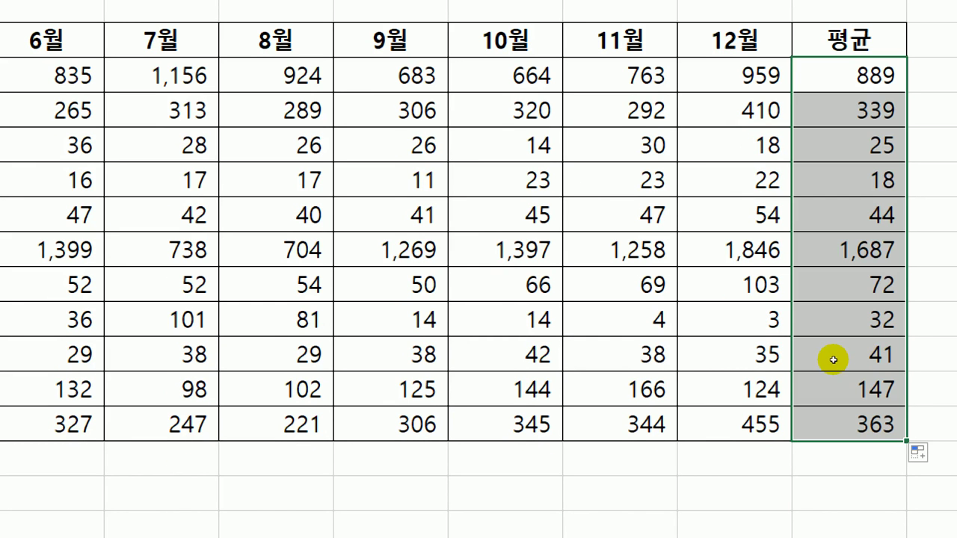
{"action": "key", "text": "ctrl+Down"}
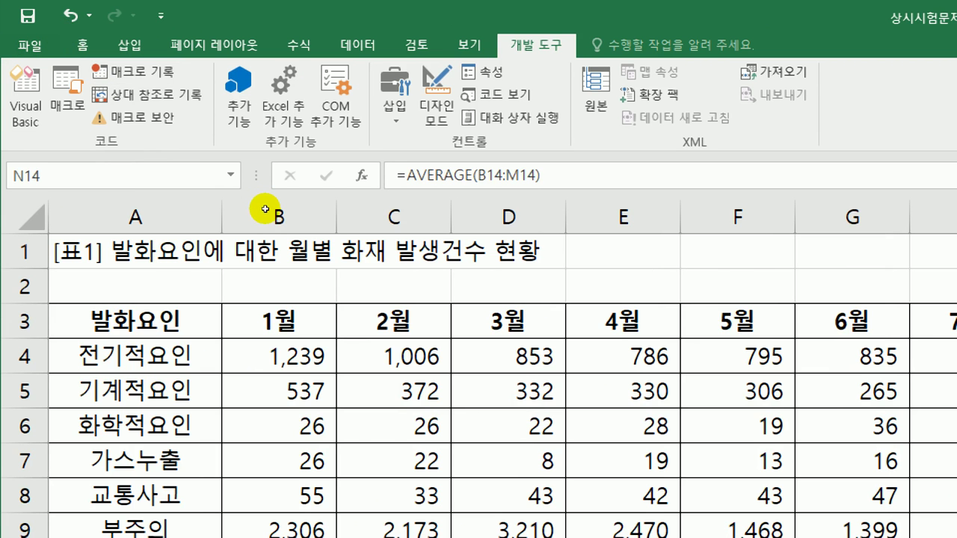
- Change the macro button's label to 평균 and deselect the button
{"action": "scroll", "coordinate": [265, 210], "scroll_direction": "down", "scroll_amount": 4}
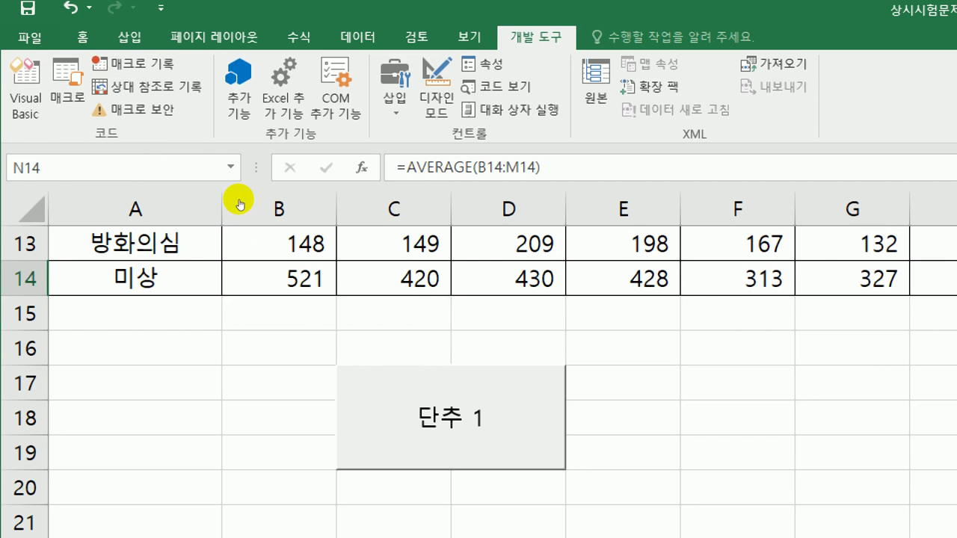
{"action": "key", "text": "shift+F10"}
{"action": "key", "text": "Down"}
{"action": "key", "text": "Down"}
{"action": "key", "text": "Down"}
{"action": "key", "text": "Down"}
{"action": "key", "text": "Return"}
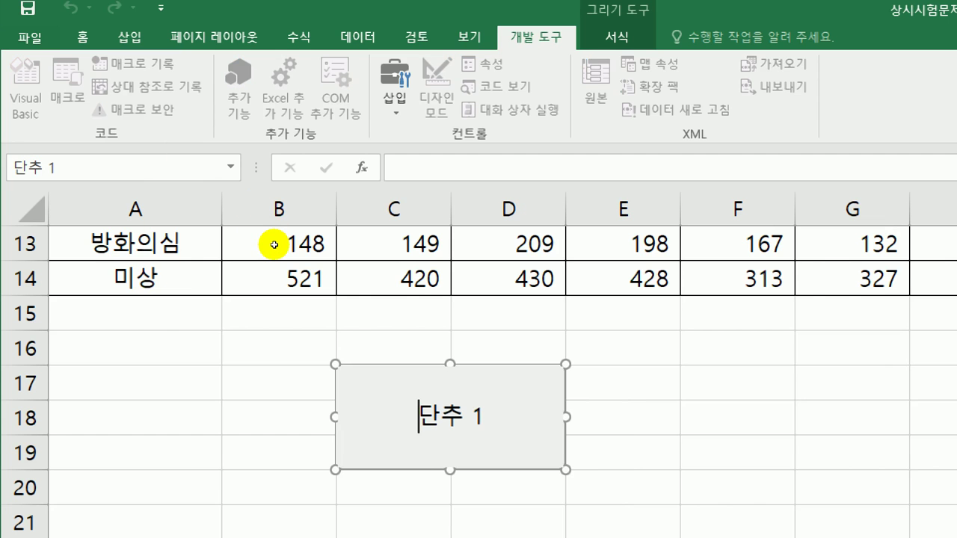
{"action": "key", "text": "ctrl+a"}
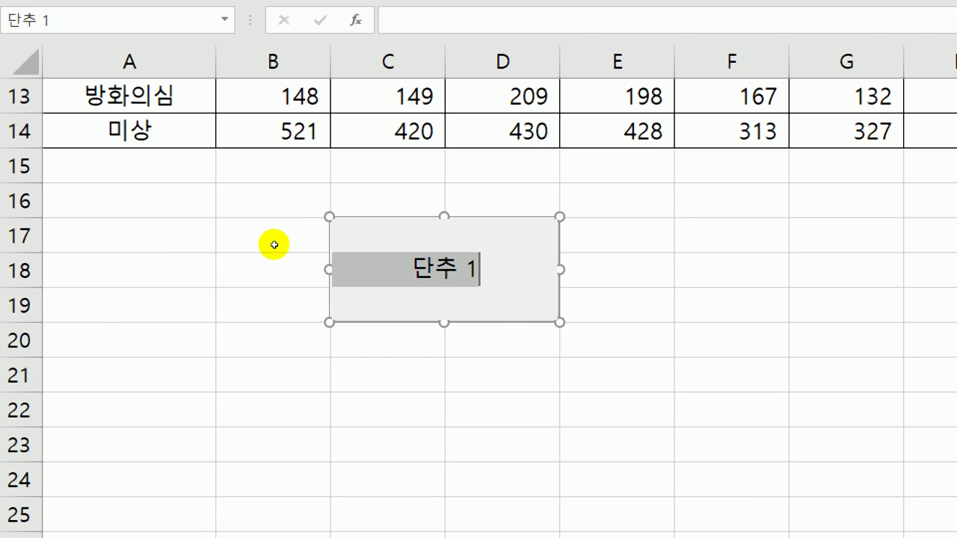
{"action": "type", "text": "vud"}
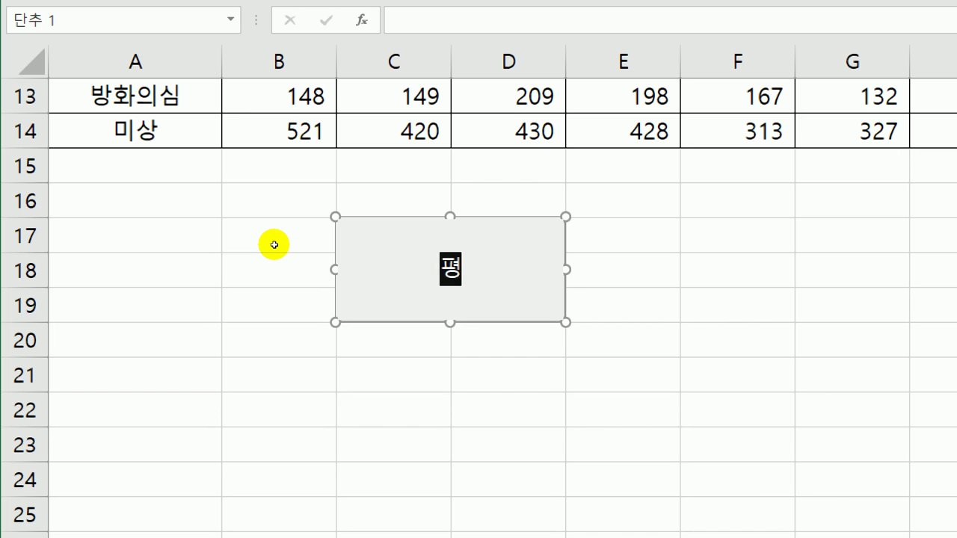
{"action": "type", "text": "rbs"}
{"action": "key", "text": "Escape"}
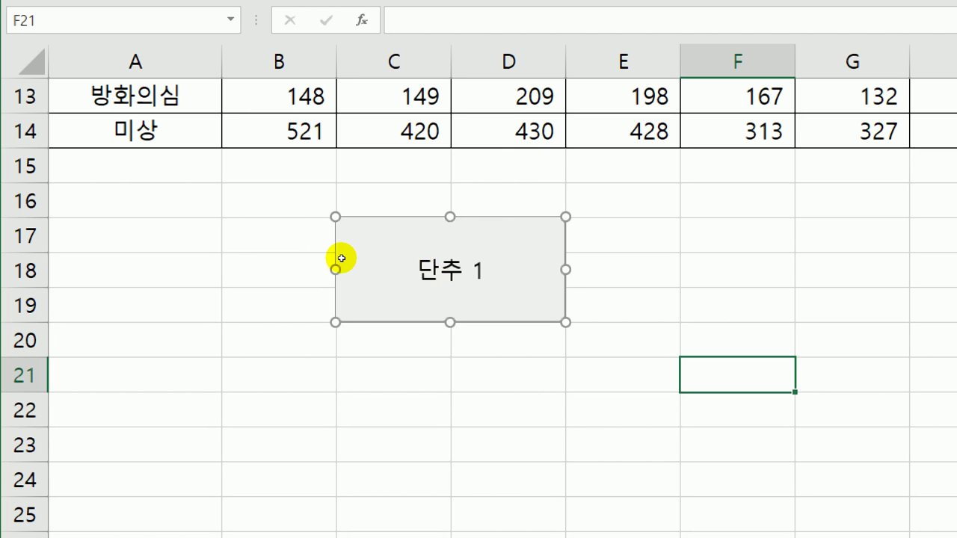
{"action": "key", "text": "Escape"}
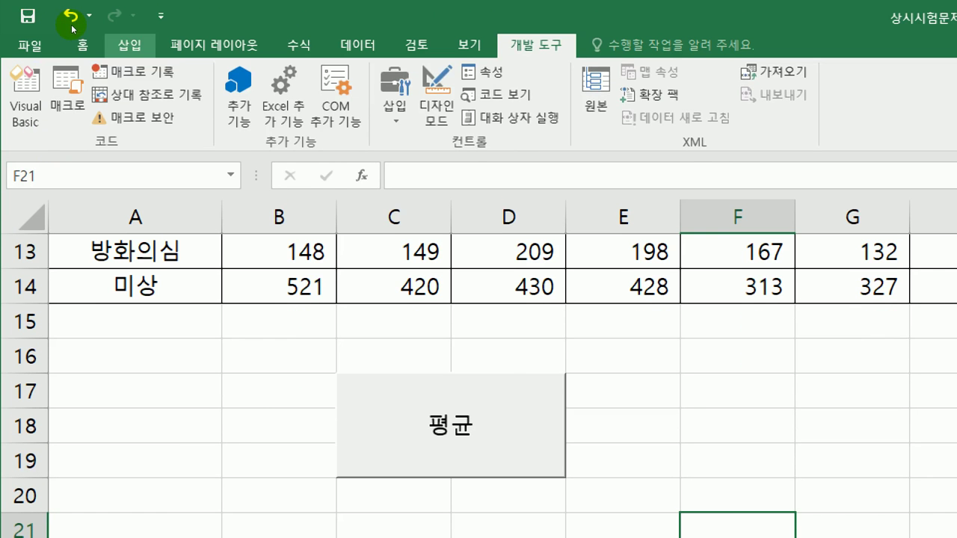
- Draw a bevel shape over cells F17:G19 and label it 서식
{"action": "left_click", "coordinate": [121, 45]}
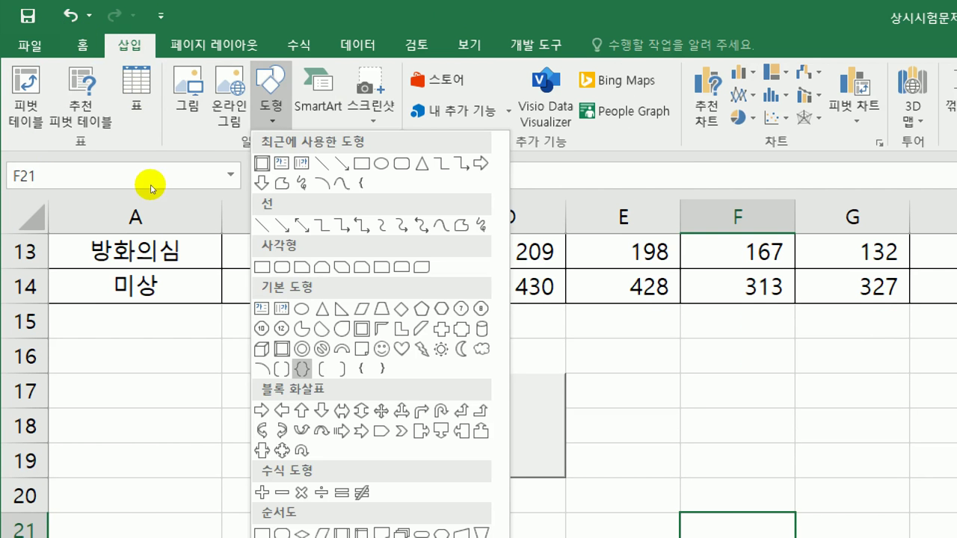
{"action": "key", "text": "Return"}
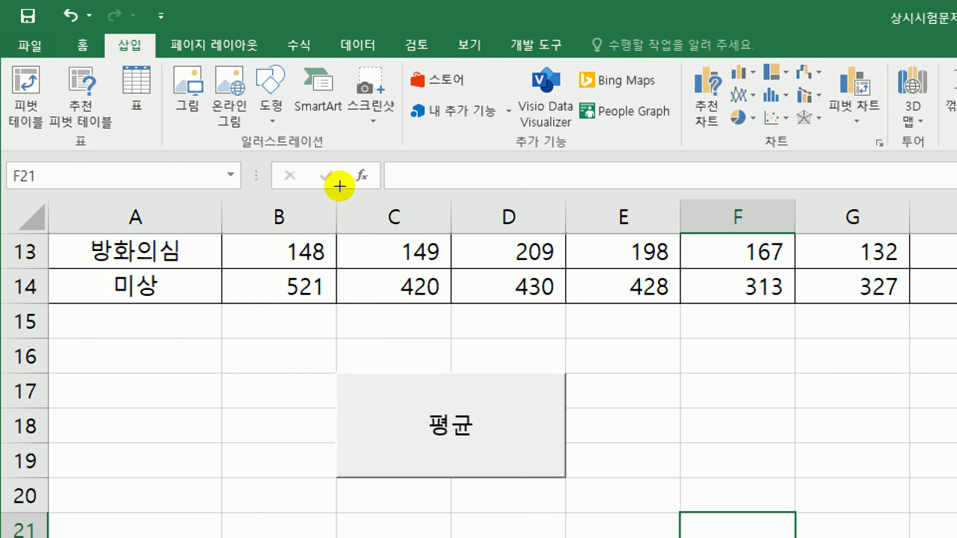
{"action": "mouse_move", "coordinate": [677, 371]}
{"action": "left_mouse_down"}
{"action": "mouse_move", "coordinate": [797, 446]}
{"action": "mouse_move", "coordinate": [910, 478]}
{"action": "mouse_move", "coordinate": [883, 478]}
{"action": "left_mouse_up"}
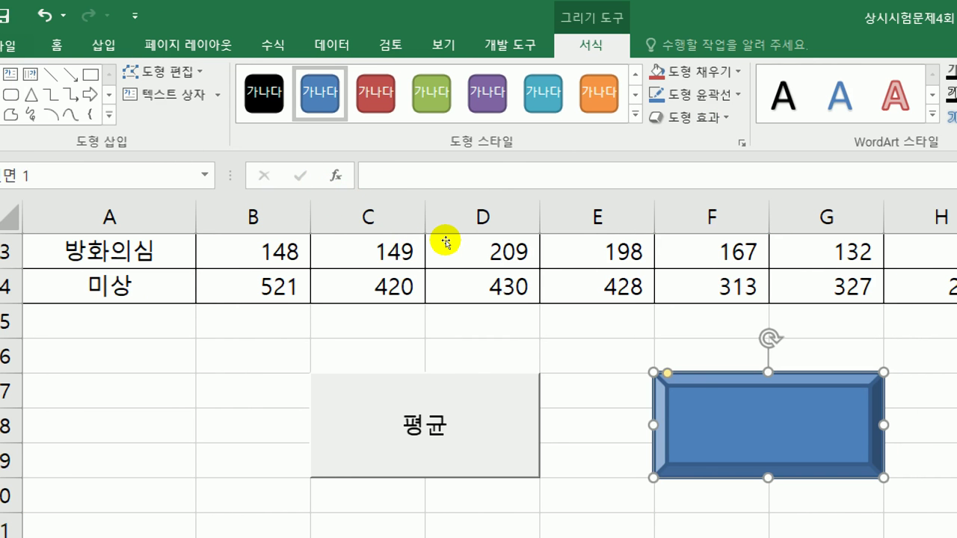
{"action": "type", "text": "서시"}
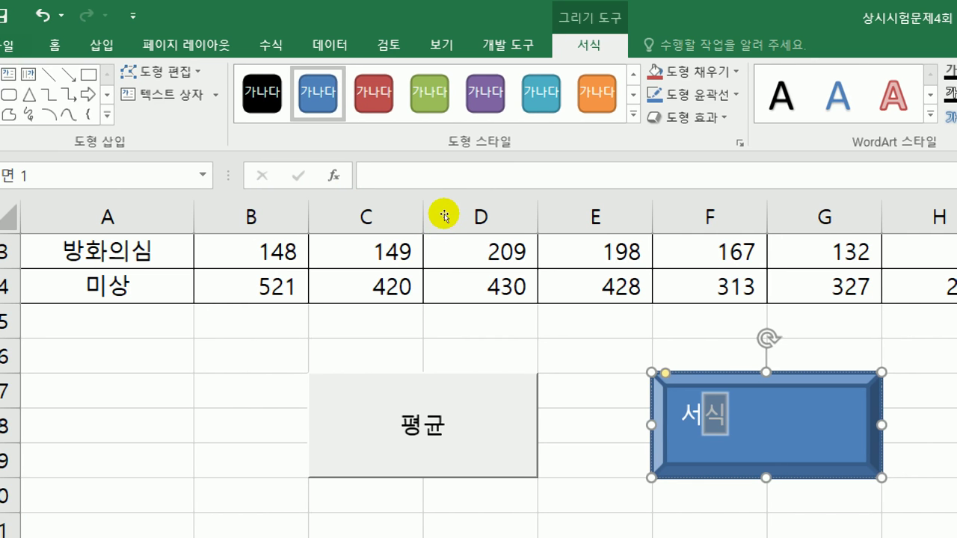
- Assign a new macro named 서식 to the bevel shape and start recording it in the current workbook
{"action": "key", "text": "shift+F10"}
{"action": "key", "text": "Down"}
{"action": "key", "text": "Down"}
{"action": "key", "text": "Down"}
{"action": "key", "text": "Down"}
{"action": "key", "text": "Down"}
{"action": "key", "text": "Down"}
{"action": "key", "text": "Down"}
{"action": "key", "text": "Down"}
{"action": "key", "text": "Down"}
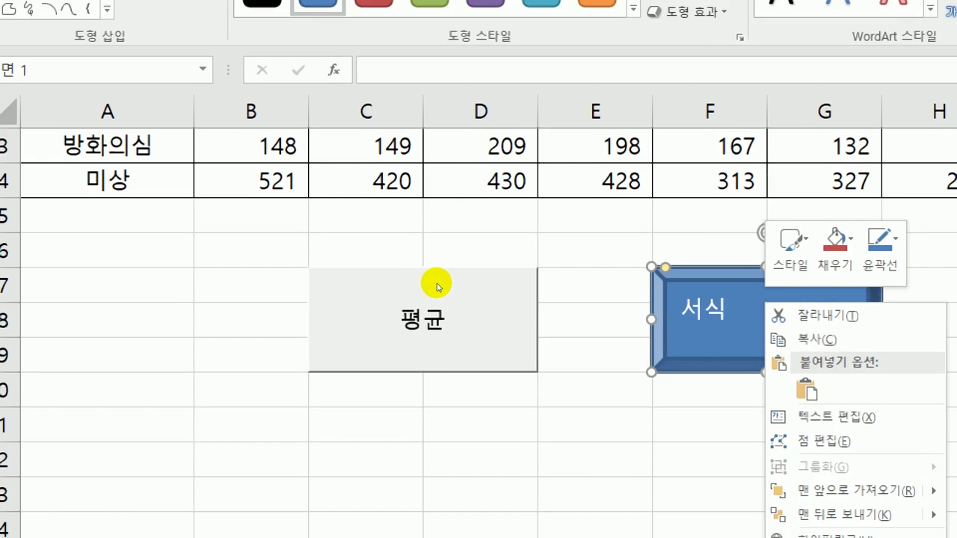
{"action": "key", "text": "Up"}
{"action": "key", "text": "Return"}
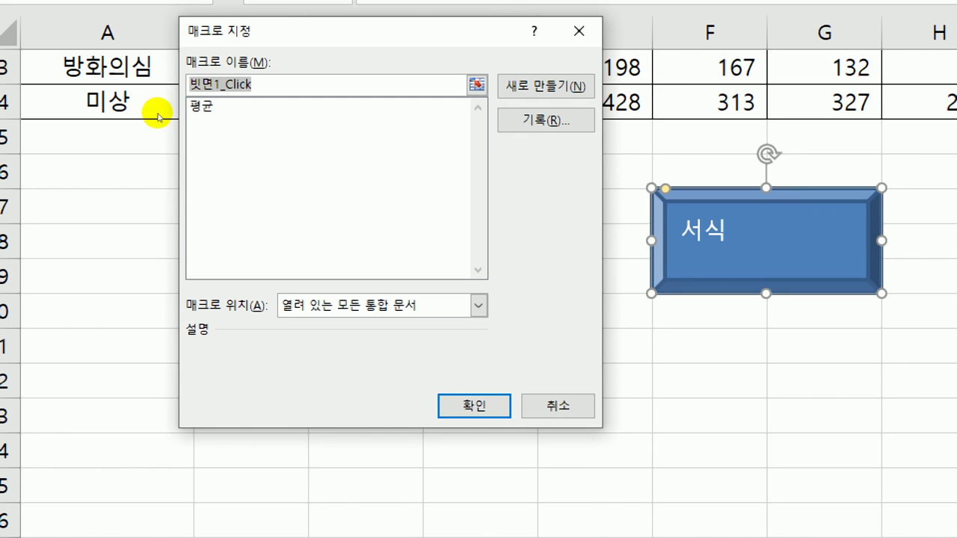
{"action": "type", "text": "서식"}
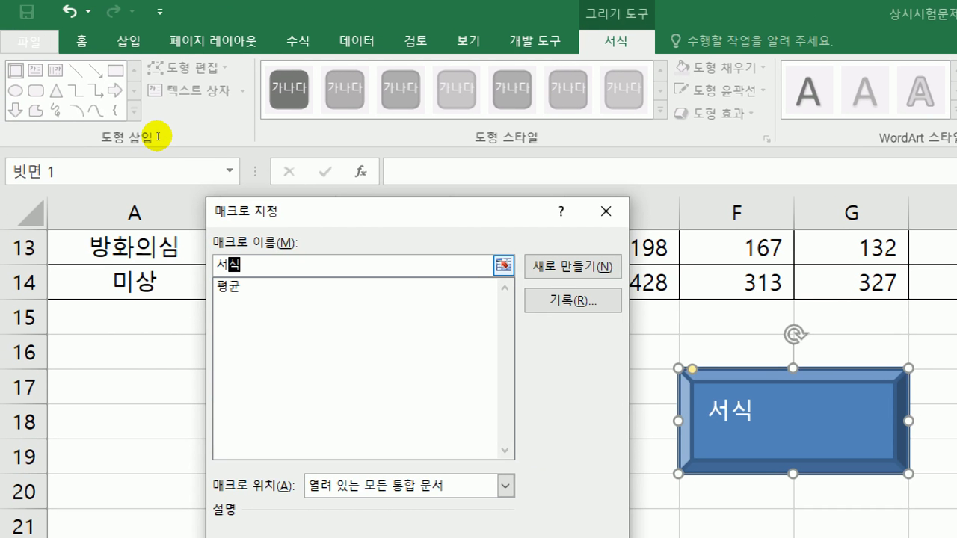
{"action": "key", "text": "alt+r"}
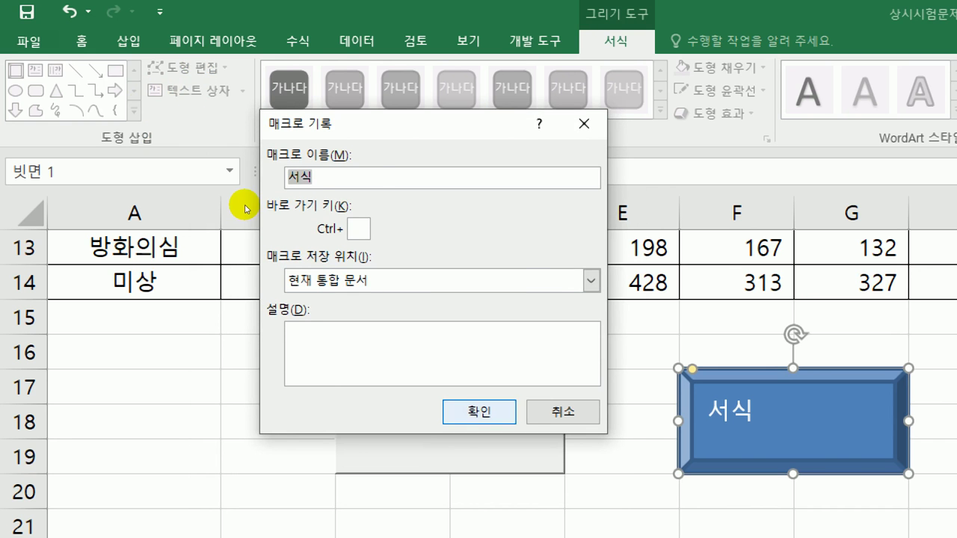
{"action": "key", "text": "Return"}
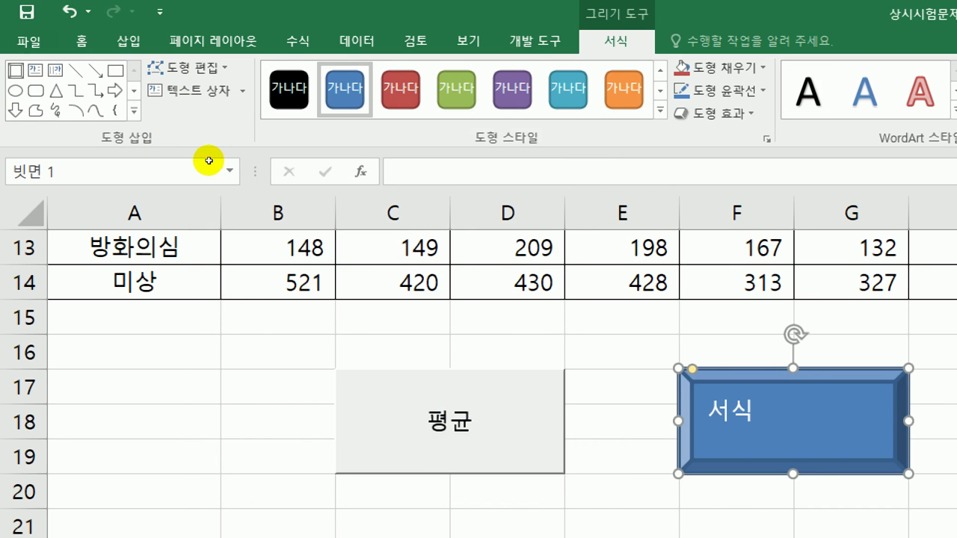
- Set the font color of B3:B14 and D3:D14 to standard red and finish recording the macro
{"action": "scroll", "coordinate": [76, 136], "scroll_direction": "up", "scroll_amount": 4}
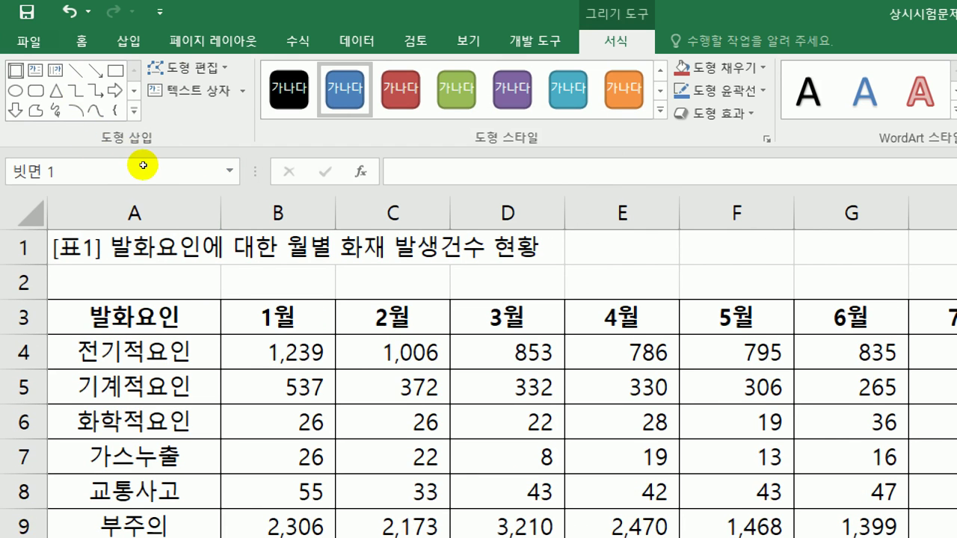
{"action": "left_click_drag", "start_coordinate": [277, 317], "coordinate": [278, 537]}
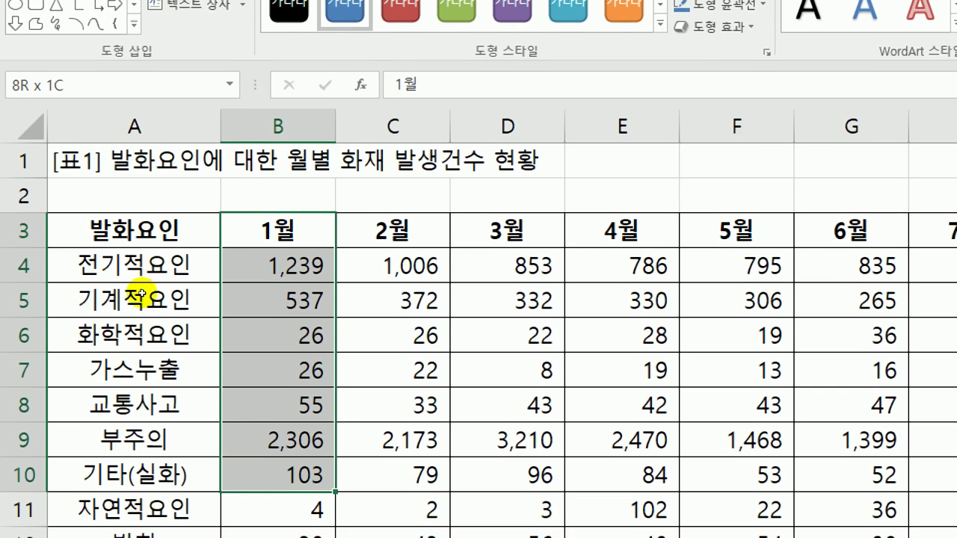
{"action": "key", "text": "shift+Down"}
{"action": "key", "text": "shift+Down"}
{"action": "key", "text": "shift+Down"}
{"action": "key", "text": "shift+Down"}
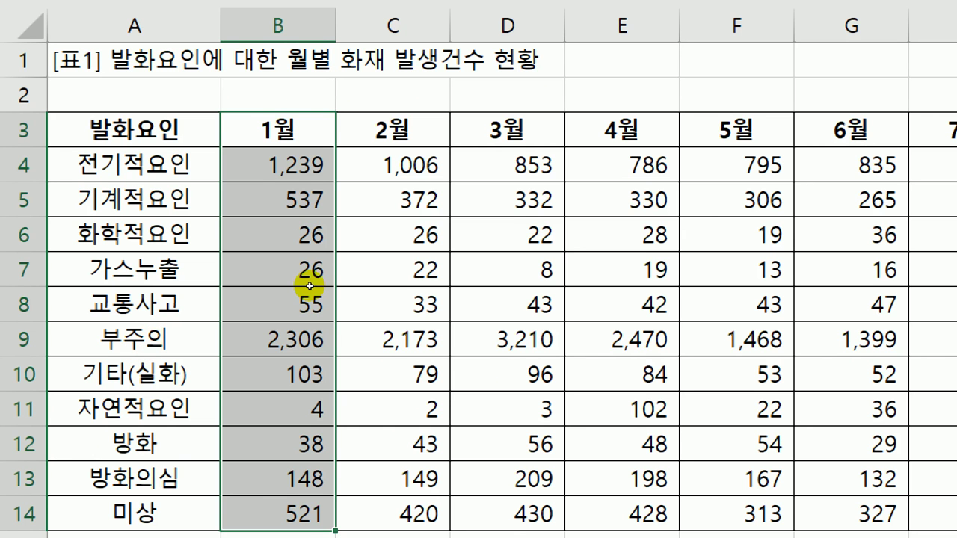
{"action": "key", "text": "shift+F8"}
{"action": "key", "text": "Right"}
{"action": "key", "text": "Right"}
{"action": "key", "text": "shift+Down"}
{"action": "key", "text": "shift+Down"}
{"action": "key", "text": "shift+Down"}
{"action": "key", "text": "shift+Down"}
{"action": "key", "text": "shift+Down"}
{"action": "key", "text": "shift+Down"}
{"action": "key", "text": "shift+Down"}
{"action": "key", "text": "shift+Down"}
{"action": "key", "text": "shift+Down"}
{"action": "key", "text": "shift+Down"}
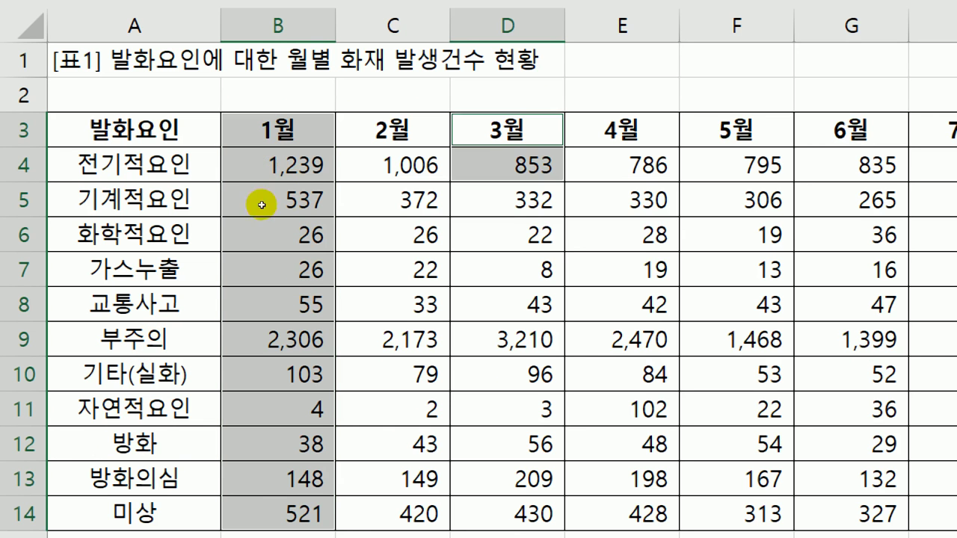
{"action": "key", "text": "shift+Down"}
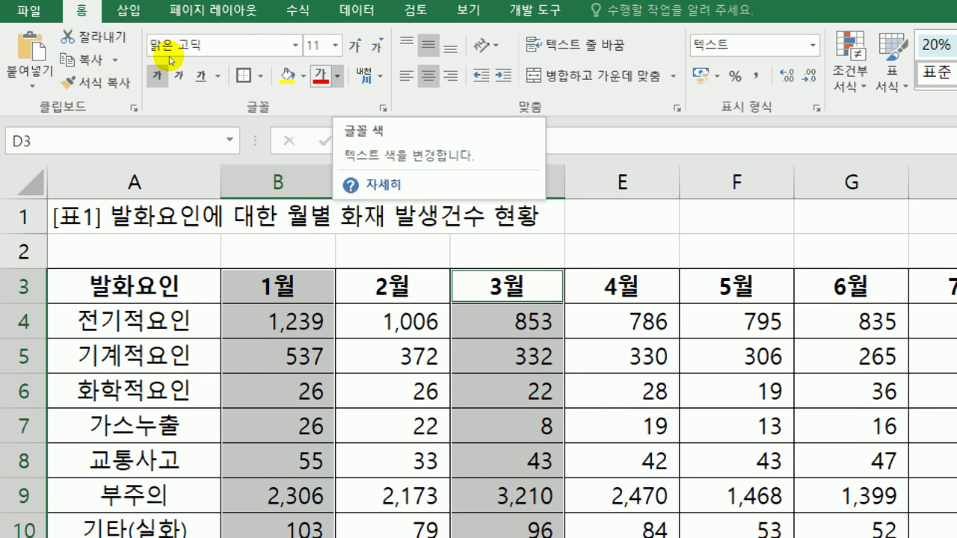
{"action": "left_click", "coordinate": [338, 75]}
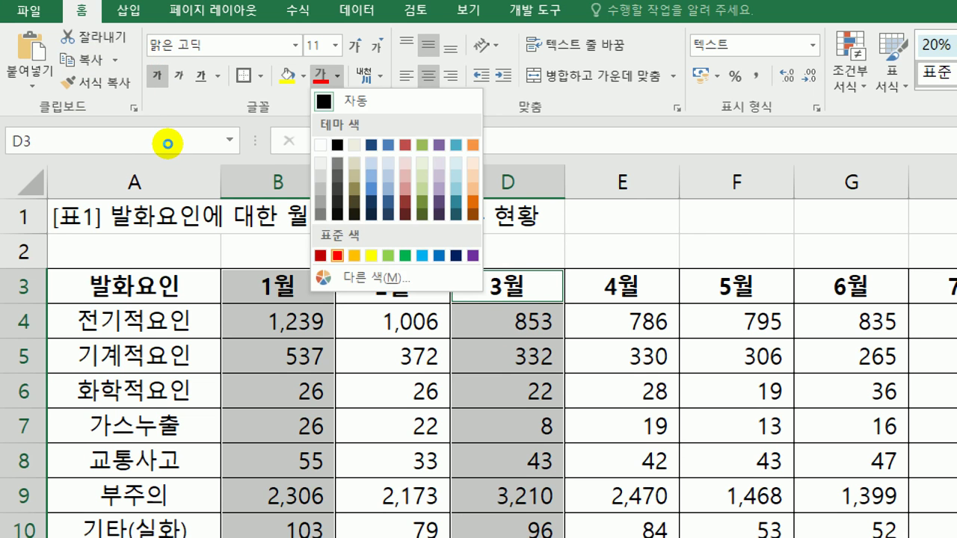
{"action": "key", "text": "Return"}
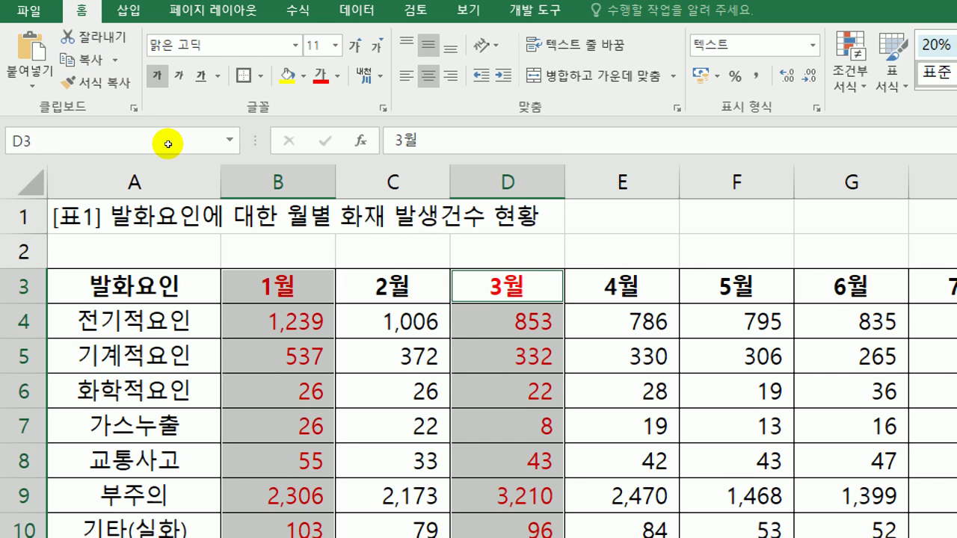
{"action": "key", "text": "shift+BackSpace"}
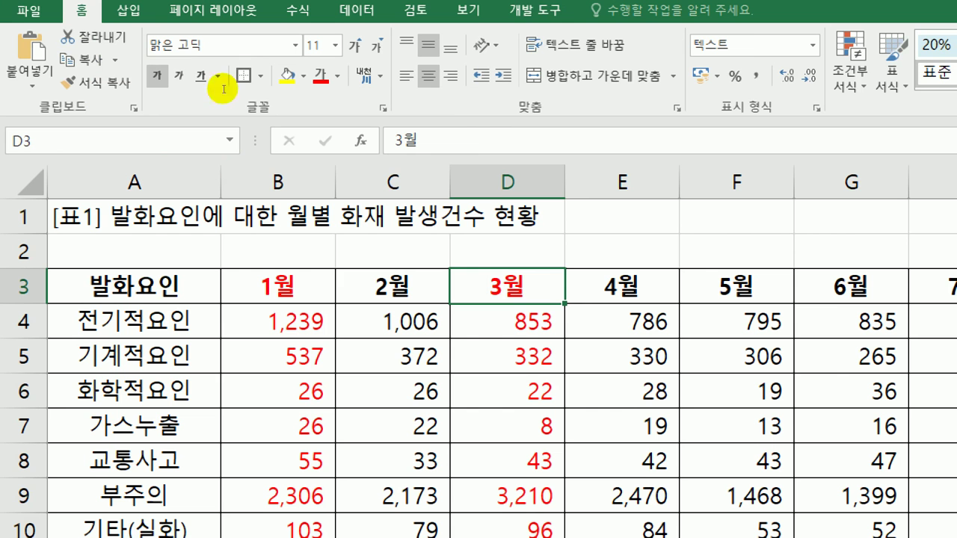
{"action": "key", "text": "alt+l"}
{"action": "left_click", "coordinate": [125, 39]}
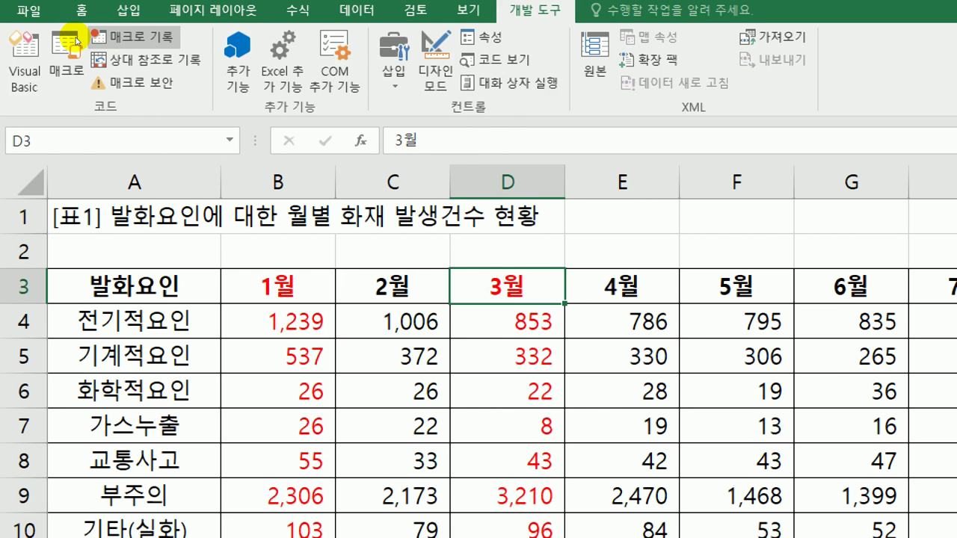
- Clear the averages in N4:N14 and reset the font color of B3:D14 to automatic
{"action": "key", "text": "super+minus"}
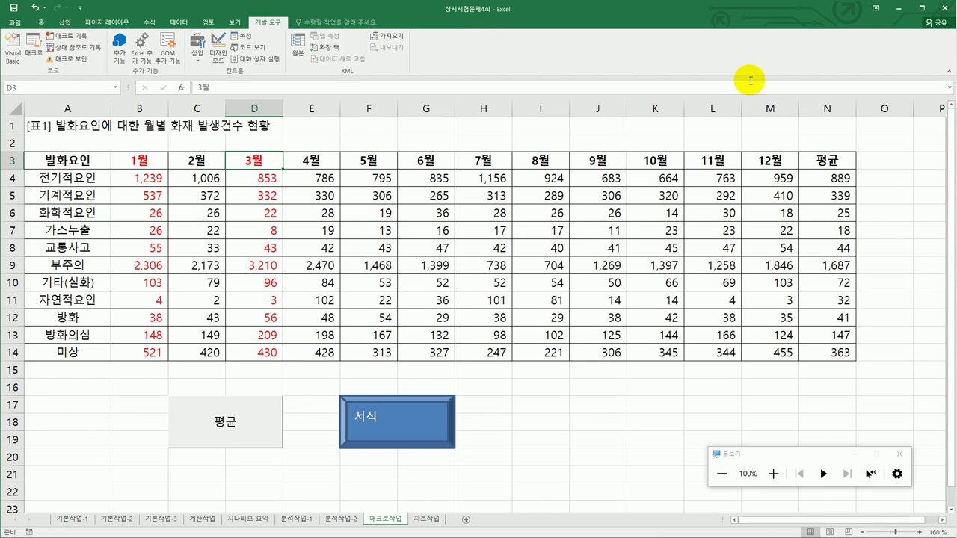
{"action": "left_click_drag", "start_coordinate": [821, 180], "coordinate": [830, 352]}
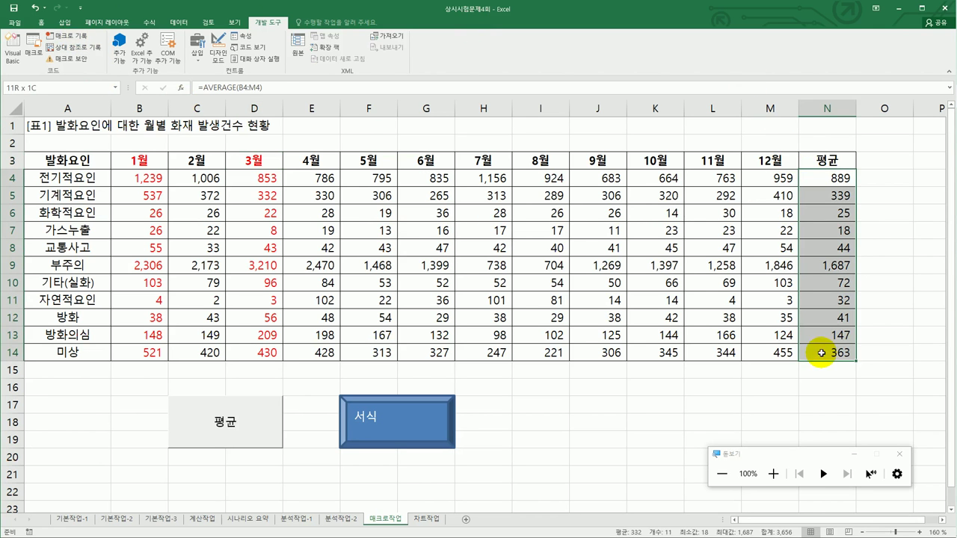
{"action": "key", "text": "Delete"}
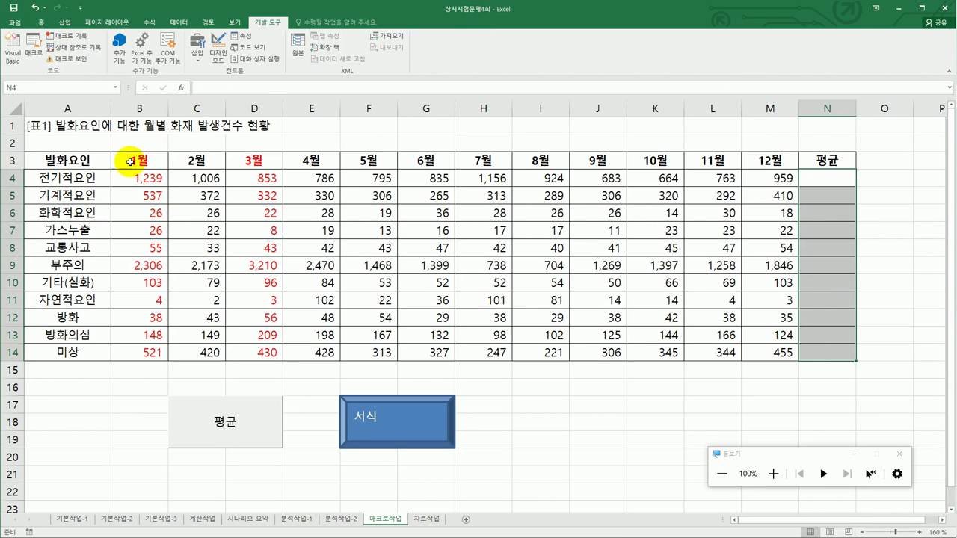
{"action": "left_click_drag", "start_coordinate": [136, 159], "coordinate": [246, 351]}
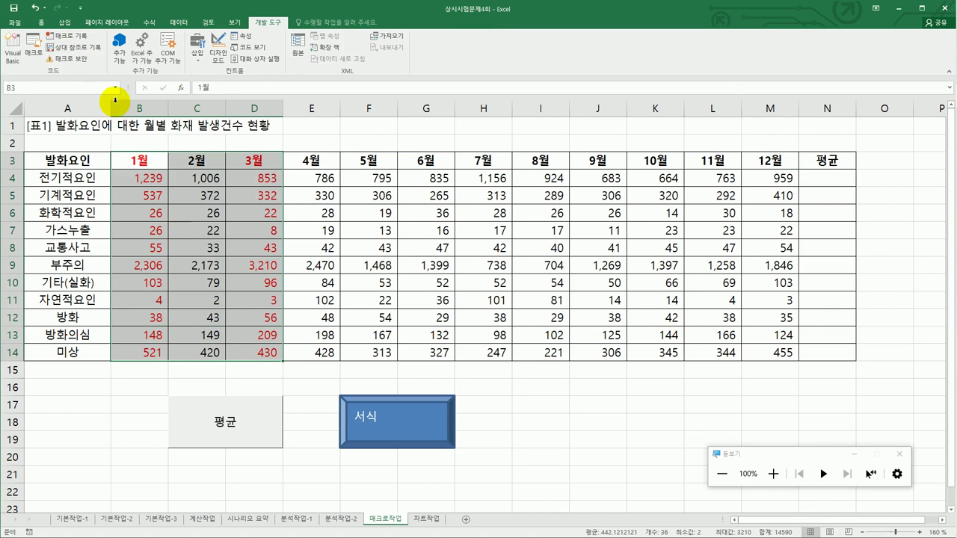
{"action": "left_click", "coordinate": [44, 25]}
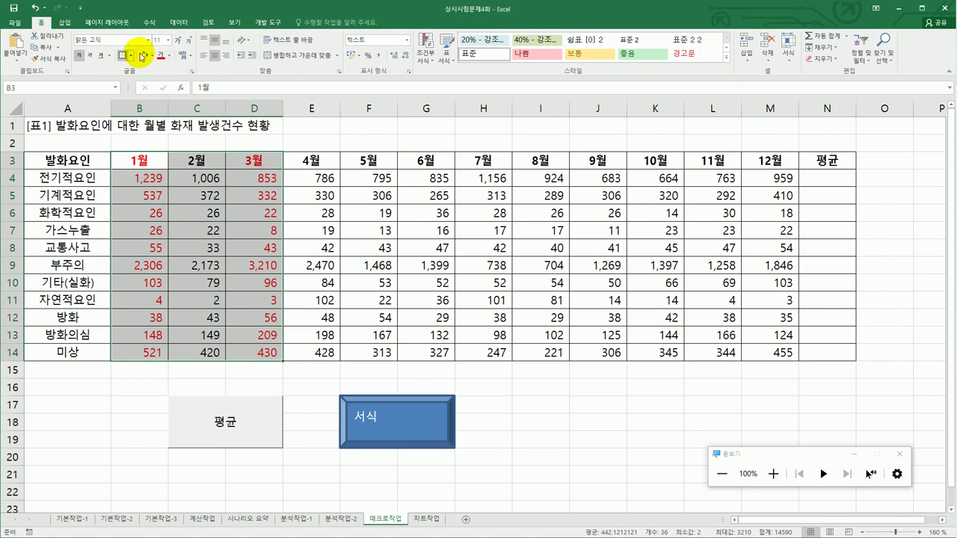
{"action": "left_click", "coordinate": [171, 58]}
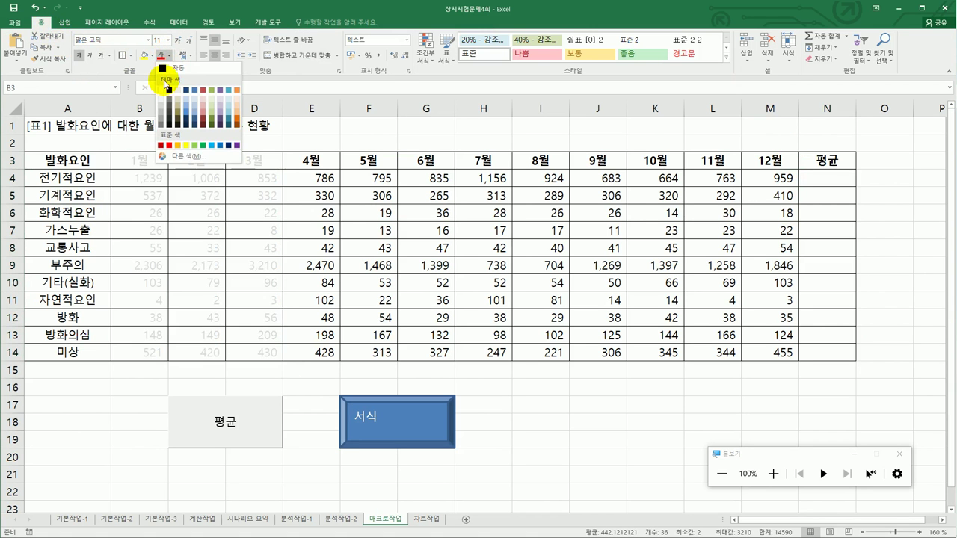
{"action": "left_click", "coordinate": [166, 69]}
{"action": "left_click", "coordinate": [516, 419]}
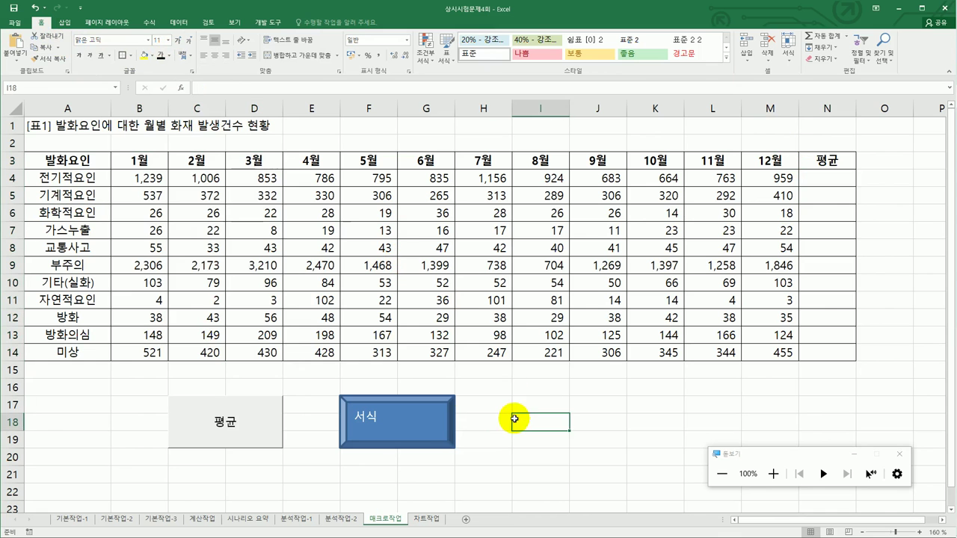
- Run the 평균 button's macro and the 서식 shape's macro to test them
{"action": "left_click", "coordinate": [270, 424]}
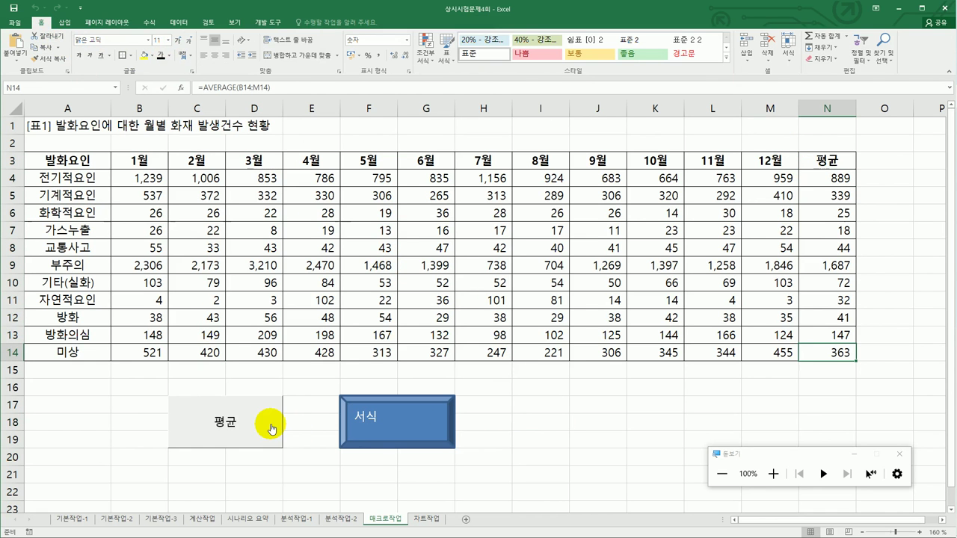
{"action": "left_click", "coordinate": [358, 427]}
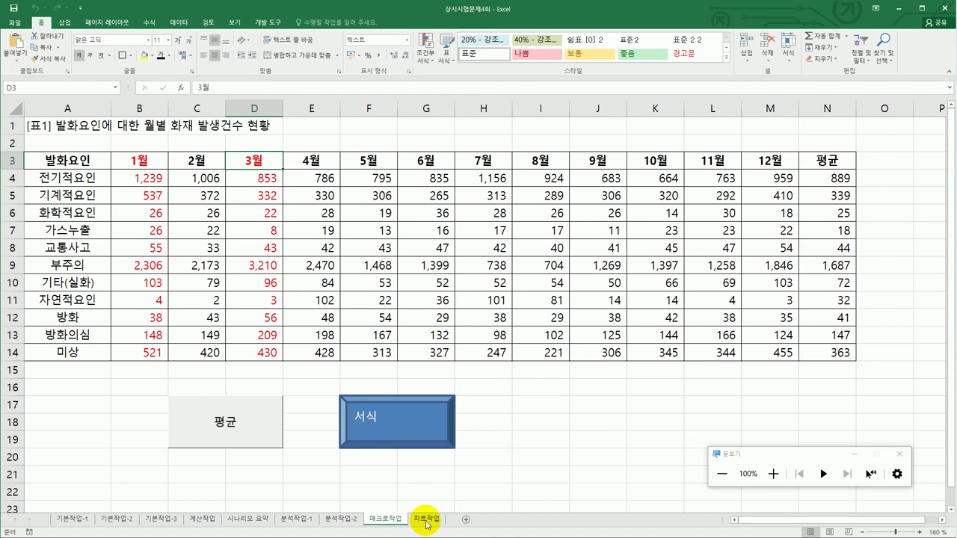
- Switch to the 차트작업 sheet and delete the 별정통신서비스 series from the chart
{"action": "left_click", "coordinate": [427, 521]}
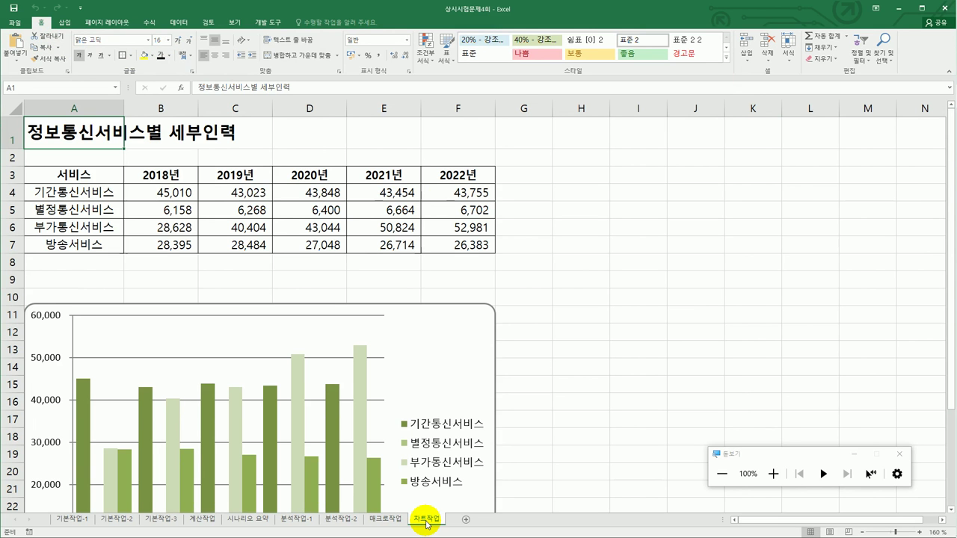
{"action": "scroll", "coordinate": [427, 523], "scroll_direction": "down", "scroll_amount": 2}
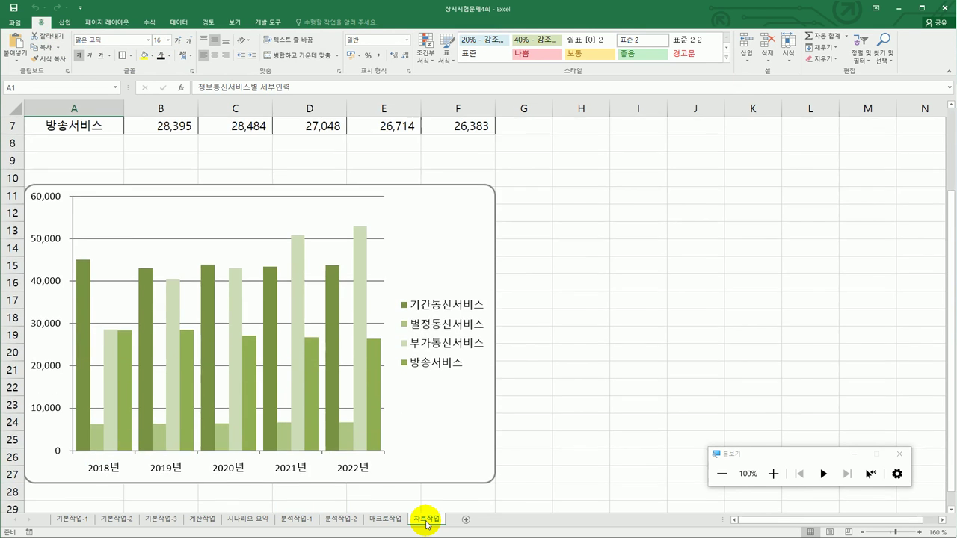
{"action": "left_click", "coordinate": [103, 440]}
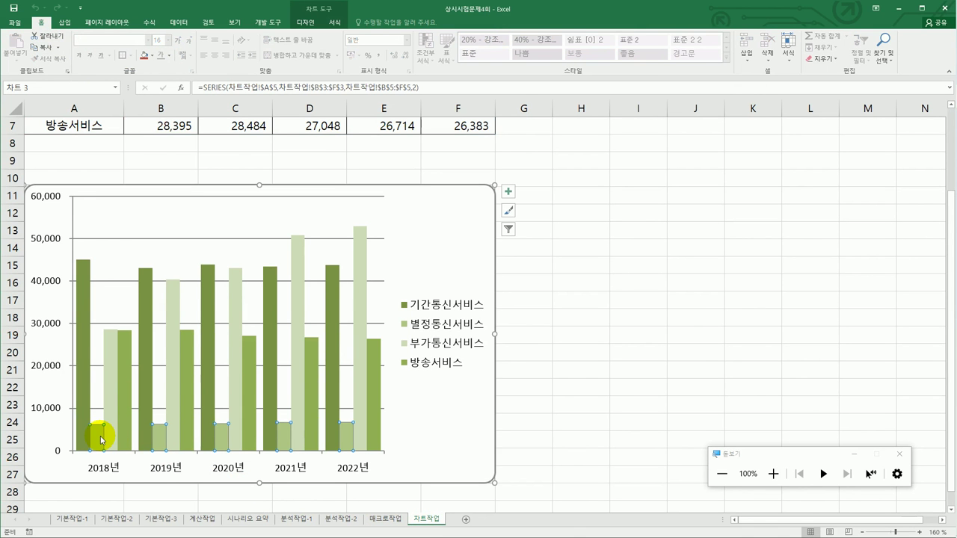
{"action": "key", "text": "Delete"}
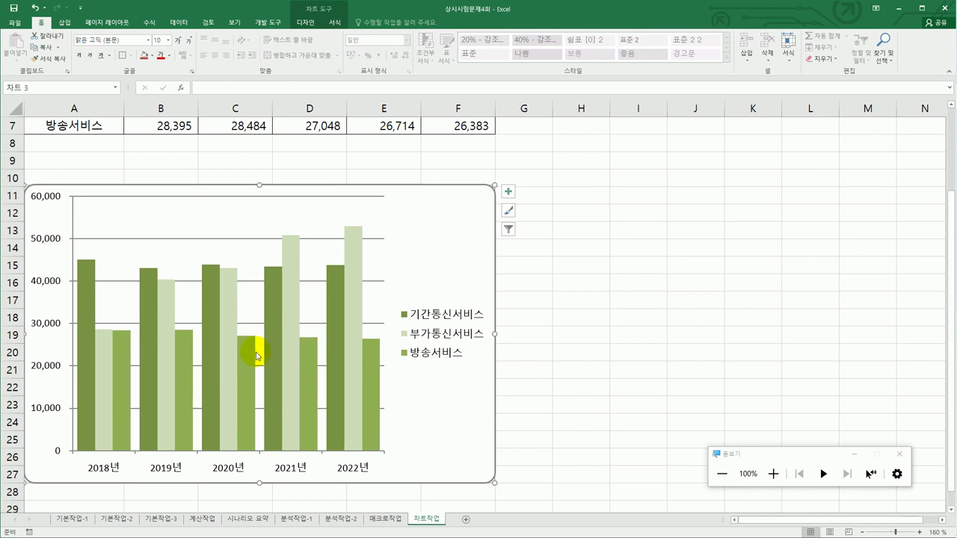
- Change the chart type to stacked column (누적 세로 막대형), keeping the years on the horizontal axis
{"action": "right_click", "coordinate": [416, 217]}
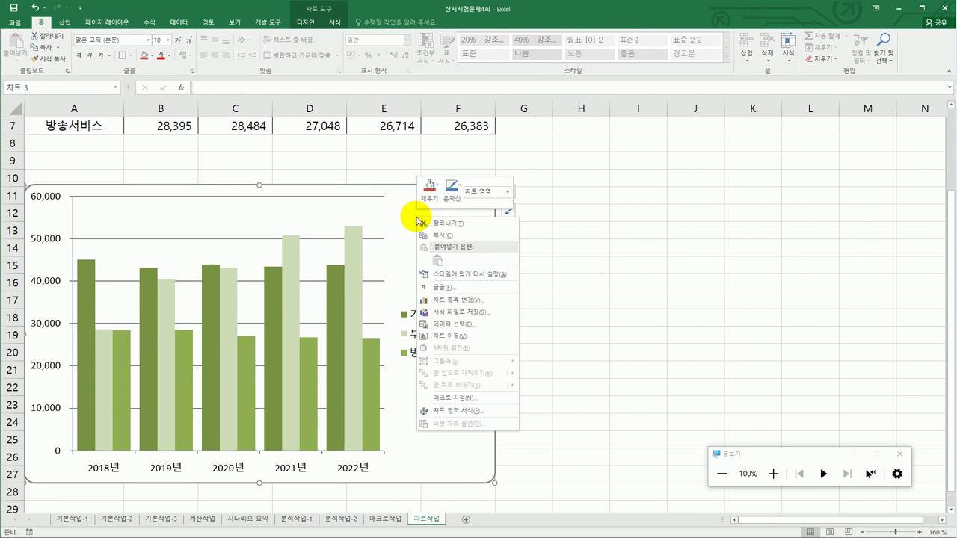
{"action": "left_click", "coordinate": [490, 302]}
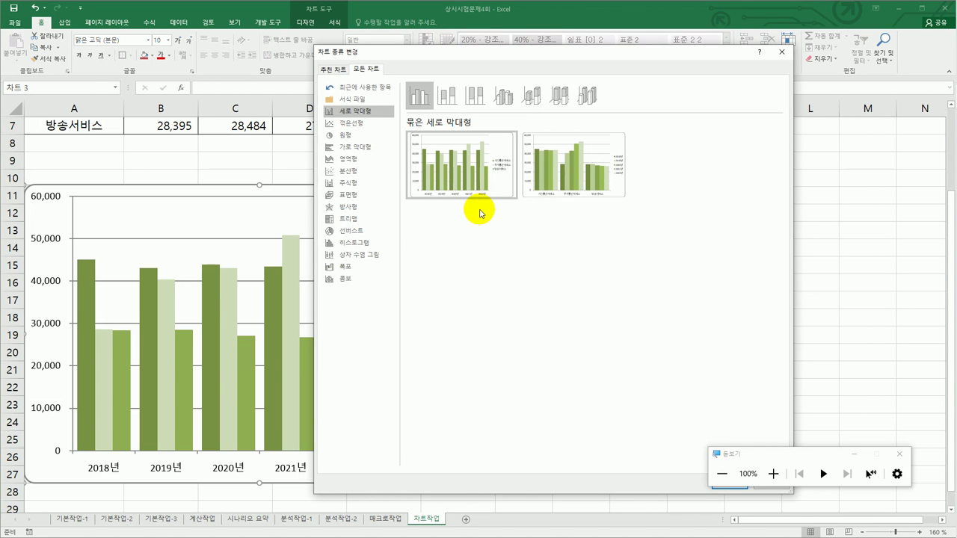
{"action": "left_click", "coordinate": [448, 97]}
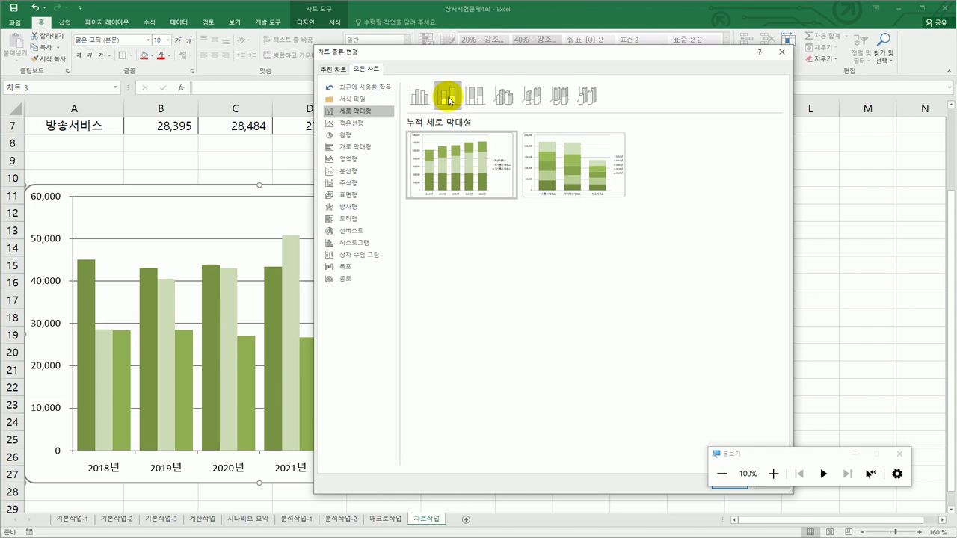
{"action": "left_click_drag", "start_coordinate": [562, 56], "coordinate": [506, 43]}
{"action": "left_click", "coordinate": [666, 480]}
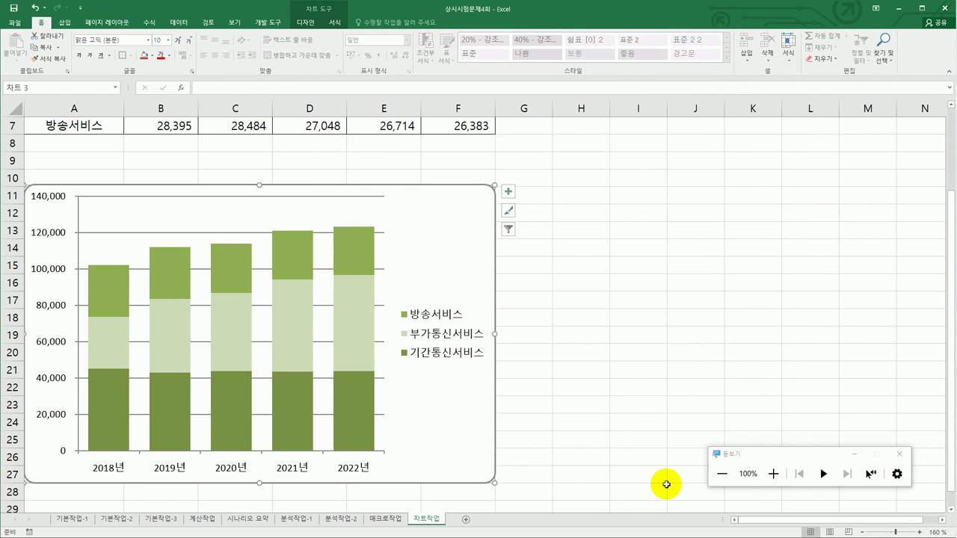
- Add a chart title above the chart and link its text to cell A1 of the 차트작업 sheet
{"action": "left_click", "coordinate": [508, 194]}
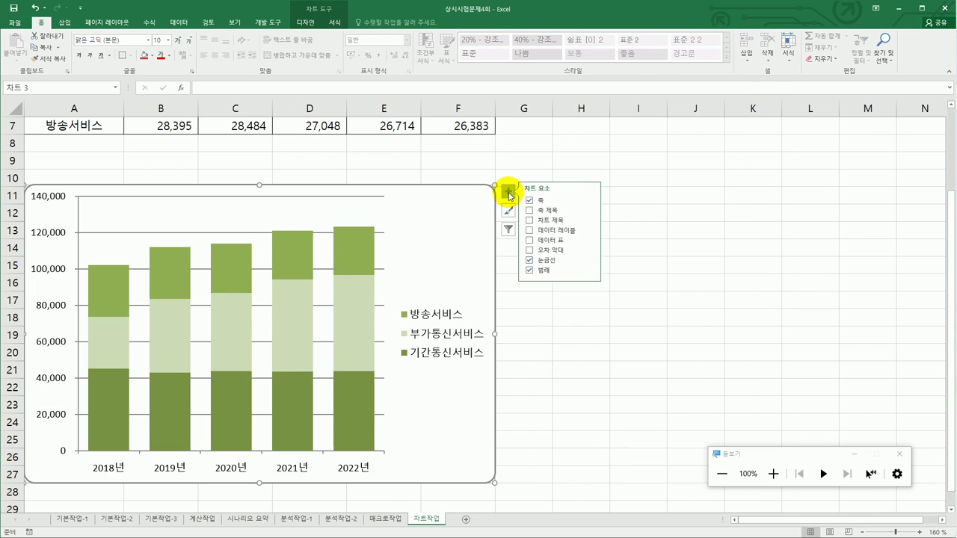
{"action": "left_click", "coordinate": [550, 220]}
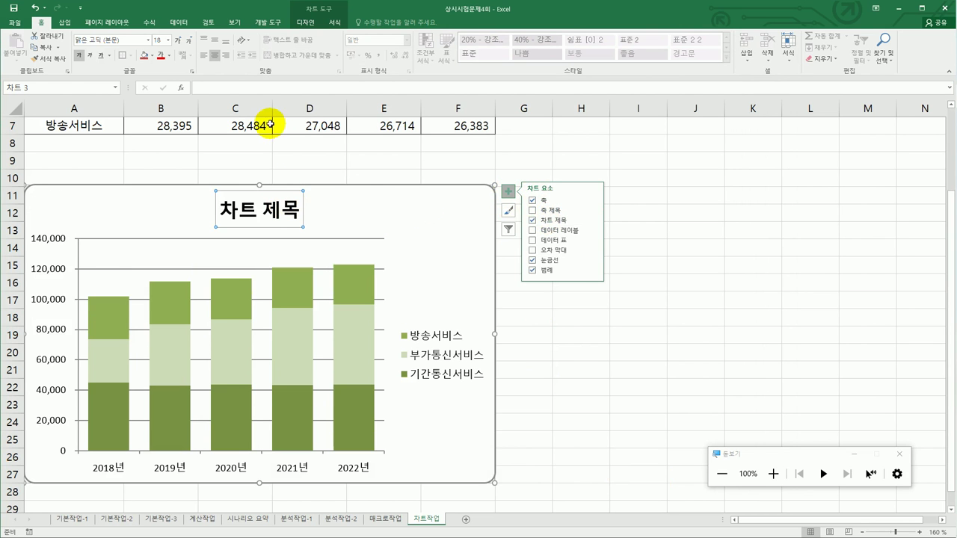
{"action": "left_click", "coordinate": [254, 93]}
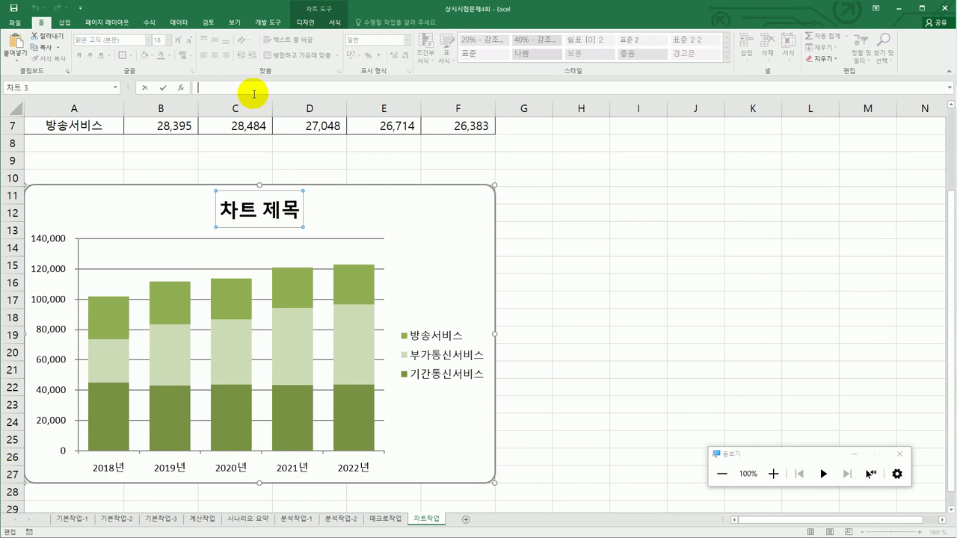
{"action": "type", "text": "="}
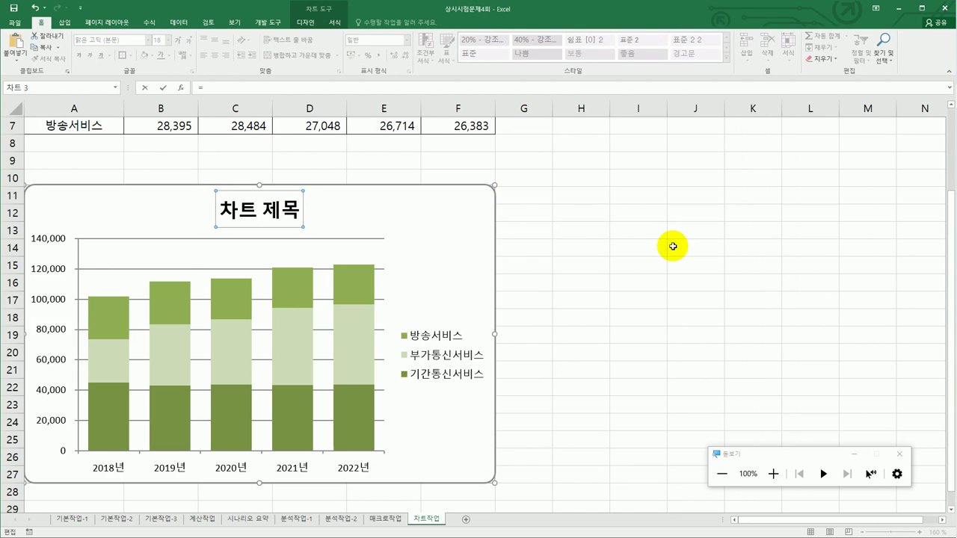
{"action": "left_click_drag", "start_coordinate": [953, 273], "coordinate": [948, 175]}
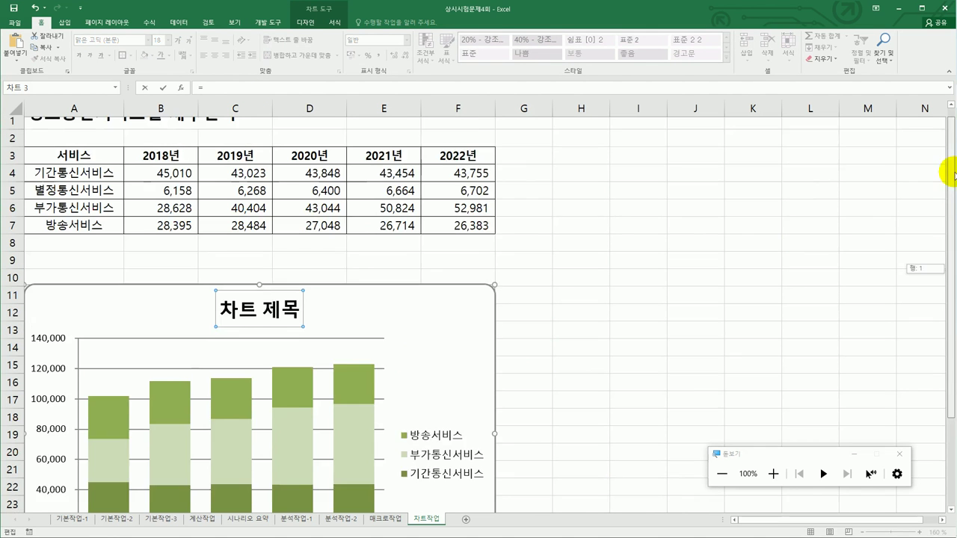
{"action": "left_click", "coordinate": [95, 129]}
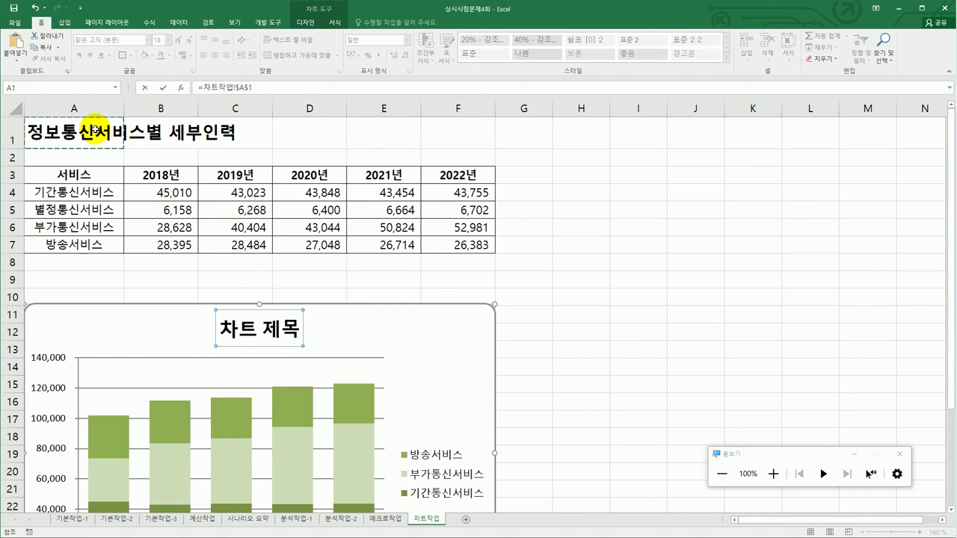
{"action": "key", "text": "Return"}
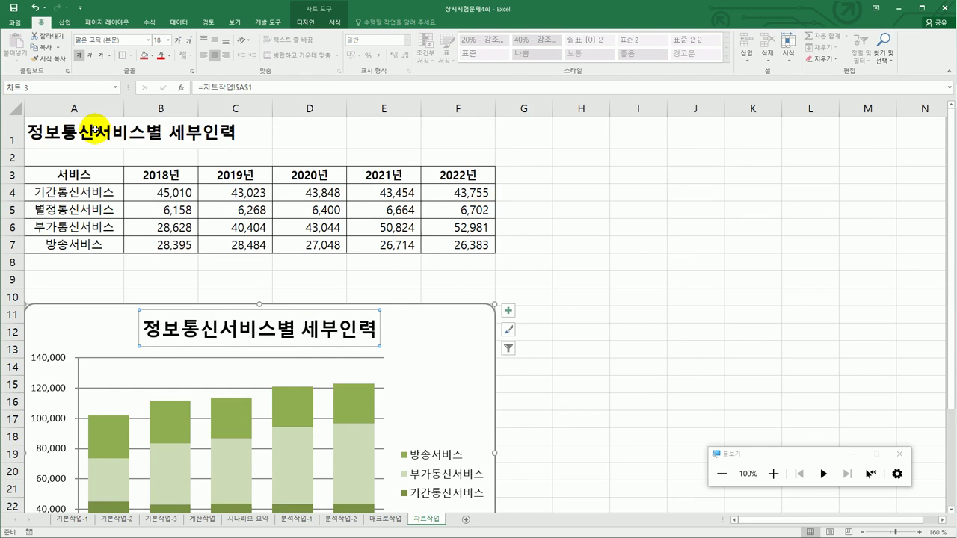
- Add a data label at the inside end (안쪽 끝에) of only the 2022년 point in the 부가통신서비스 series
{"action": "left_click", "coordinate": [176, 476]}
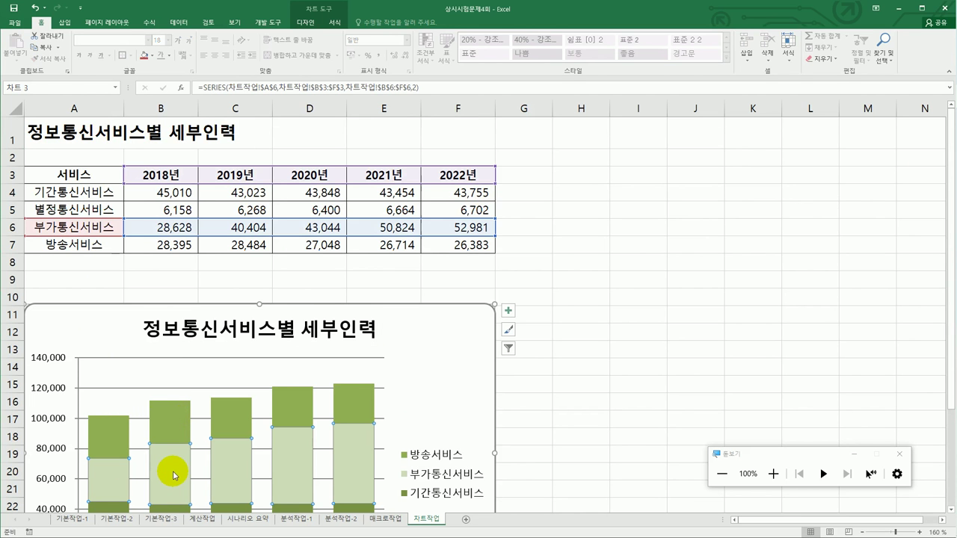
{"action": "scroll", "coordinate": [342, 460], "scroll_direction": "down", "scroll_amount": 2}
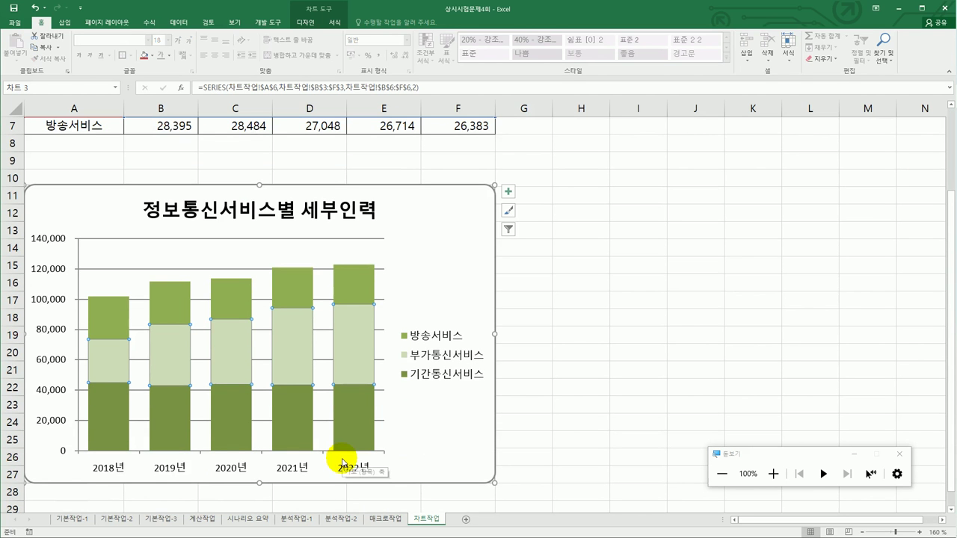
{"action": "left_click", "coordinate": [357, 357]}
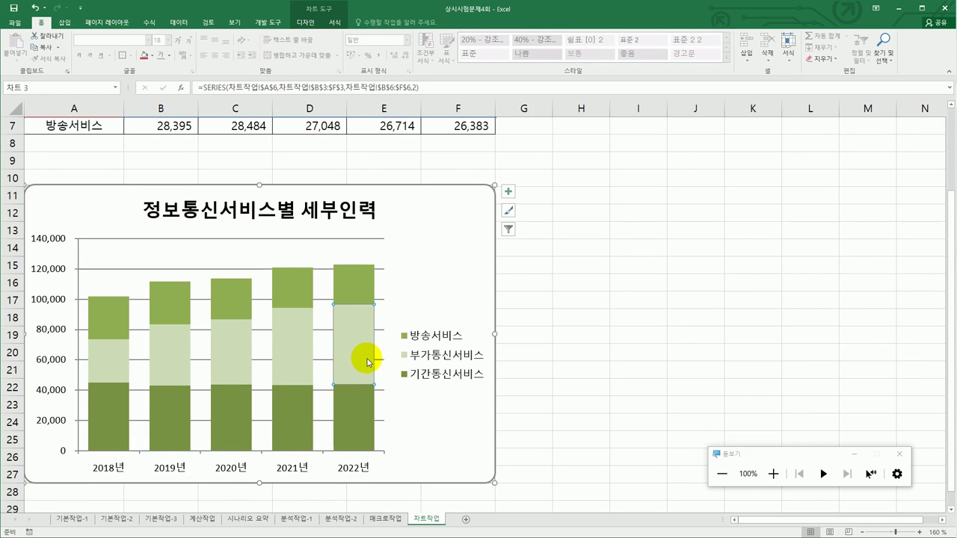
{"action": "left_click", "coordinate": [508, 195]}
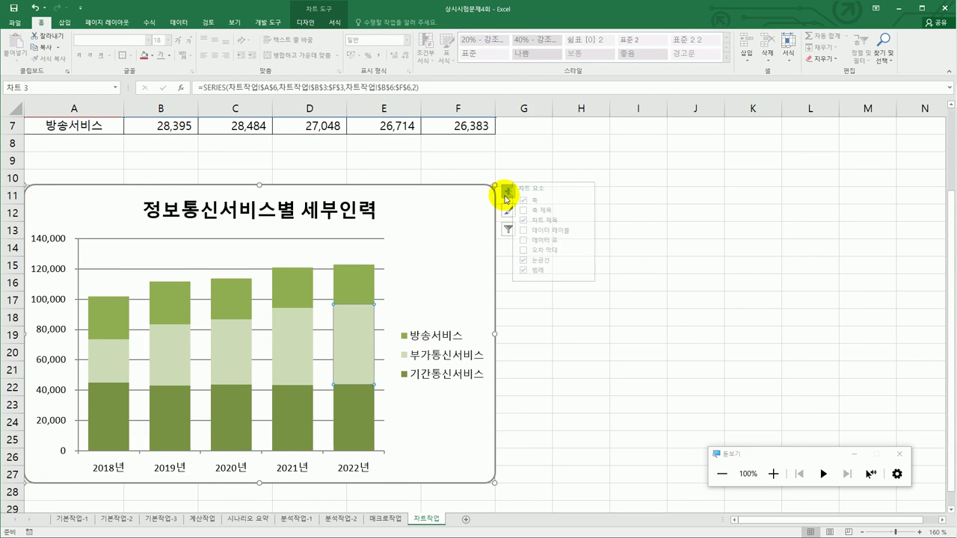
{"action": "left_click", "coordinate": [595, 230]}
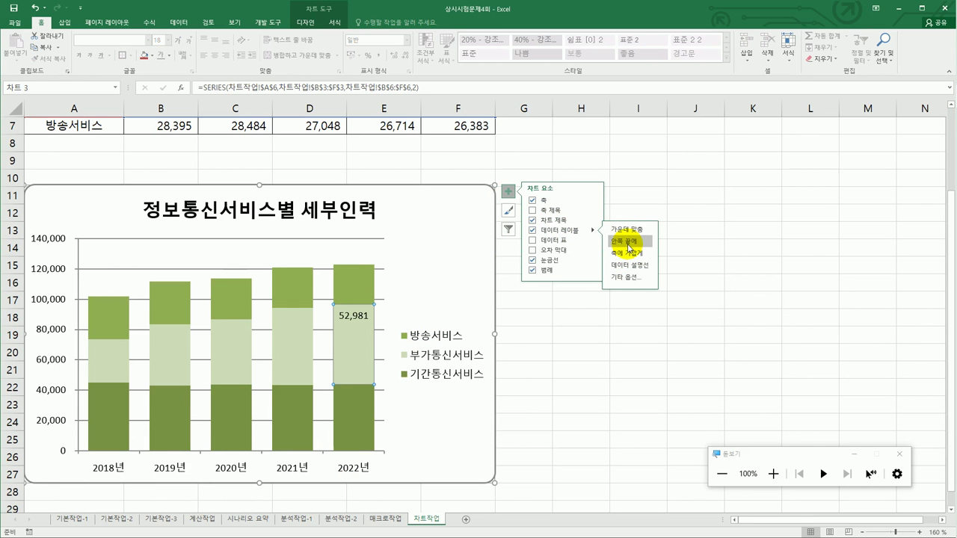
{"action": "left_click", "coordinate": [629, 241]}
- Set the data series' overlap (계열 겹치기) to 0% and gap width (간격 너비) to 0%, then deselect the chart
{"action": "left_click", "coordinate": [308, 300]}
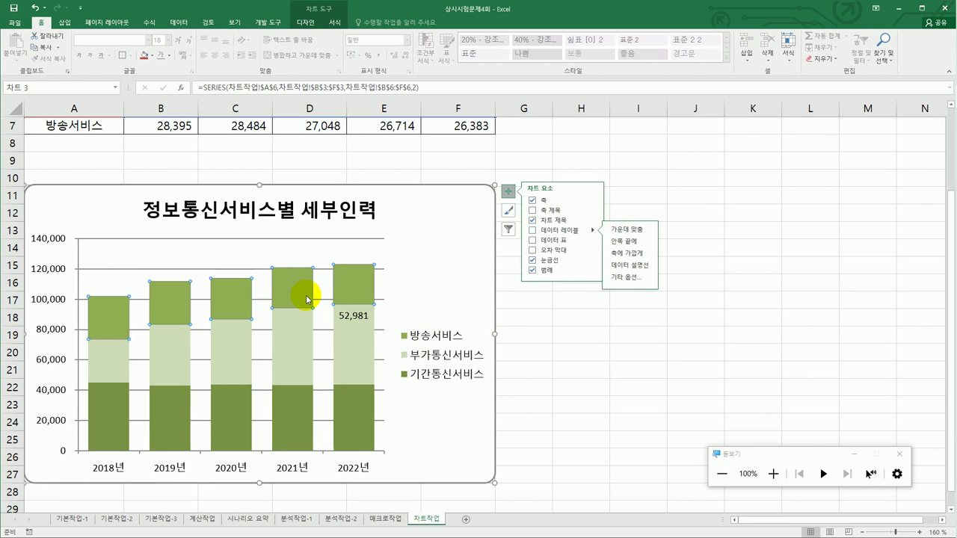
{"action": "right_click", "coordinate": [307, 299]}
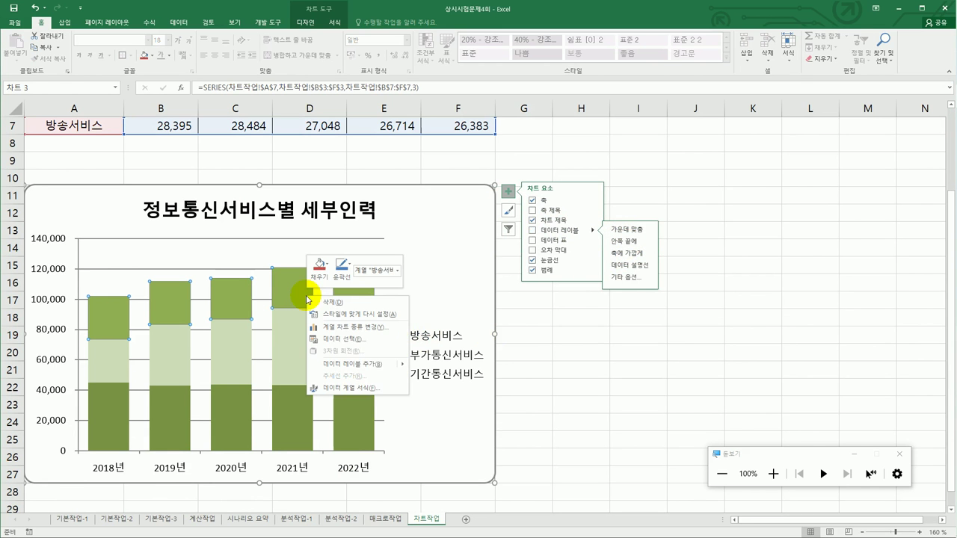
{"action": "left_click", "coordinate": [375, 388]}
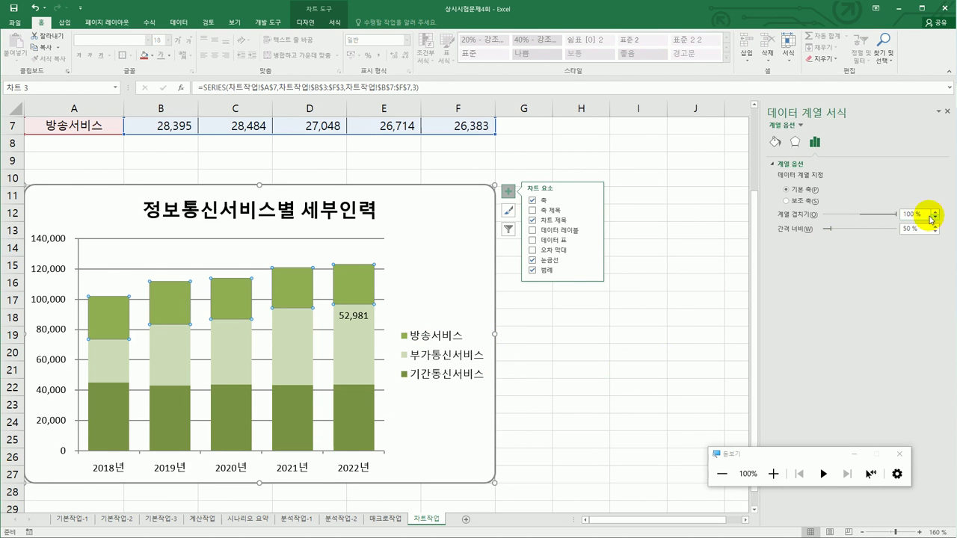
{"action": "left_click_drag", "start_coordinate": [923, 215], "coordinate": [900, 220]}
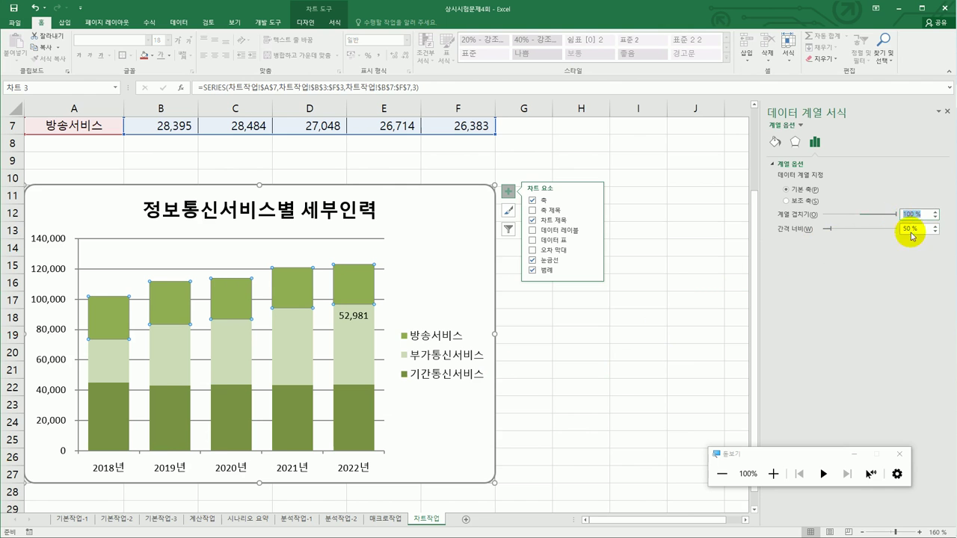
{"action": "type", "text": "0"}
{"action": "key", "text": "Tab"}
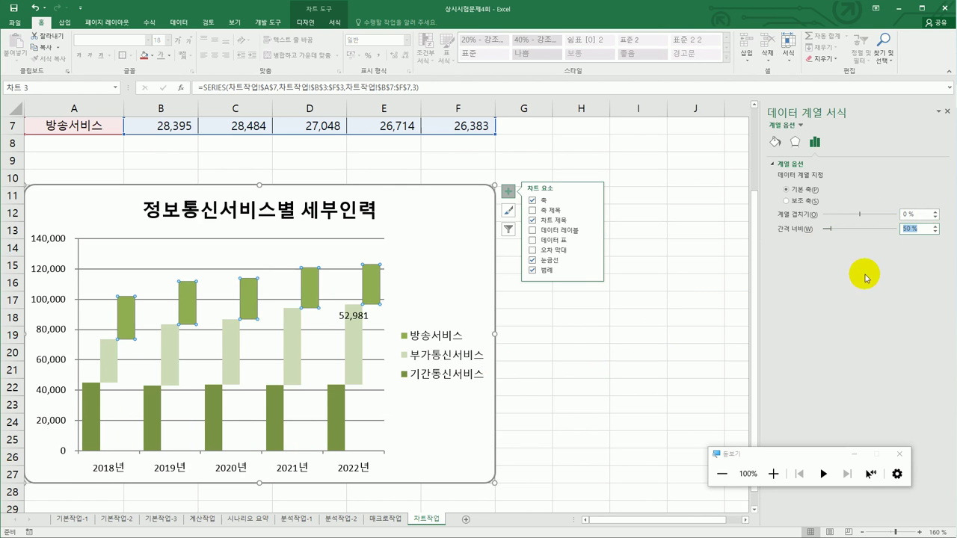
{"action": "type", "text": "0"}
{"action": "left_click", "coordinate": [528, 371]}
{"action": "left_click", "coordinate": [529, 371]}
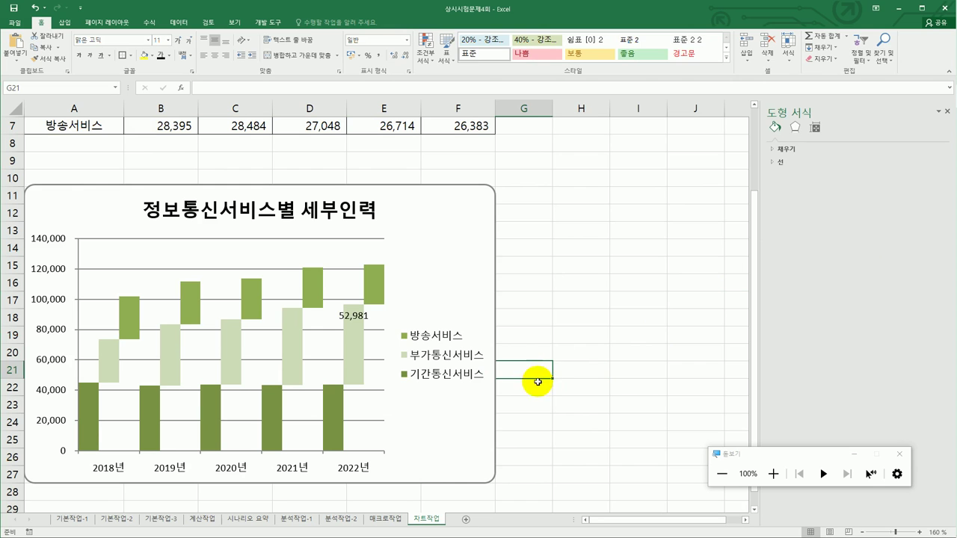
{"action": "left_click", "coordinate": [562, 451]}
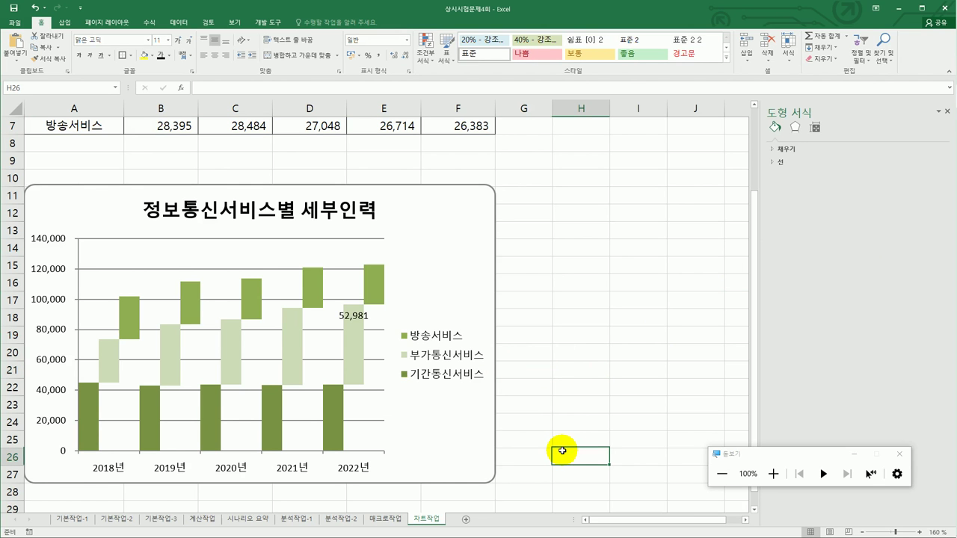